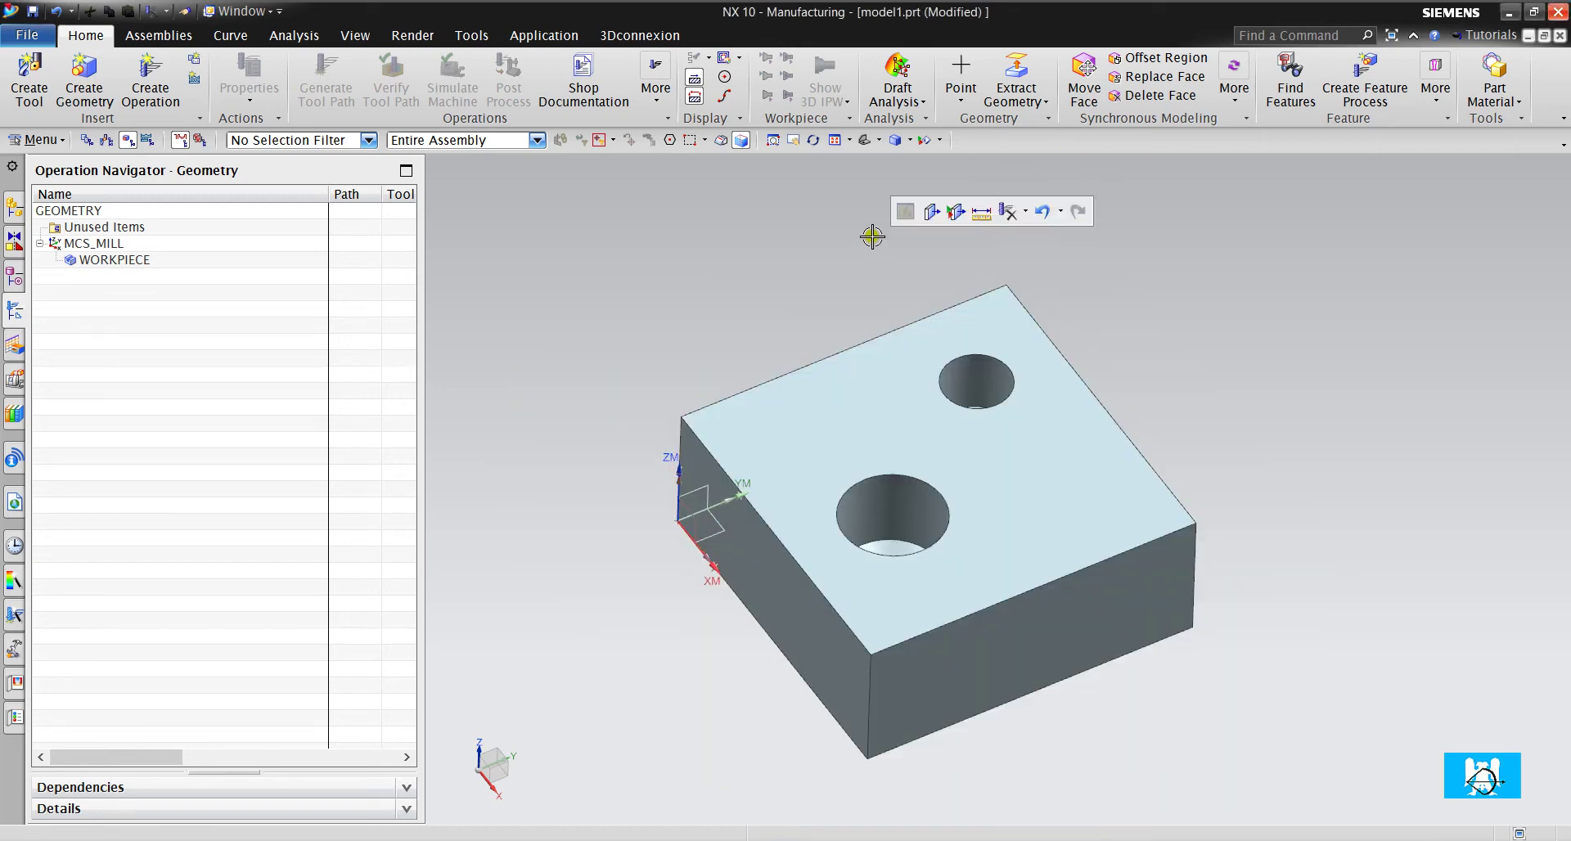
Start a new operation, browse the mill_planar and hole_making types, and set the type to drill.
left_click(157, 97)
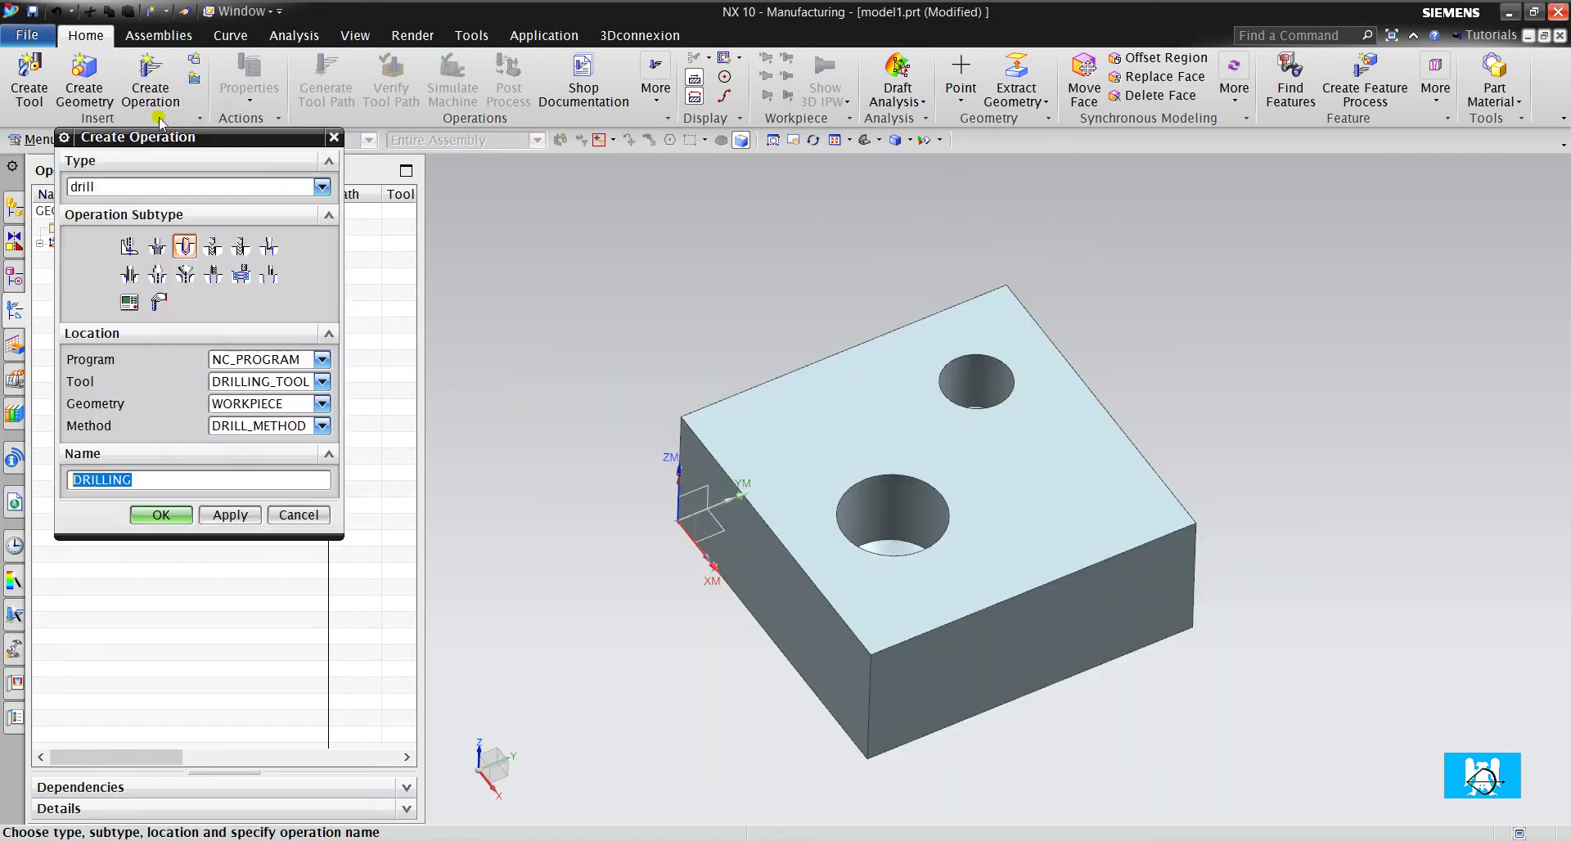
left_click(187, 193)
left_click(182, 207)
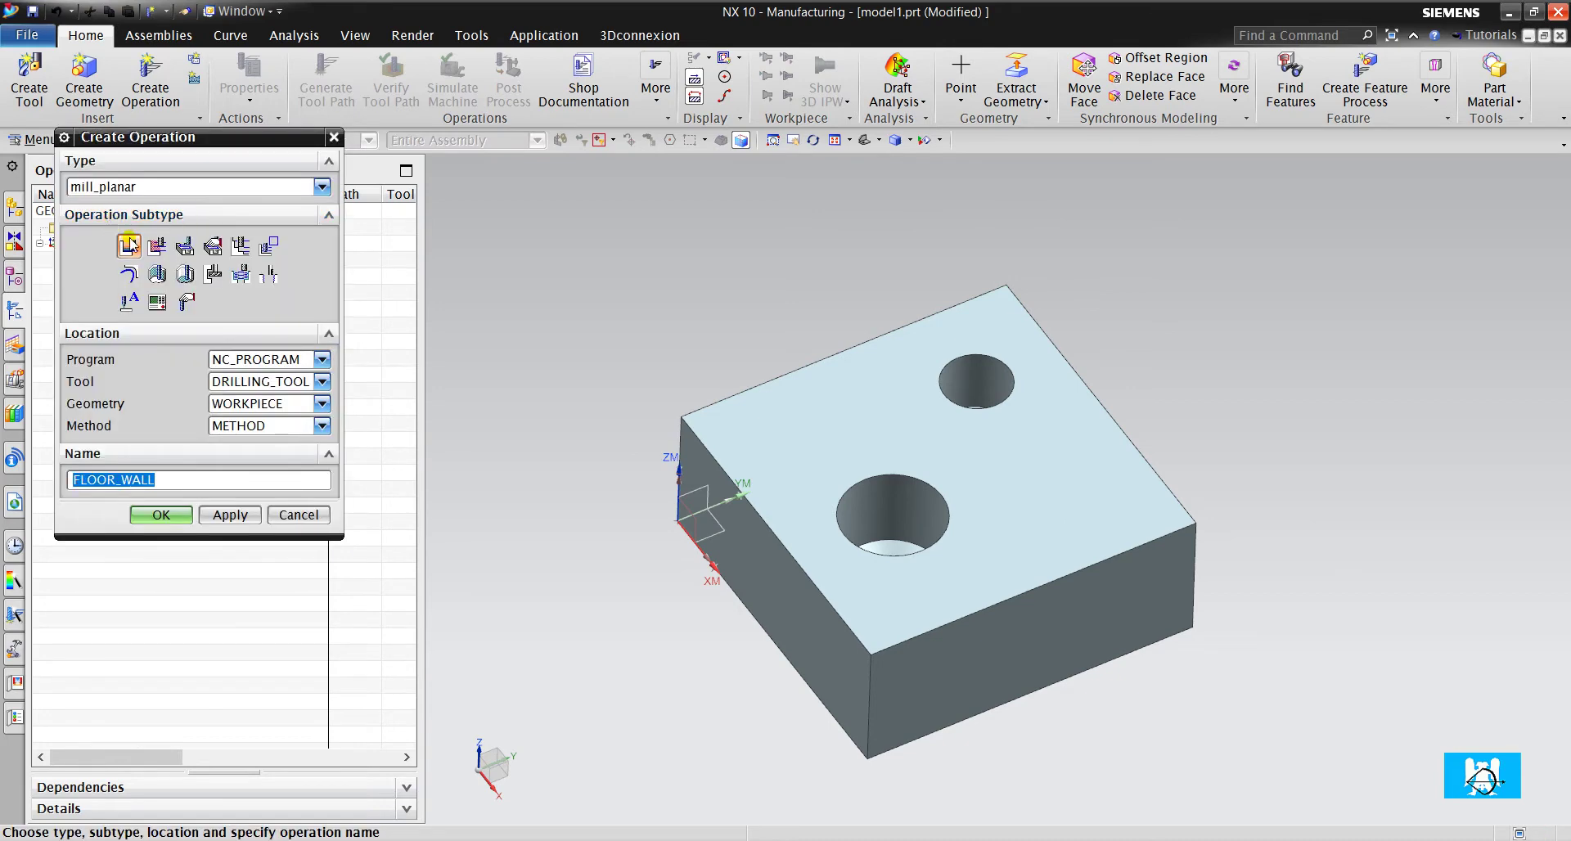
left_click(172, 187)
left_click(143, 278)
left_click(158, 186)
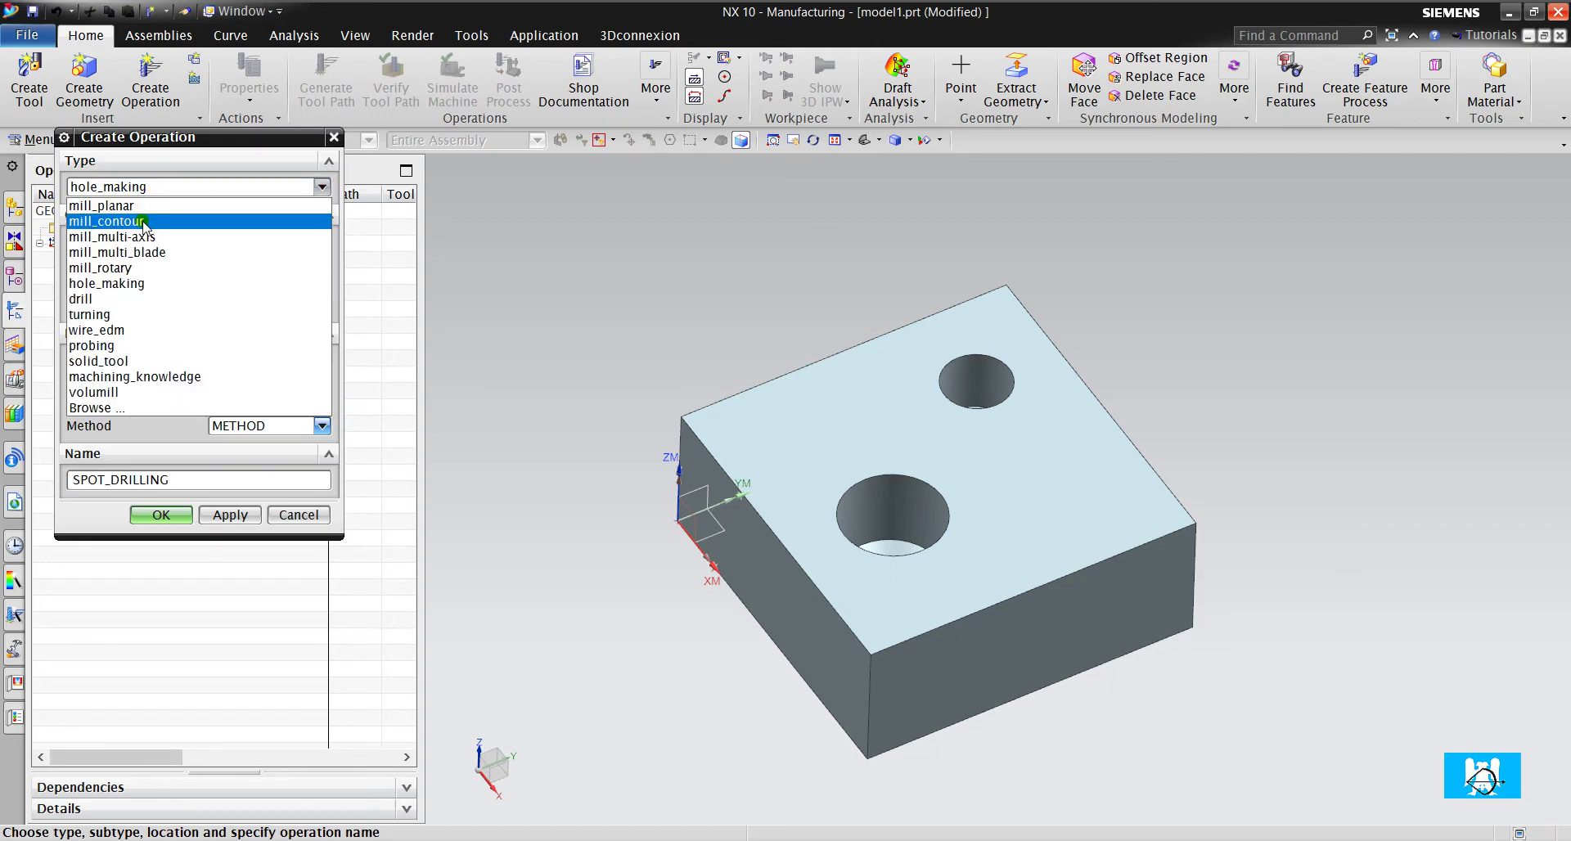
left_click(130, 300)
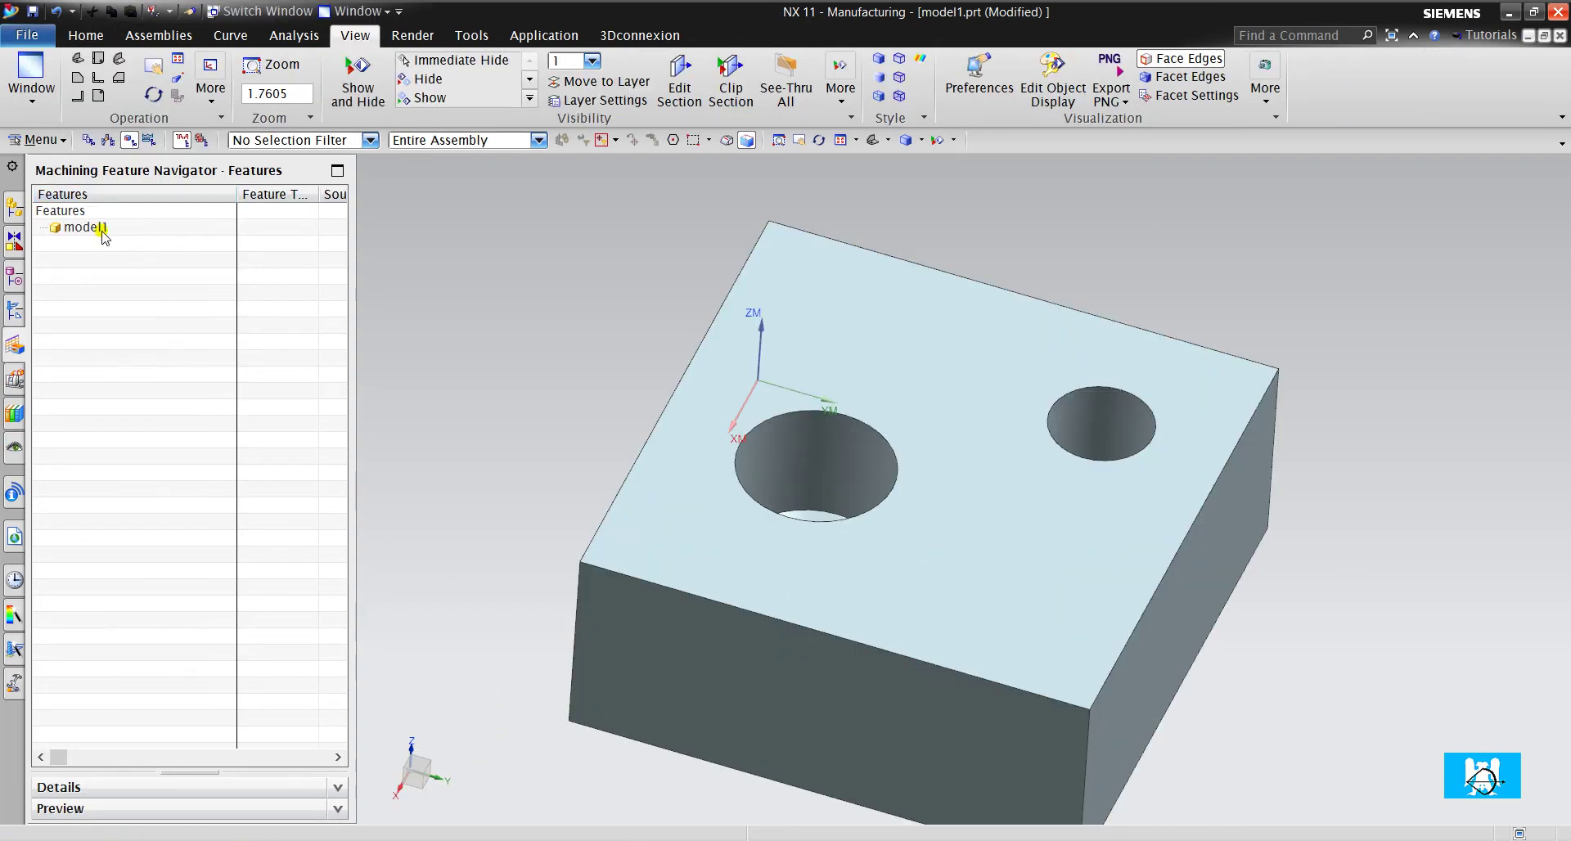
In NX 11, check which operation types are offered for a new operation, and leave without creating one.
left_click(86, 35)
left_click(136, 80)
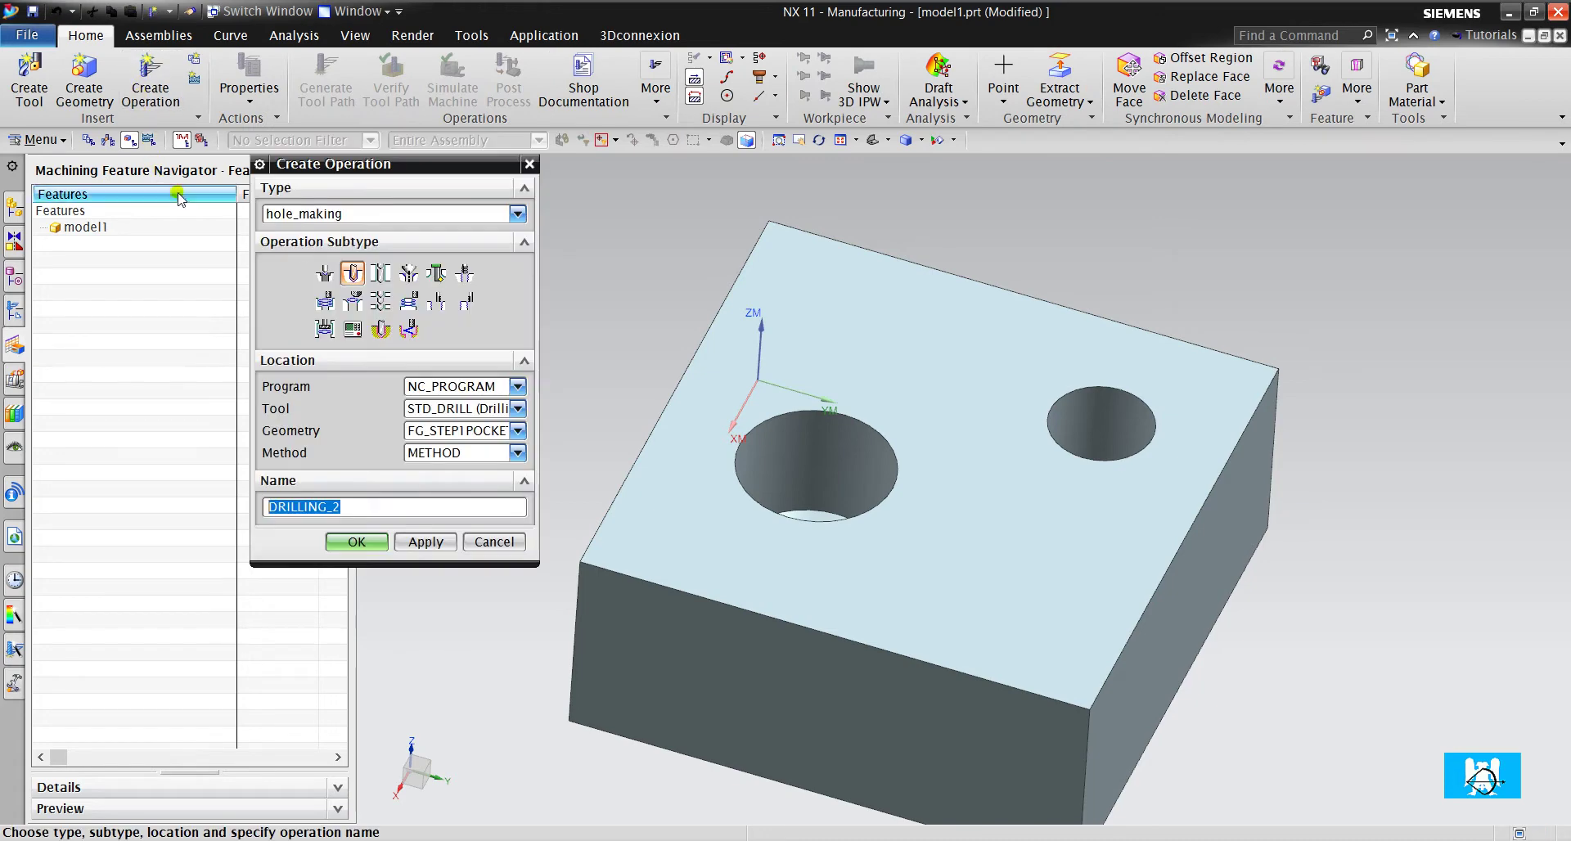
left_click(344, 213)
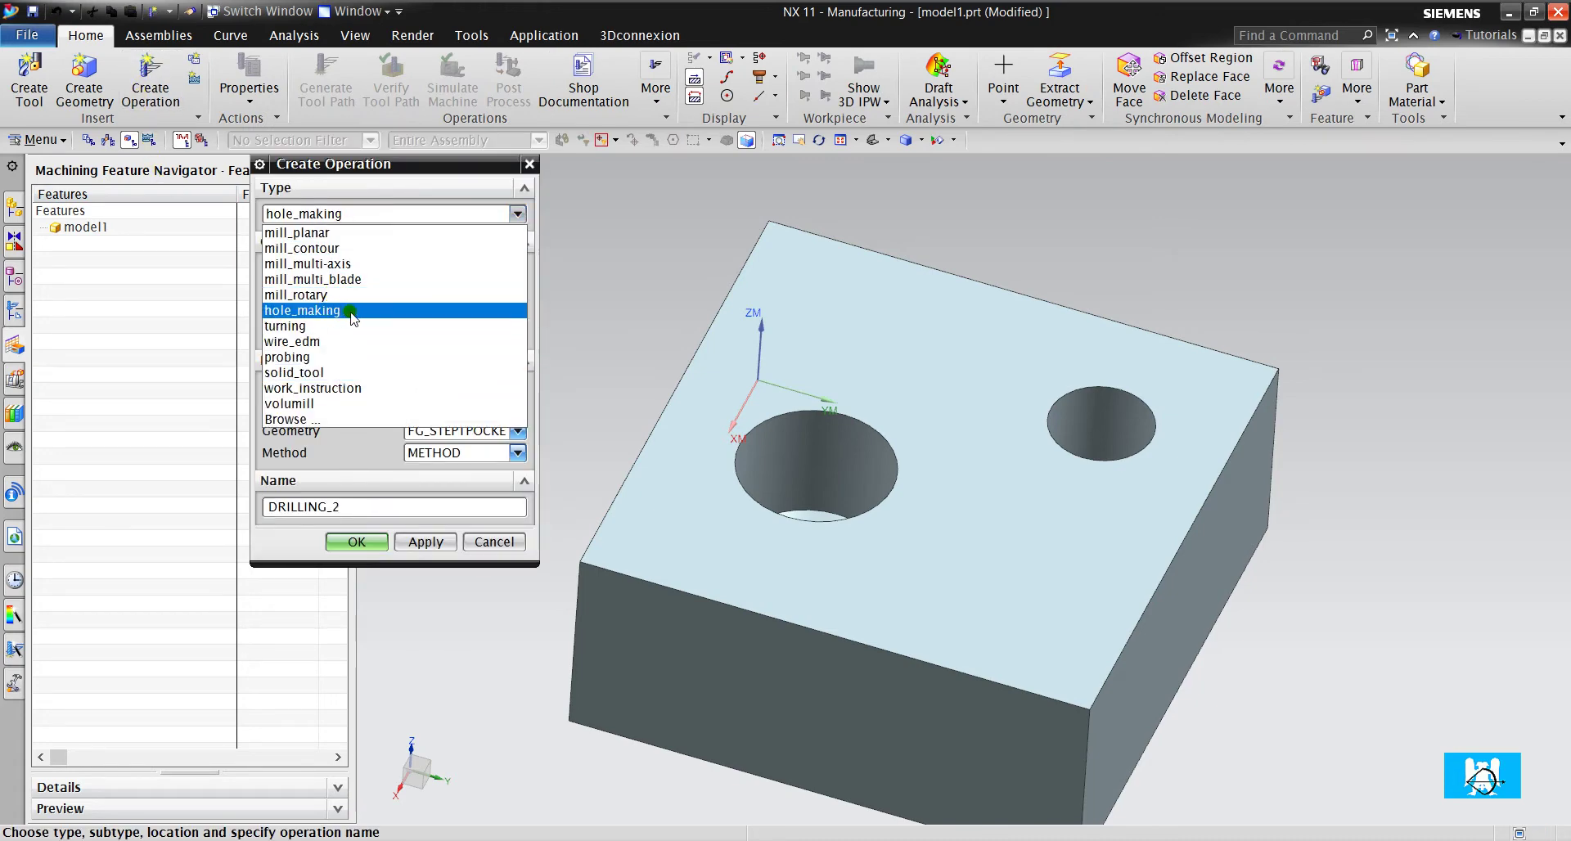
left_click(506, 543)
left_click(503, 541)
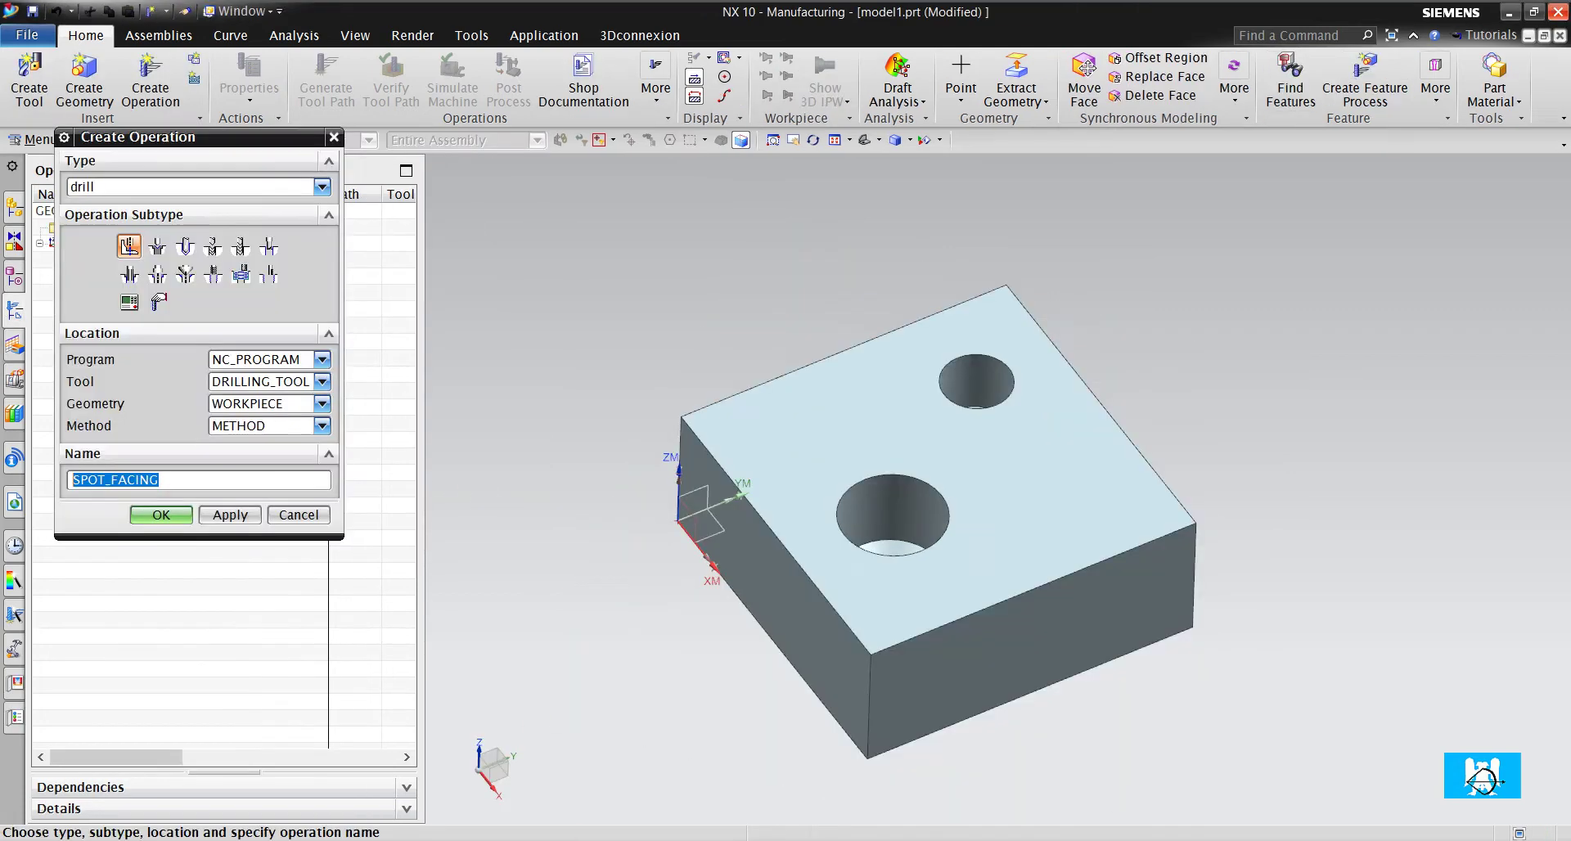
Create a Drilling operation on the WORKPIECE geometry using DRILLING_TOOL.
middle_click_drag(868, 507, 774, 519)
scroll(753, 528, "down", 2)
scroll(720, 516, "up", 3)
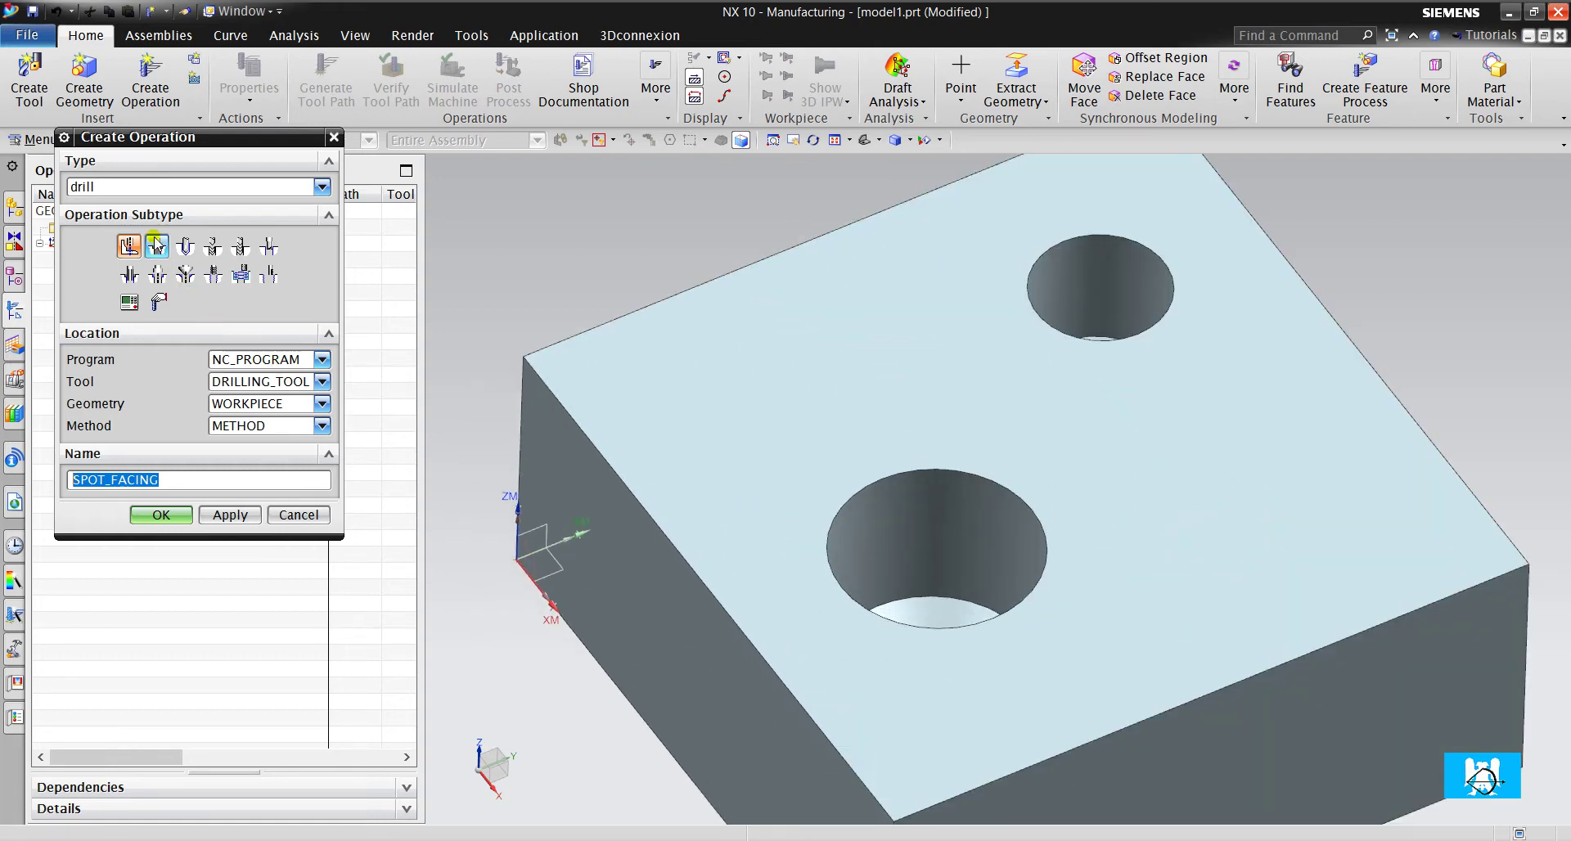
left_click(185, 247)
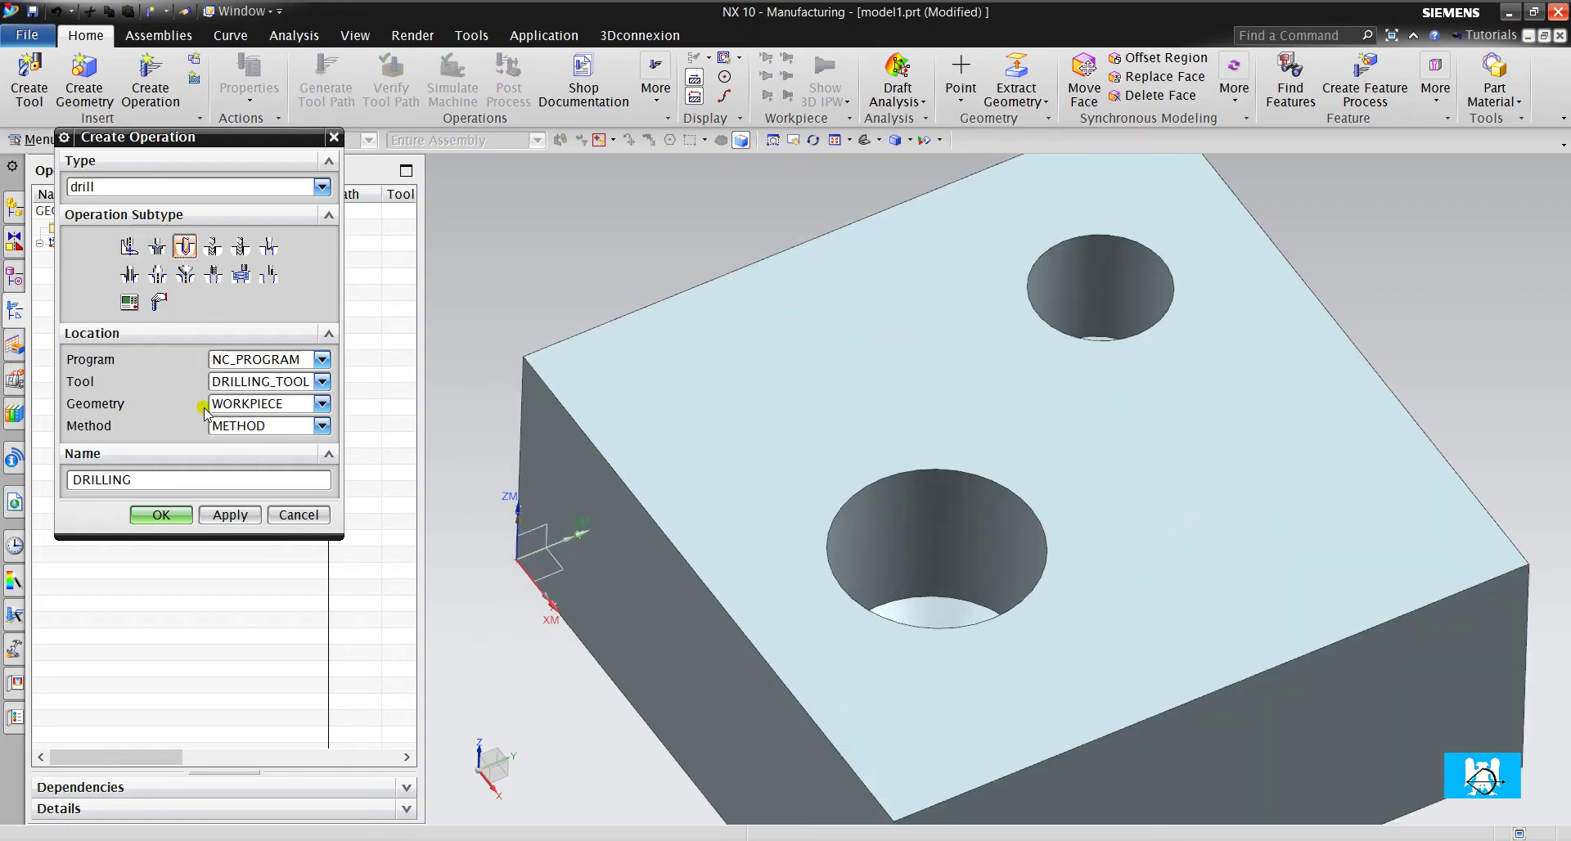
left_click(246, 382)
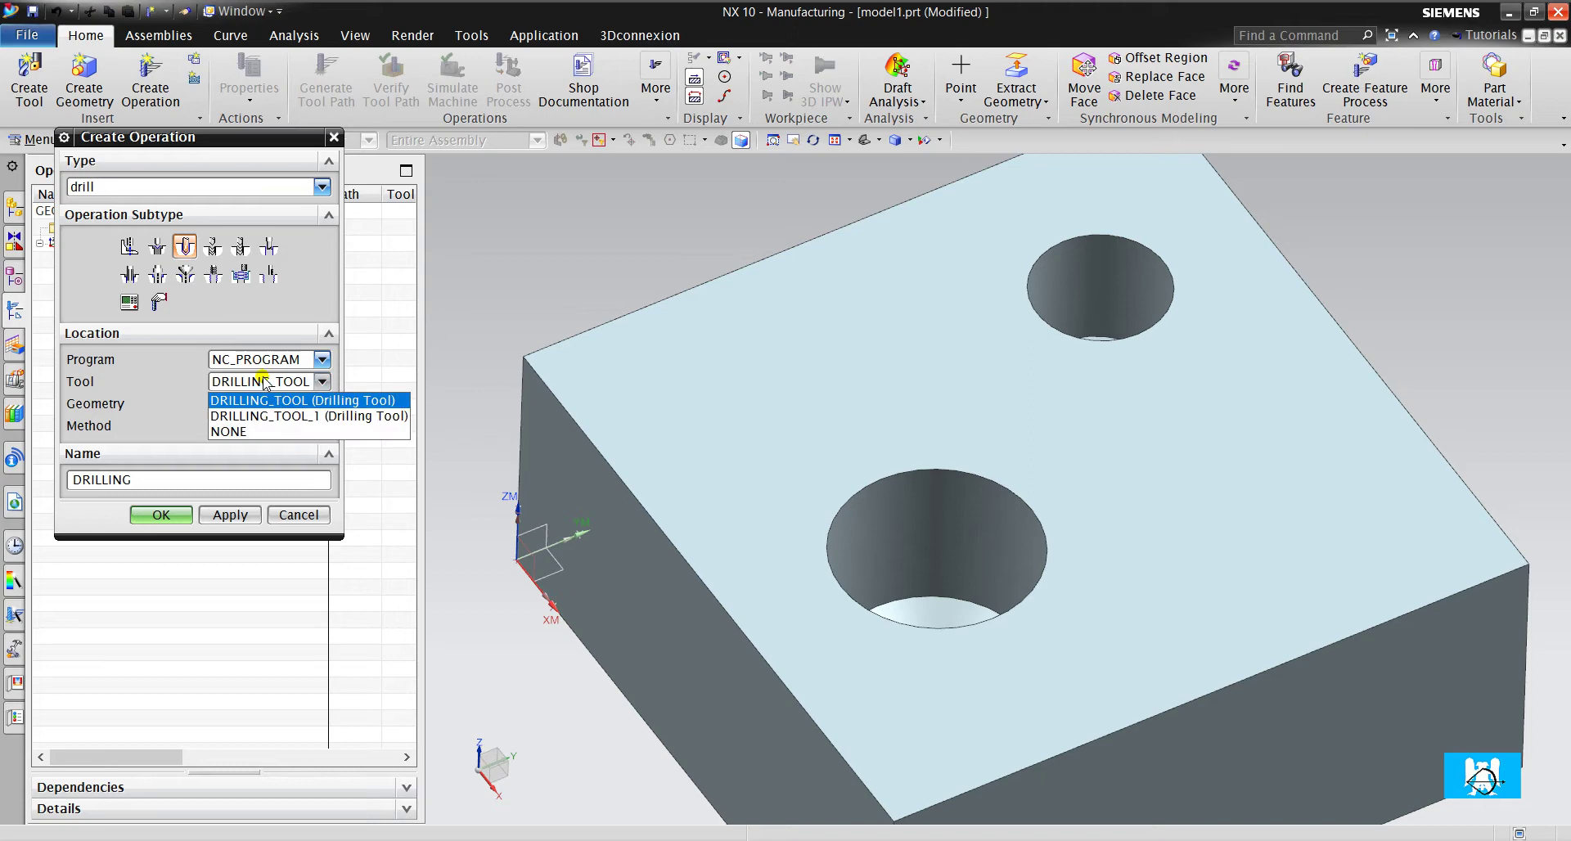
left_click(255, 400)
left_click(162, 515)
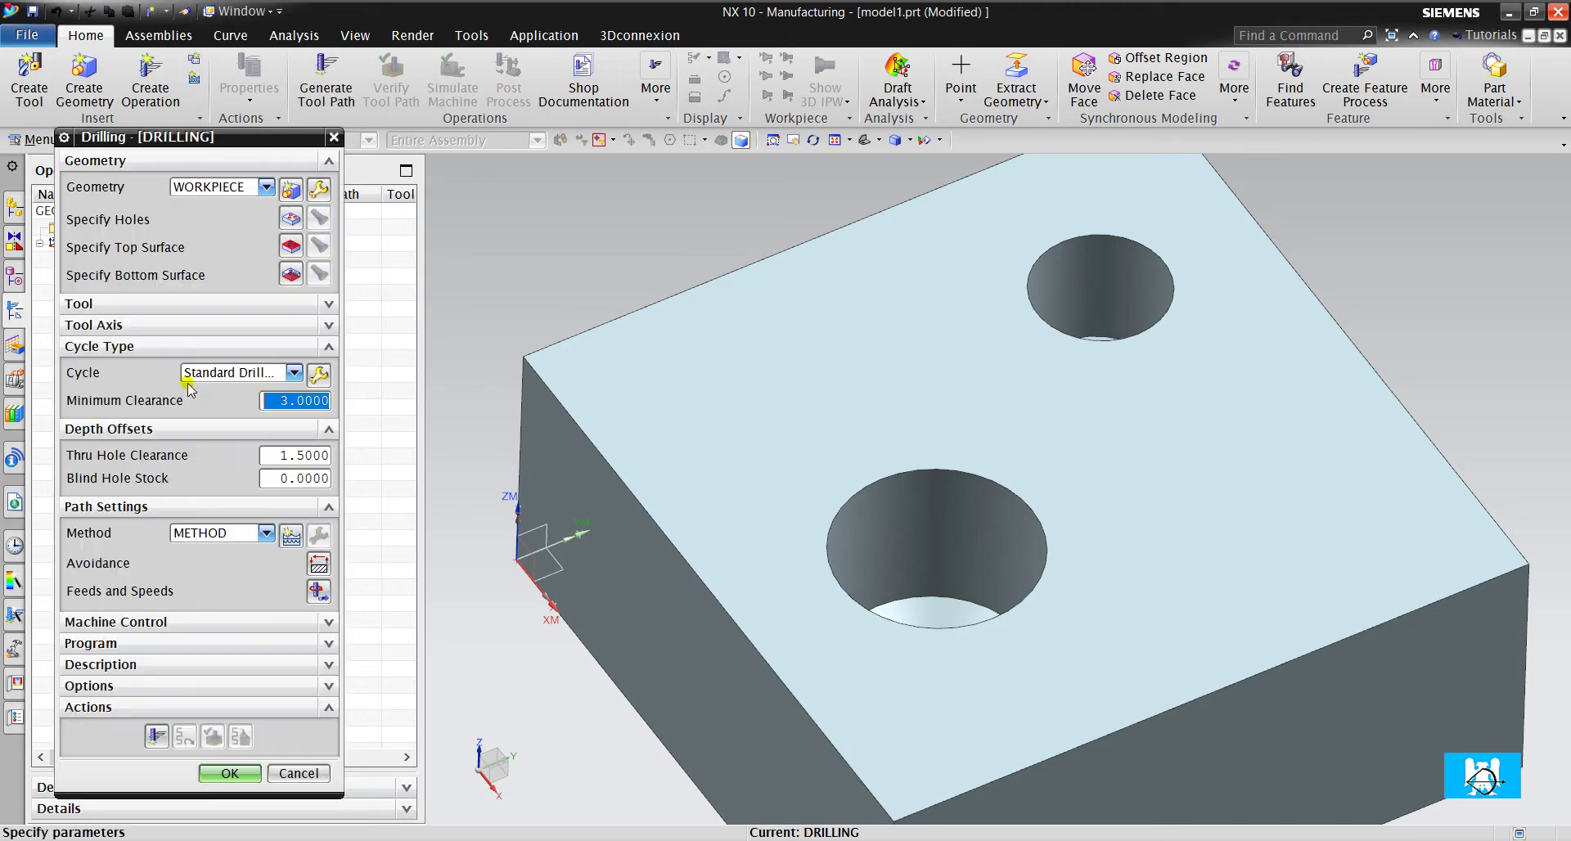
Review the dimensions of the tool assigned to the drilling operation without changing them.
left_click(135, 311)
left_click(318, 292)
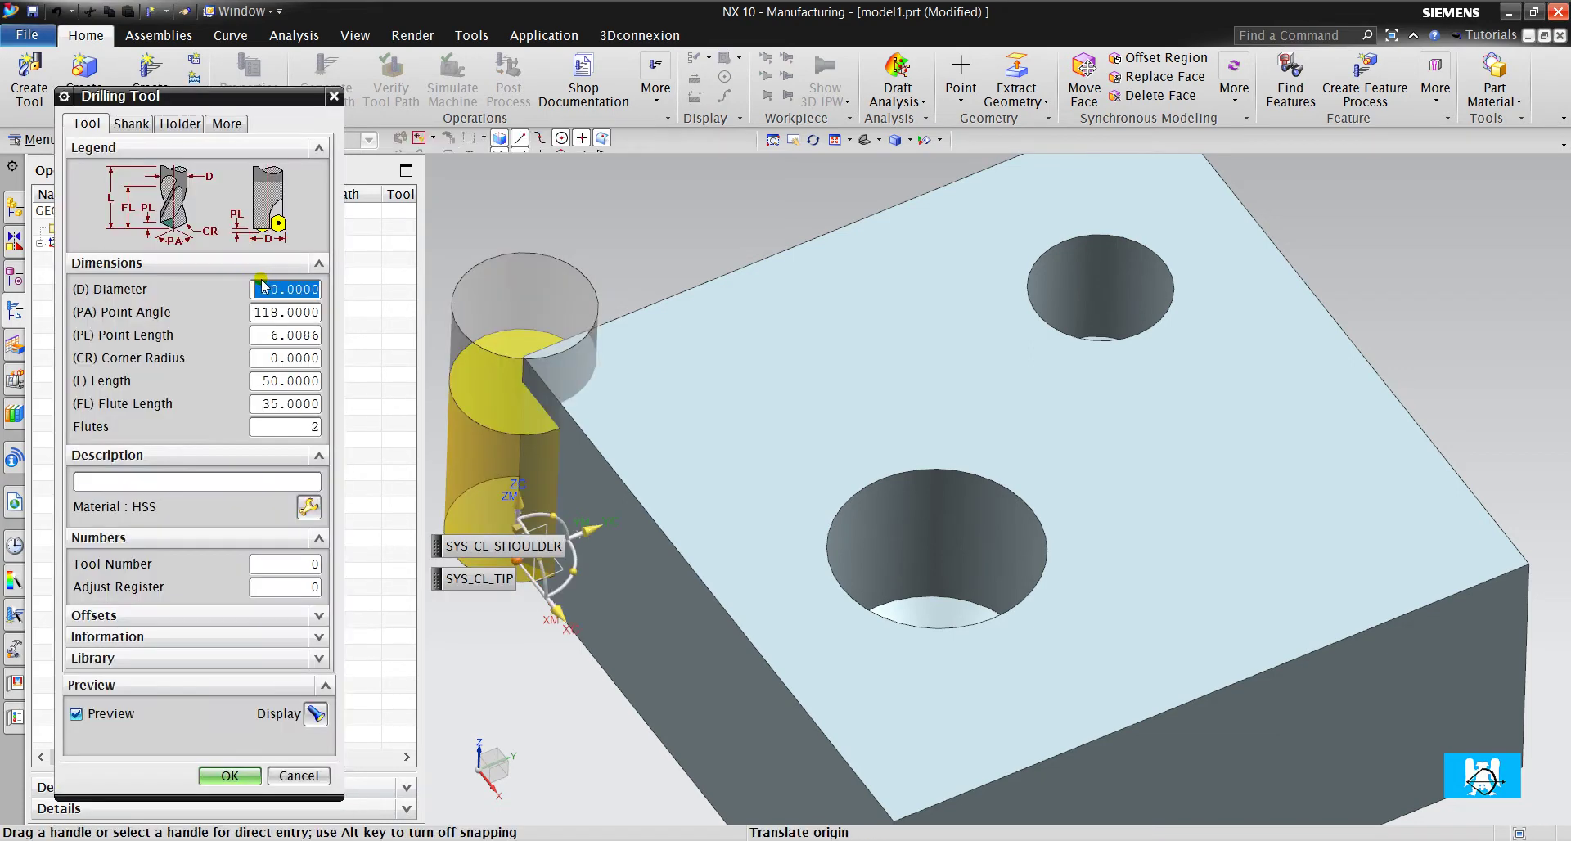
left_click(283, 776)
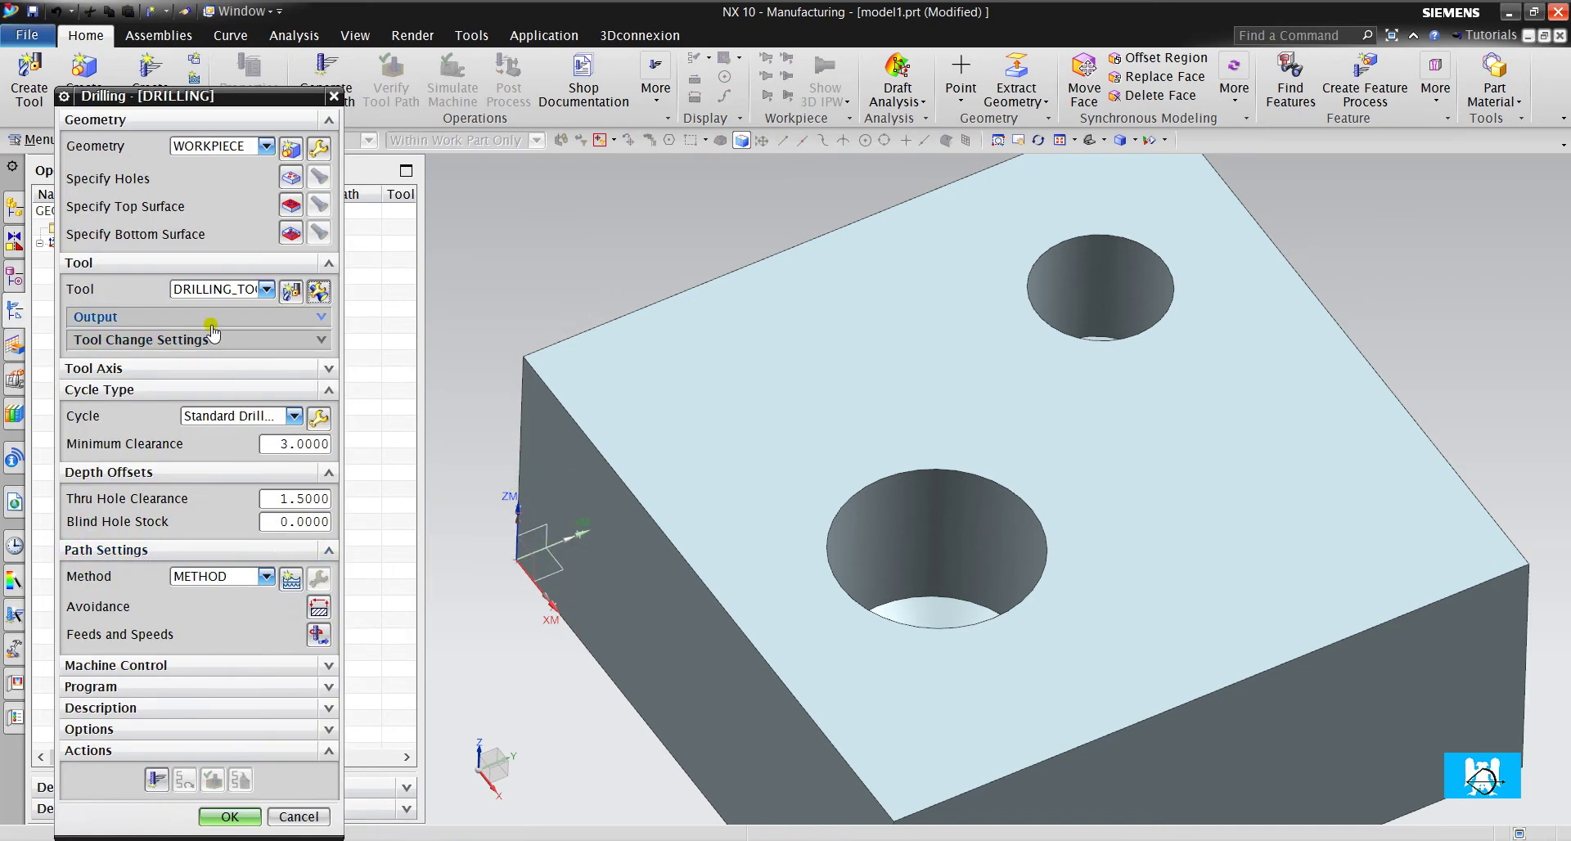
Examine the block and its two holes up close and from different angles.
scroll(900, 458, "down", 3)
scroll(943, 452, "up", 2)
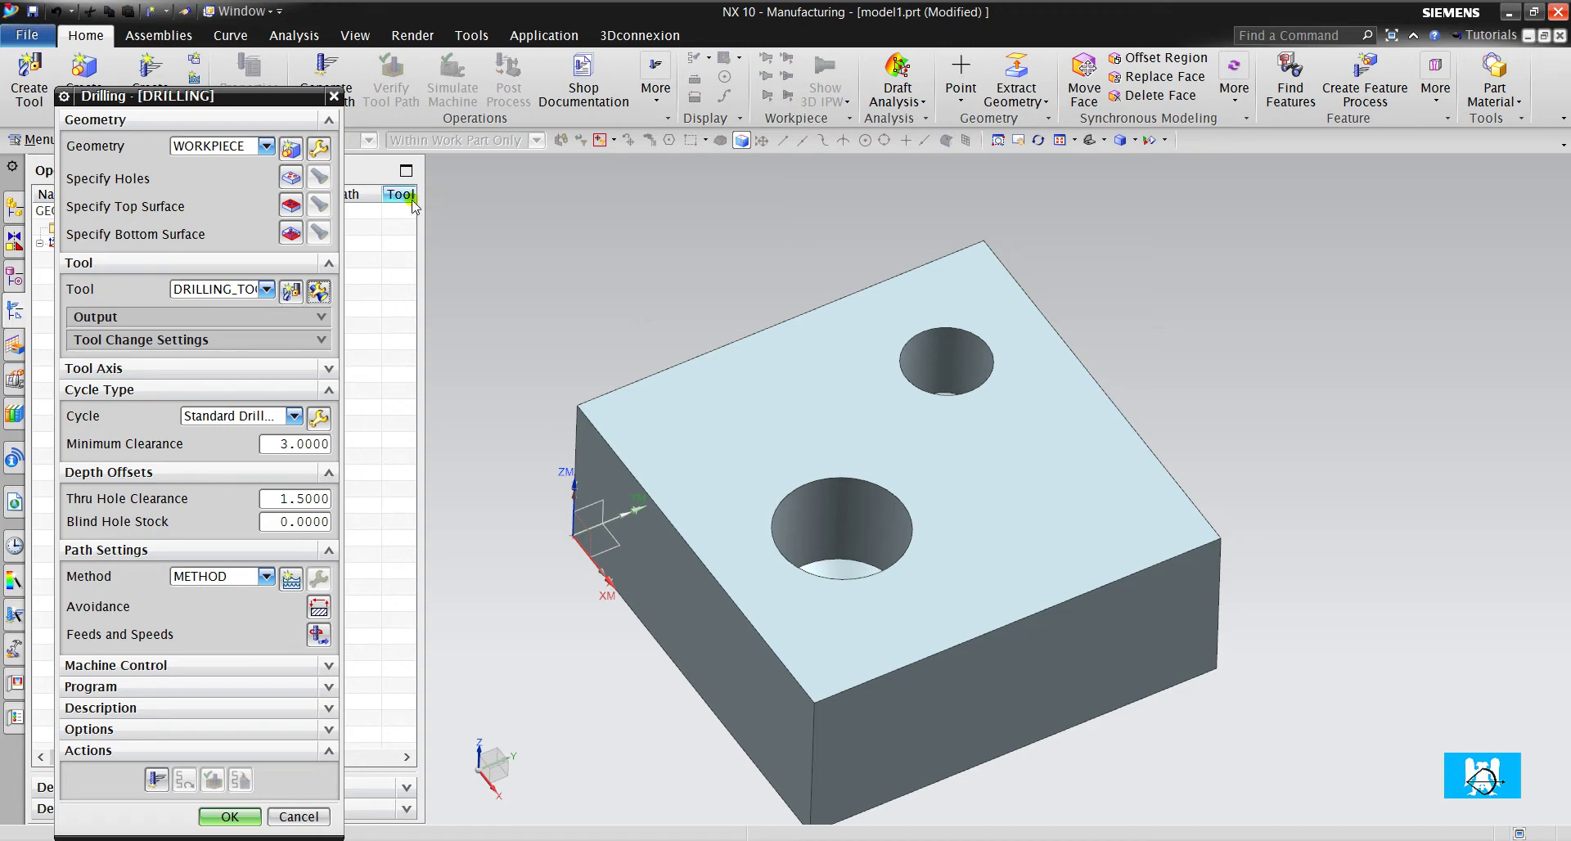
scroll(891, 410, "up", 3)
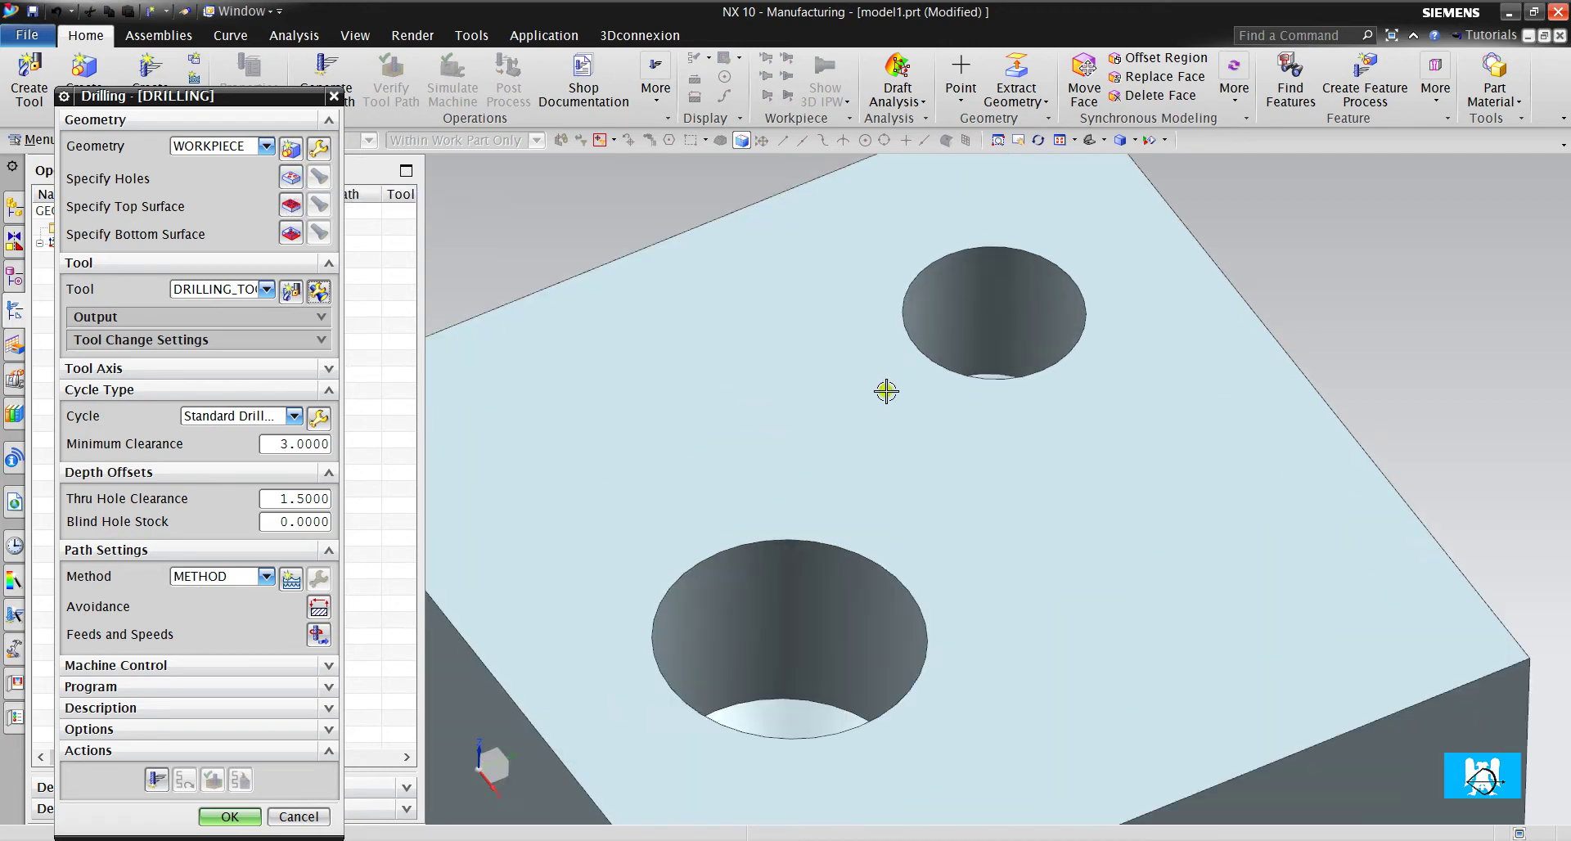
scroll(891, 391, "down", 2)
scroll(891, 391, "up", 2)
scroll(891, 391, "down", 2)
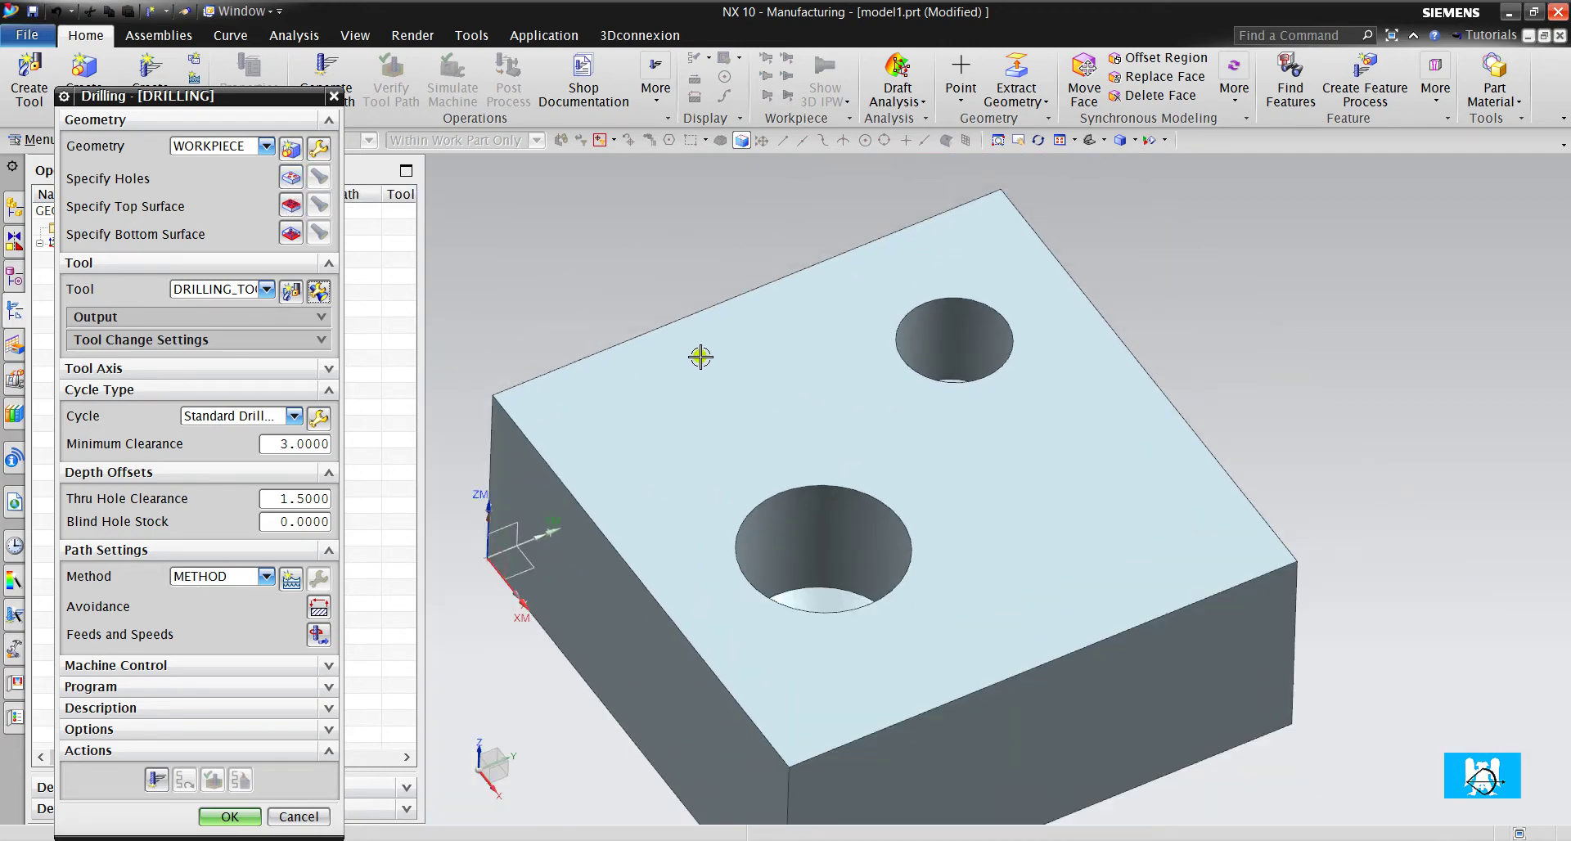
middle_click_drag(711, 362, 706, 326)
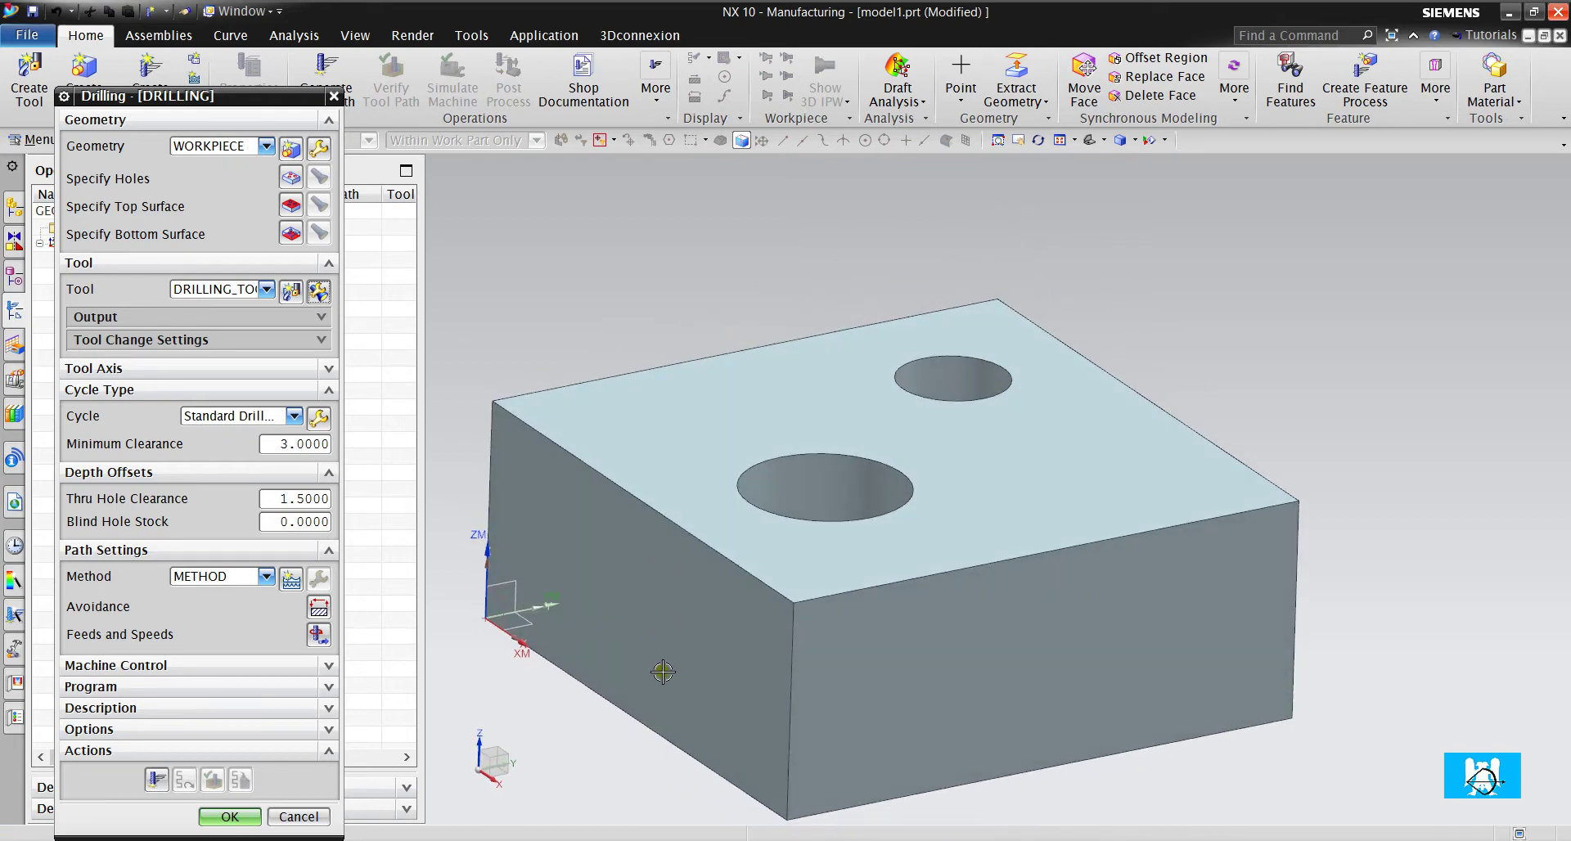
middle_click_drag(677, 543, 675, 609)
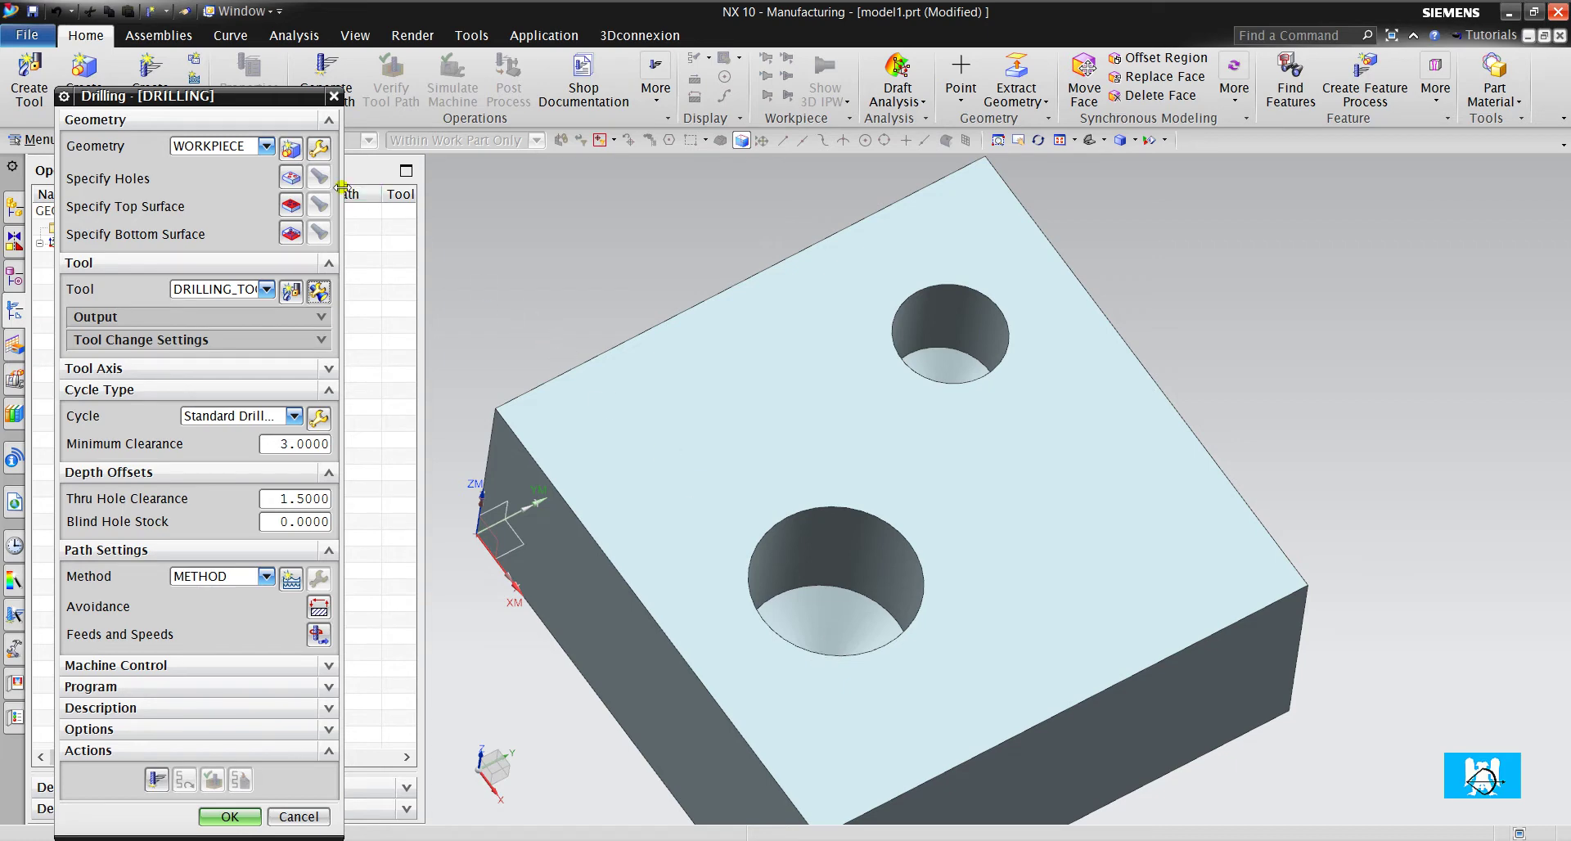
Start selecting the operation's holes and limit their diameter to a minimum of 19 and a maximum of 21.
left_click(292, 177)
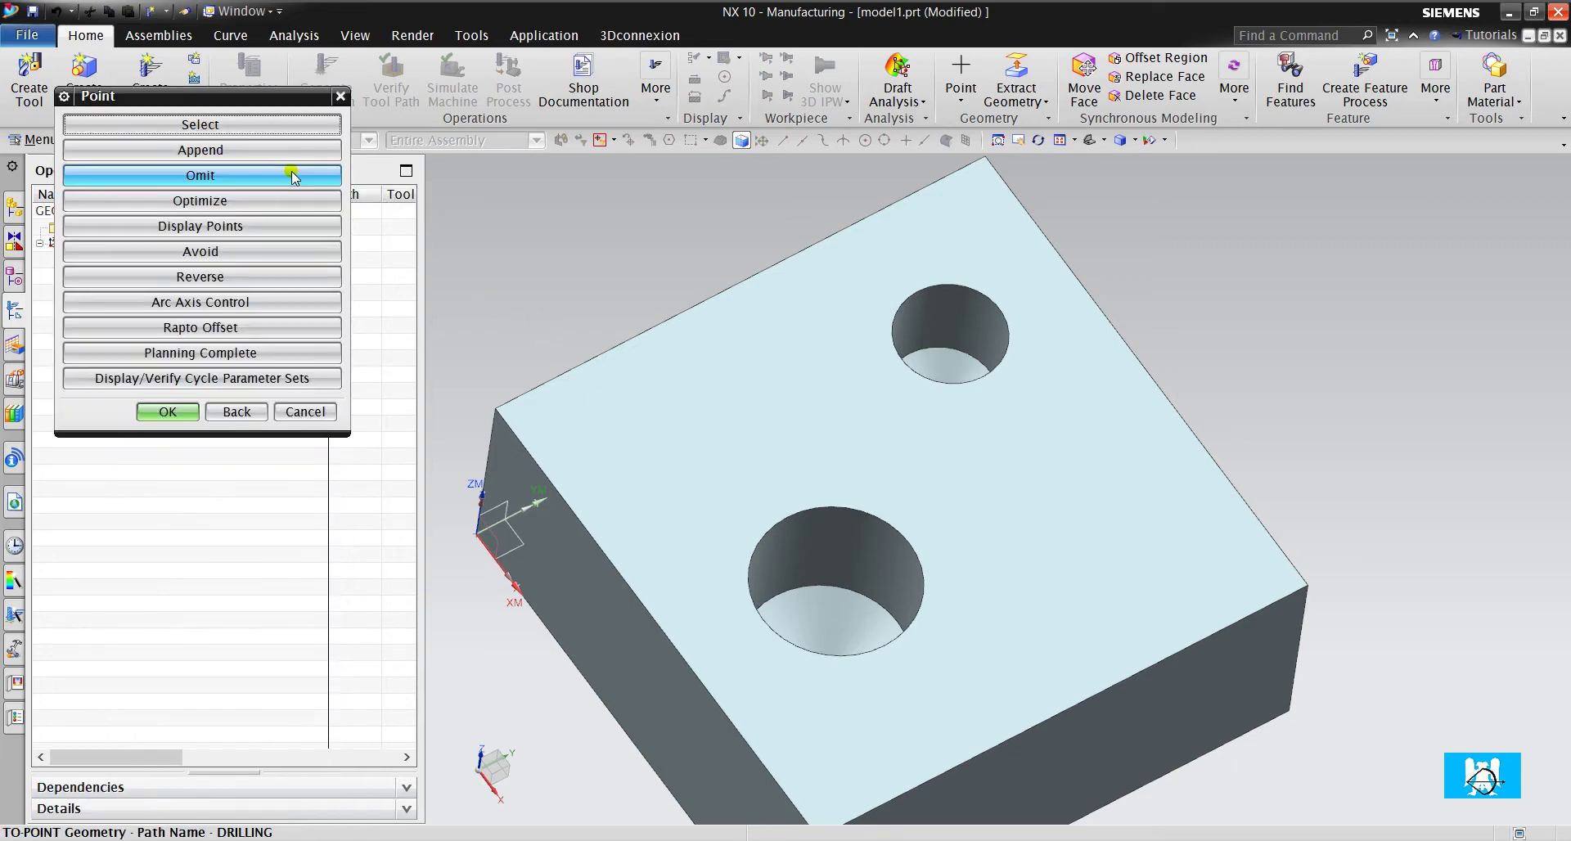
left_click(261, 131)
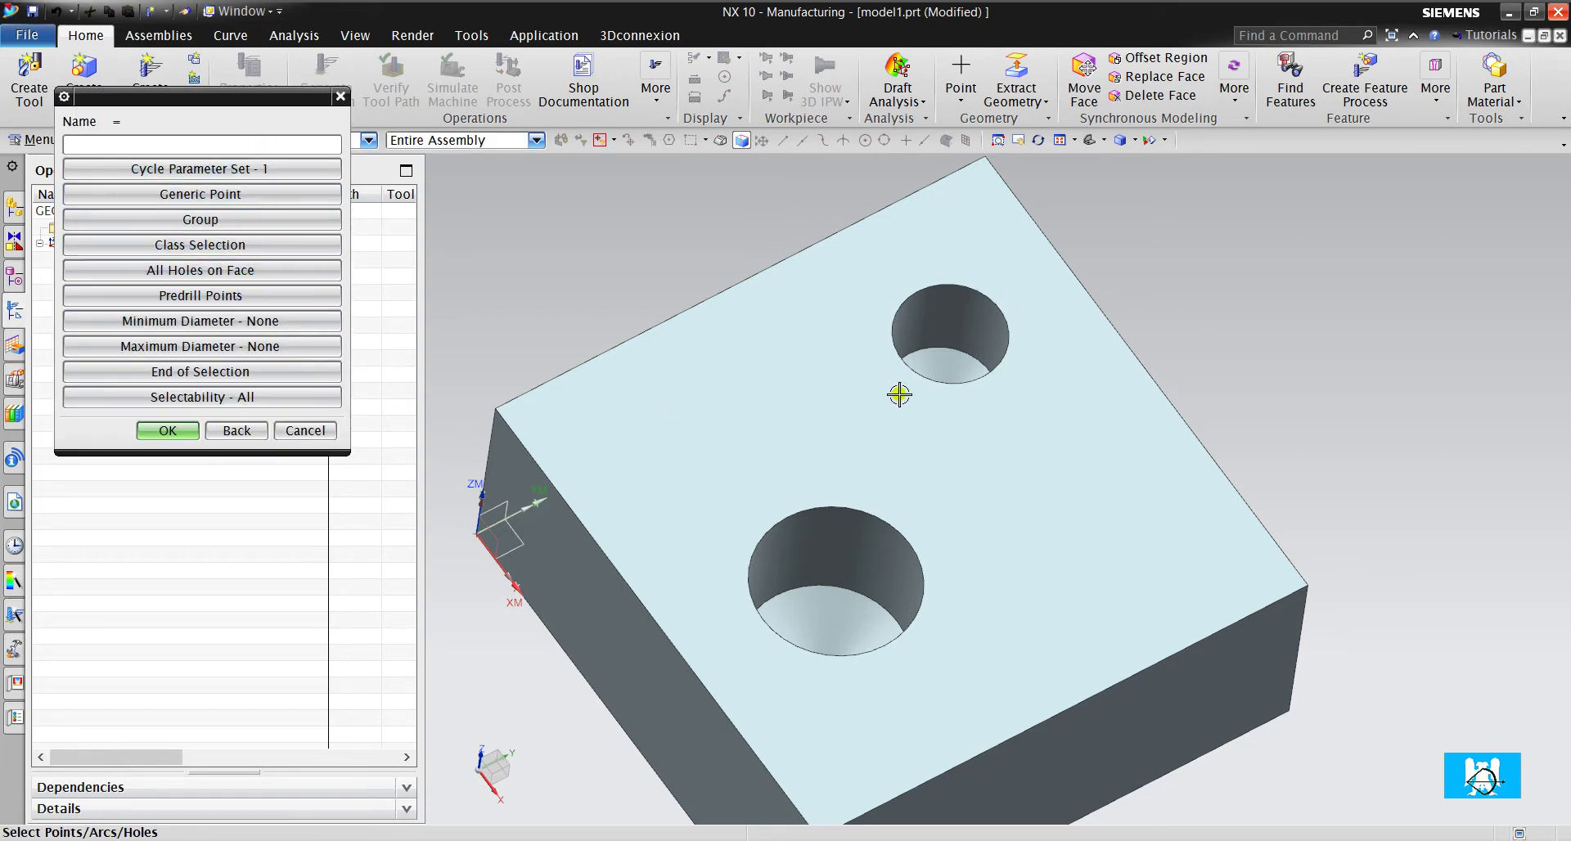
left_click(254, 322)
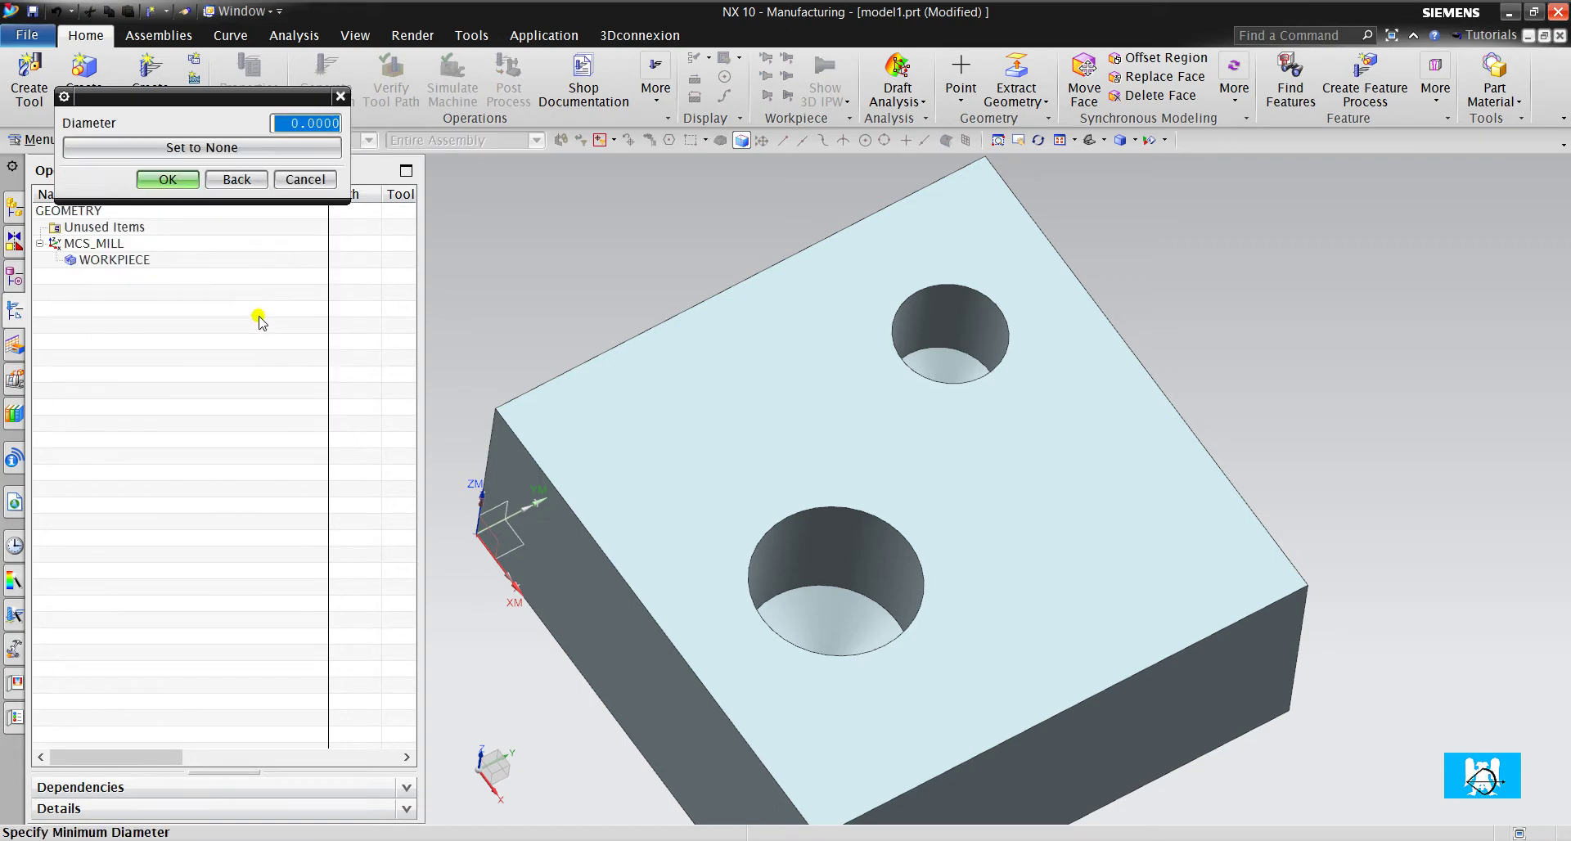
type("19")
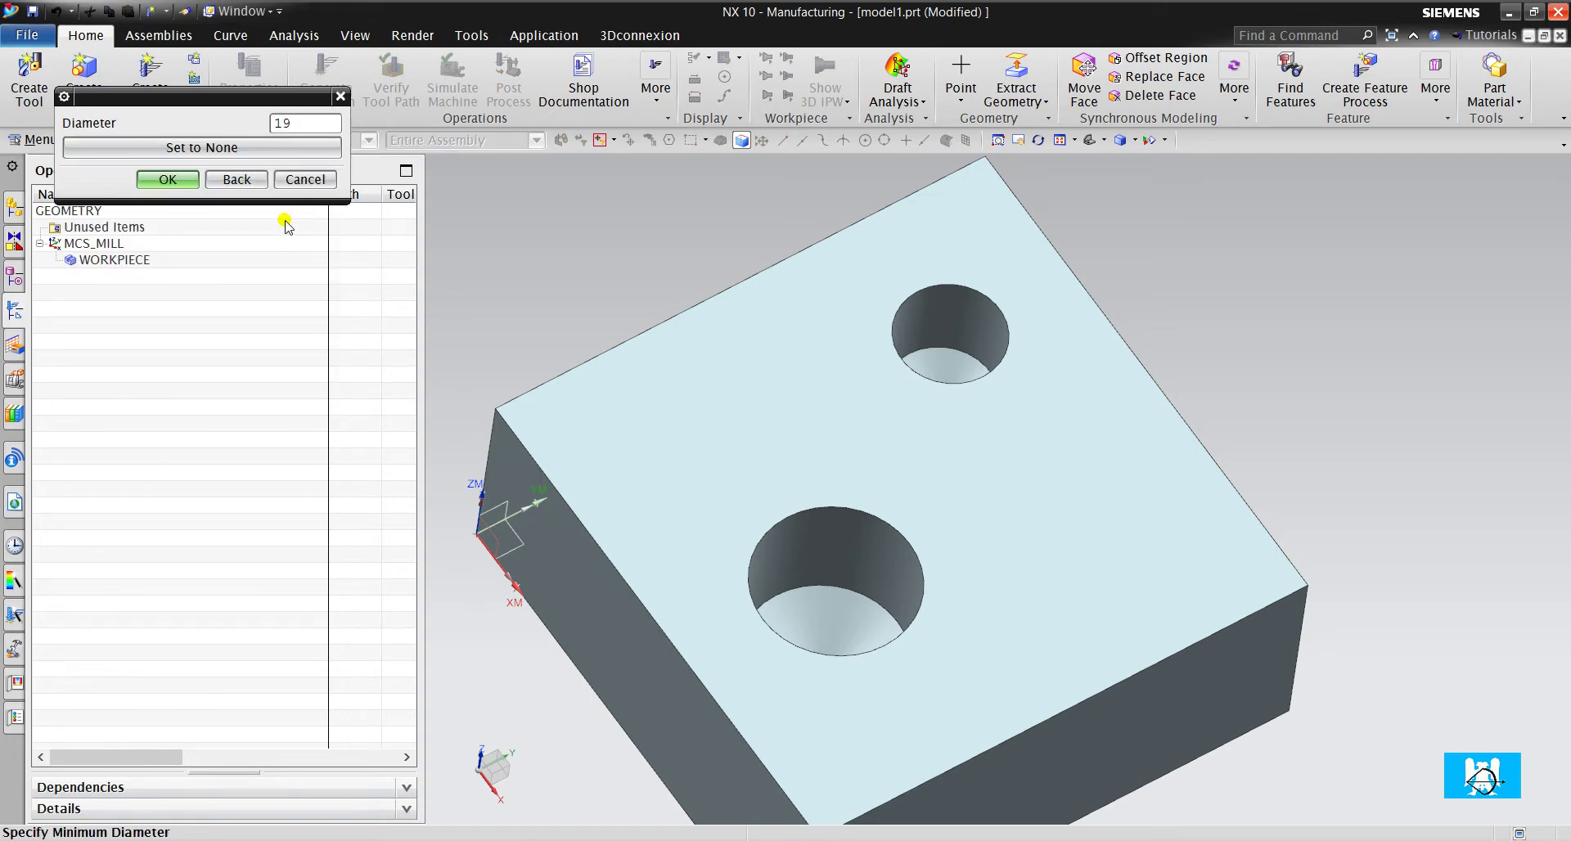
left_click(168, 180)
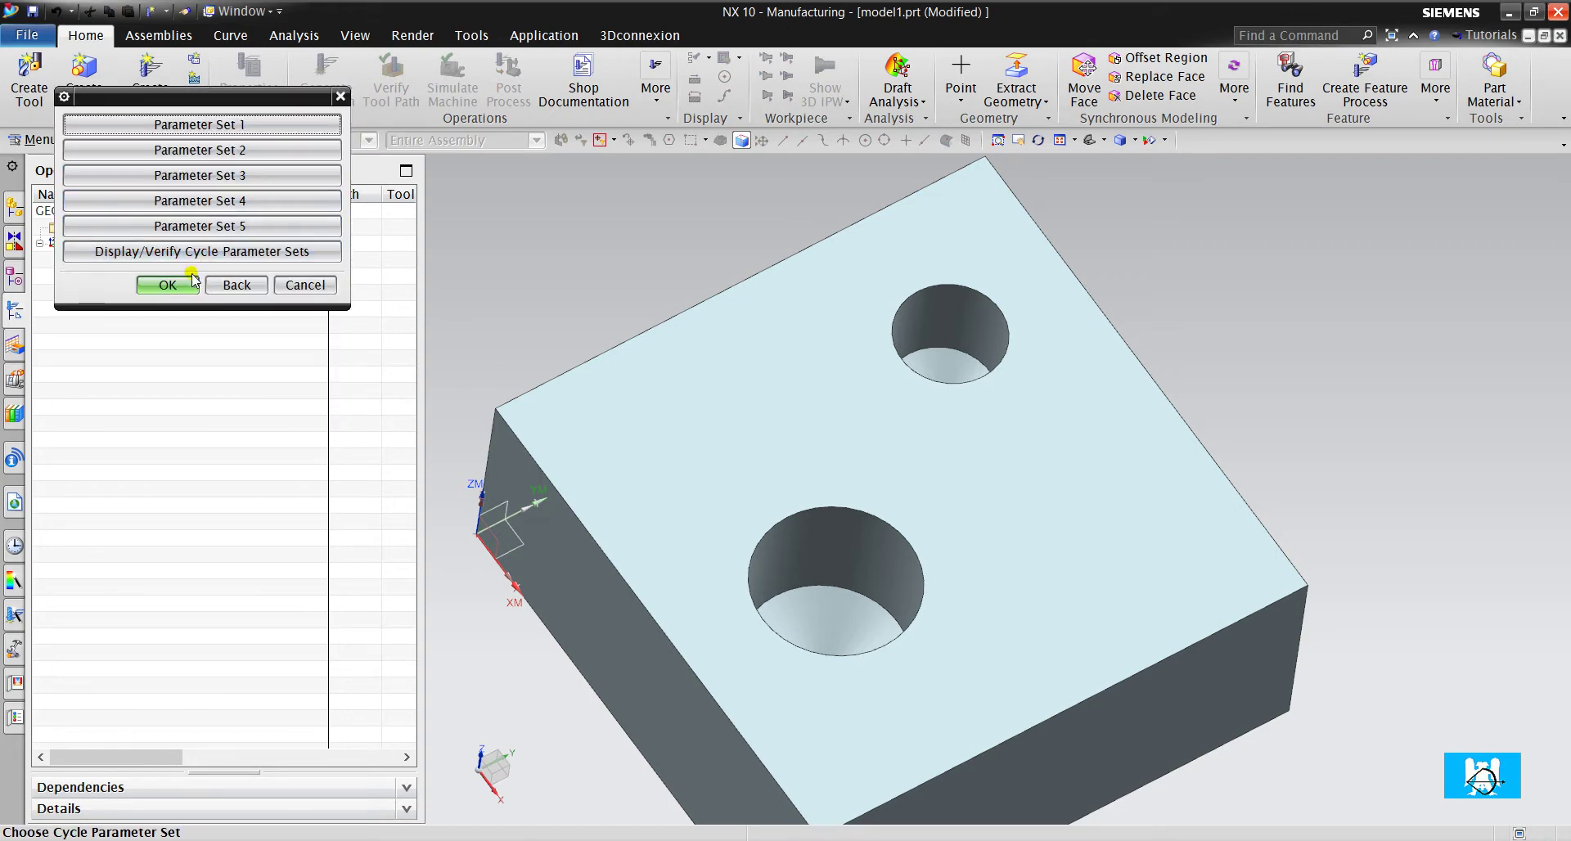
left_click(235, 286)
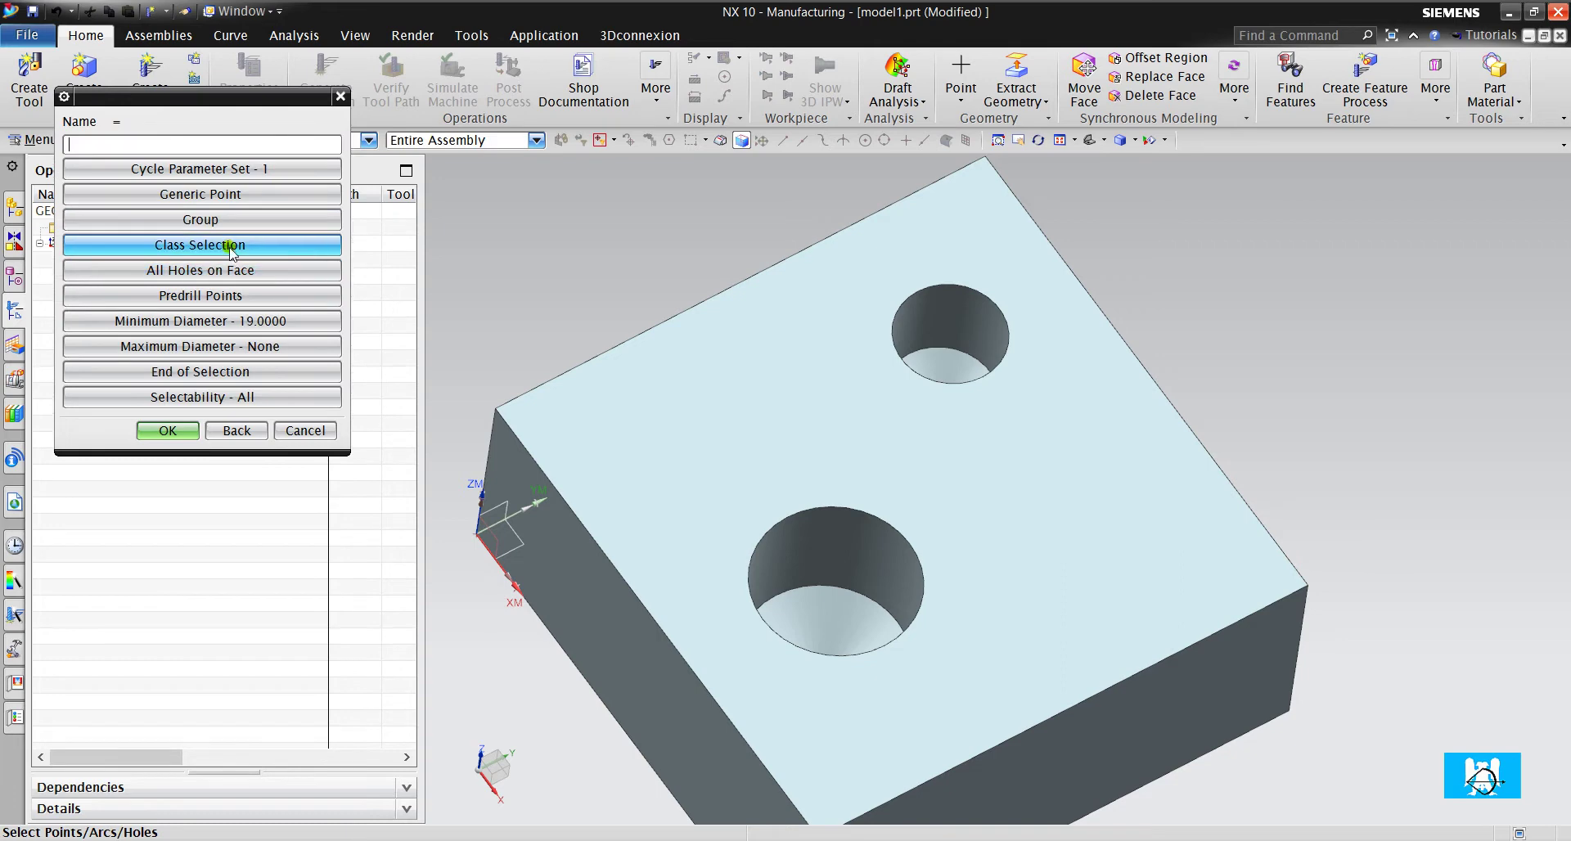
left_click(254, 347)
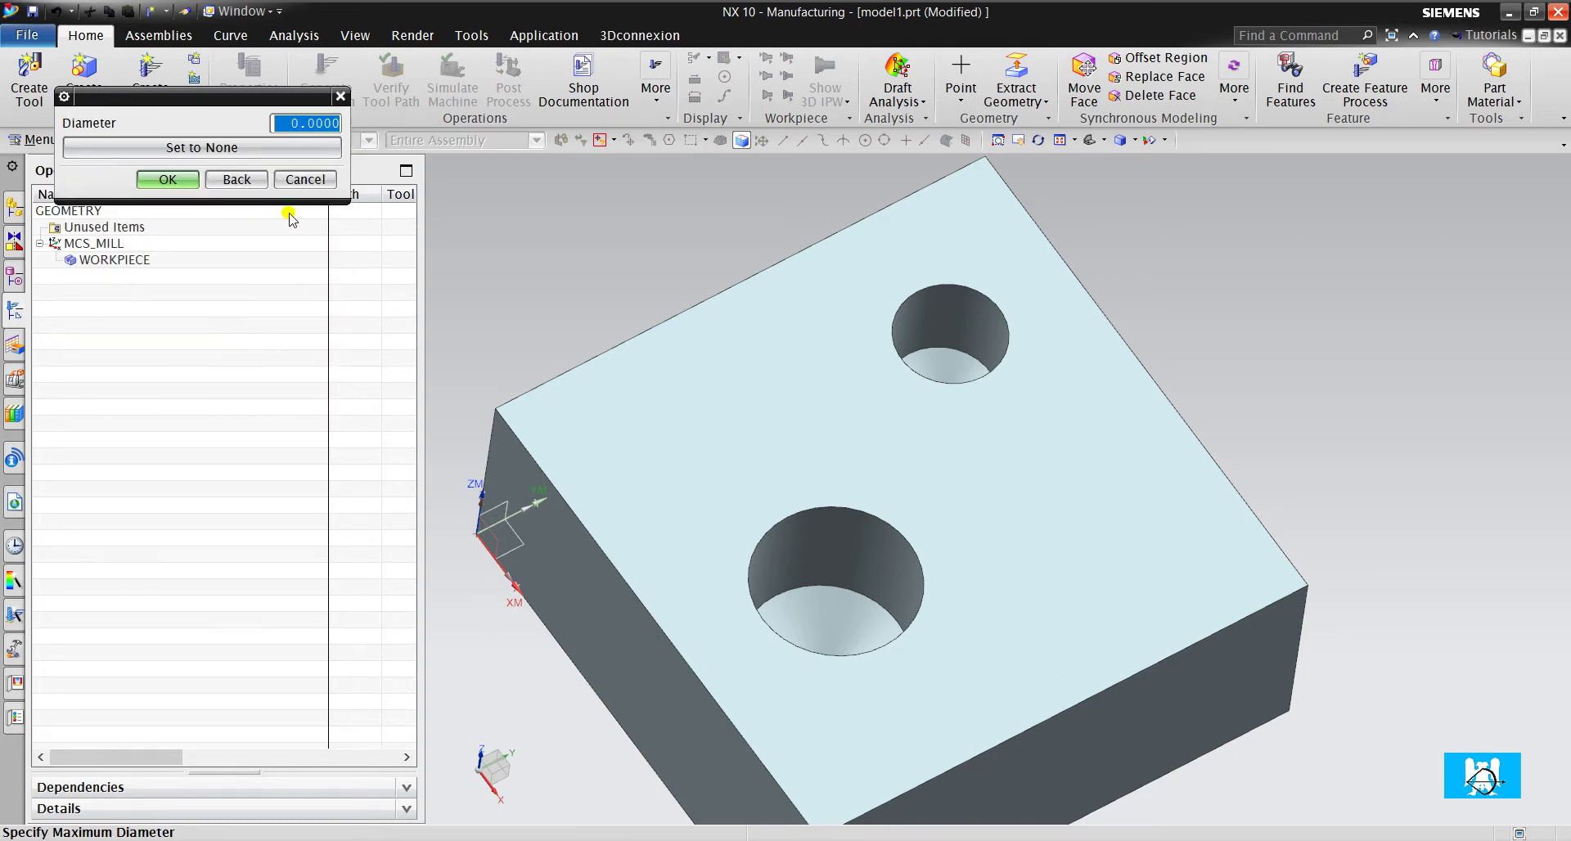
type("21")
left_click(138, 185)
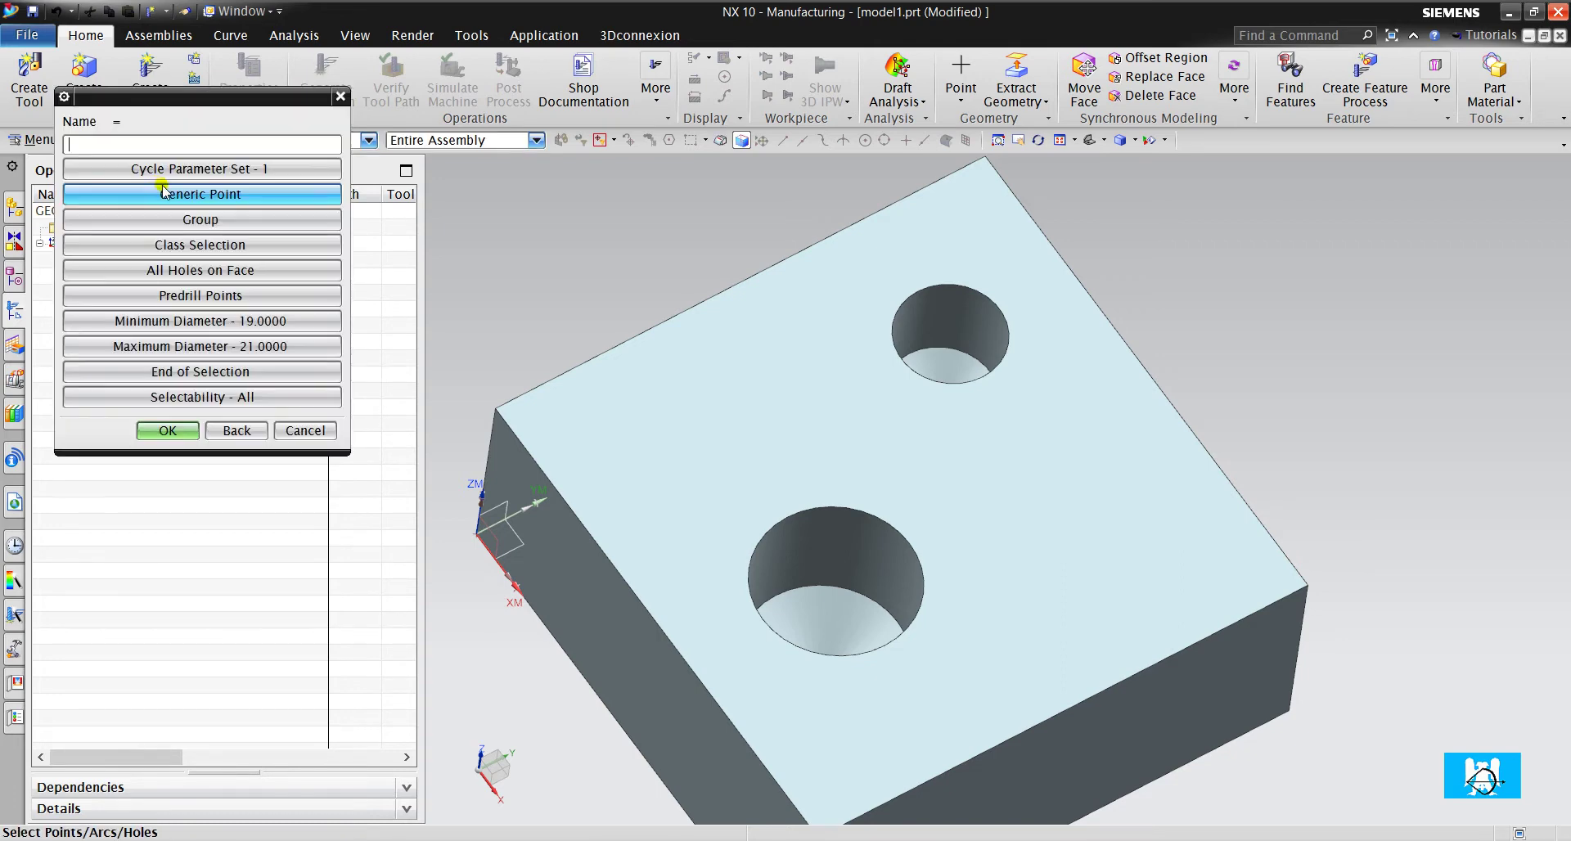
Select all holes on the block's top face within the diameter limits and accept the hole selection.
left_click(214, 271)
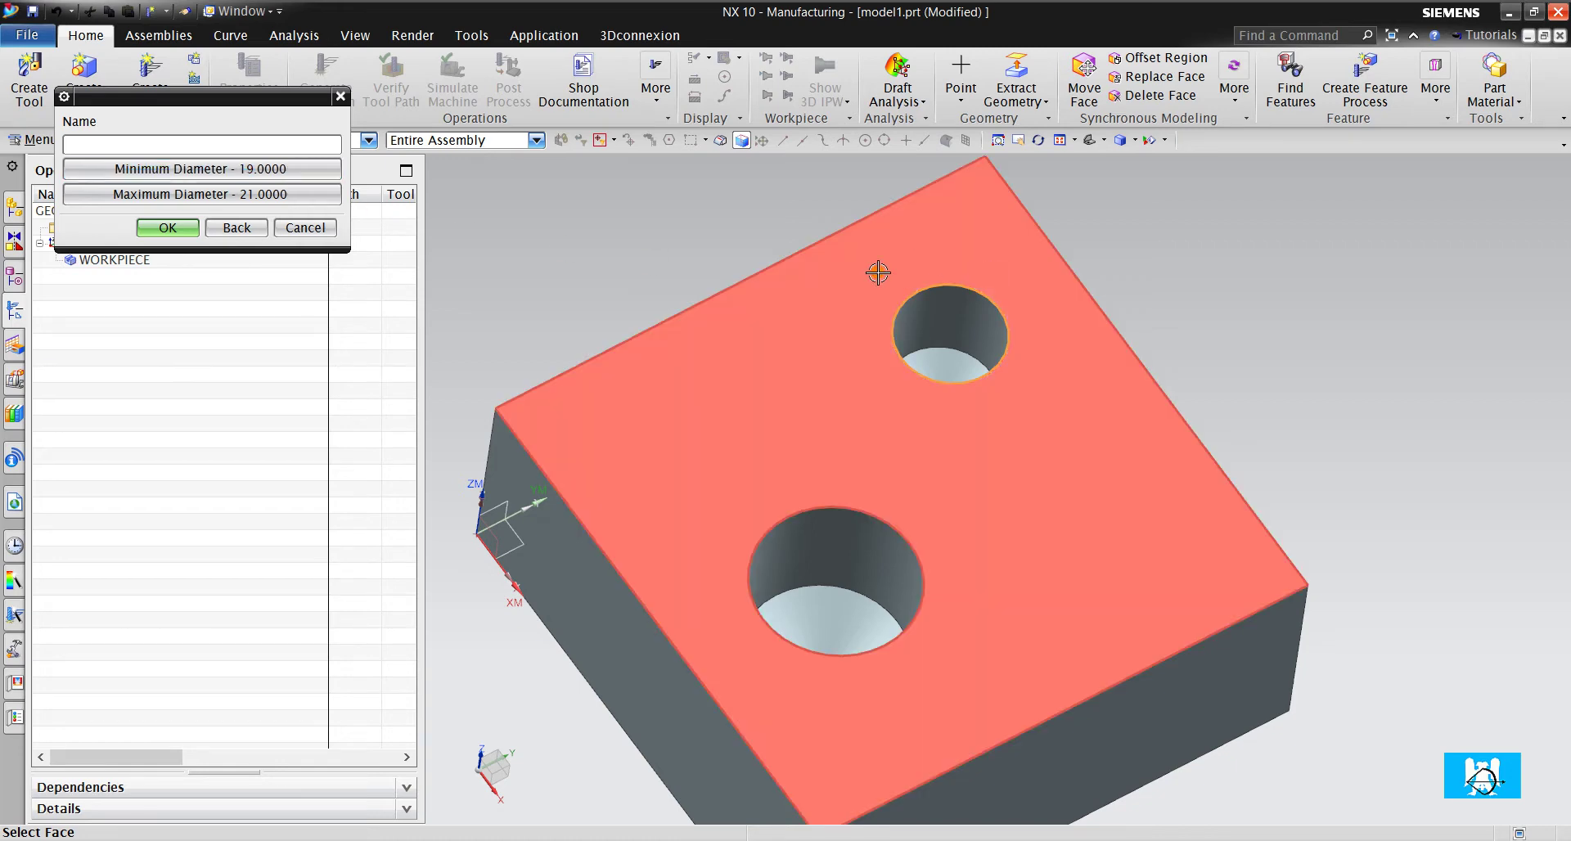
left_click(175, 229)
left_click(170, 431)
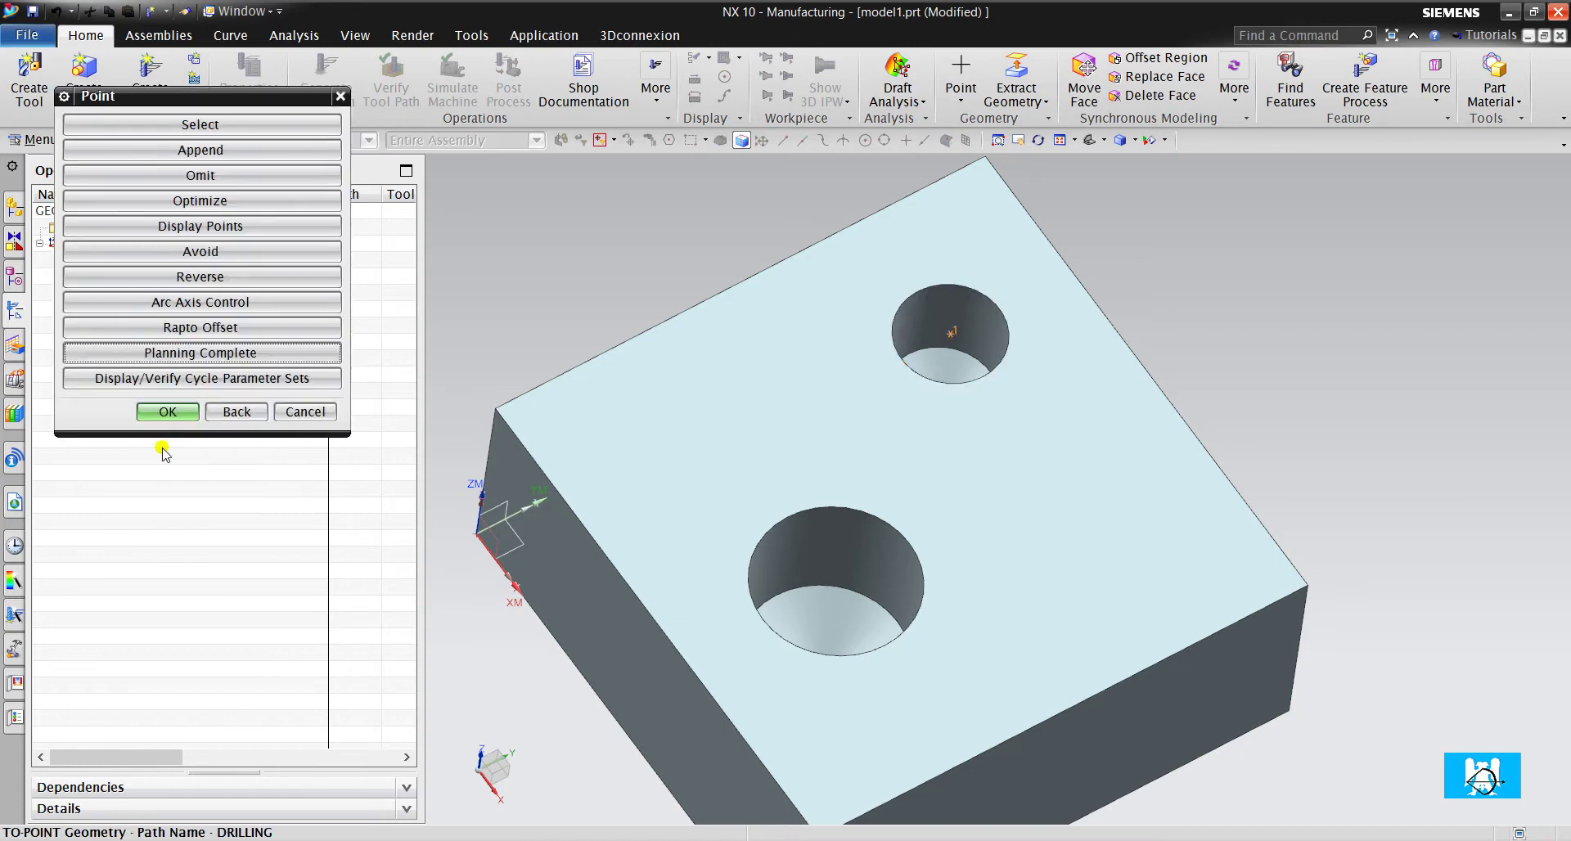
left_click(177, 422)
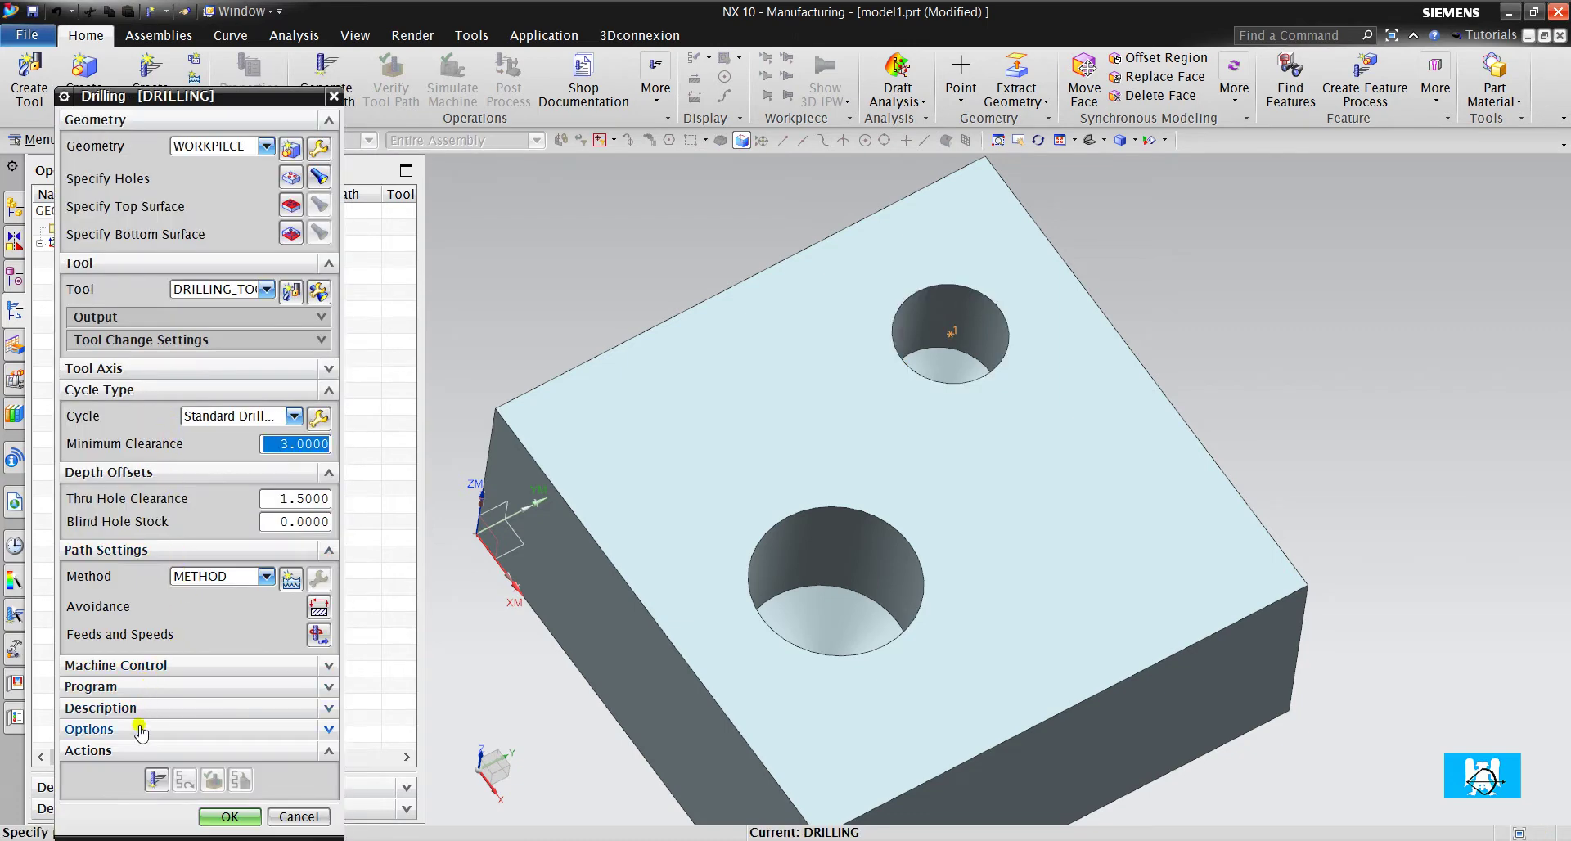
Generate the drilling tool path, check it in the smaller hole, and accept the operation.
left_click(155, 775)
scroll(955, 379, "up", 3)
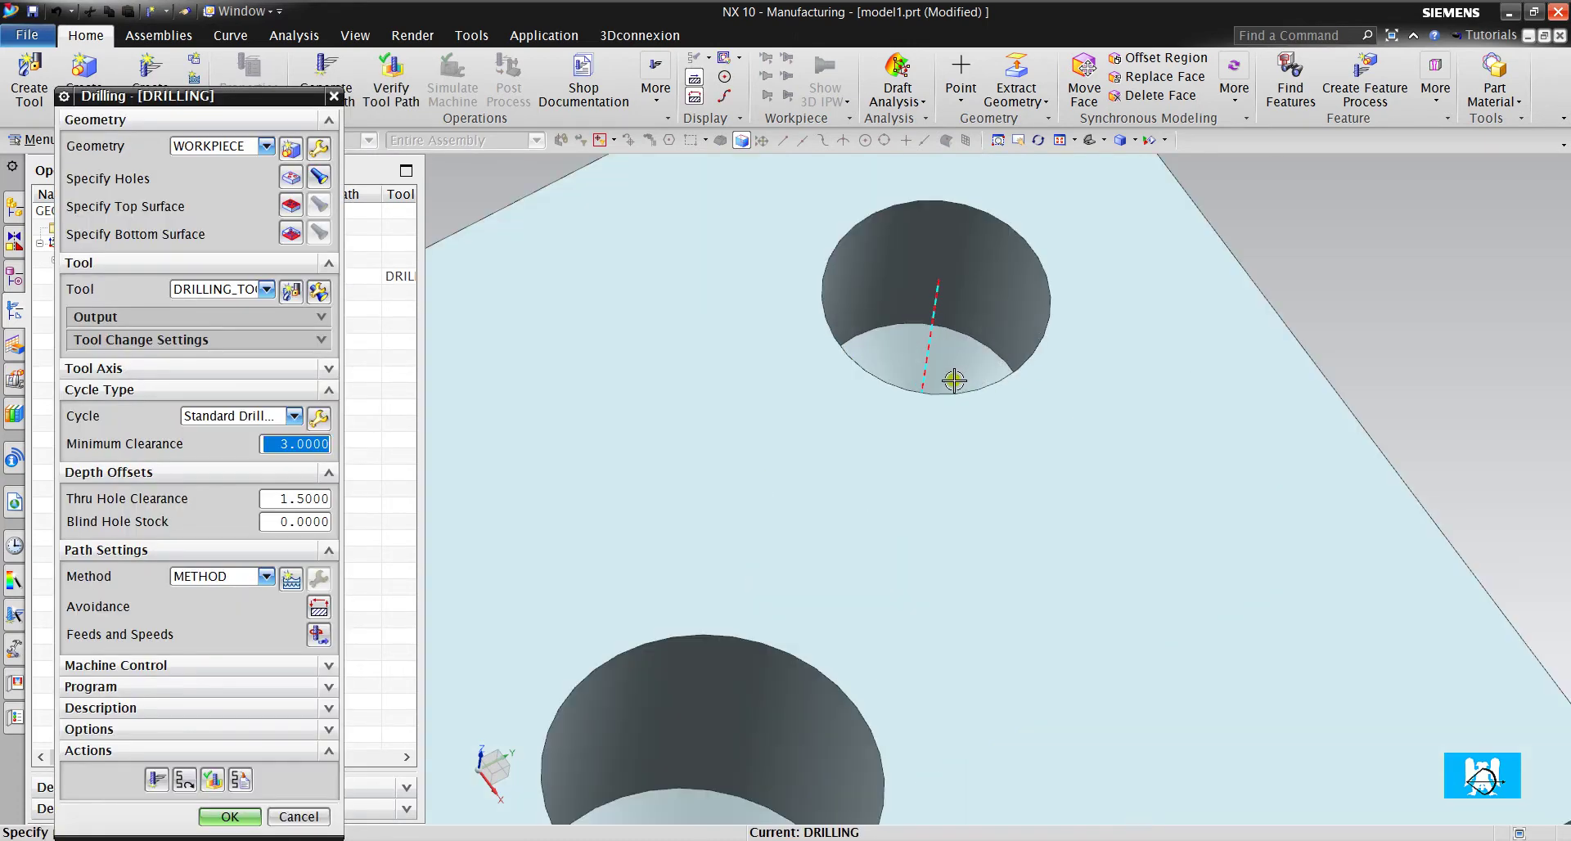
mouse_move(963, 363)
middle_mouse_down()
mouse_move(947, 325)
mouse_move(951, 387)
mouse_move(956, 347)
middle_mouse_up()
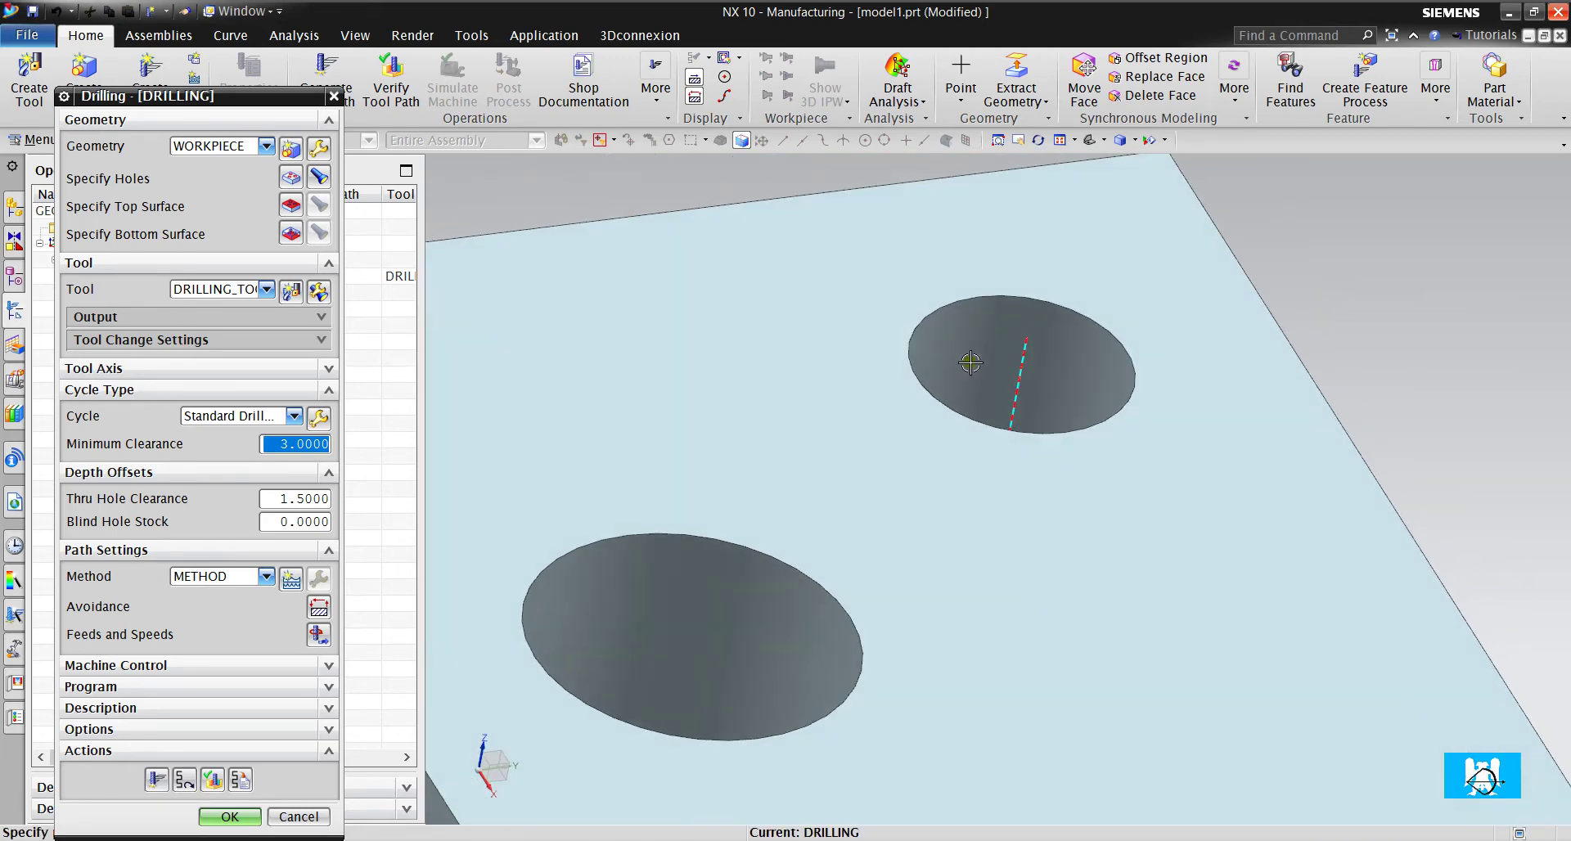
left_click(230, 816)
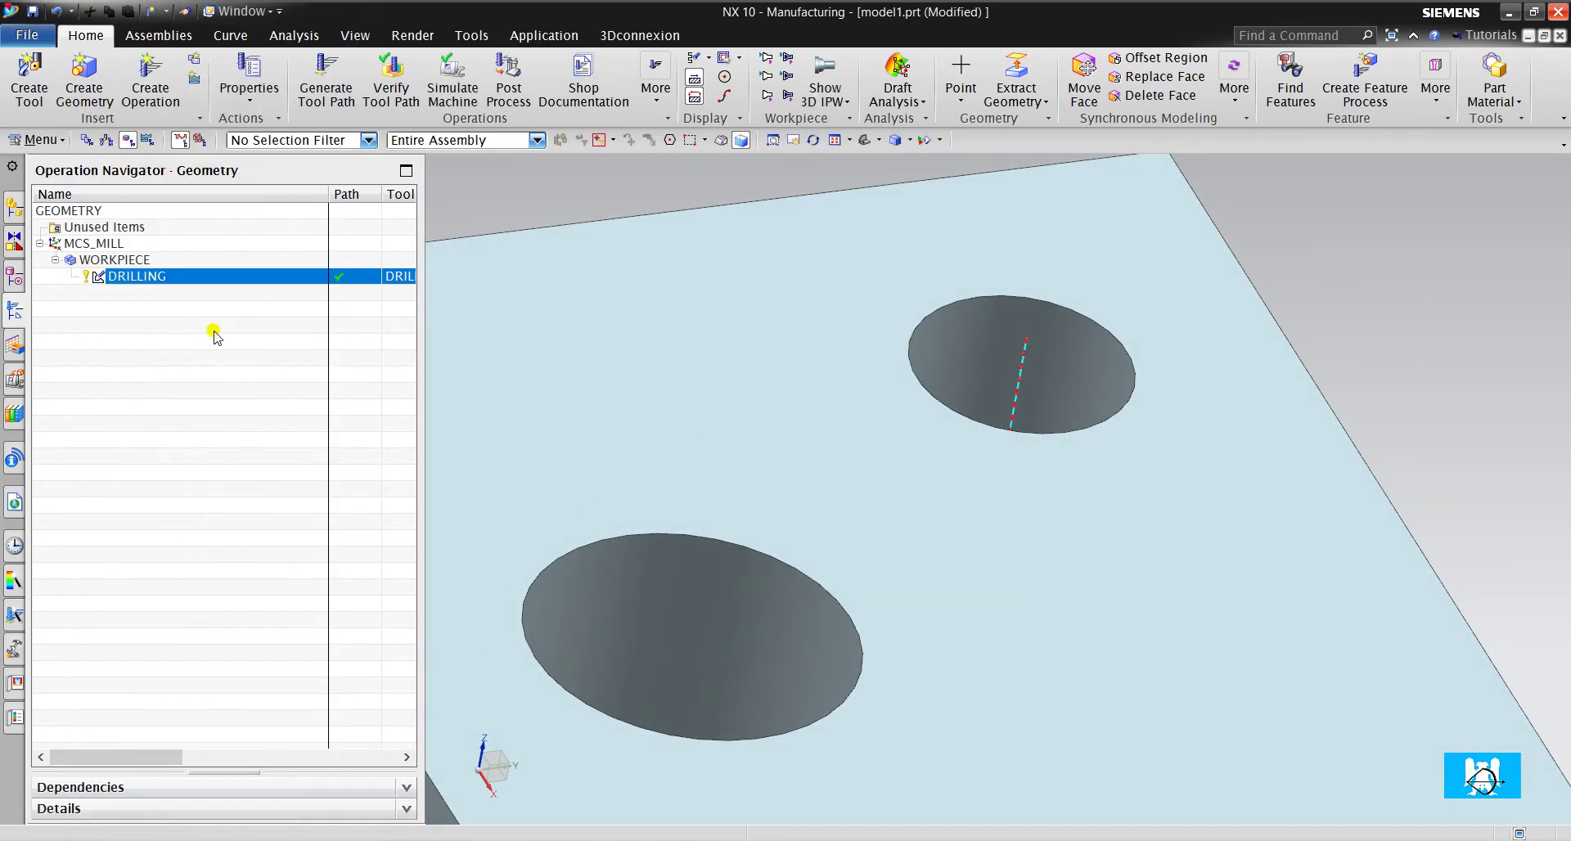
Duplicate the DRILLING operation under WORKPIECE by copying and pasting it.
right_click(166, 281)
left_click(200, 323)
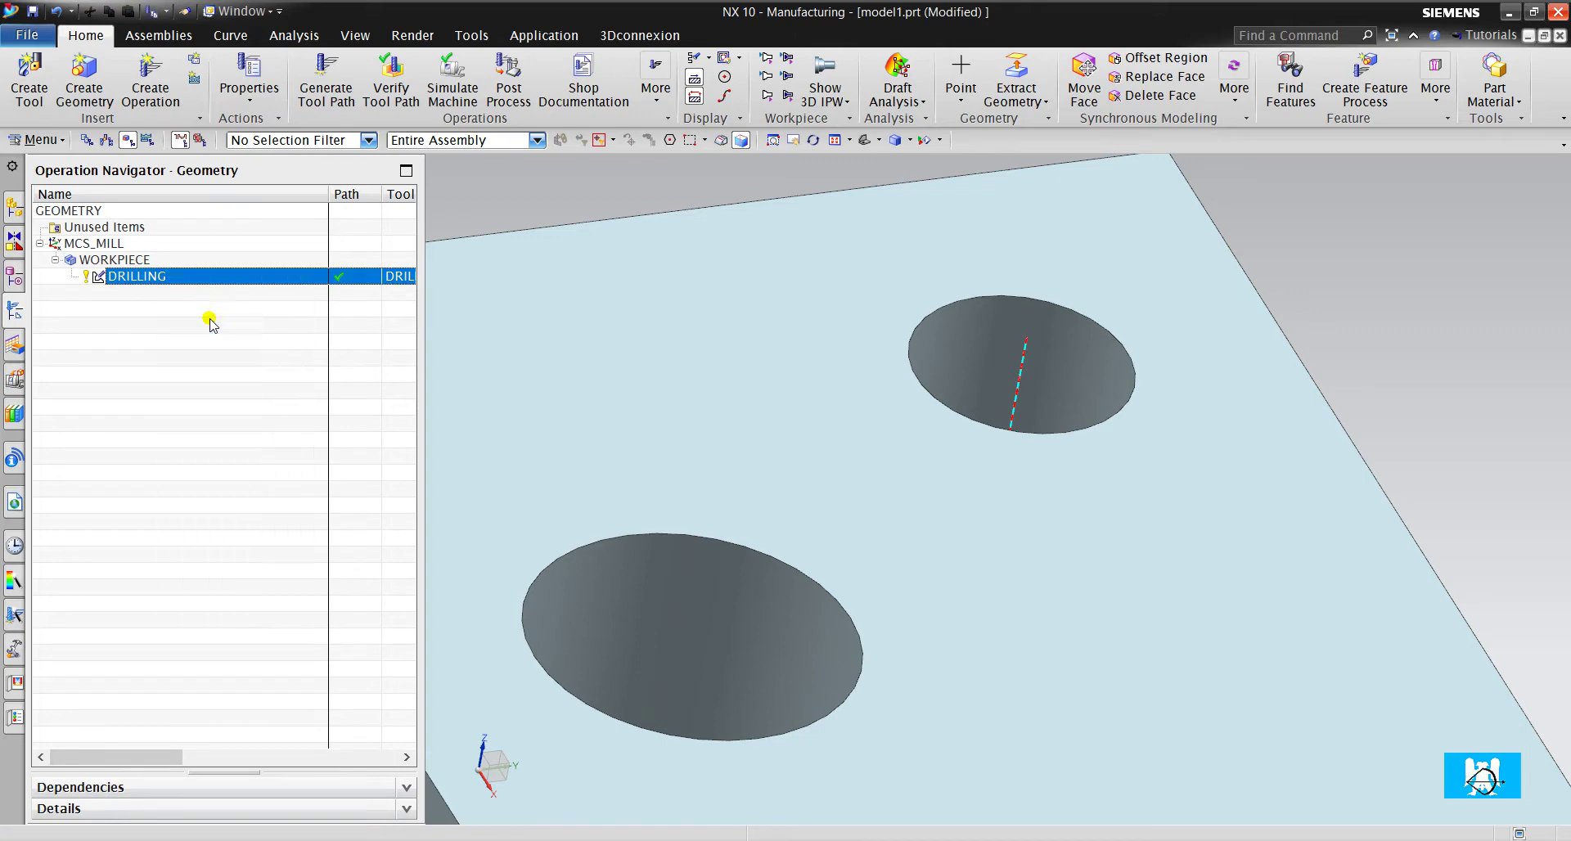
right_click(179, 282)
left_click(217, 346)
Open the DRILLING_COPY operation for editing.
left_click(189, 301)
double_click(189, 301)
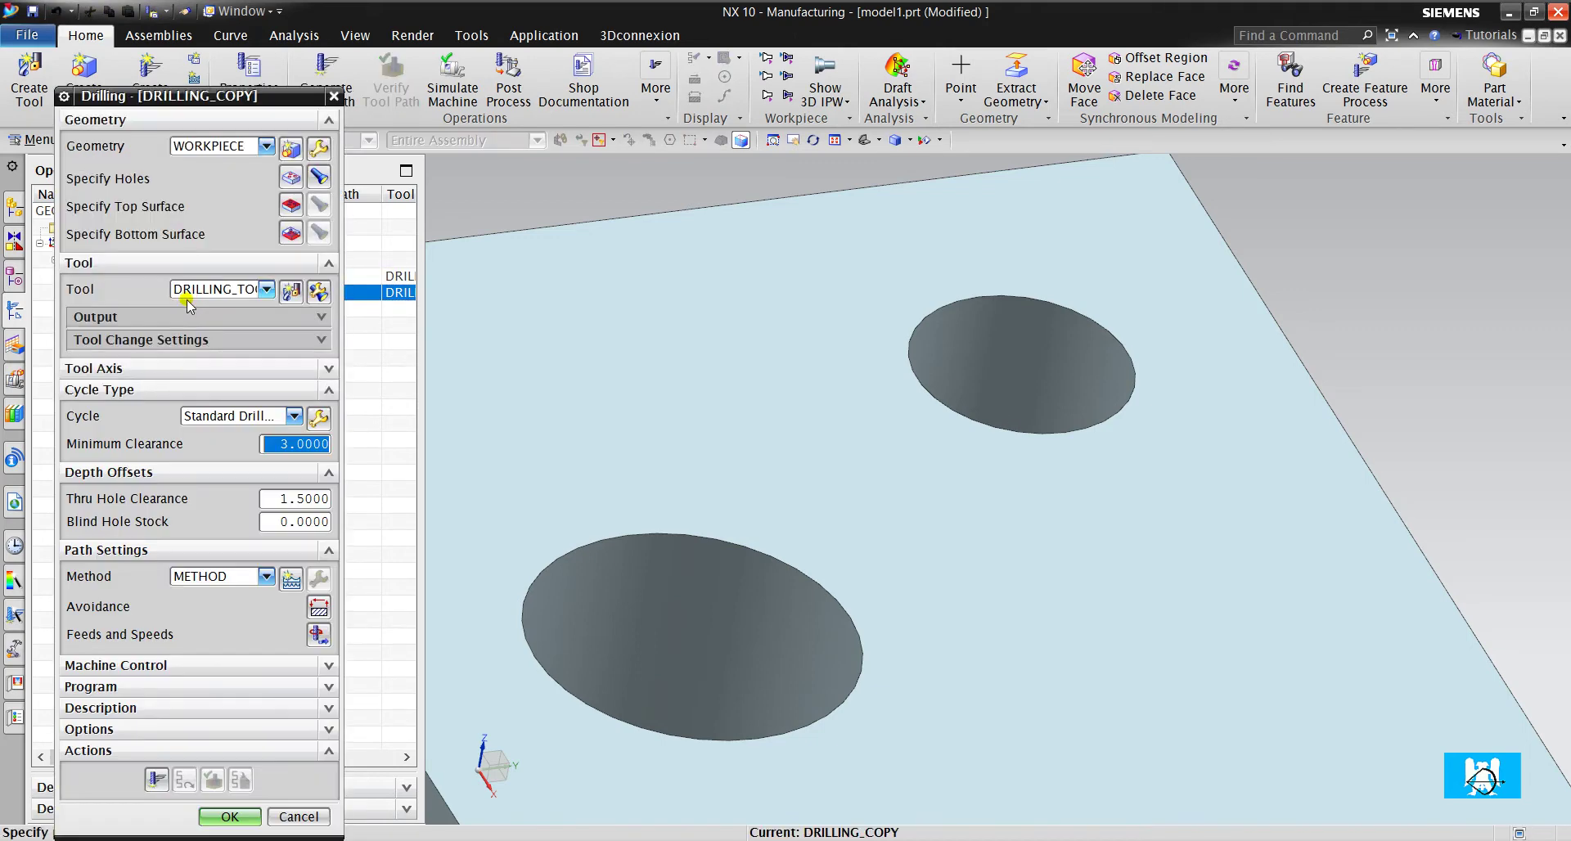
left_click(292, 176)
left_click(308, 410)
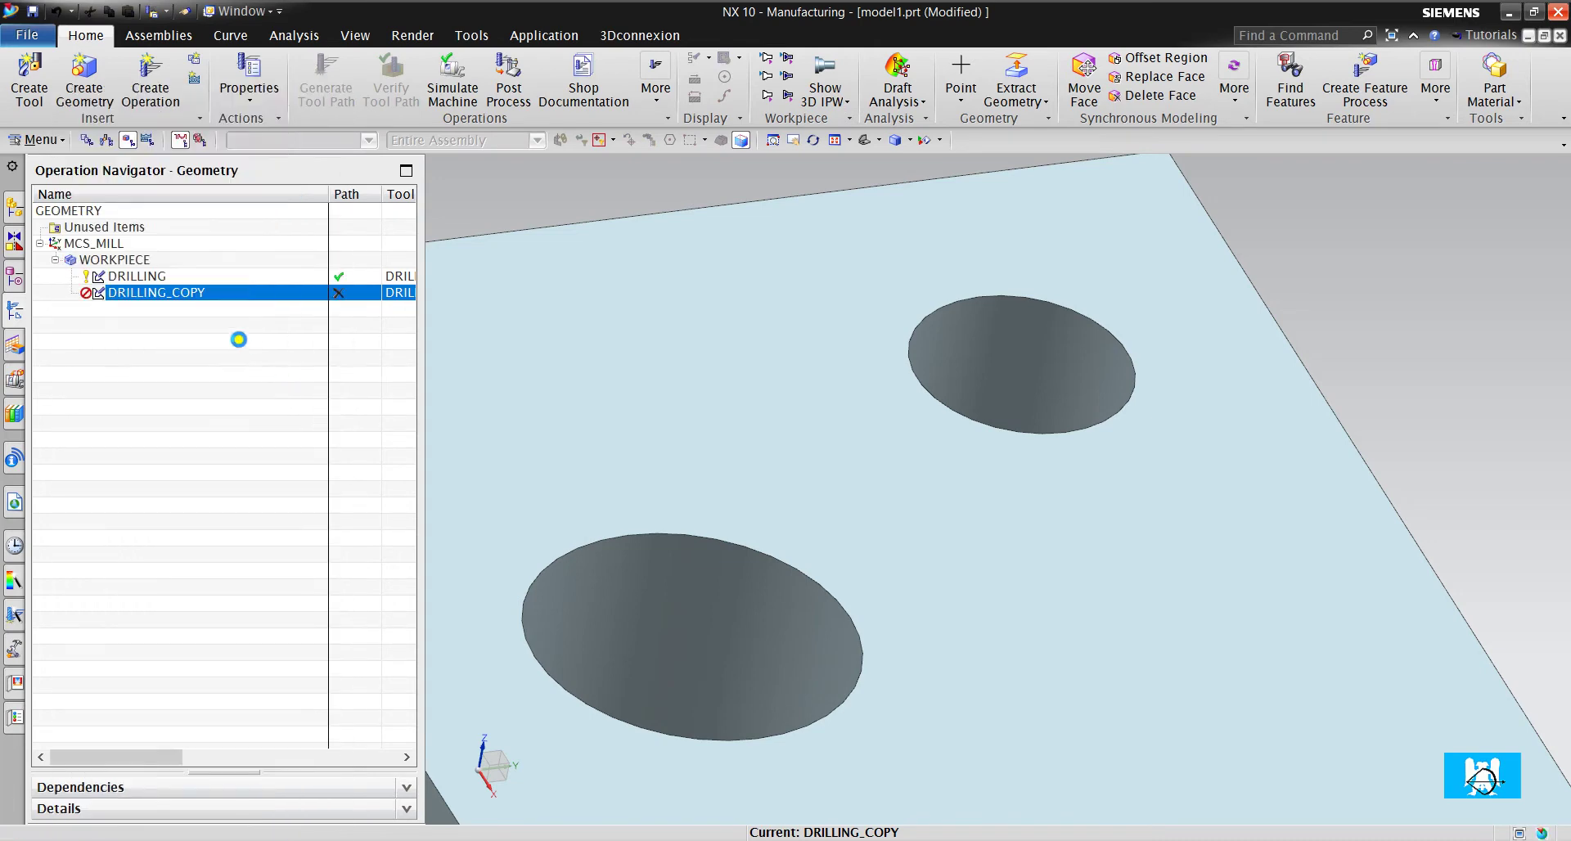
left_click(220, 289)
left_click(229, 321)
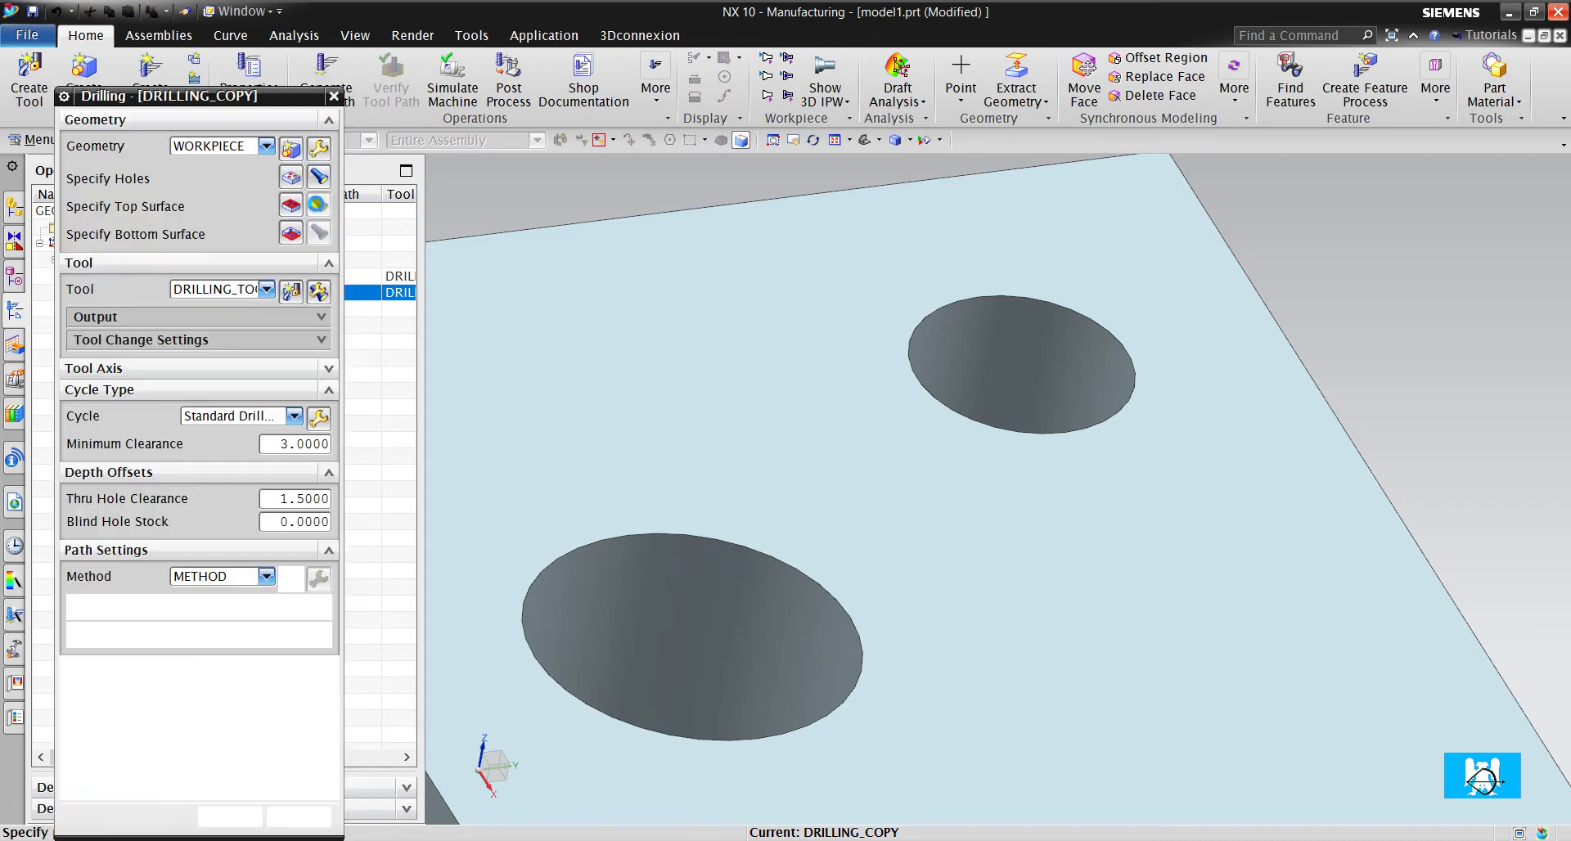
Restart the copied operation's hole selection and limit the diameter to a minimum of 29 and a maximum of 31.
left_click(296, 180)
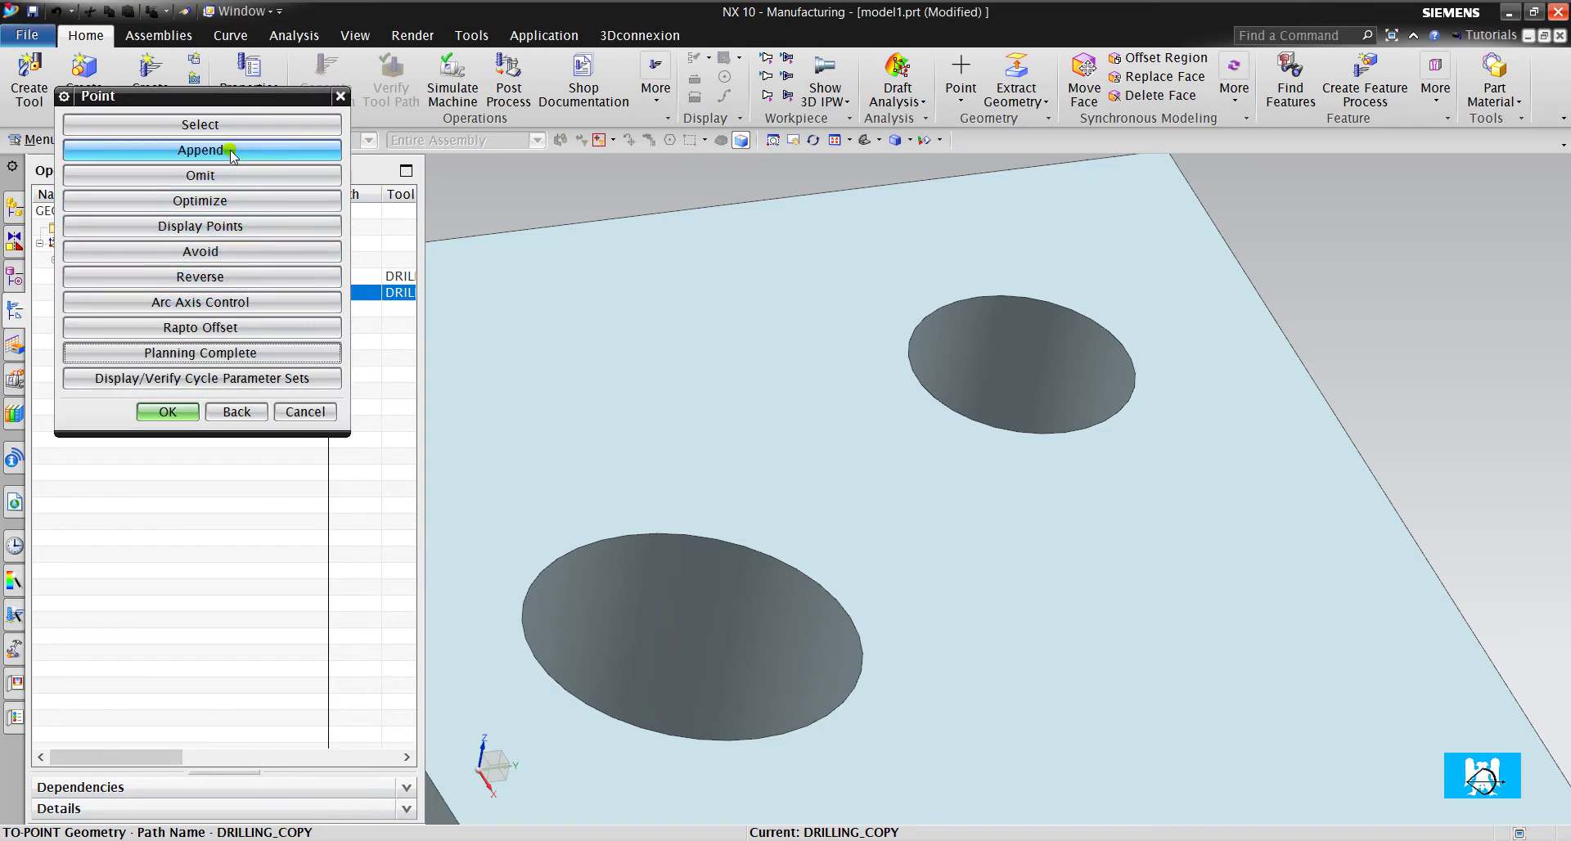
left_click(226, 124)
left_click(238, 129)
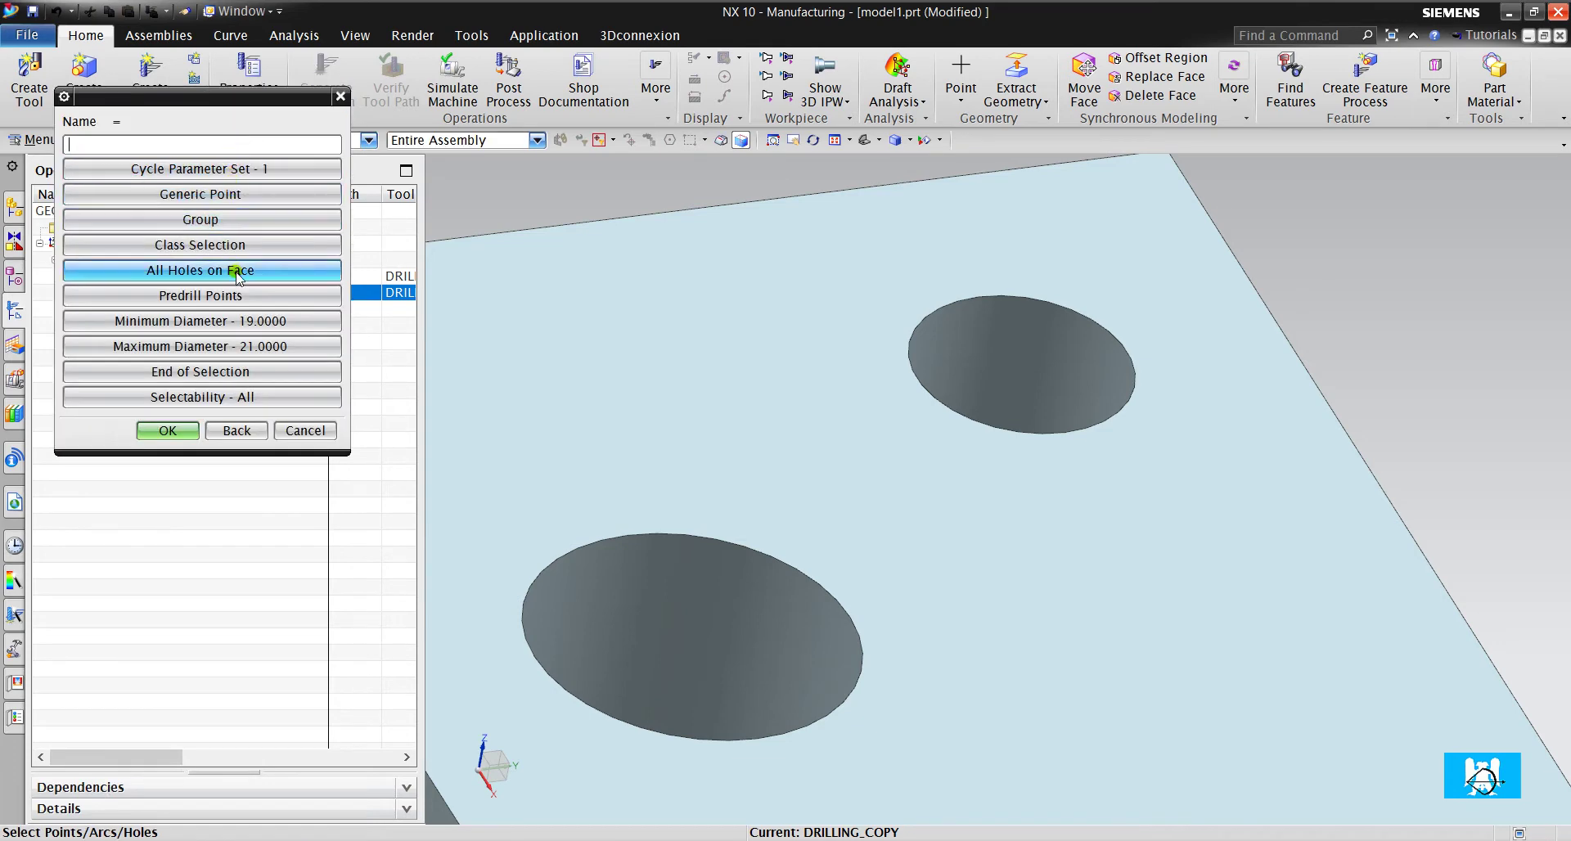
left_click(256, 319)
type("29")
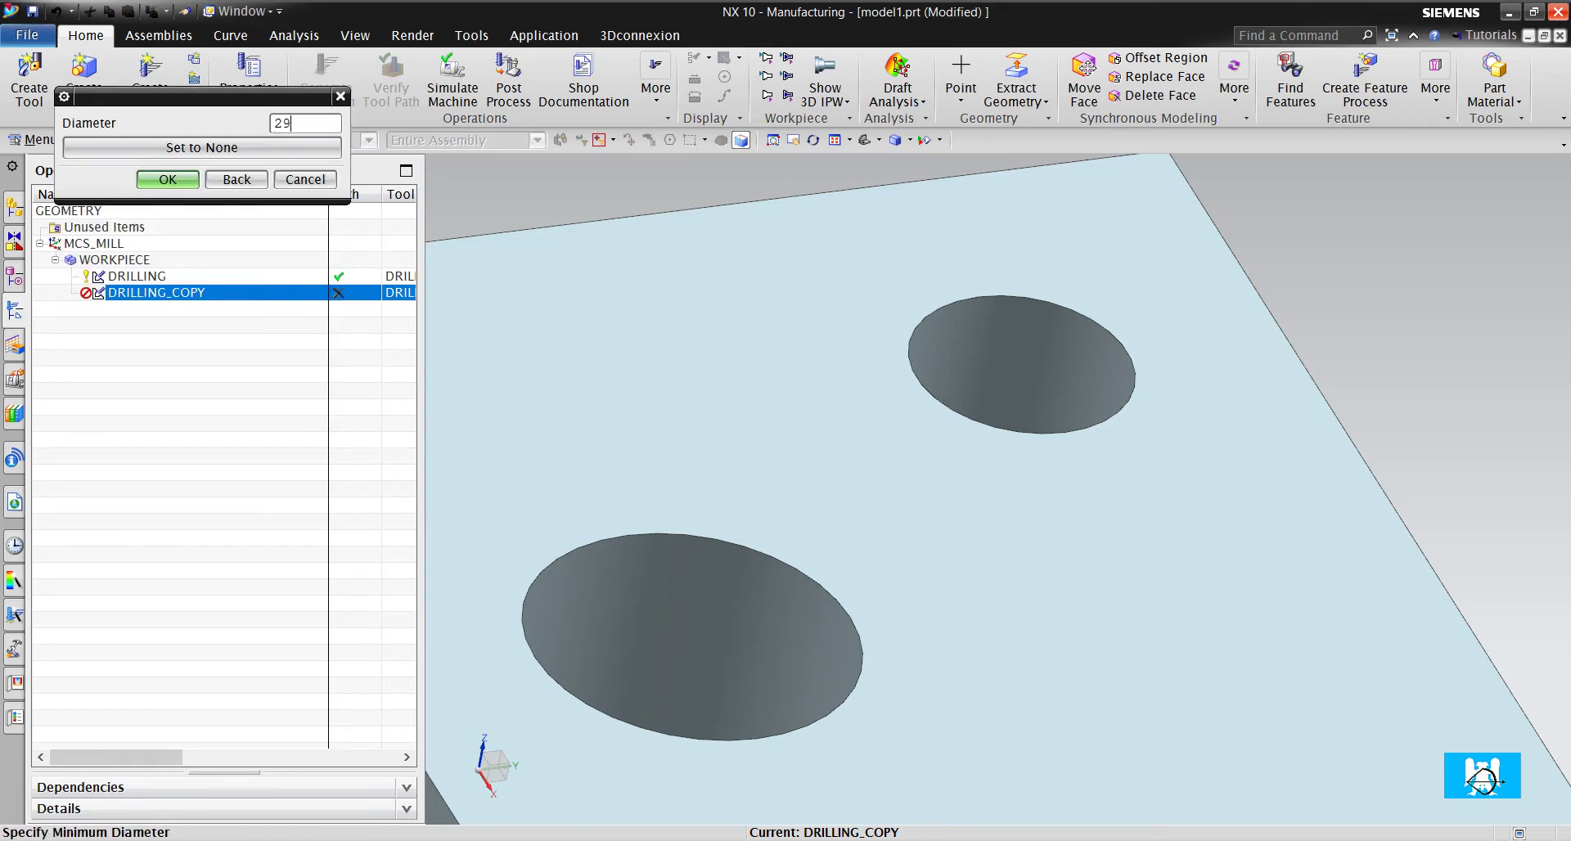
left_click(167, 181)
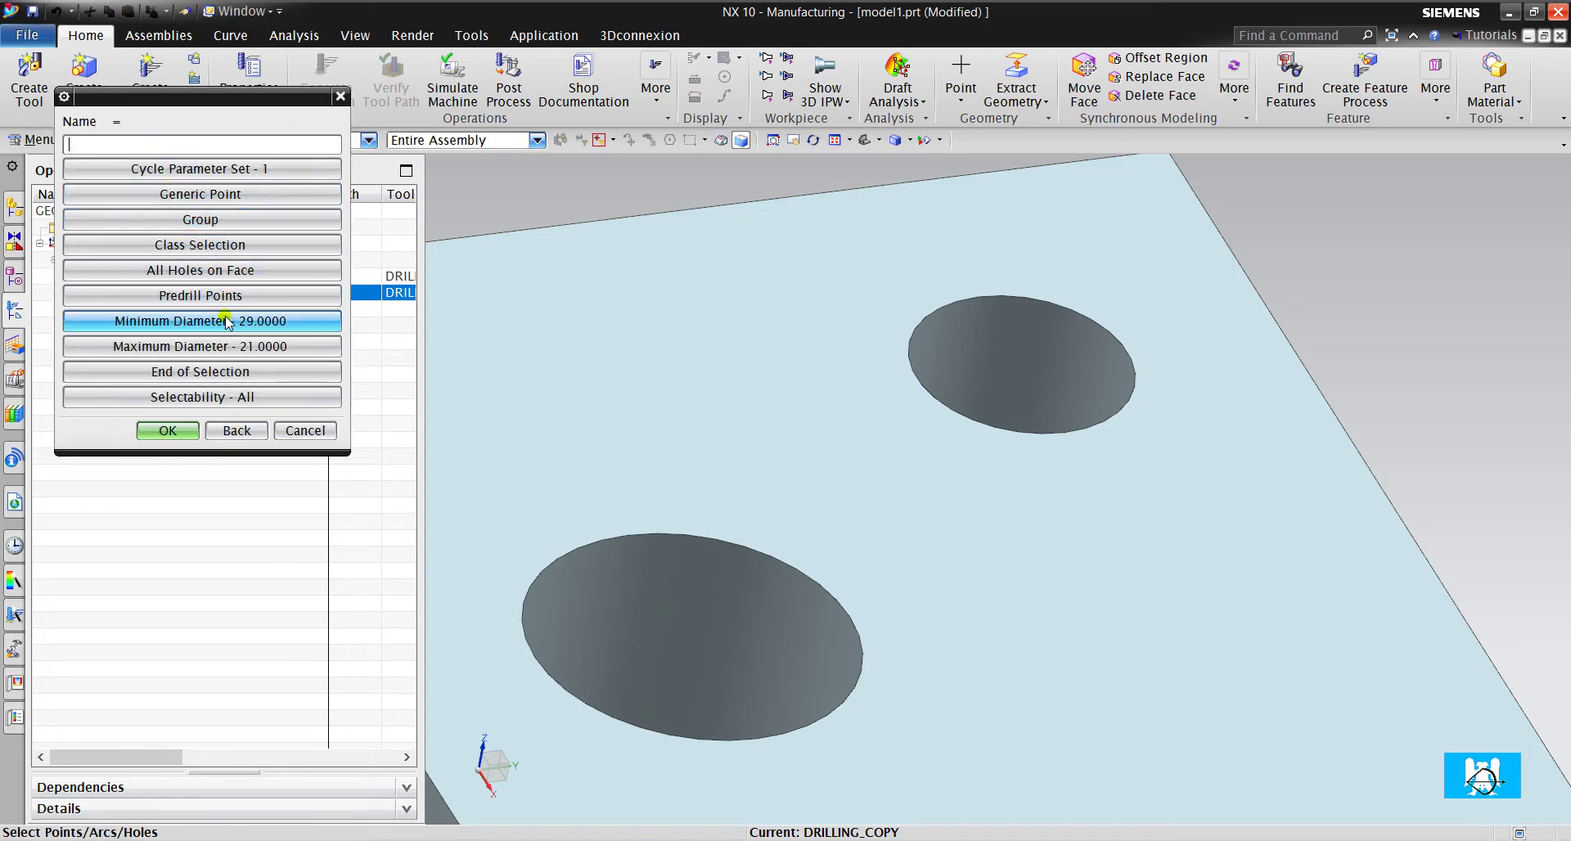
left_click(225, 344)
type("31")
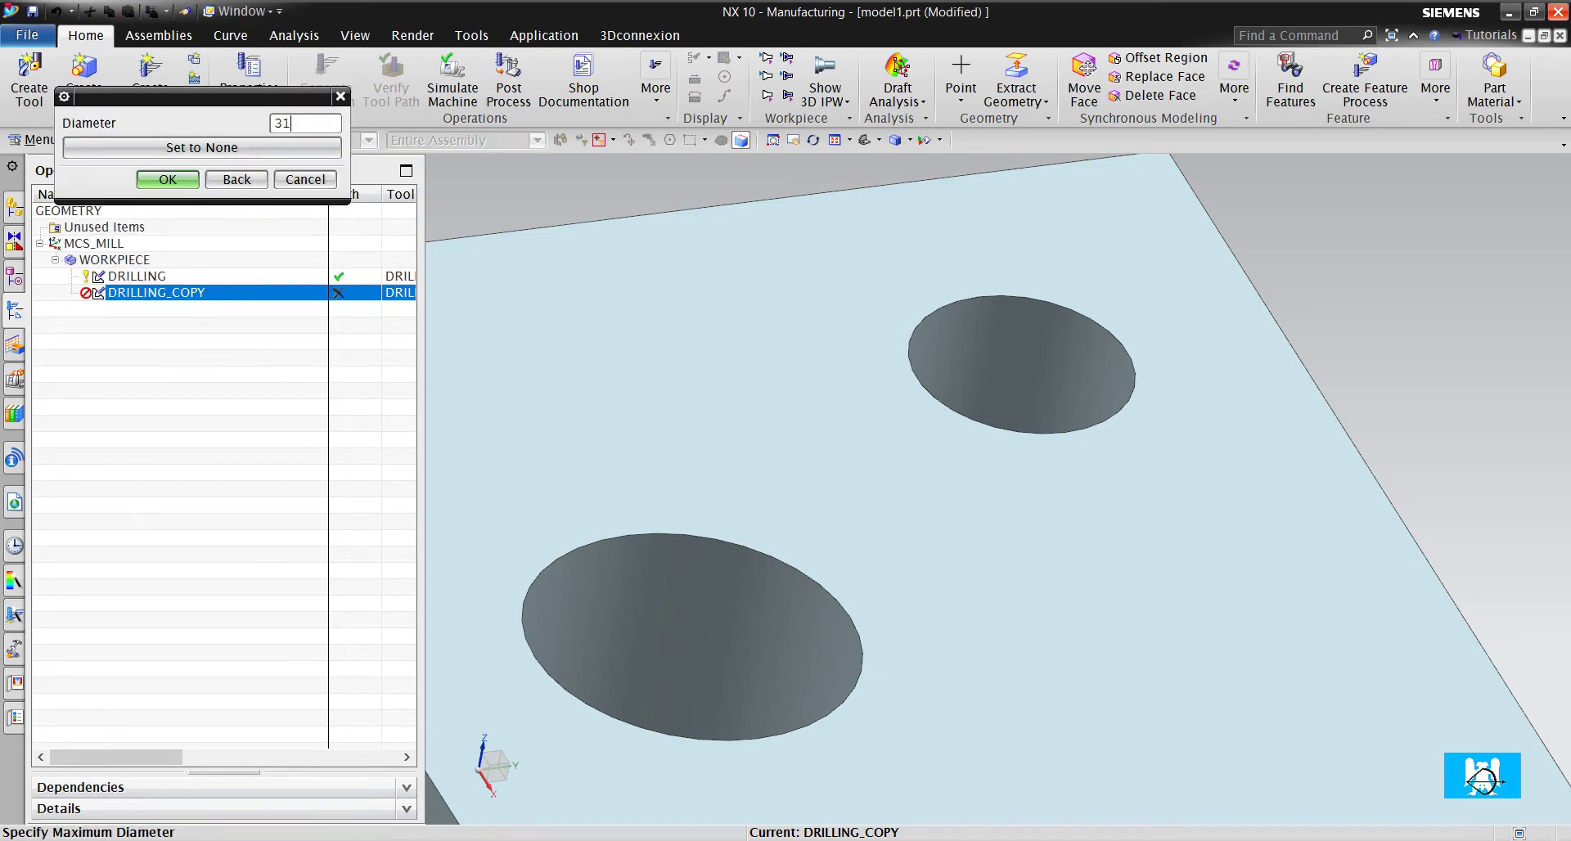
left_click(178, 188)
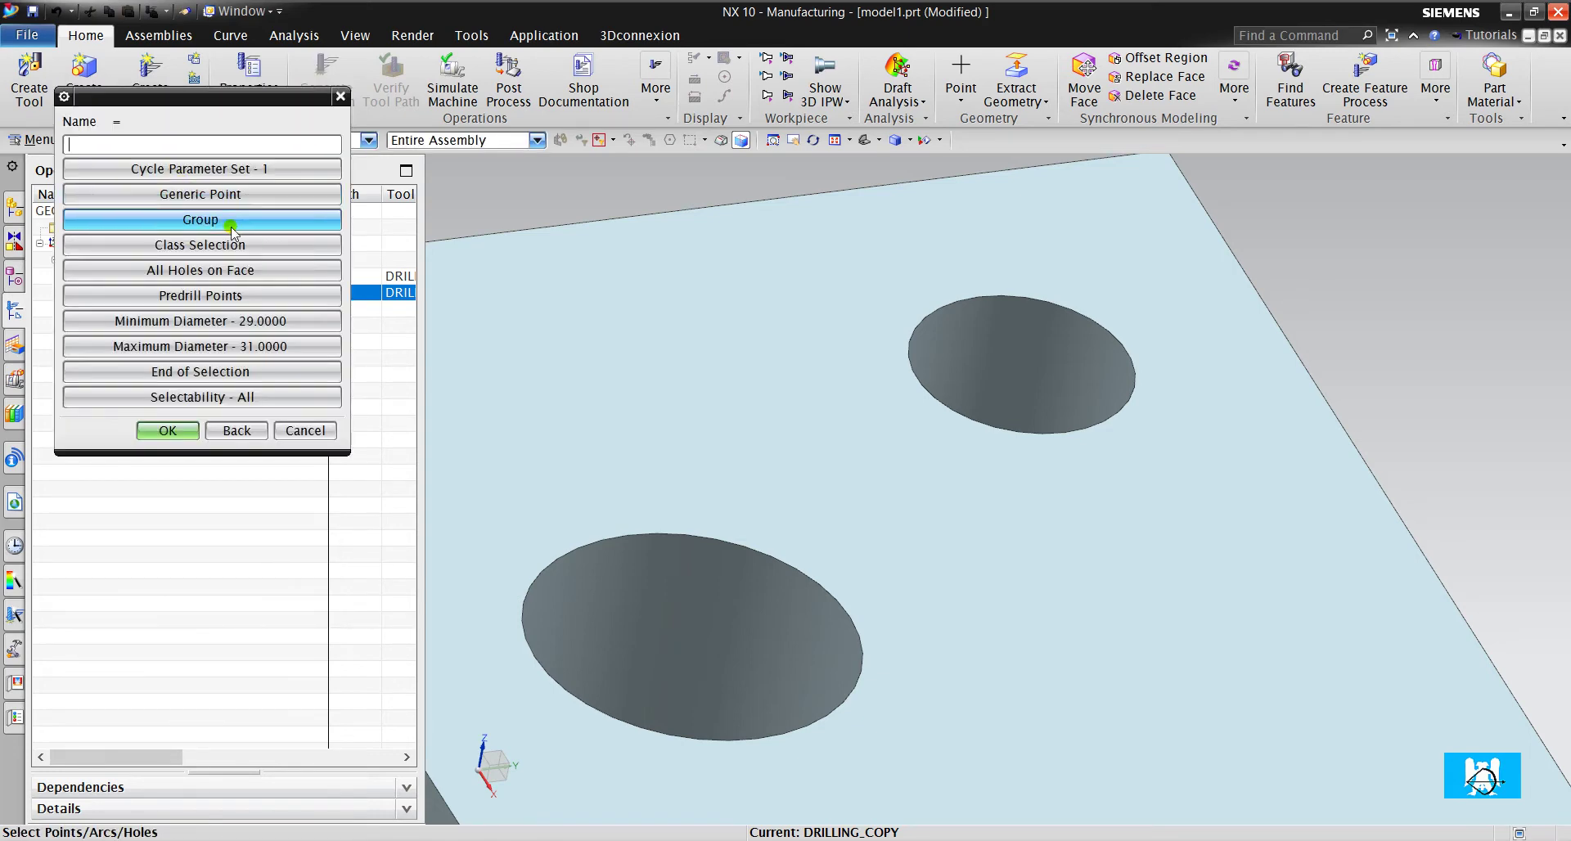
Select all holes on the block's top face within the 29 to 31 diameter range and accept the hole selection.
left_click(263, 270)
scroll(647, 378, "down", 5)
scroll(726, 333, "up", 4)
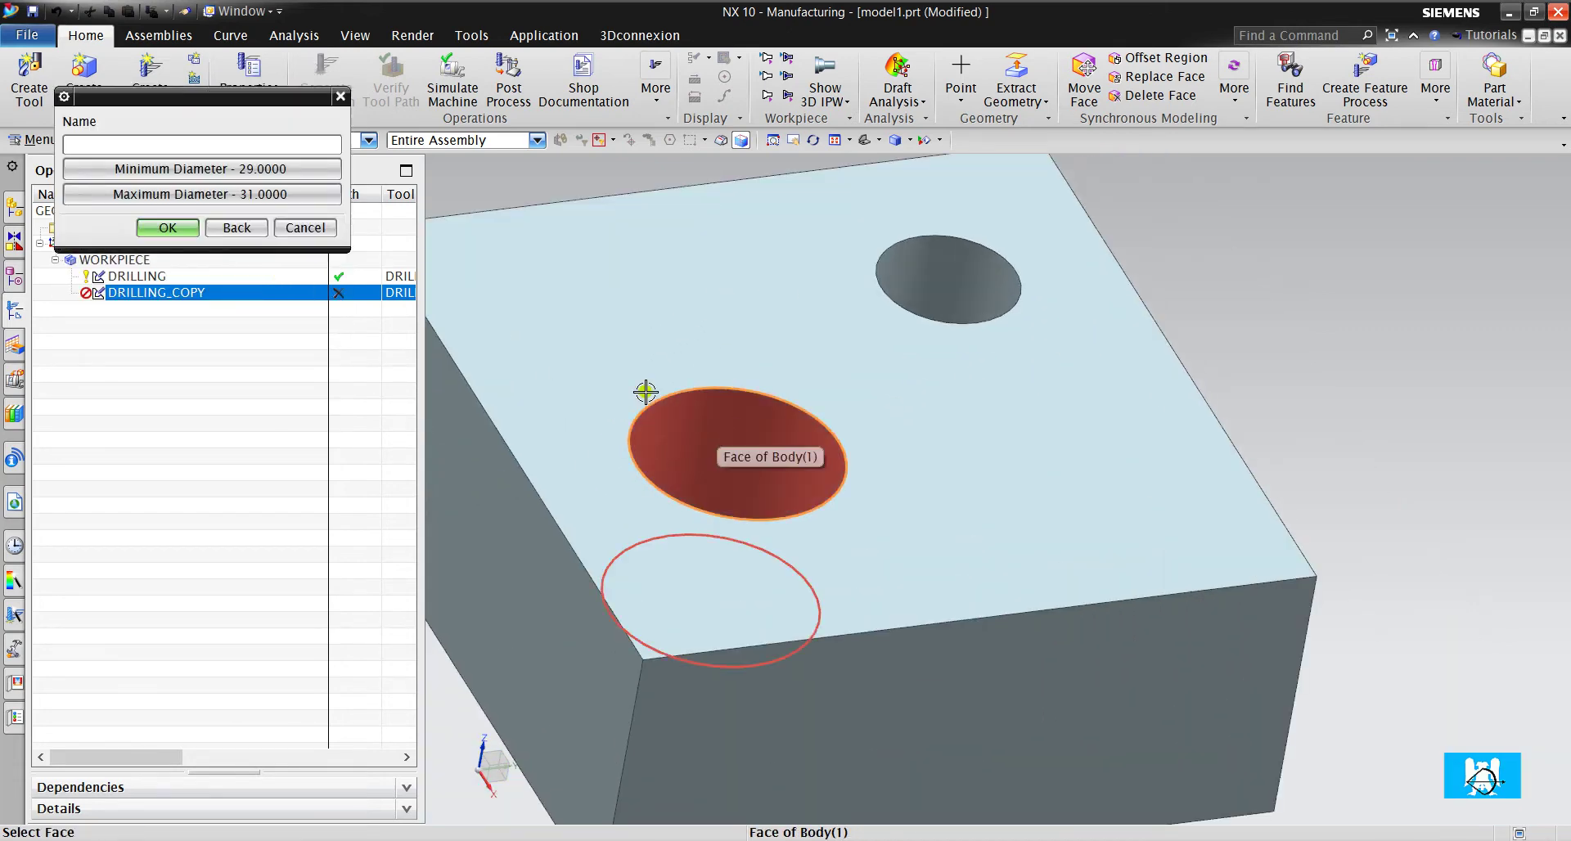
left_click(166, 228)
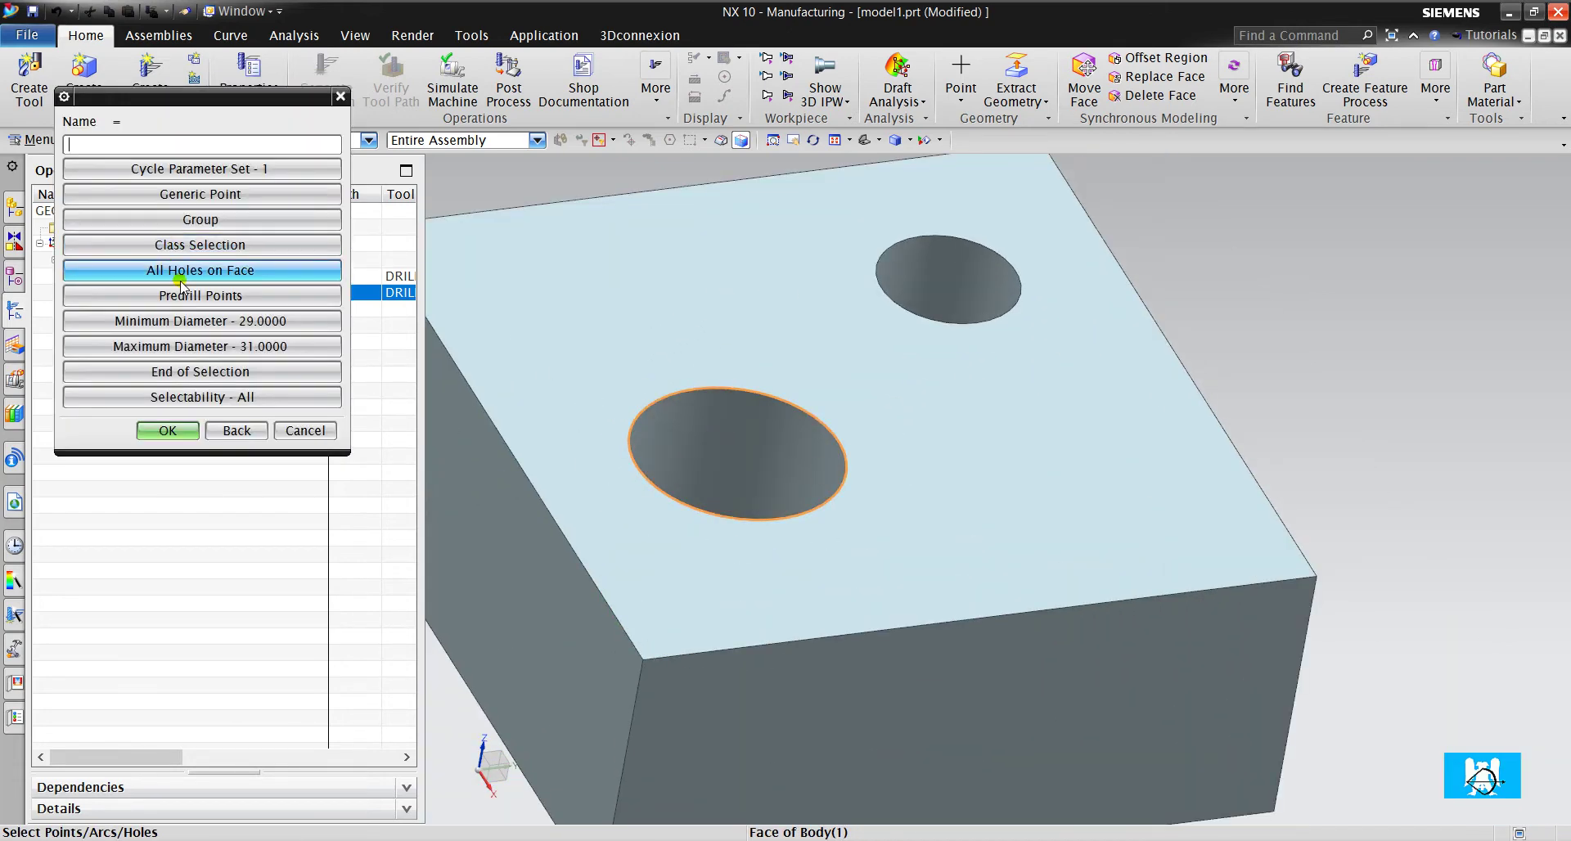
left_click(181, 429)
left_click(189, 411)
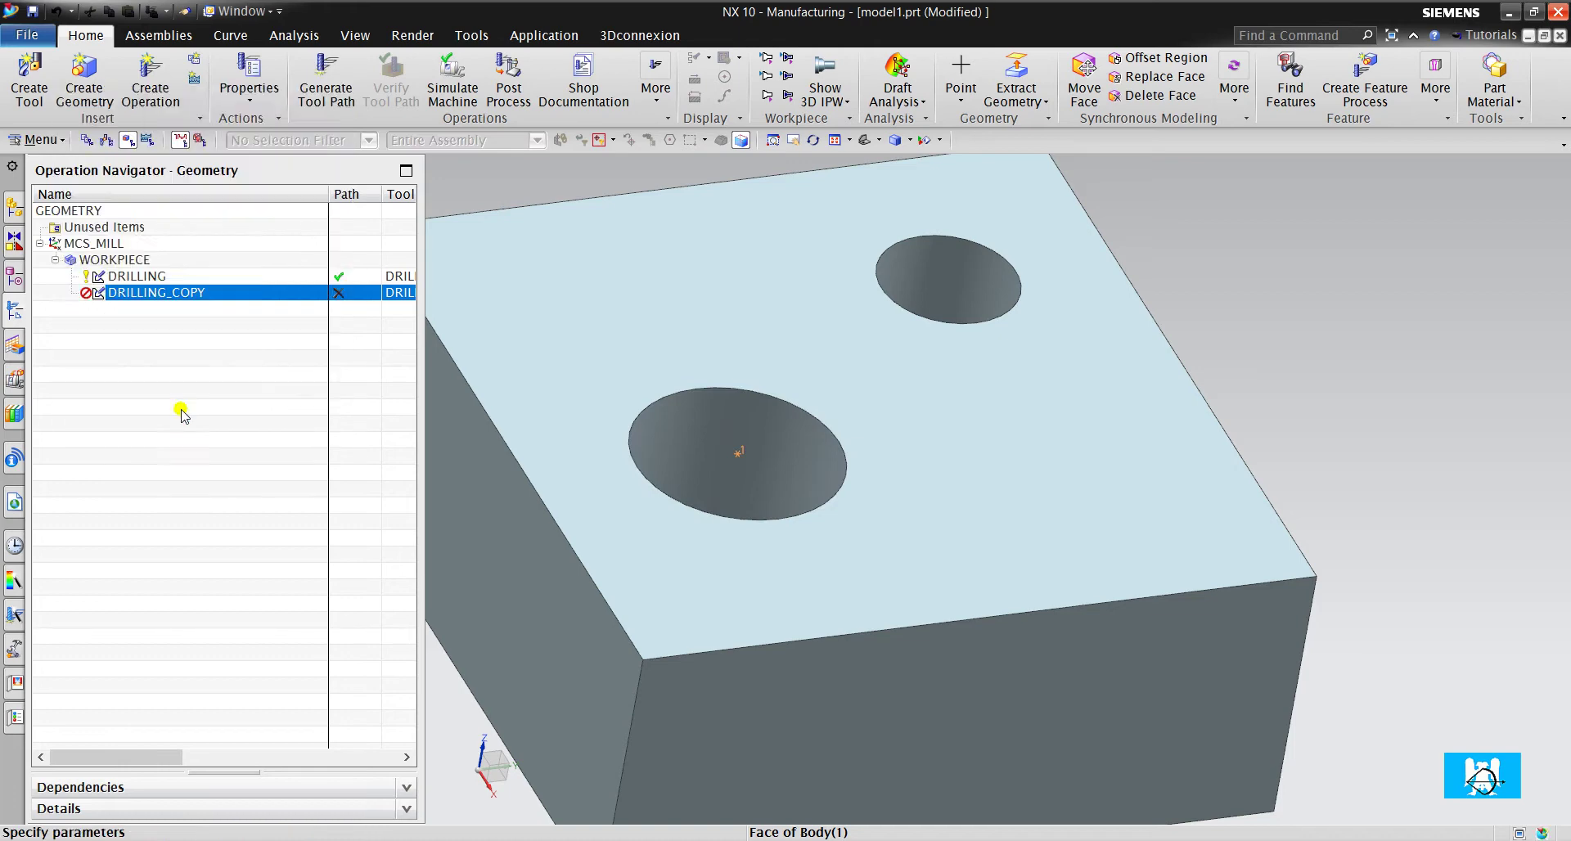
Generate the copied operation's tool path and check it in the larger hole.
left_click(157, 781)
middle_click(185, 734)
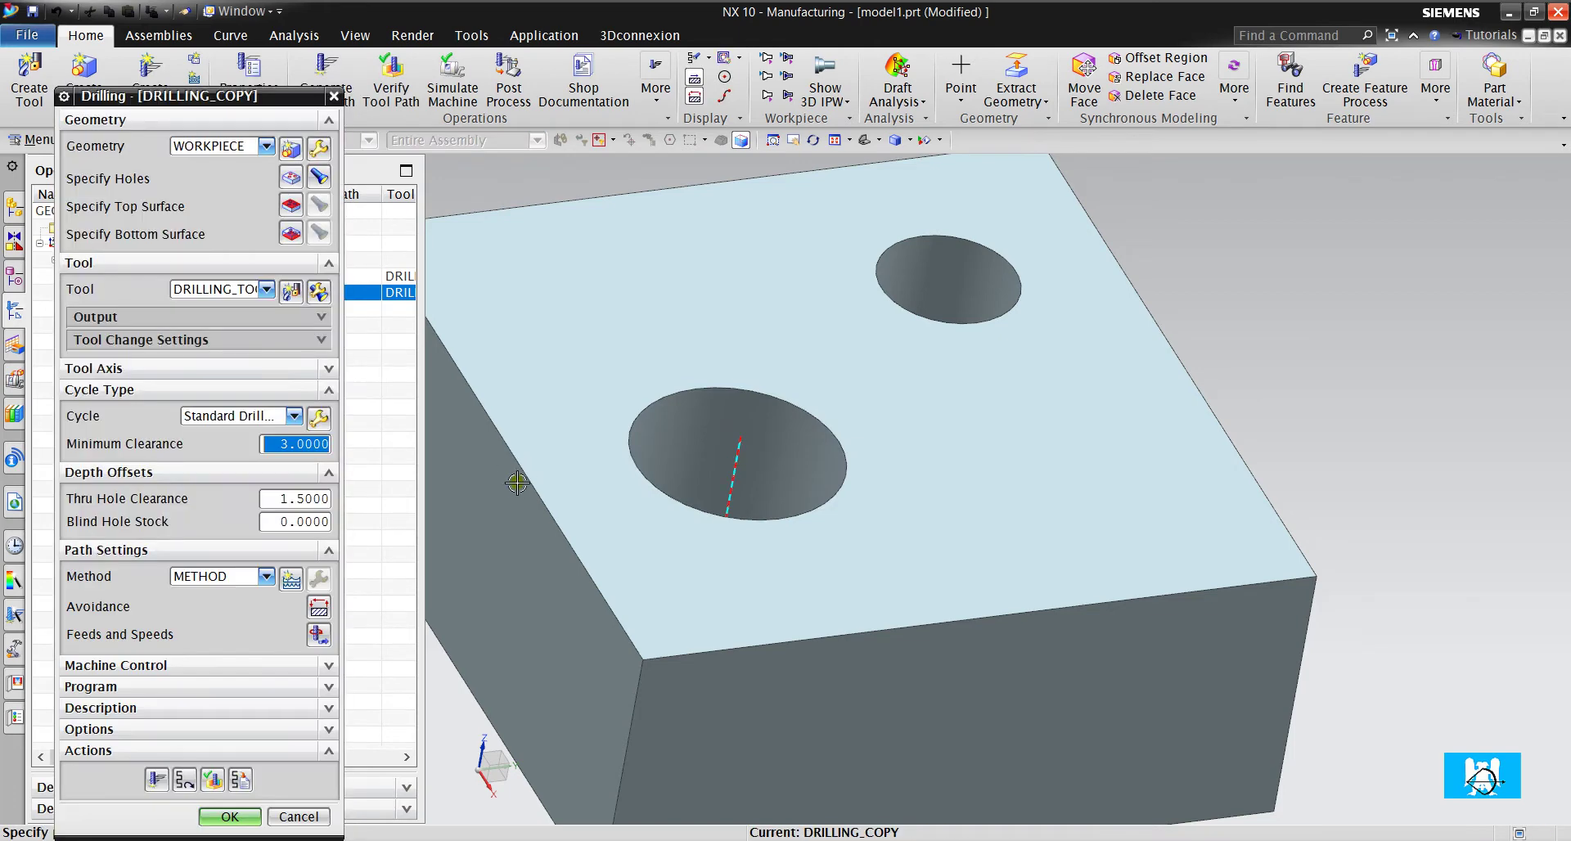
middle_click_drag(487, 474, 395, 472)
Set the Standard Drill cycle's depth to a Tool Tip Depth of 10 in its first parameter set.
left_click(224, 418)
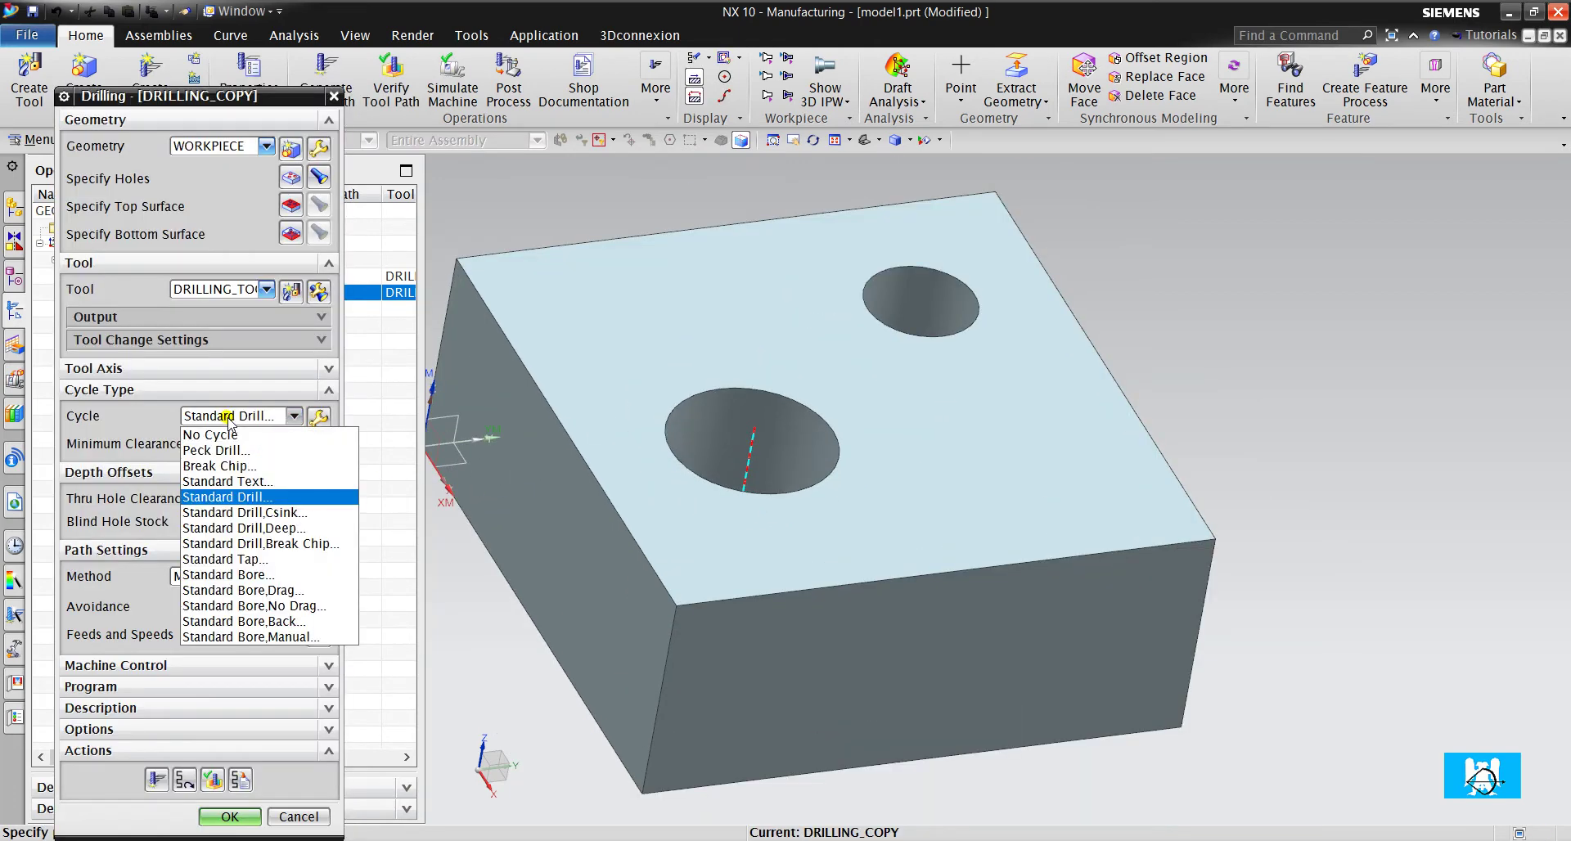
left_click(238, 417)
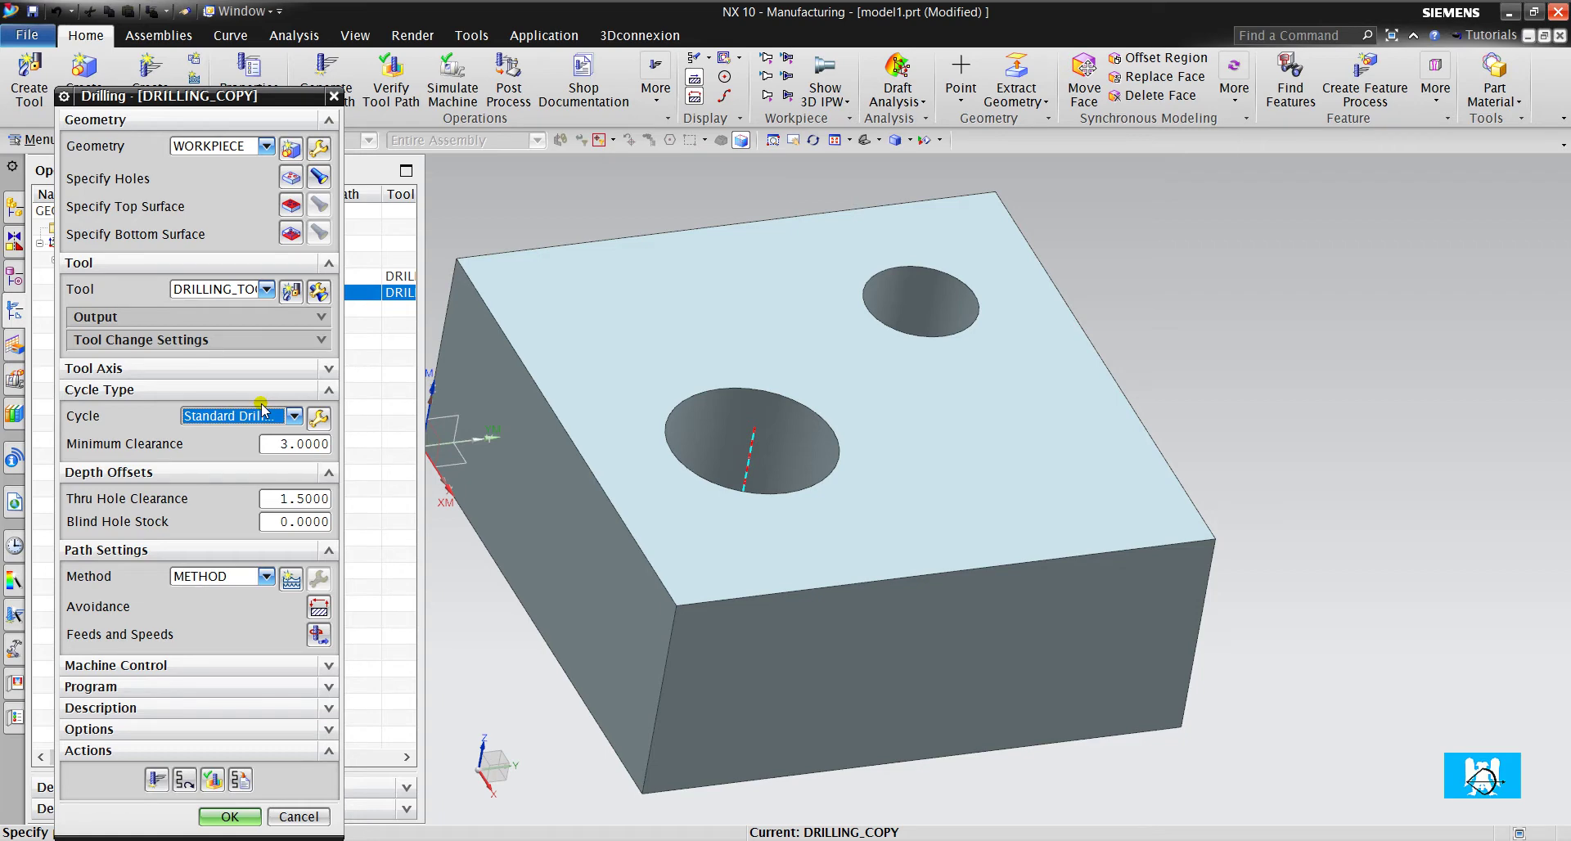
left_click(319, 418)
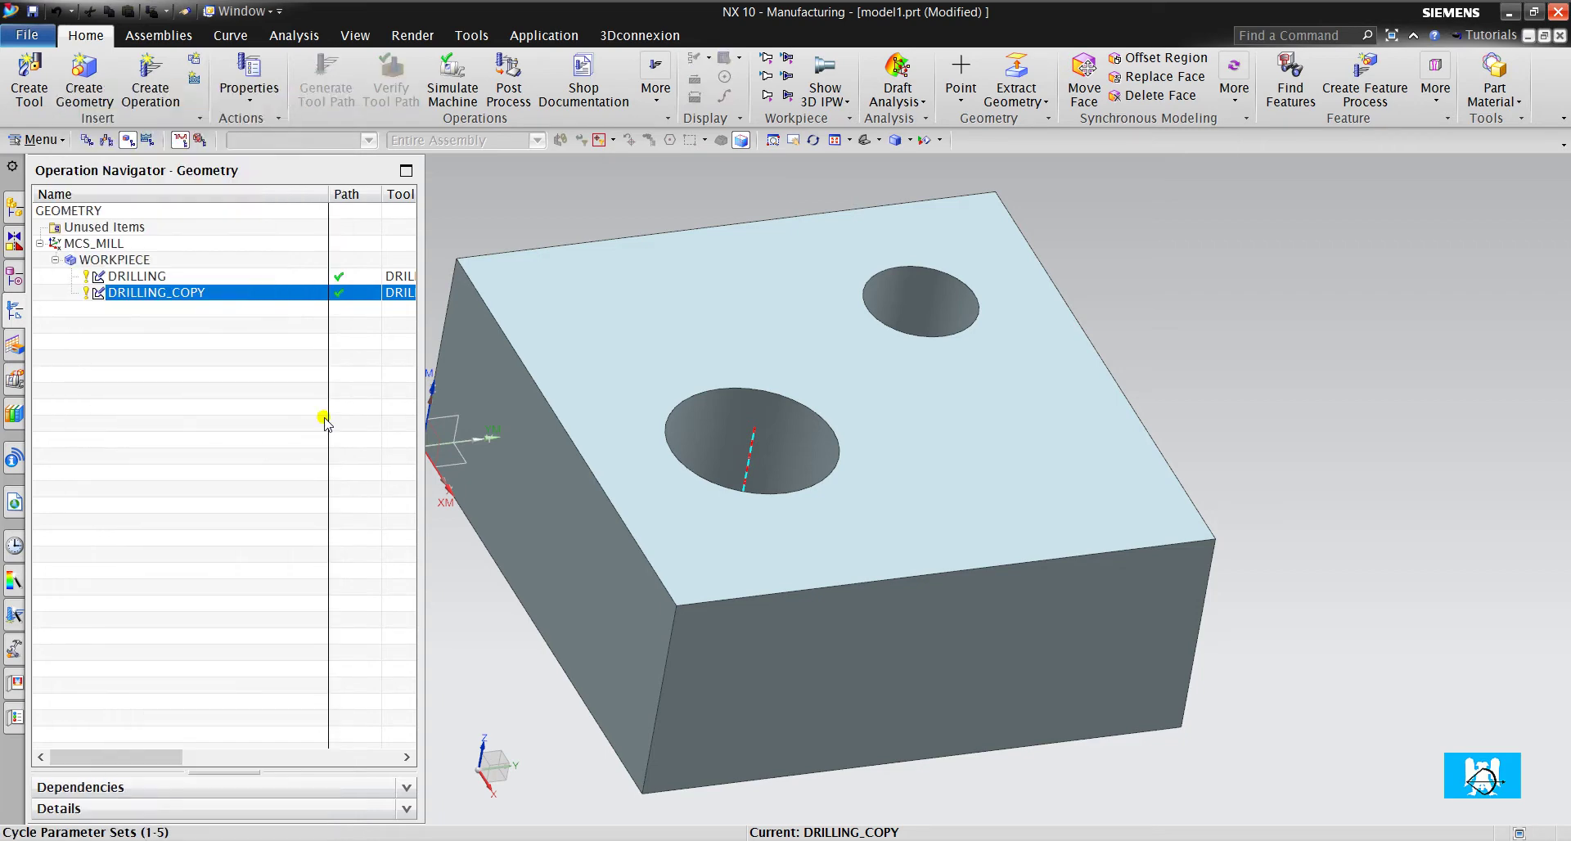
left_click(168, 179)
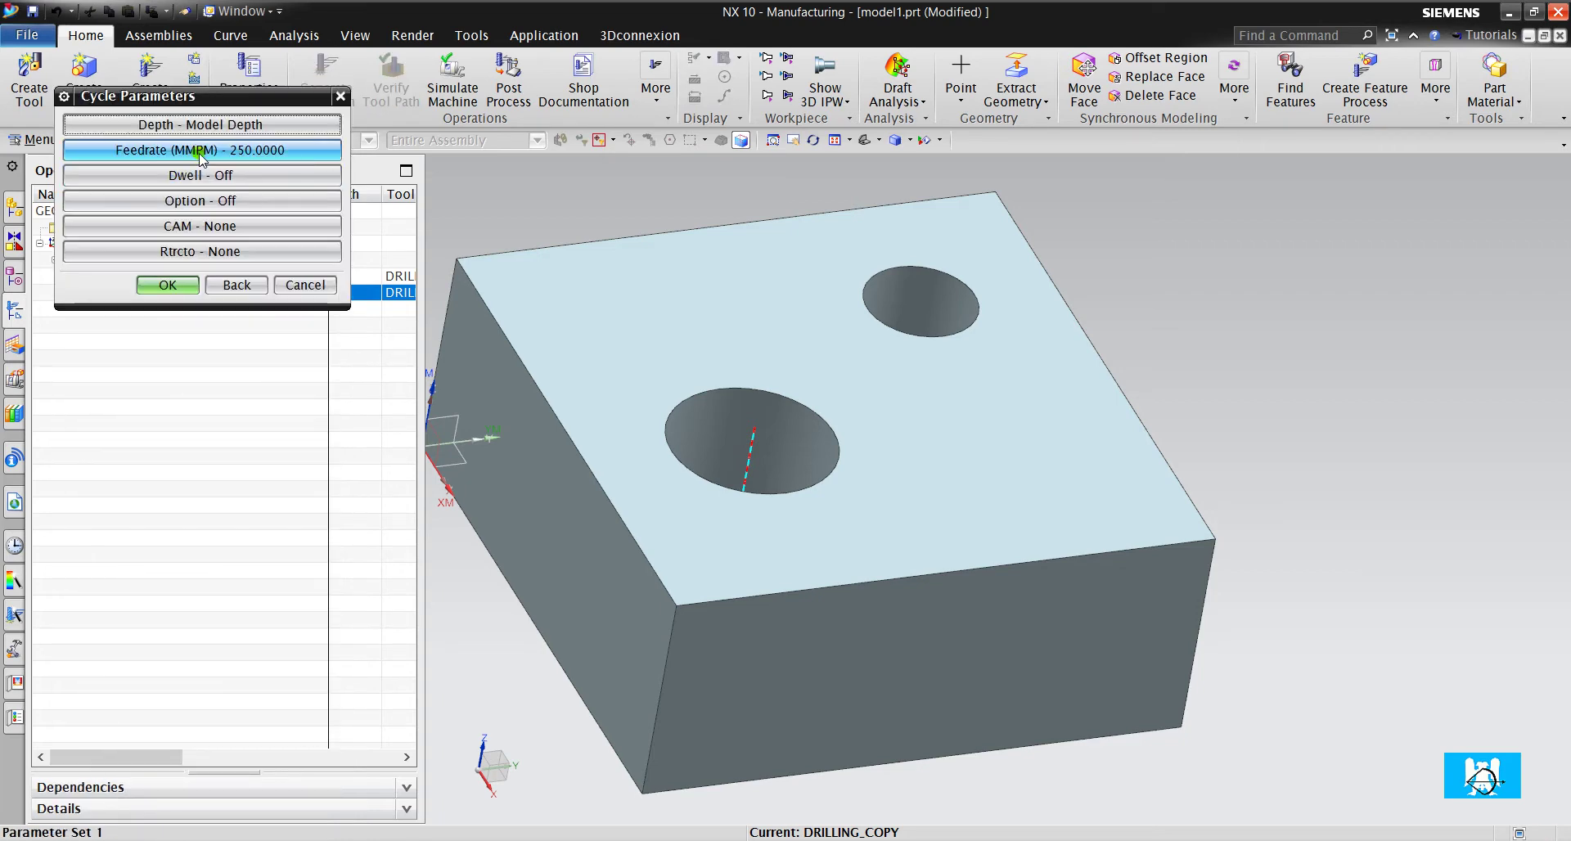
left_click(236, 125)
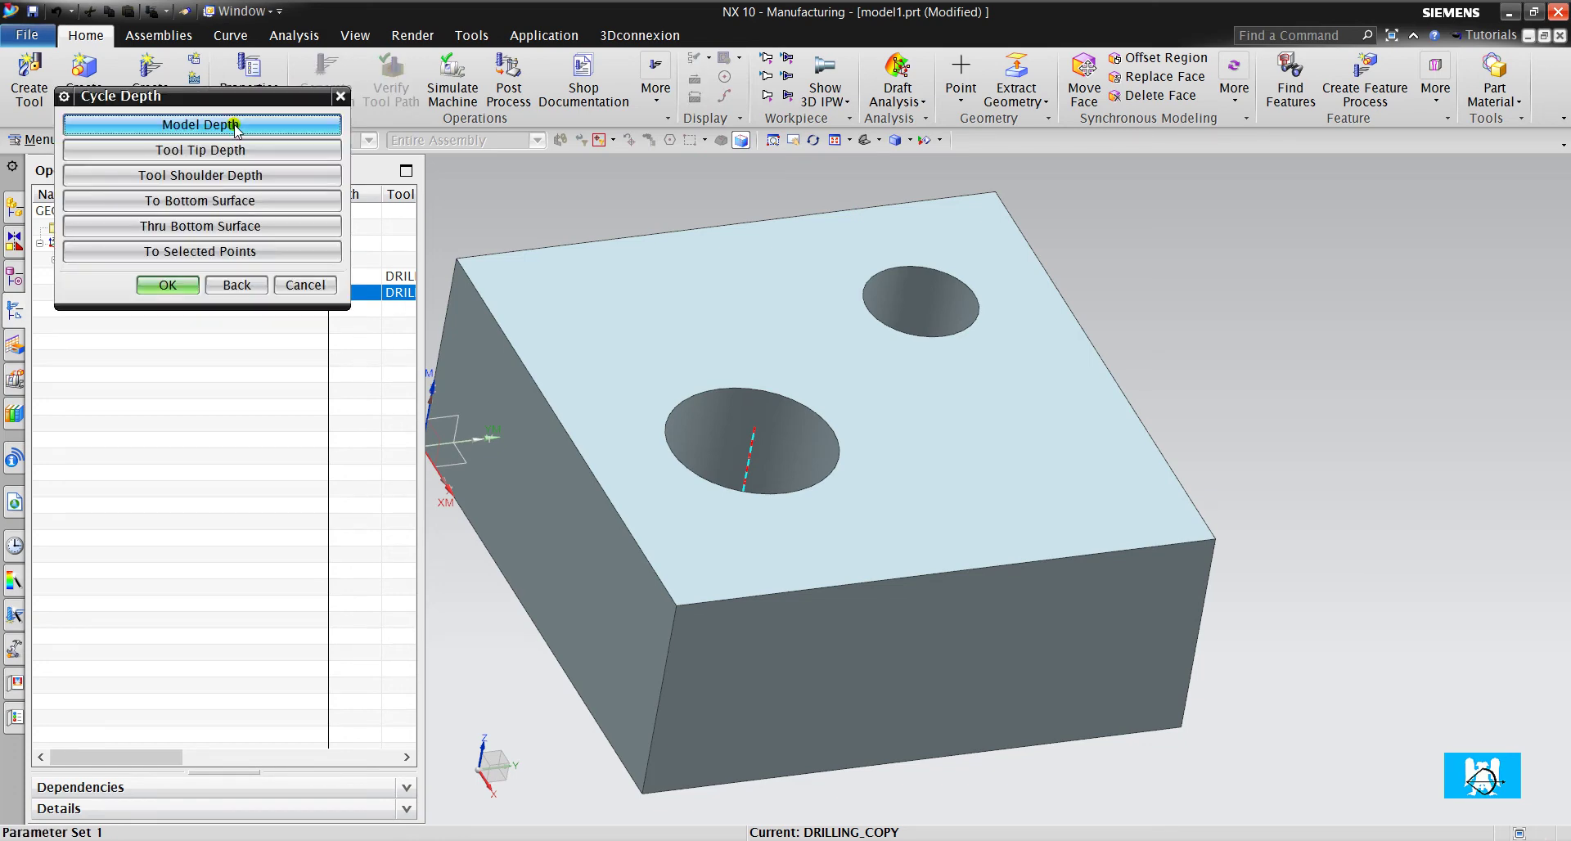
left_click(243, 151)
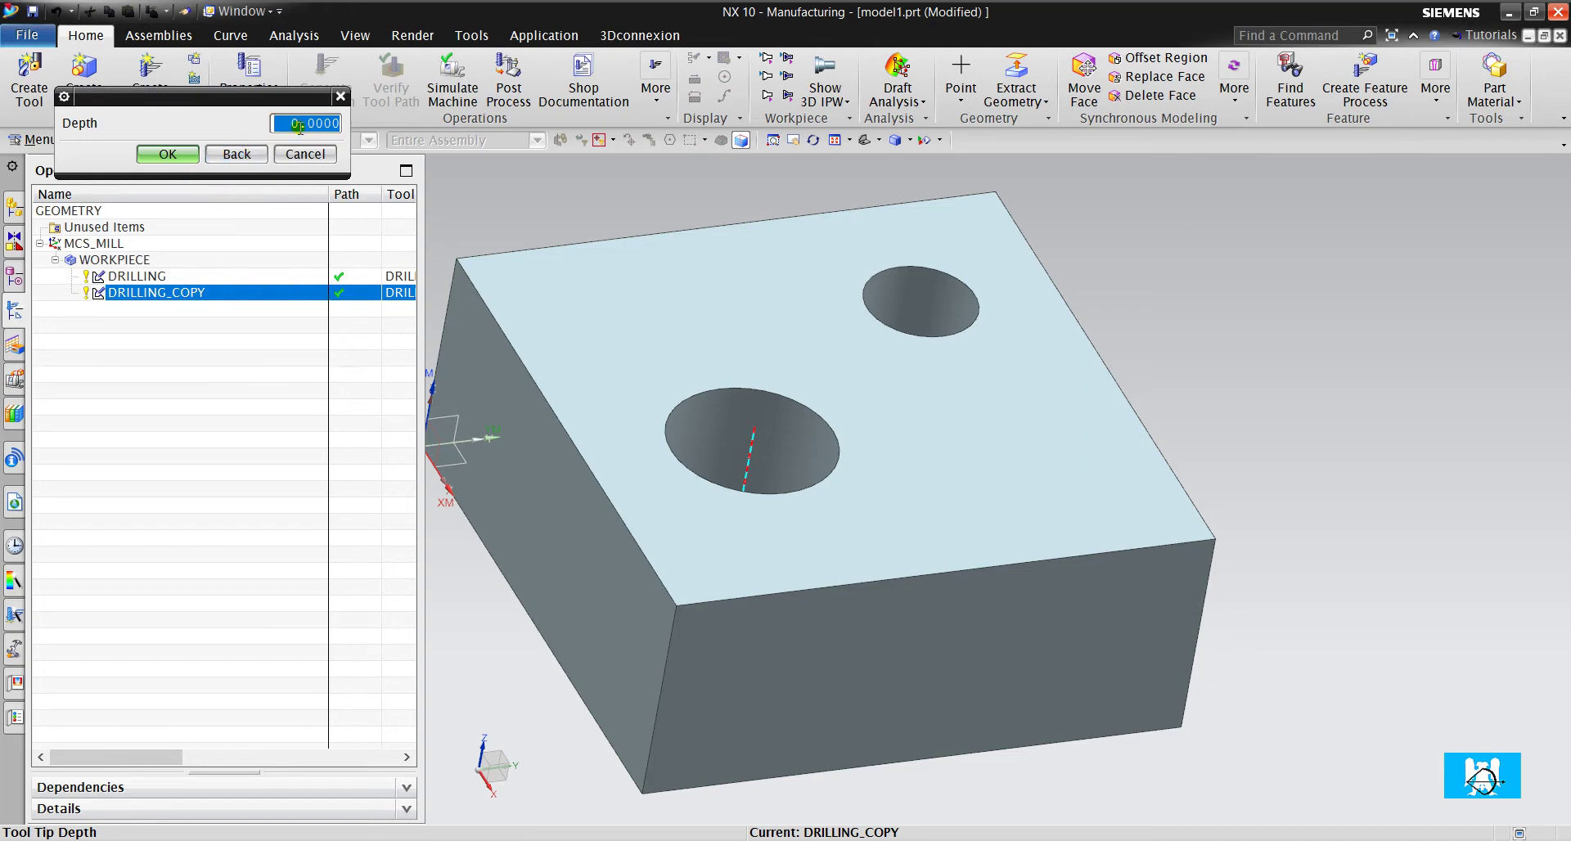
type("10")
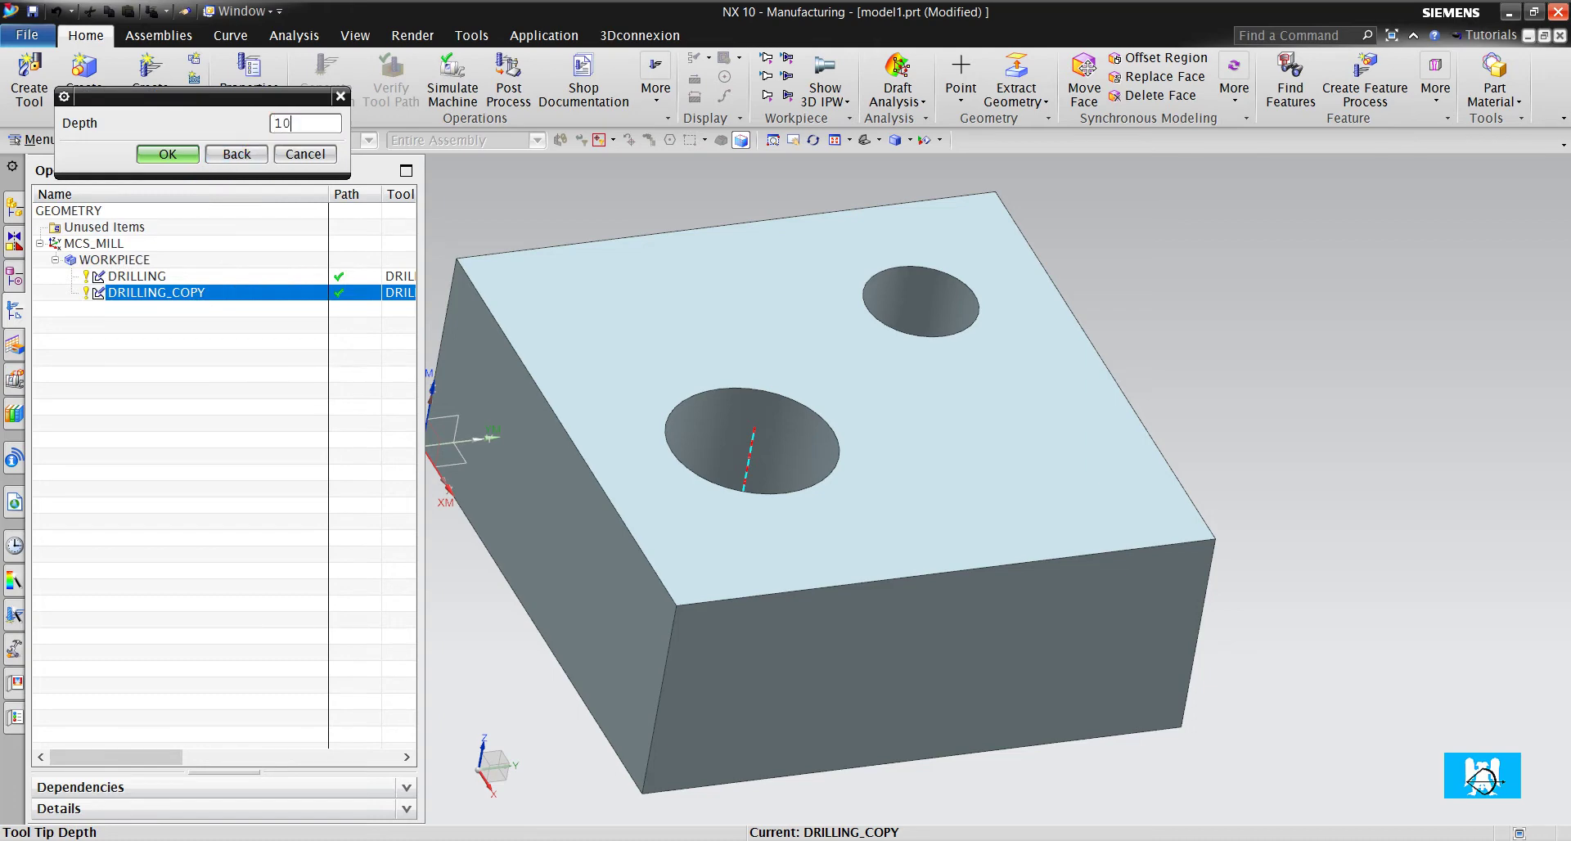
left_click(189, 153)
left_click(186, 292)
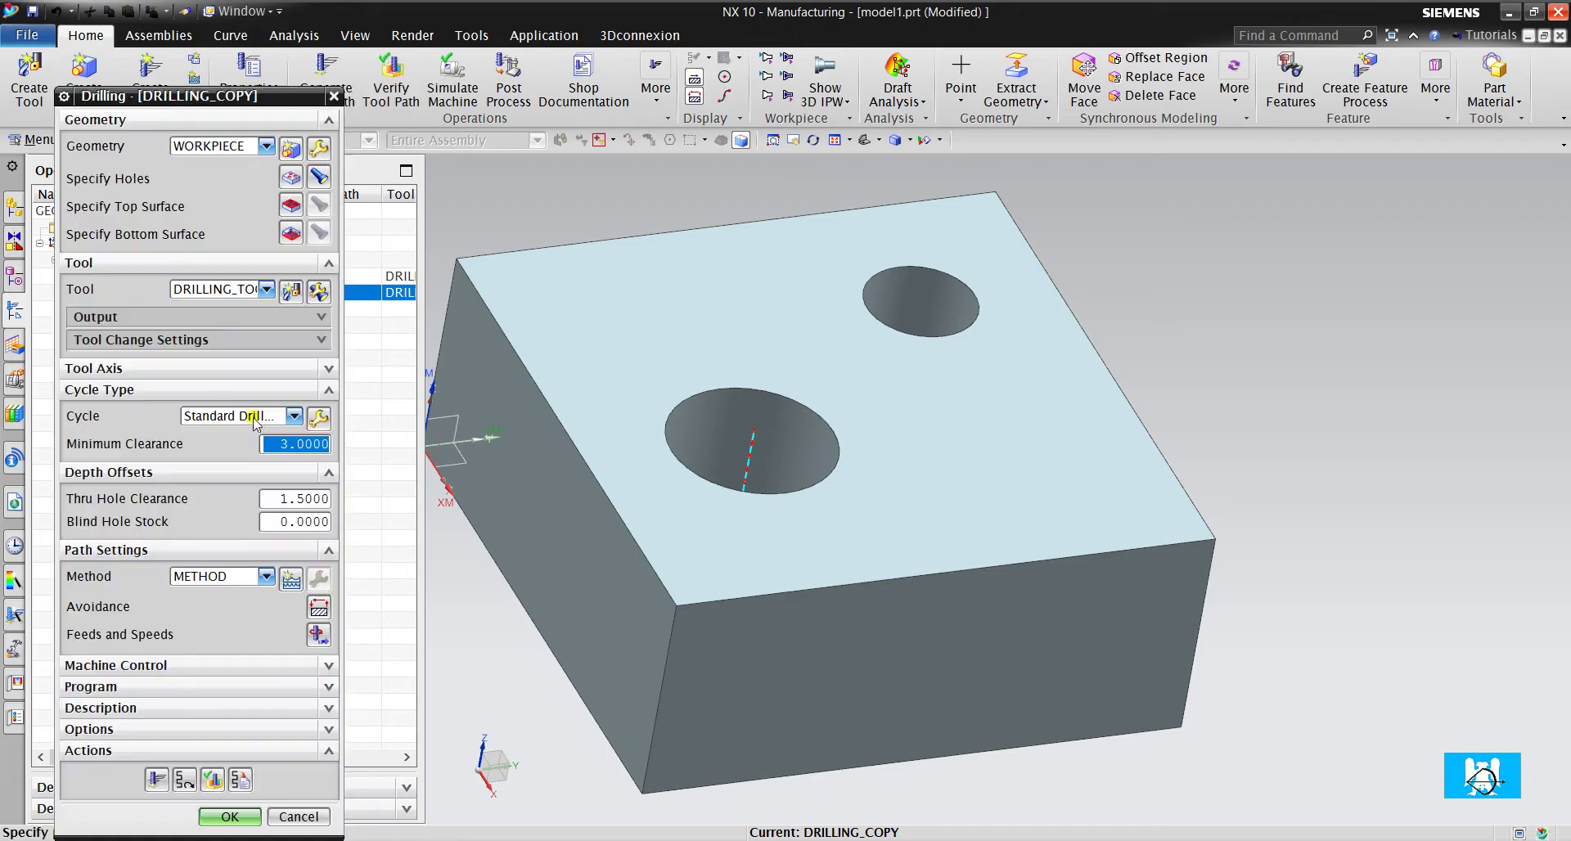
Regenerate the tool path with the changed depth and play its verification in the larger hole.
middle_click_drag(730, 506, 712, 450, "ctrl")
scroll(712, 450, "up", 5)
scroll(712, 450, "down", 5)
left_click(212, 780)
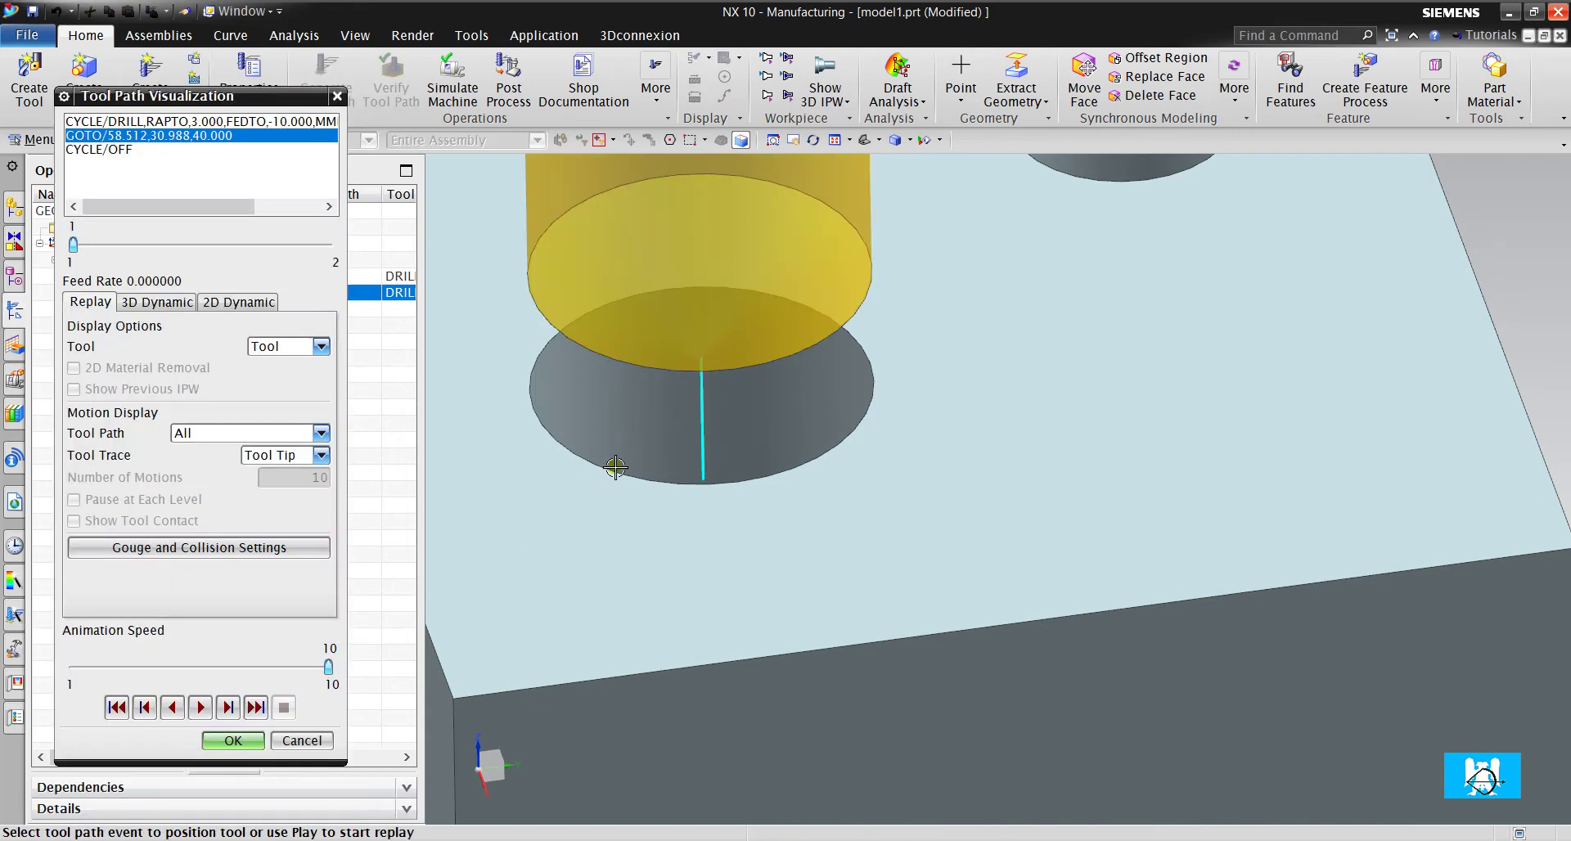
left_click(200, 709)
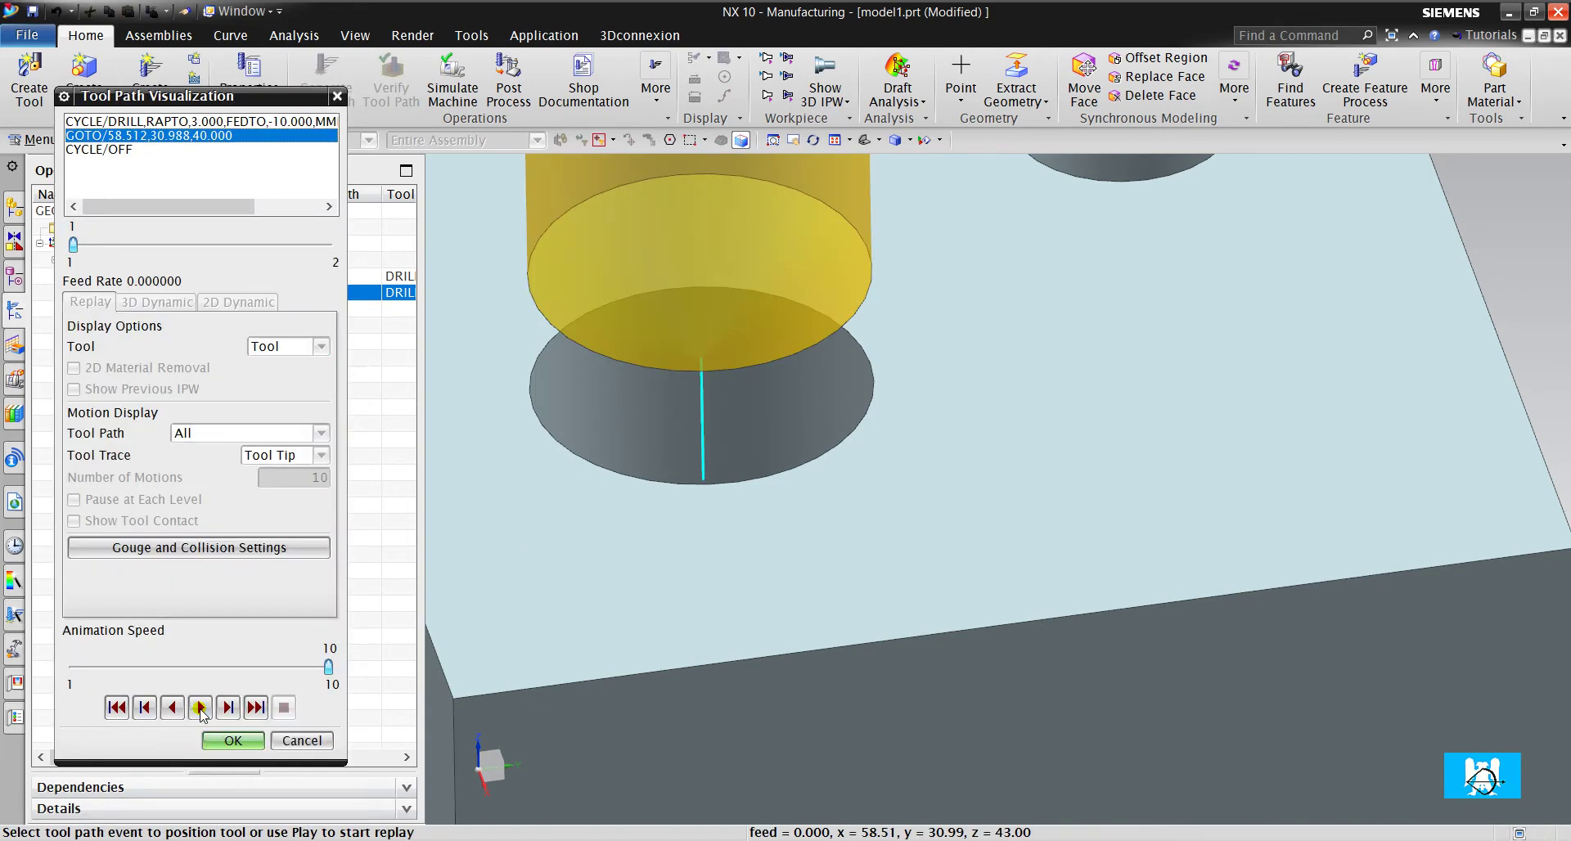
Replay the tool motion from the start at animation speed 3, then accept the DRILLING_COPY operation.
left_click(117, 709)
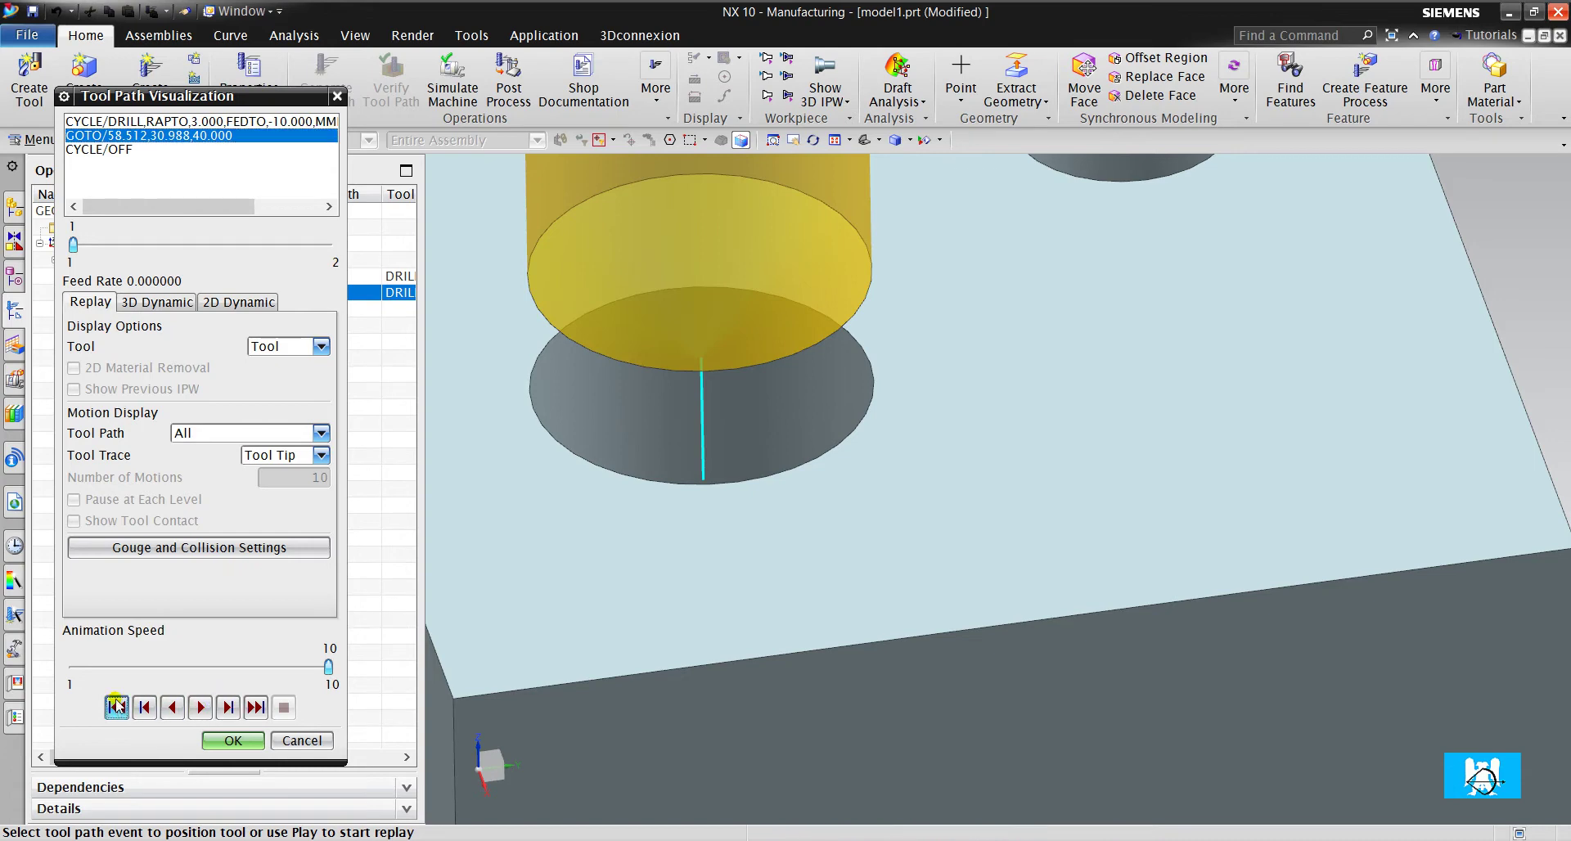
left_click(106, 668)
left_click(100, 671)
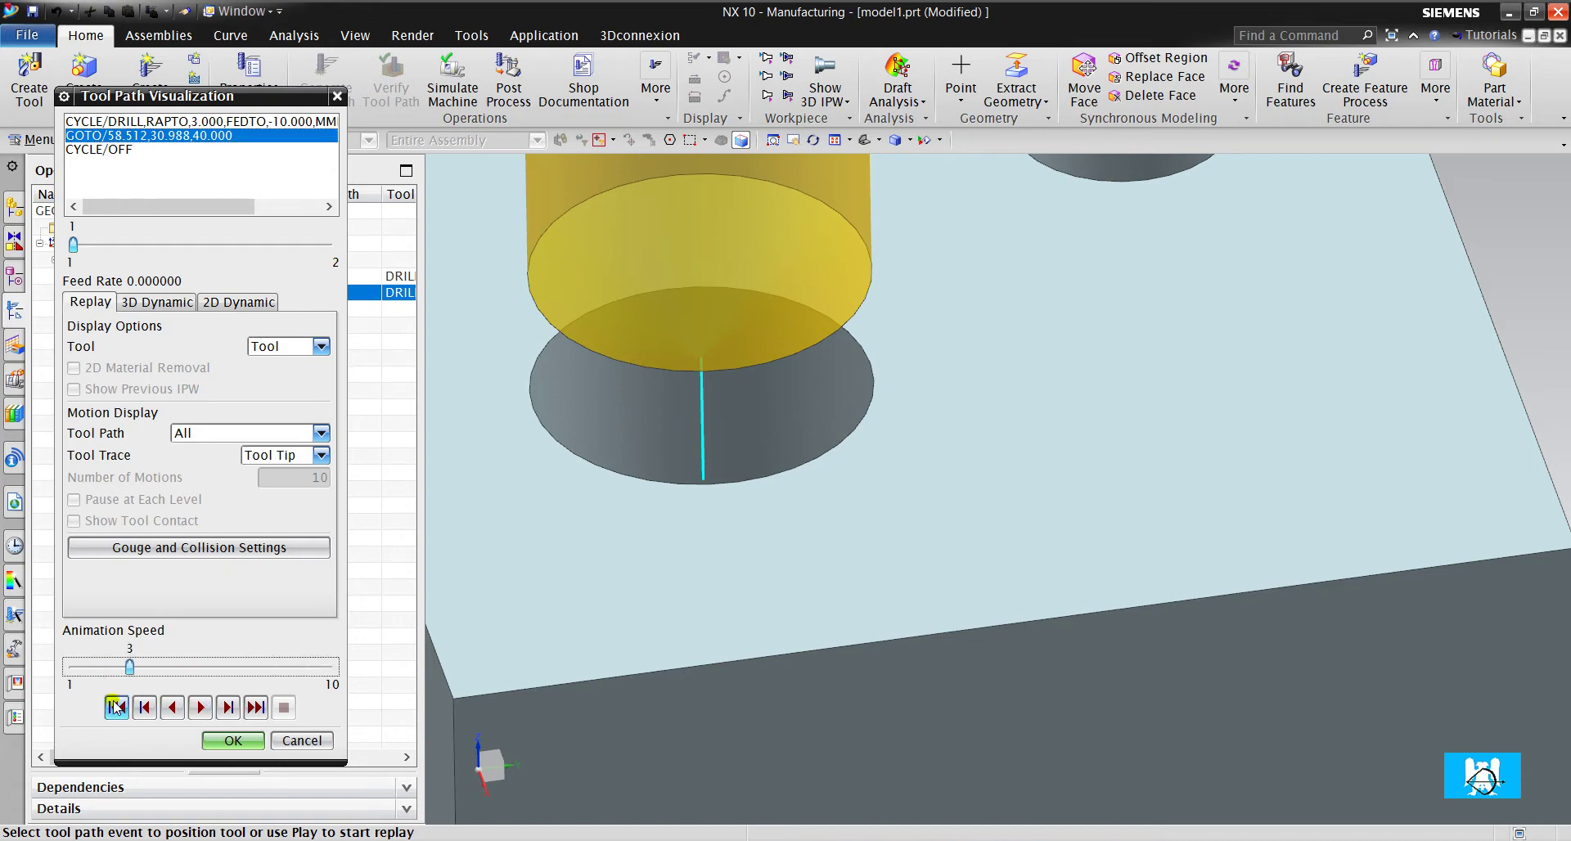
left_click(201, 709)
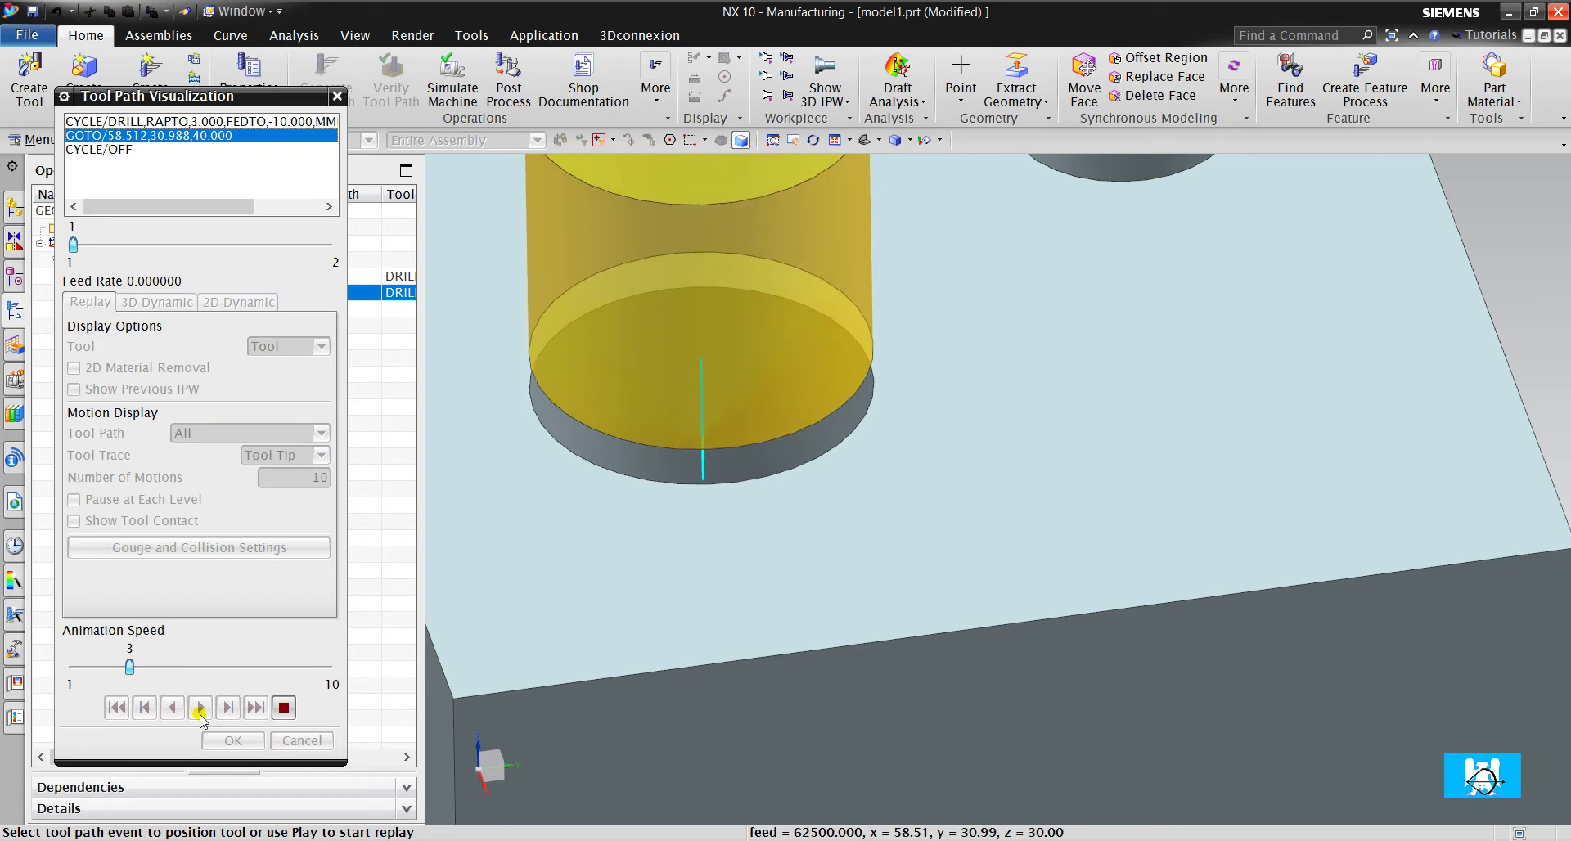
scroll(624, 554, "up", 3)
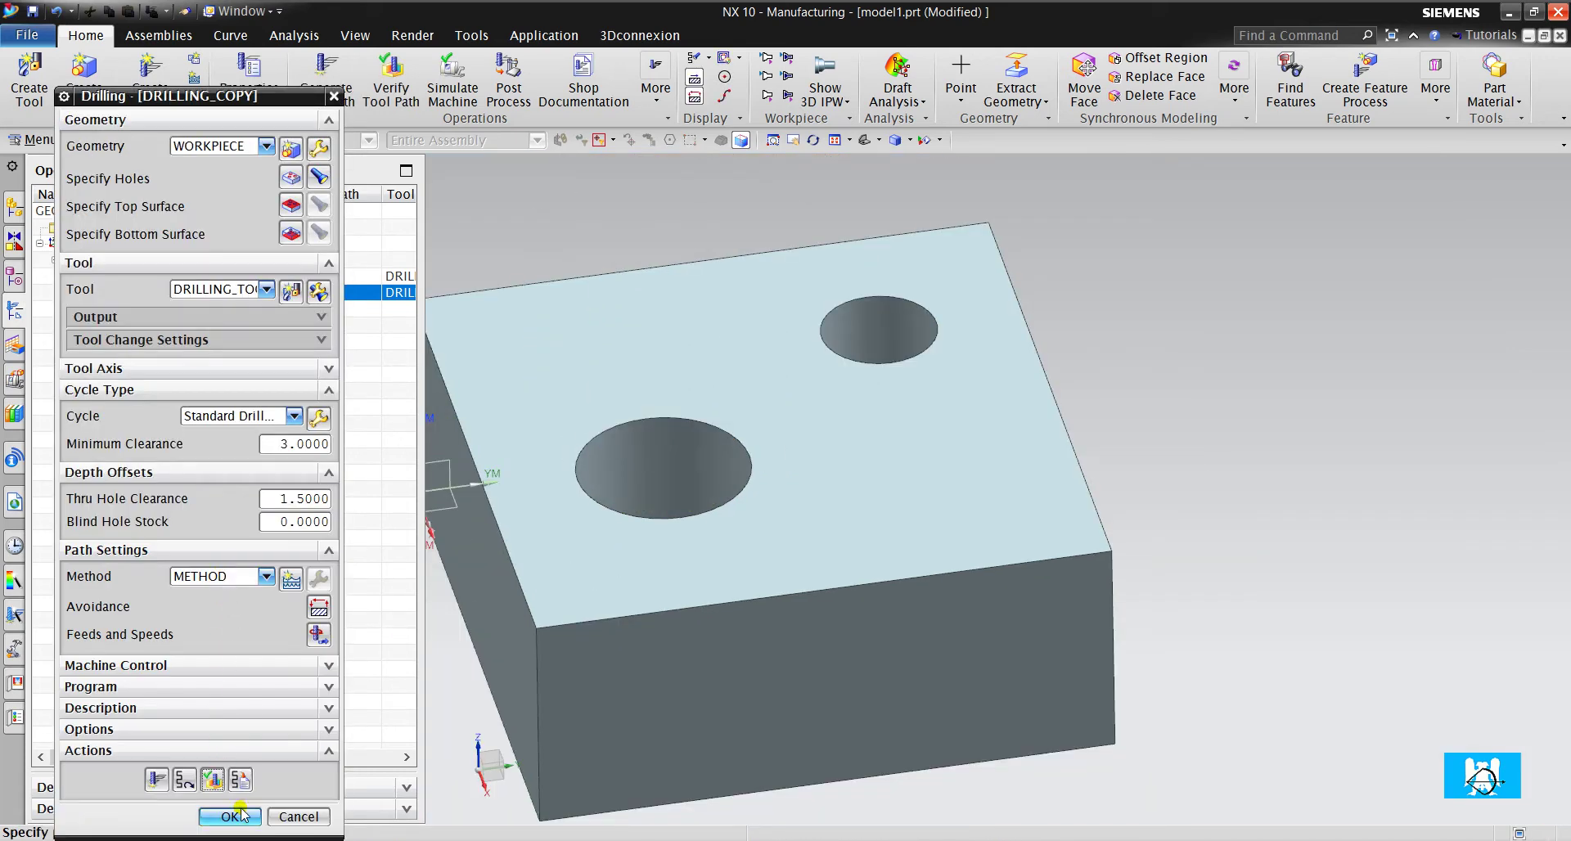
left_click(230, 817)
left_click(202, 447)
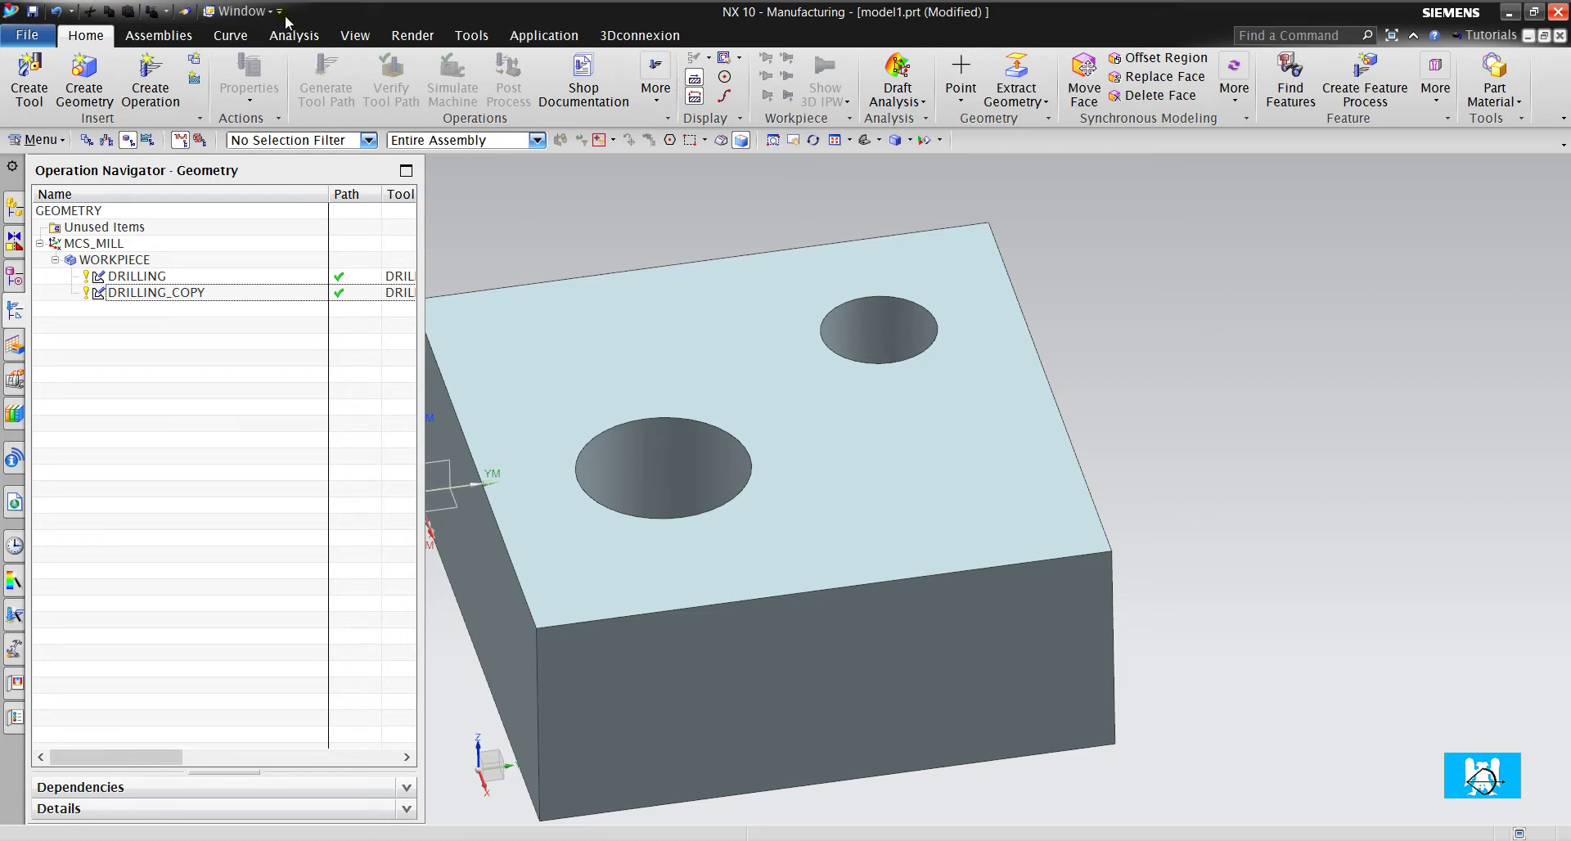
Switch to the delik.prt part and orient the stepped block so the holes on its levels are in view.
left_click(237, 12)
left_click(266, 111)
middle_click_drag(747, 340, 819, 531)
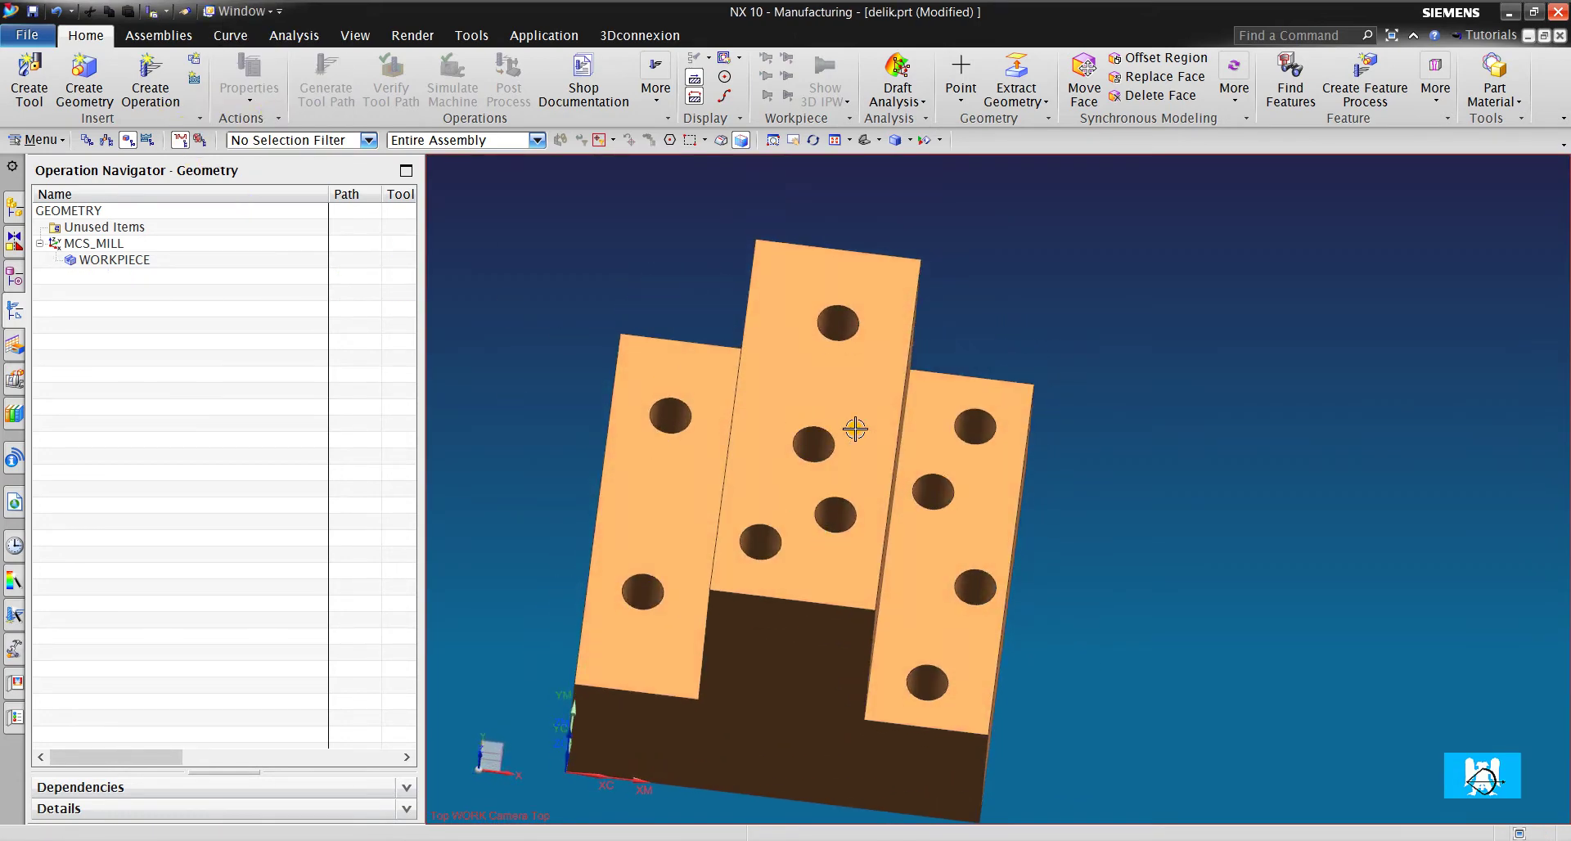
mouse_move(908, 425)
middle_mouse_down()
mouse_move(905, 354)
mouse_move(912, 418)
middle_mouse_up()
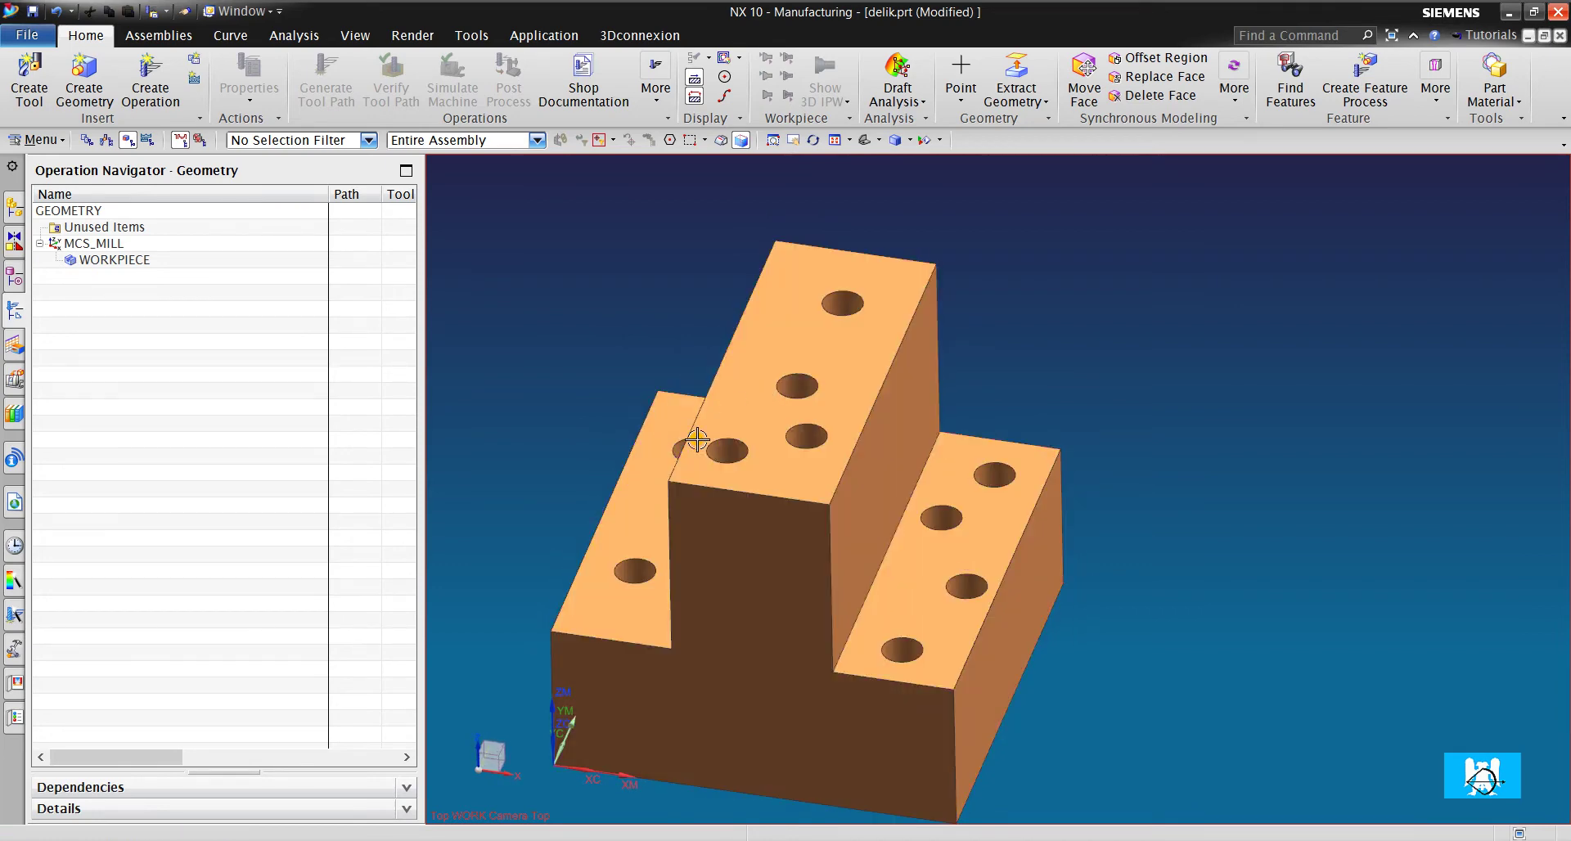
Create a DRILLING operation under WORKPIECE with DRILLING_TOOL and start selecting its holes.
left_click(143, 78)
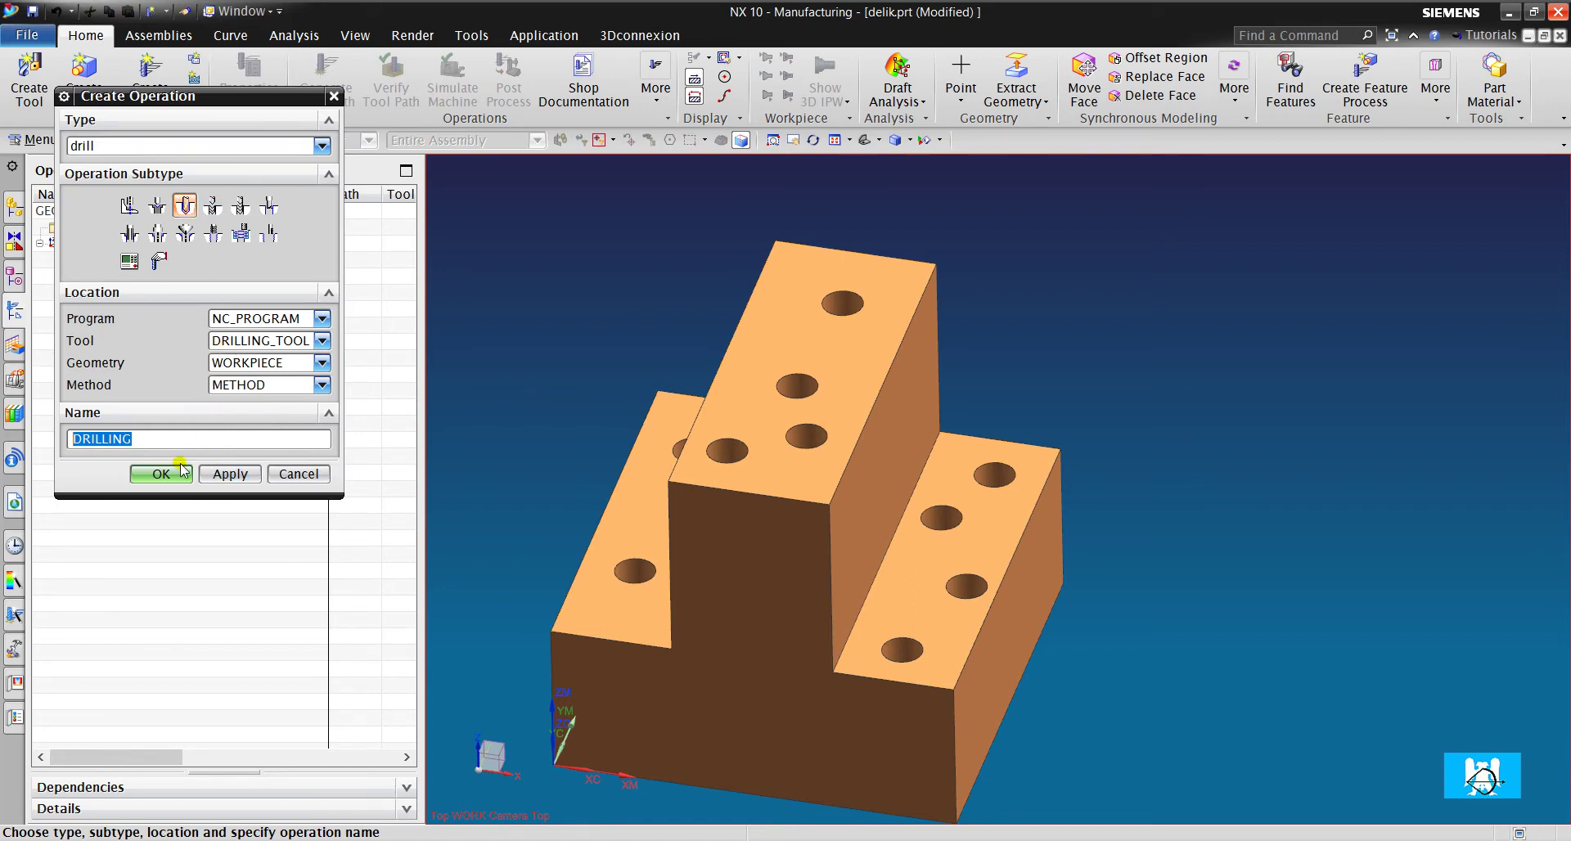
left_click(182, 473)
left_click(290, 178)
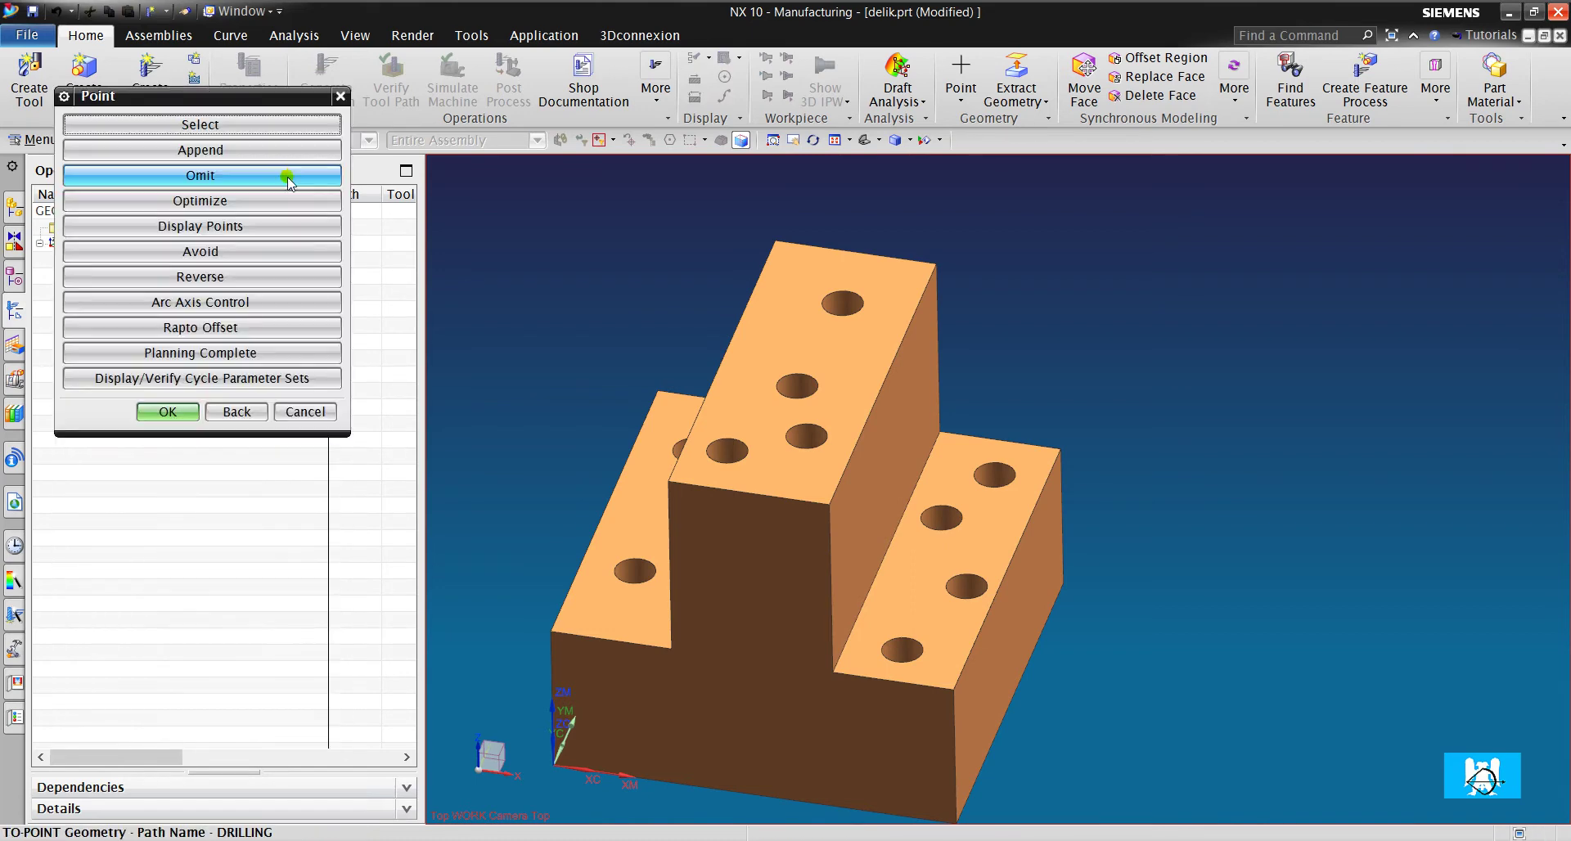
left_click(255, 129)
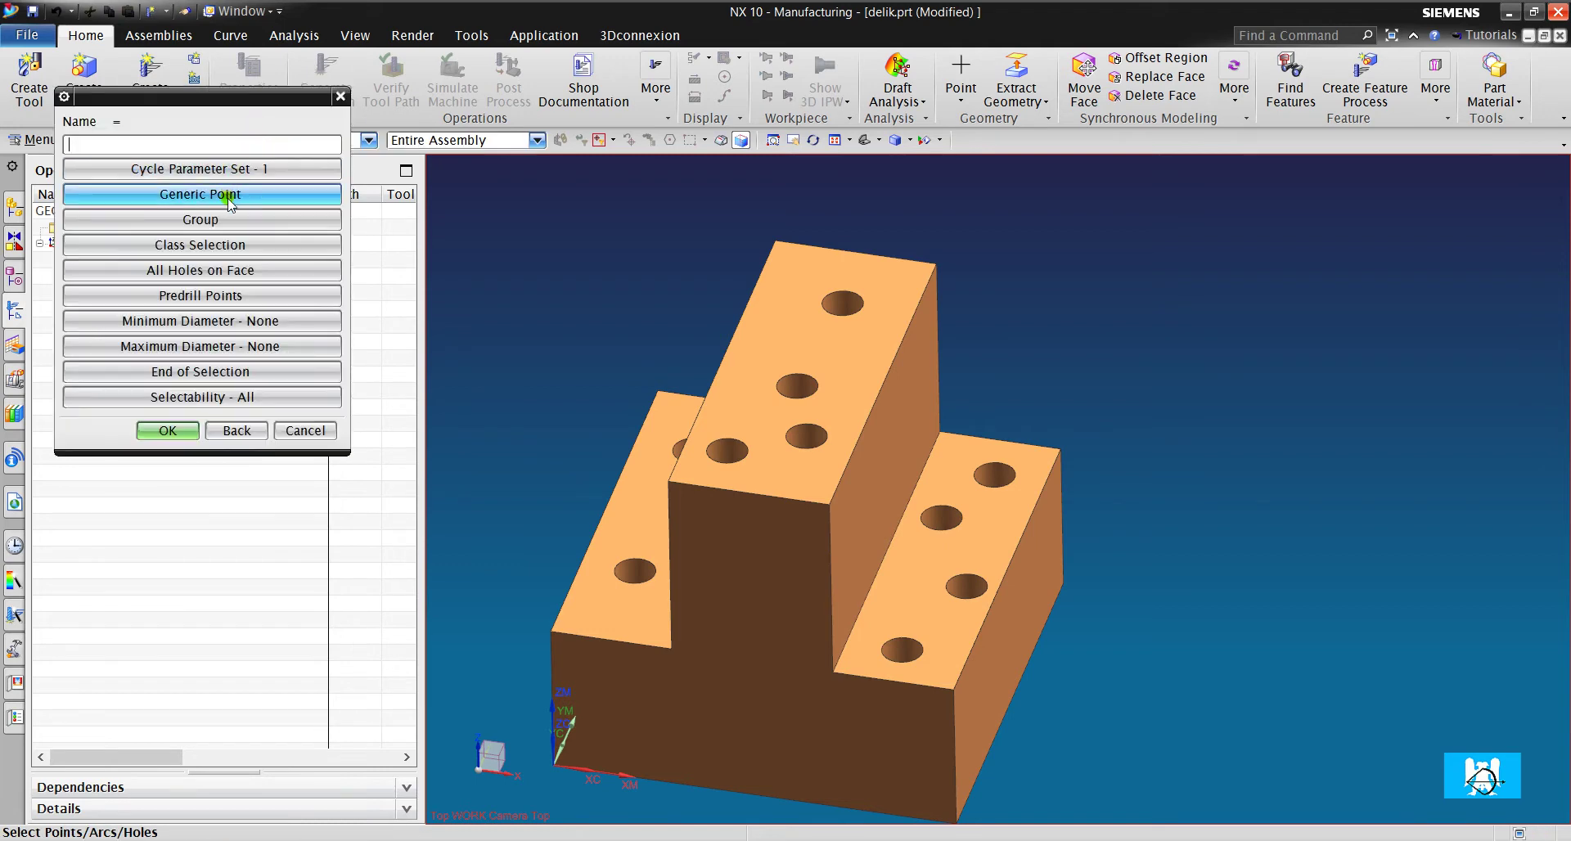
Select all holes on the three upper faces of the stepped block, without diameter limits.
left_click(239, 276)
left_click(951, 561)
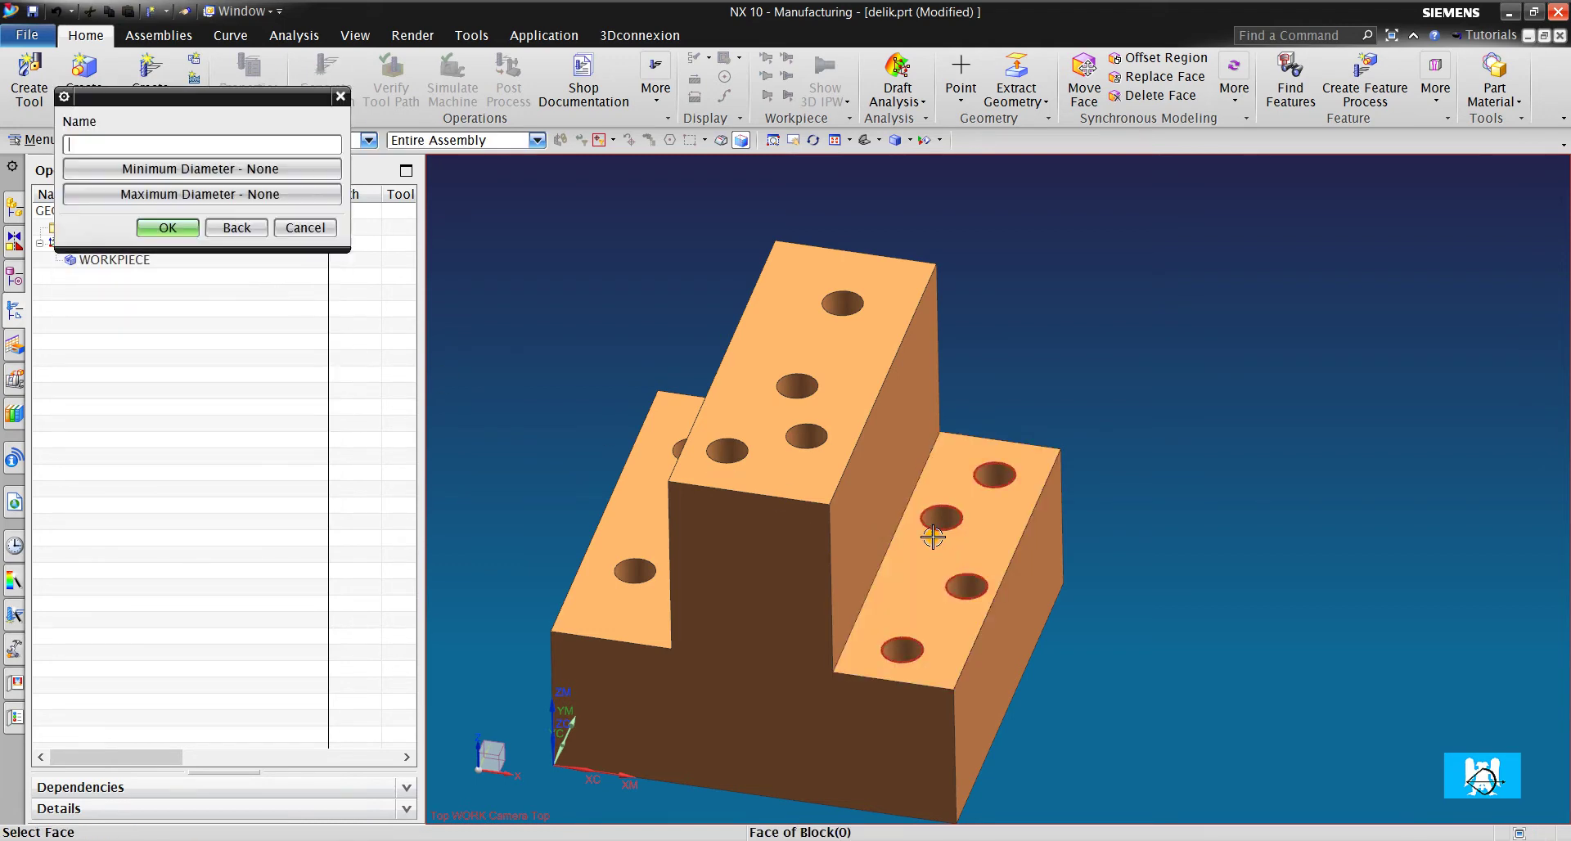
left_click(635, 548)
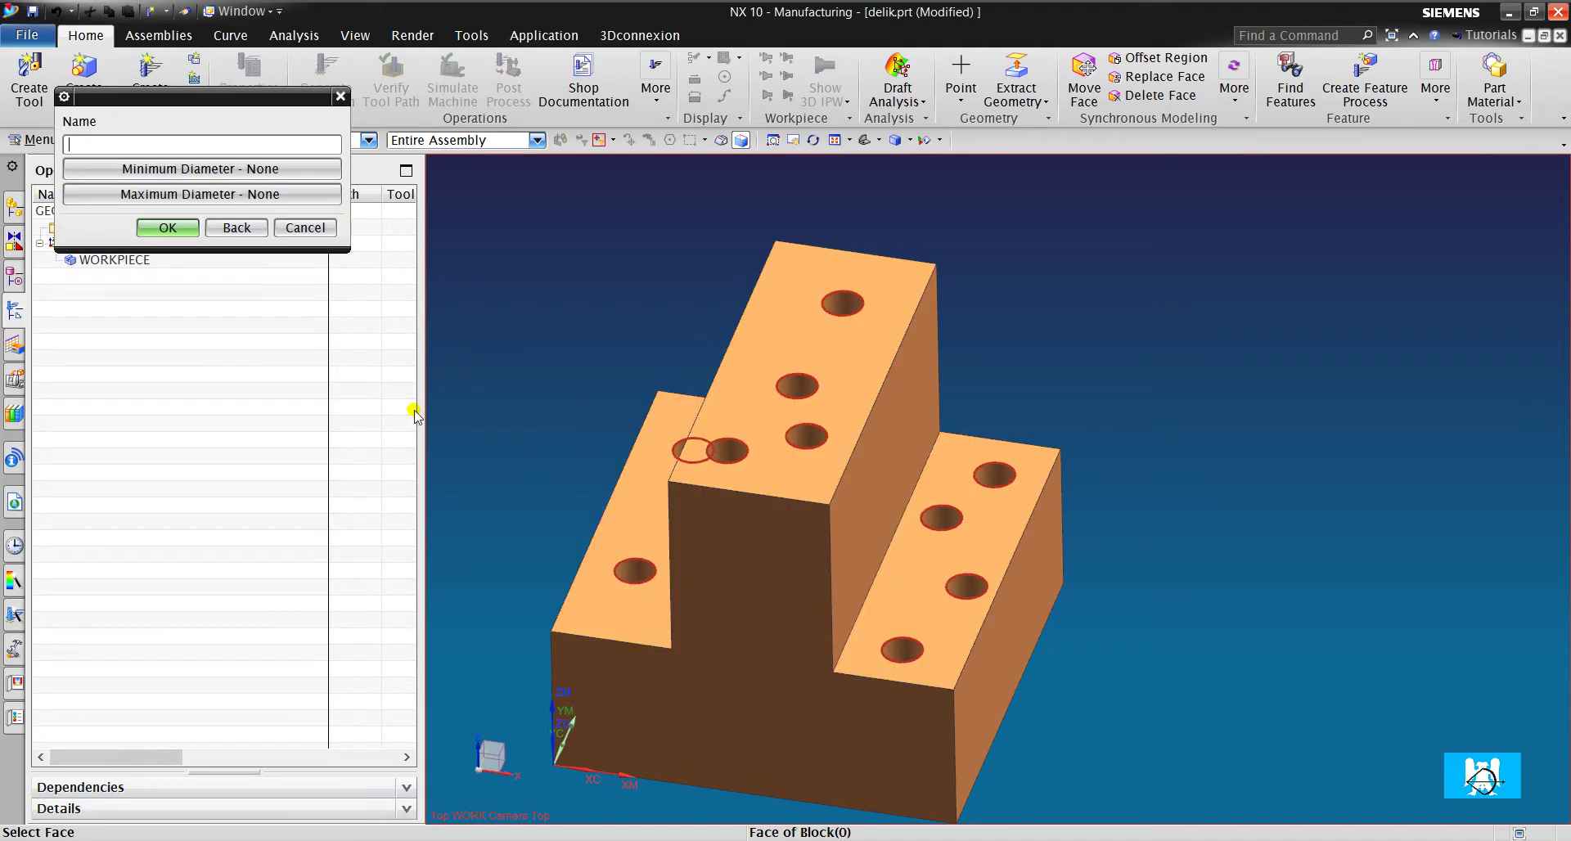
Confirm the hole selection and generate the tool path for the DRILLING operation.
left_click(198, 235)
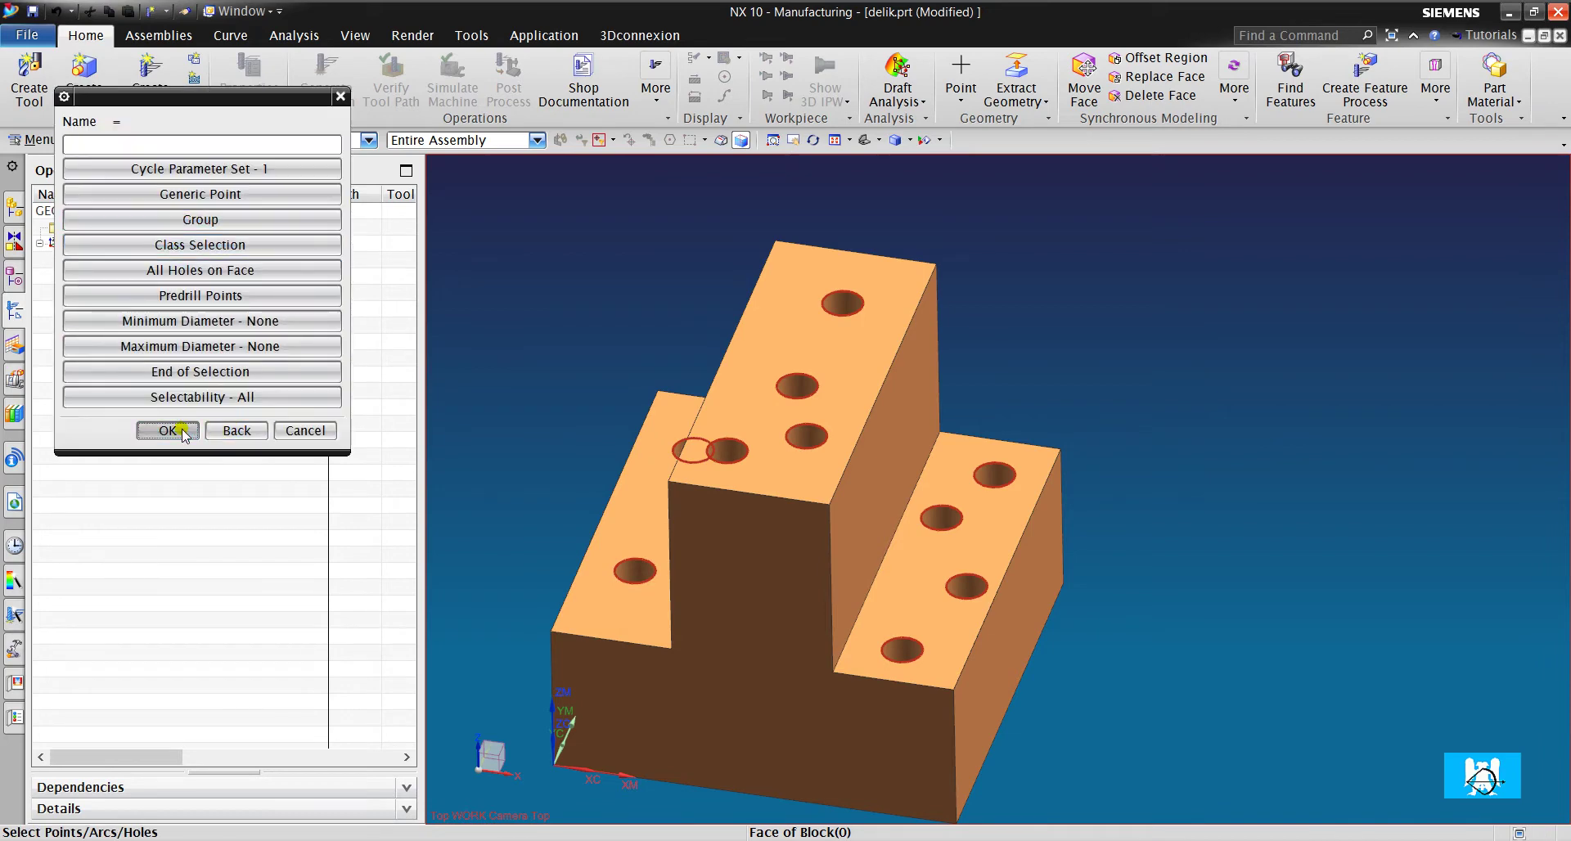
left_click(184, 432)
left_click(166, 411)
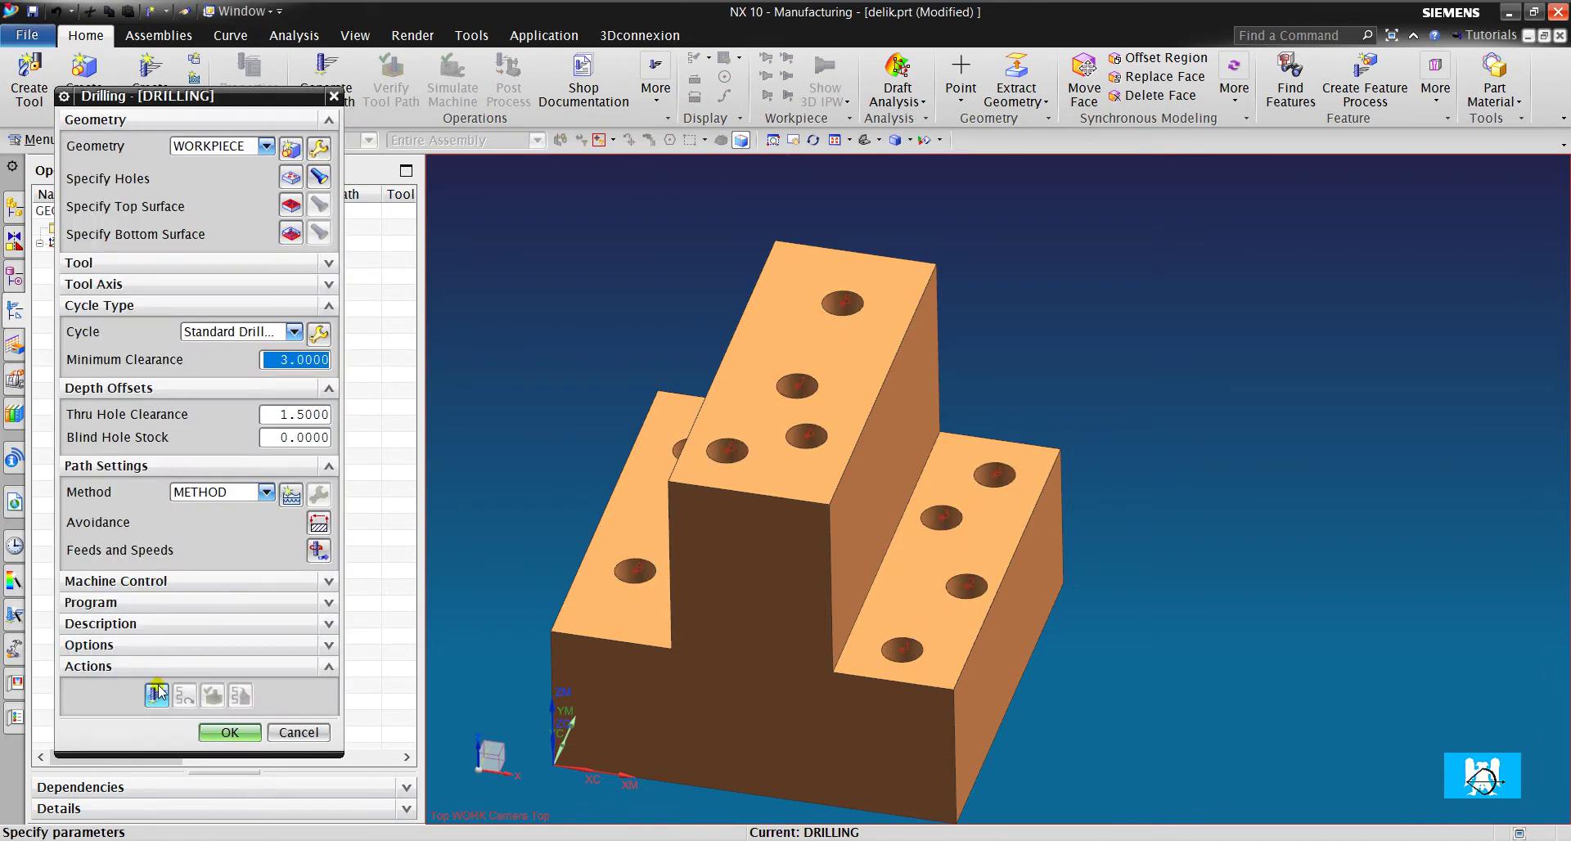
left_click(157, 694)
mouse_move(919, 445)
middle_mouse_down()
mouse_move(905, 425)
mouse_move(905, 519)
mouse_move(913, 468)
middle_mouse_up()
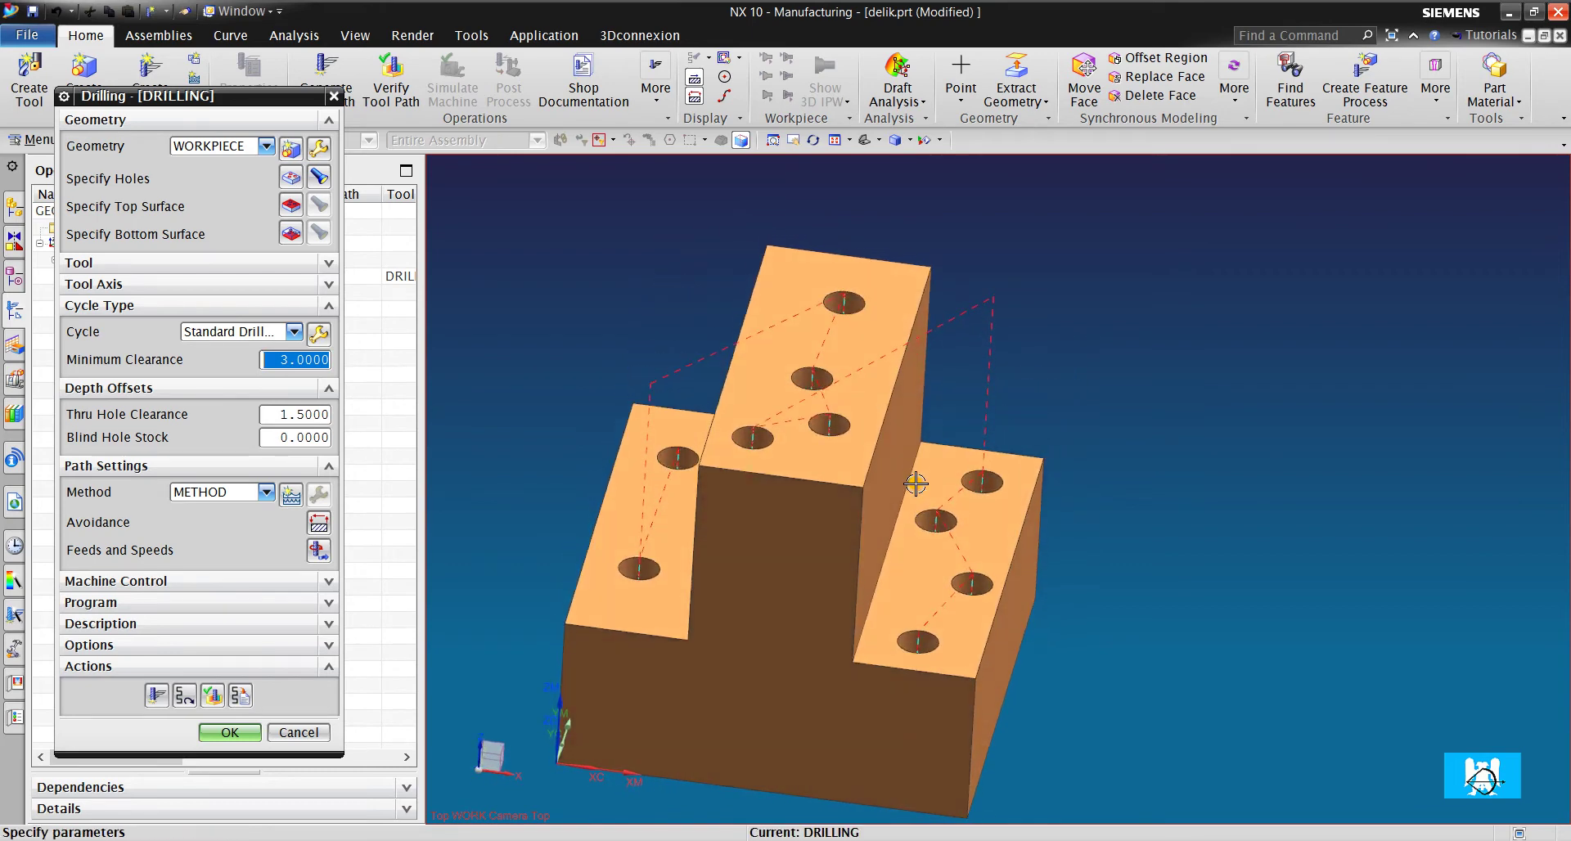
Optimize the hole order based on distance with automatic start and end points, and regenerate the tool path.
left_click(302, 177)
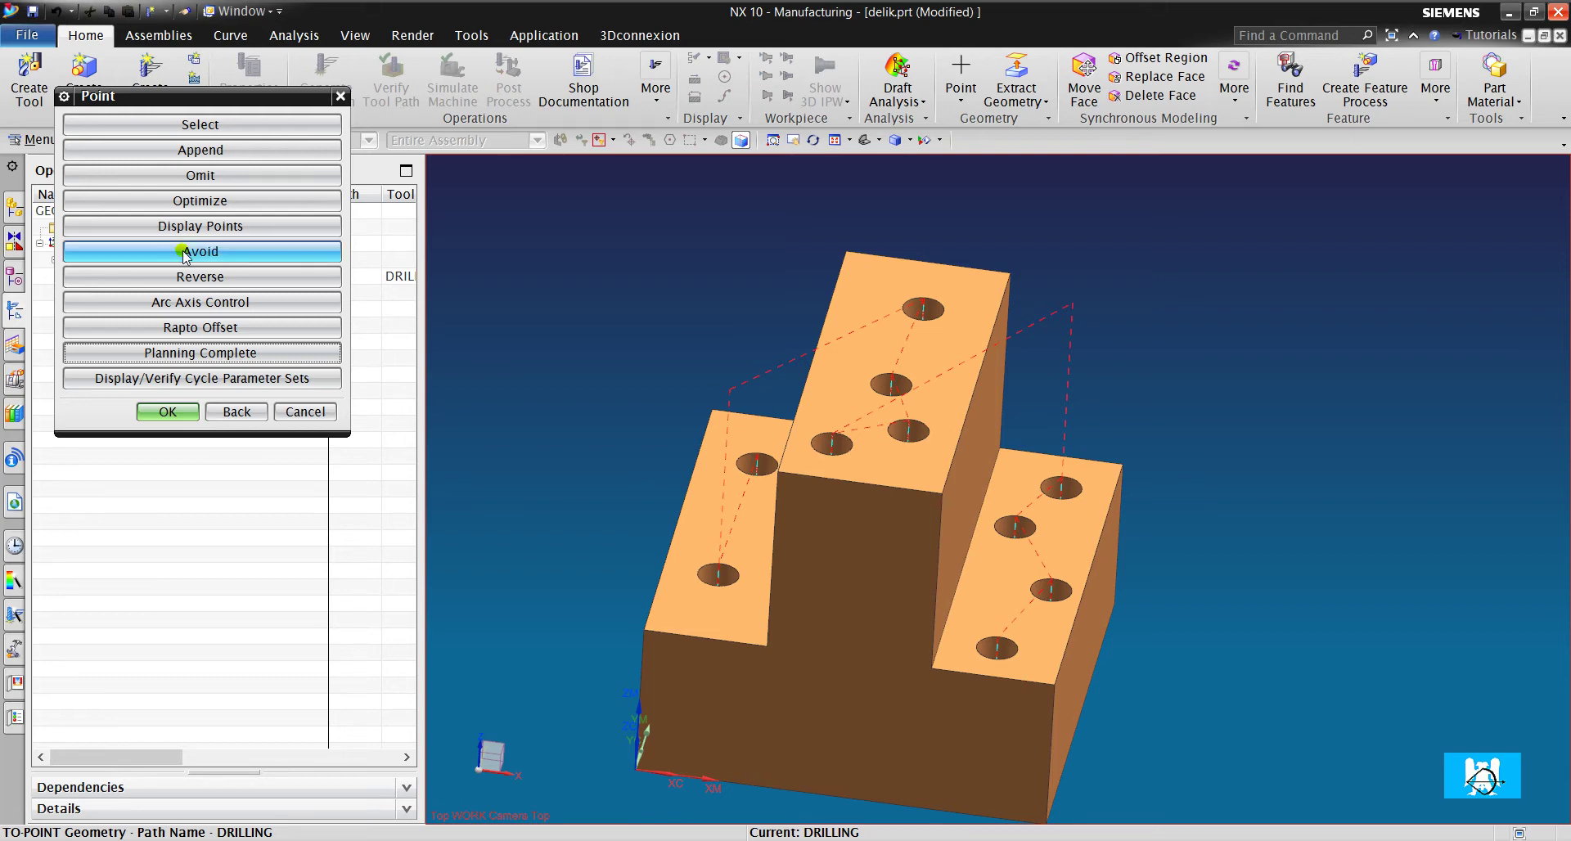
left_click(201, 200)
left_click(243, 172)
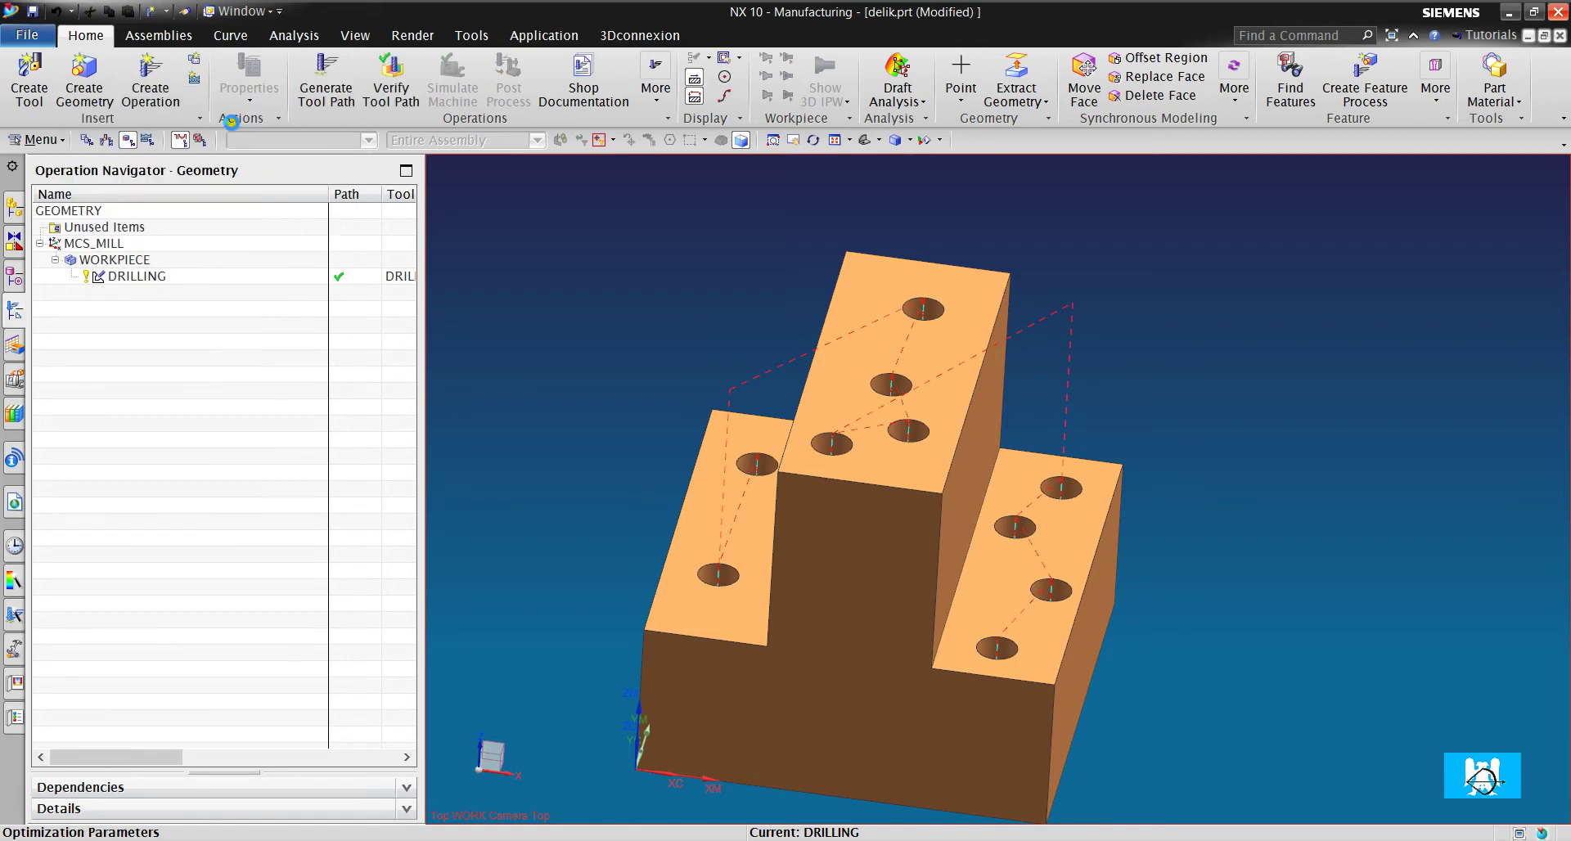
left_click(263, 279)
left_click(168, 361)
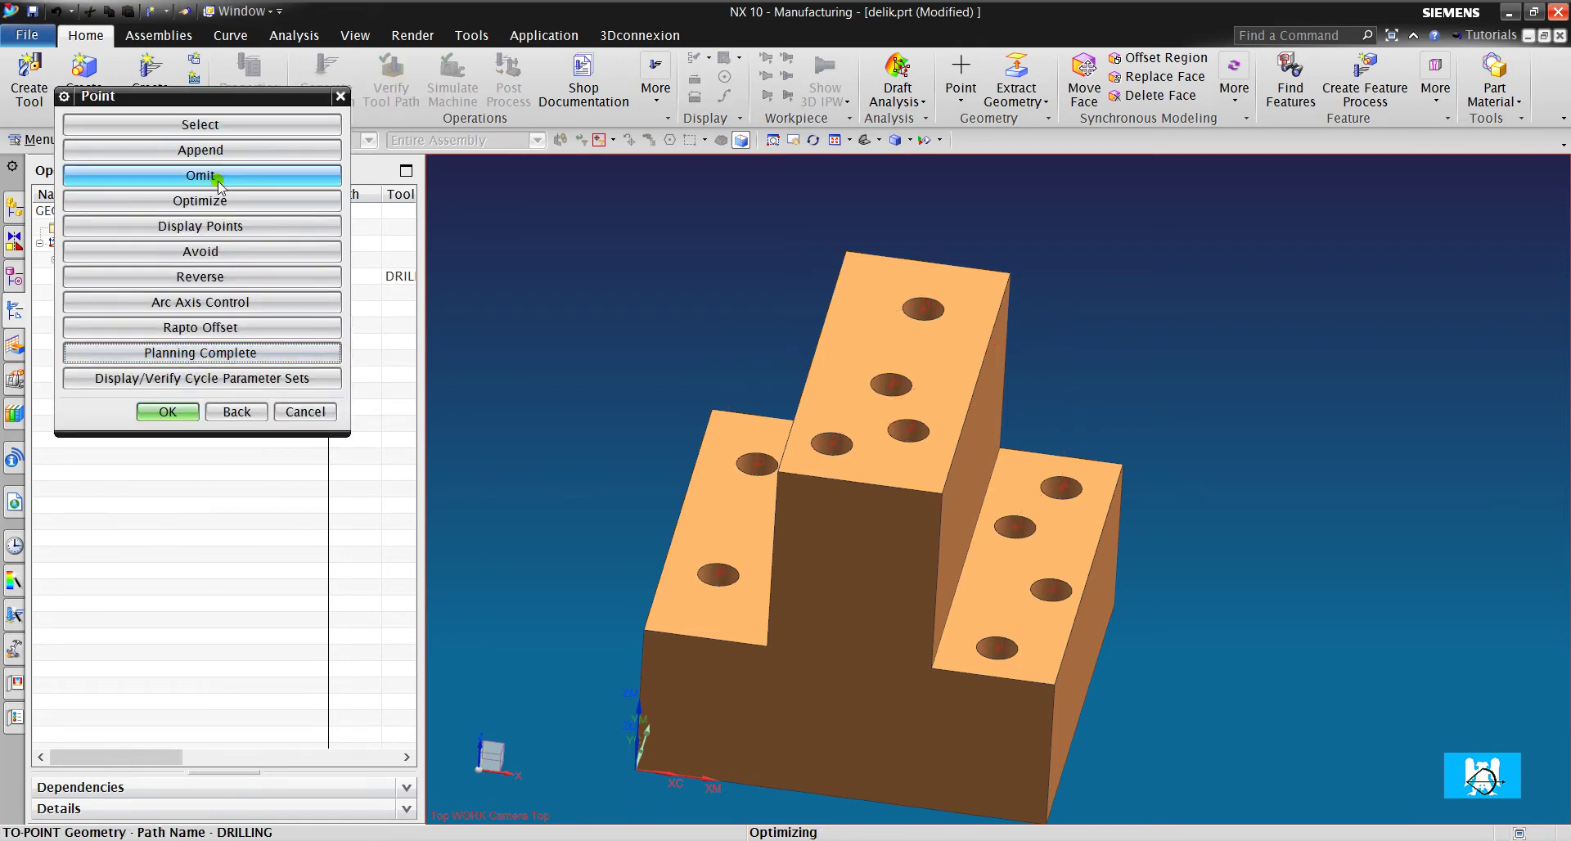
left_click(201, 200)
left_click(200, 124)
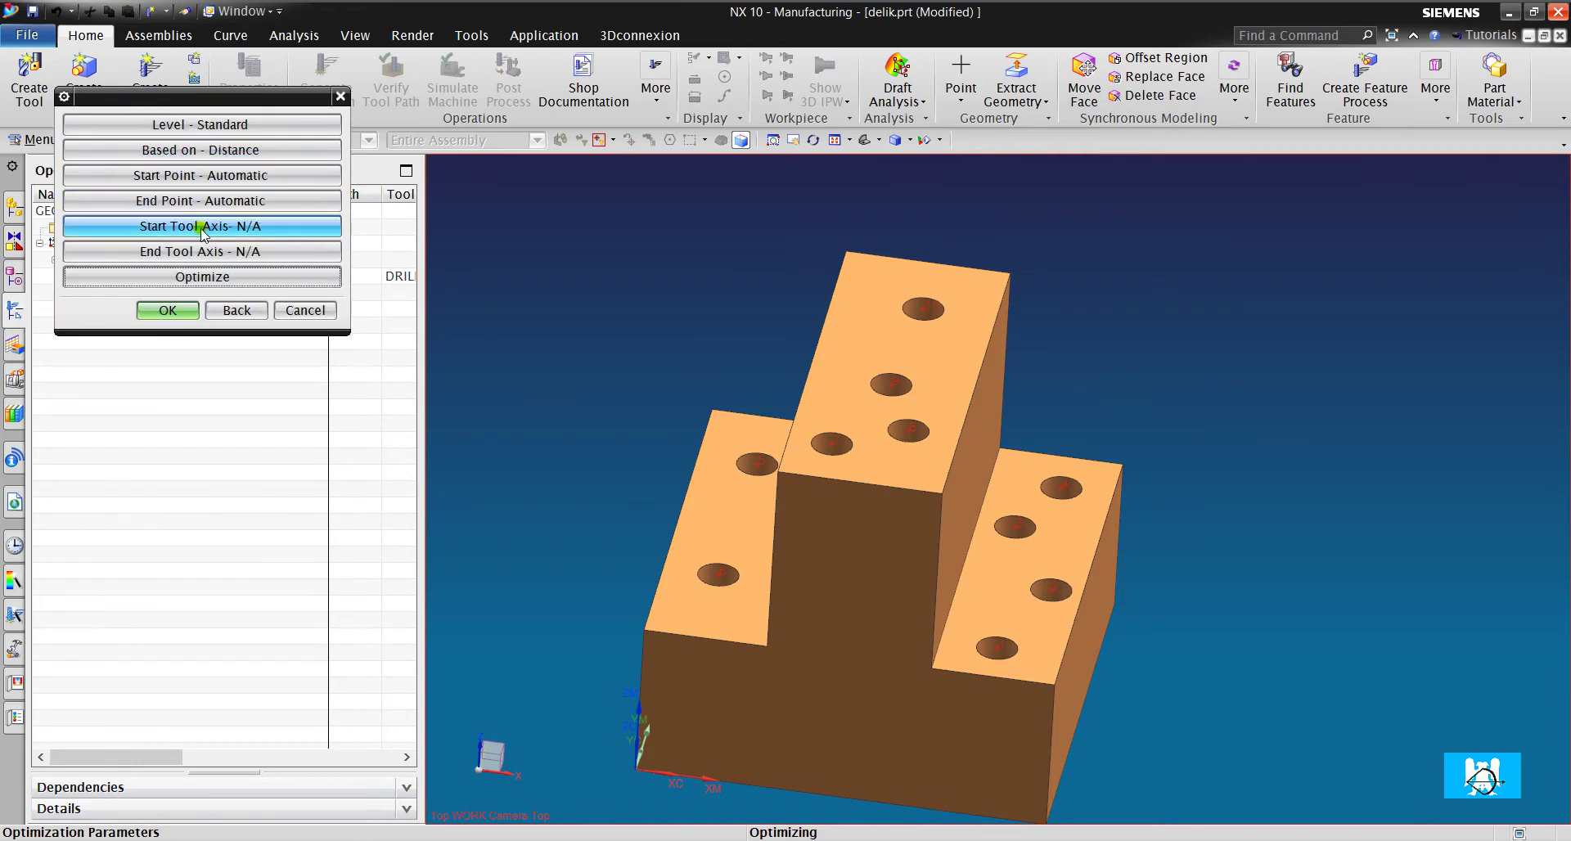
left_click(209, 277)
left_click(218, 301)
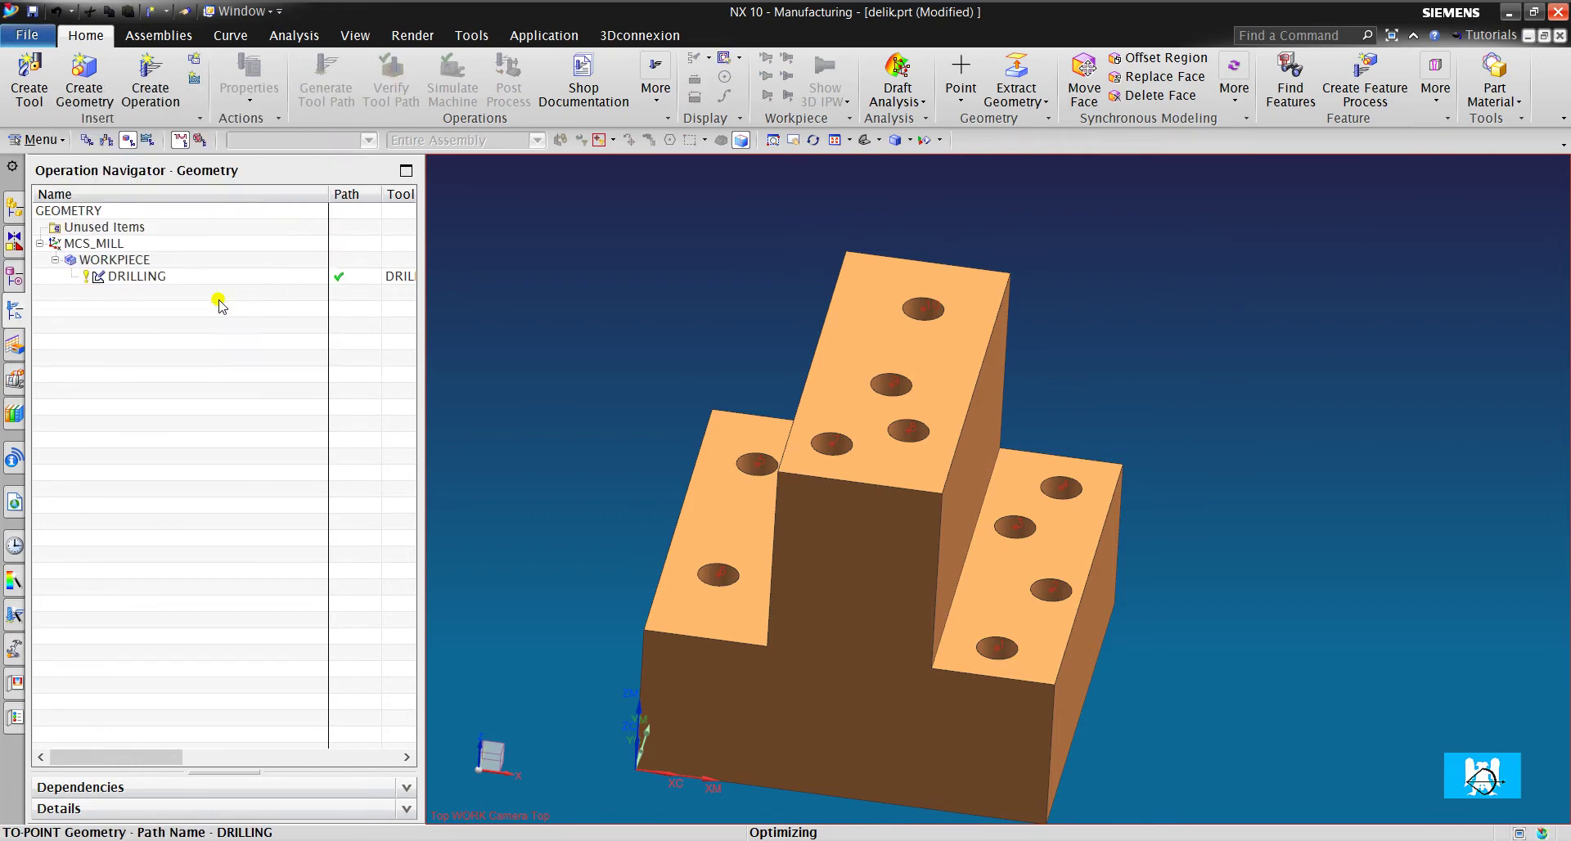
left_click(176, 410)
left_click(157, 696)
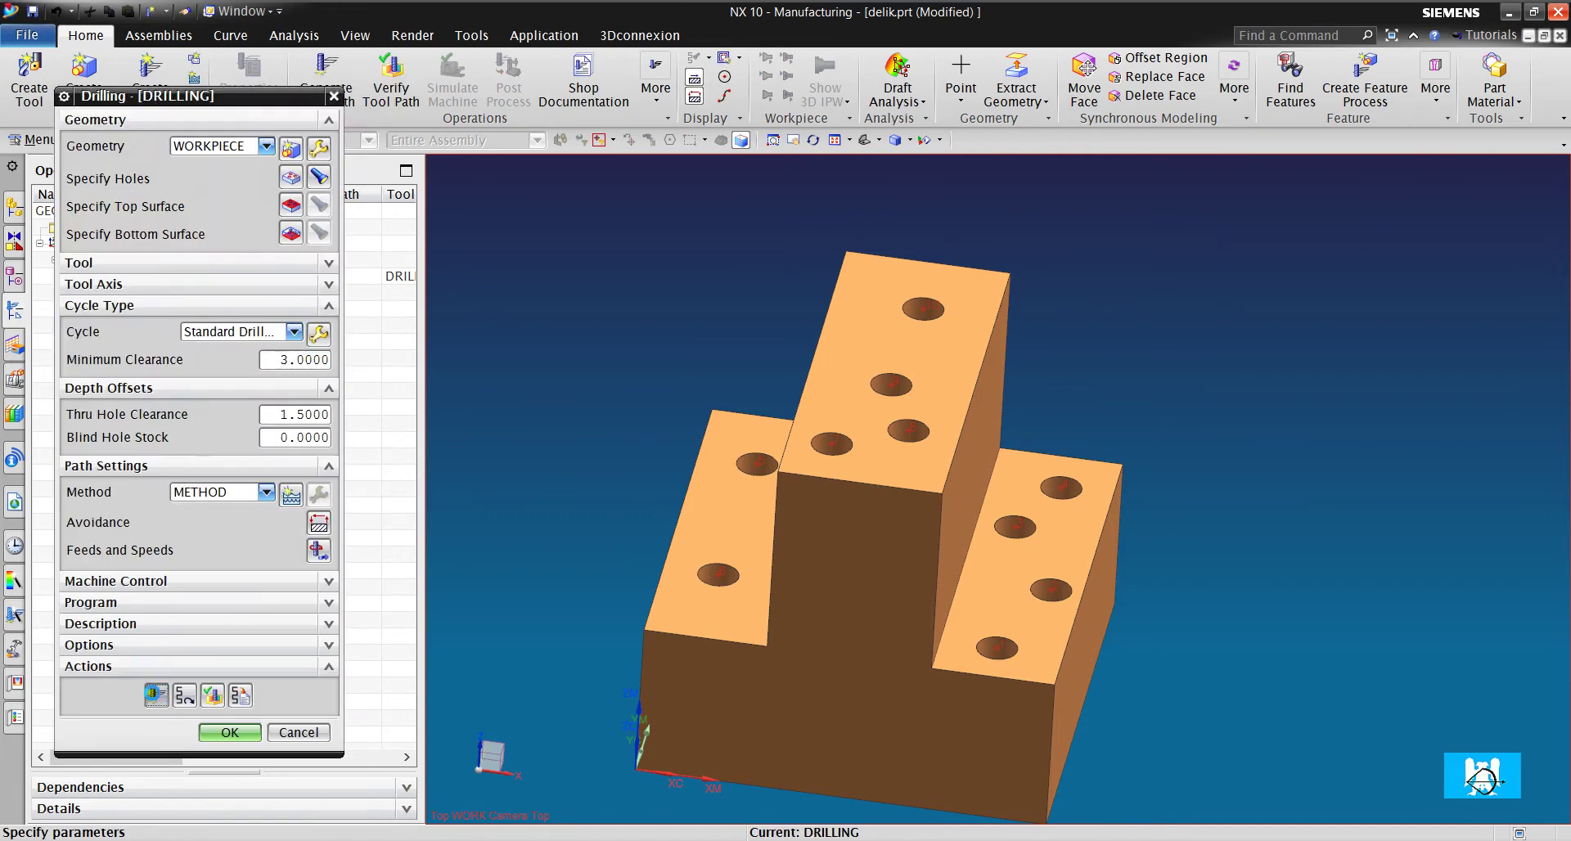
Verify the tool path by stepping the tool from the four-hole lower level across to the two-hole lower level.
left_click(212, 695)
left_click(1030, 497)
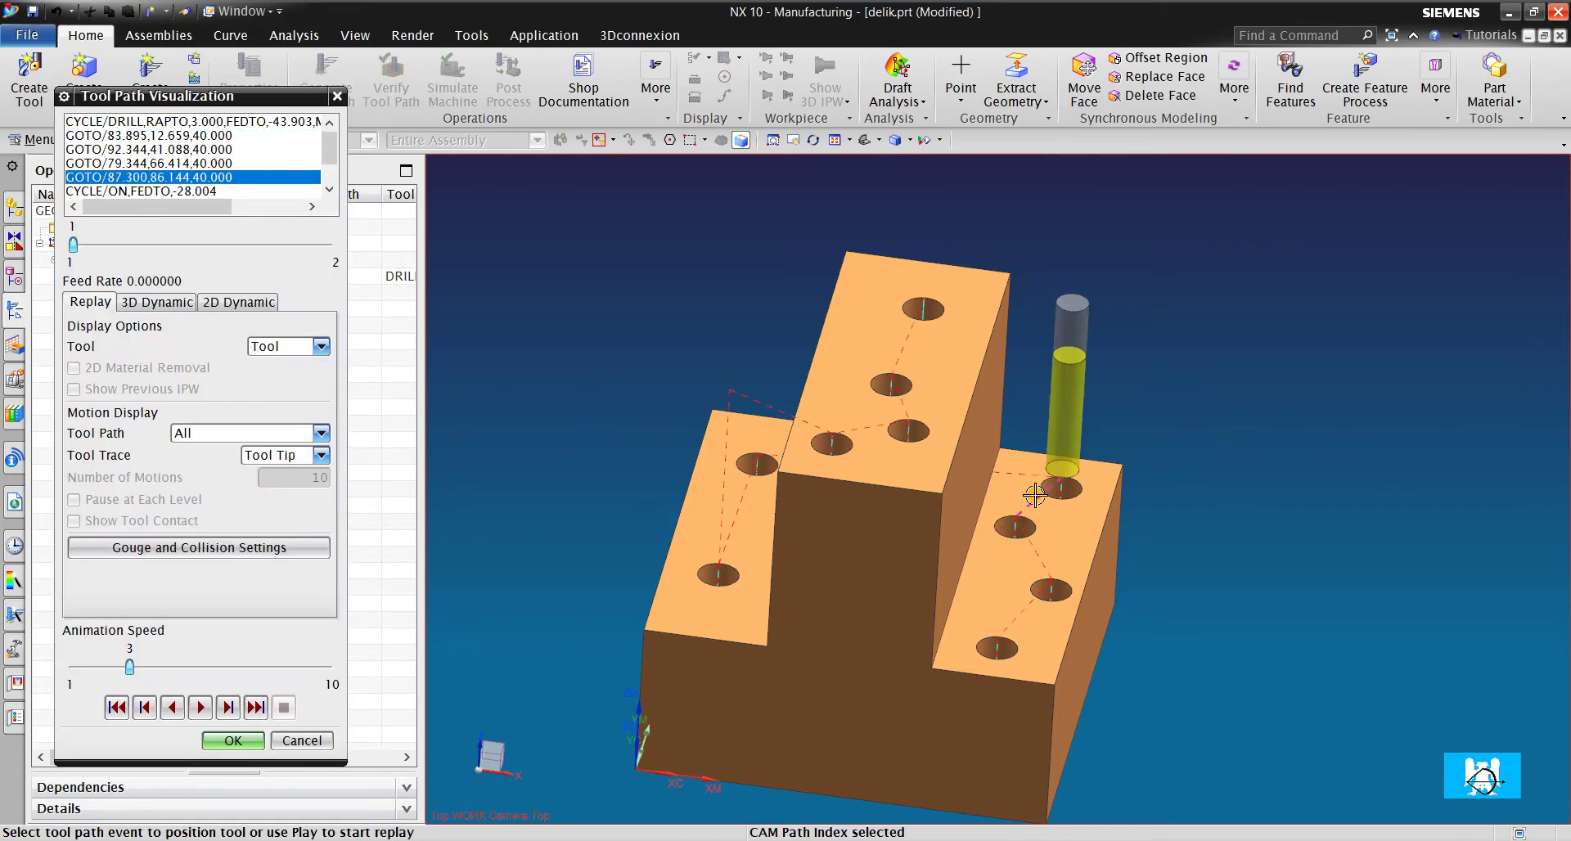
left_click(230, 708)
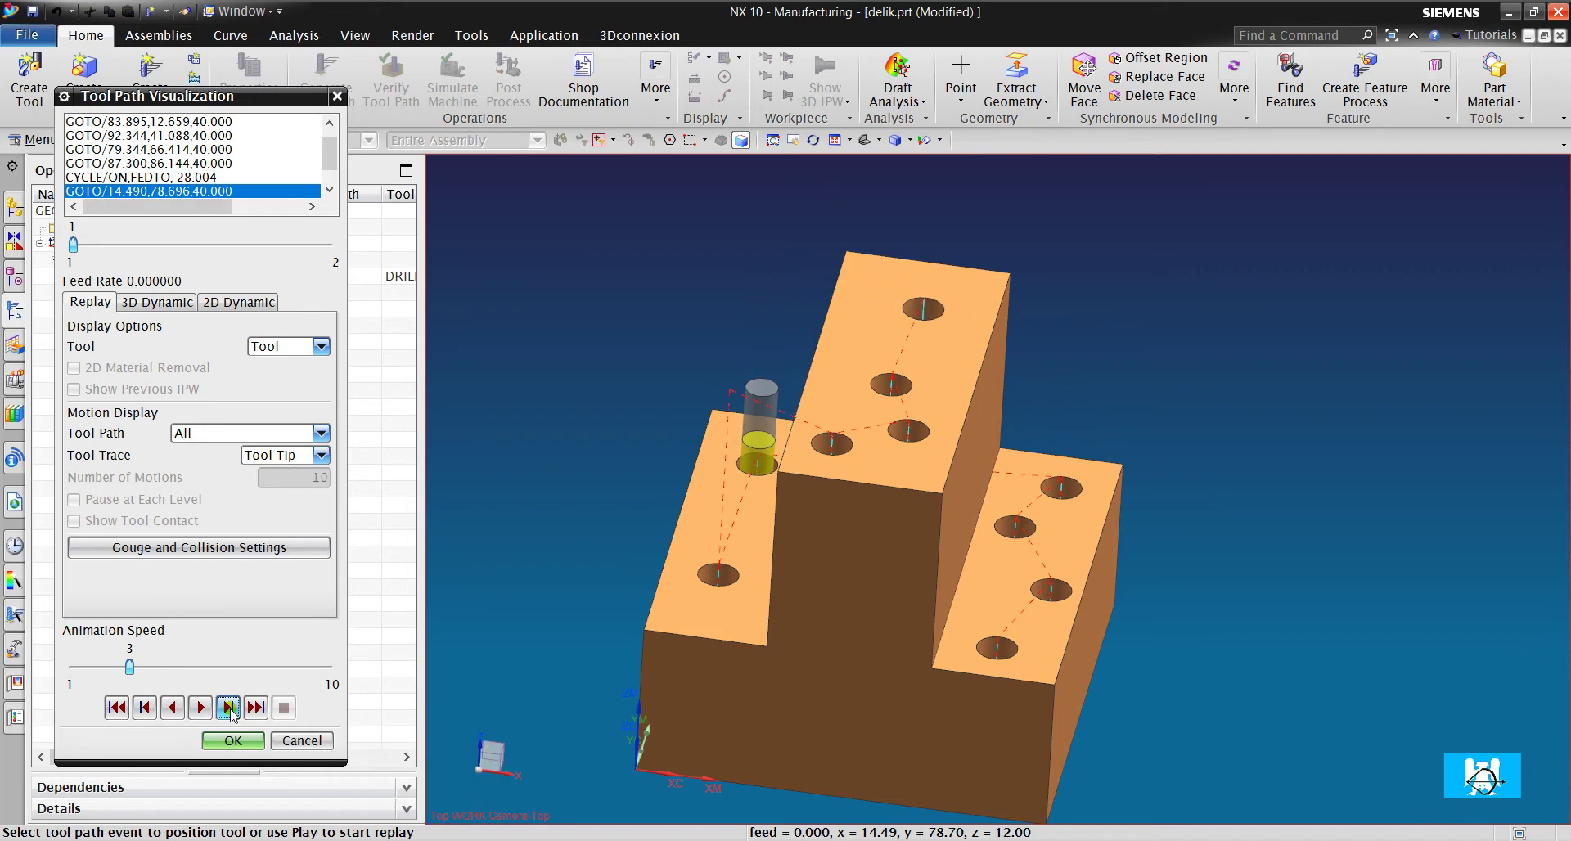
scroll(685, 484, "up", 5)
scroll(1023, 356, "down", 3)
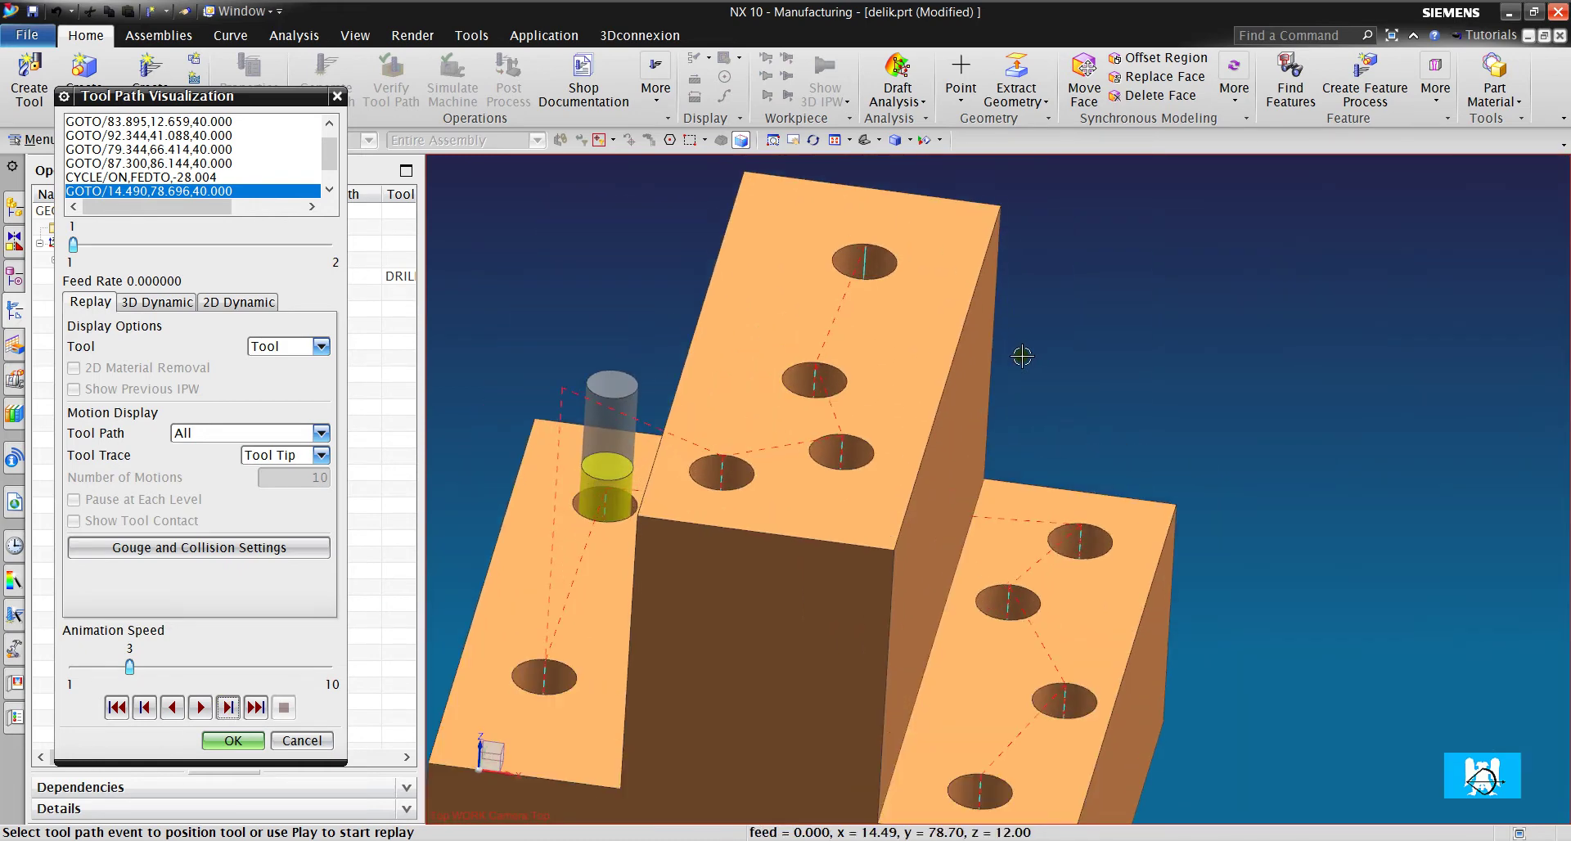
middle_click_drag(835, 392, 610, 541, "shift")
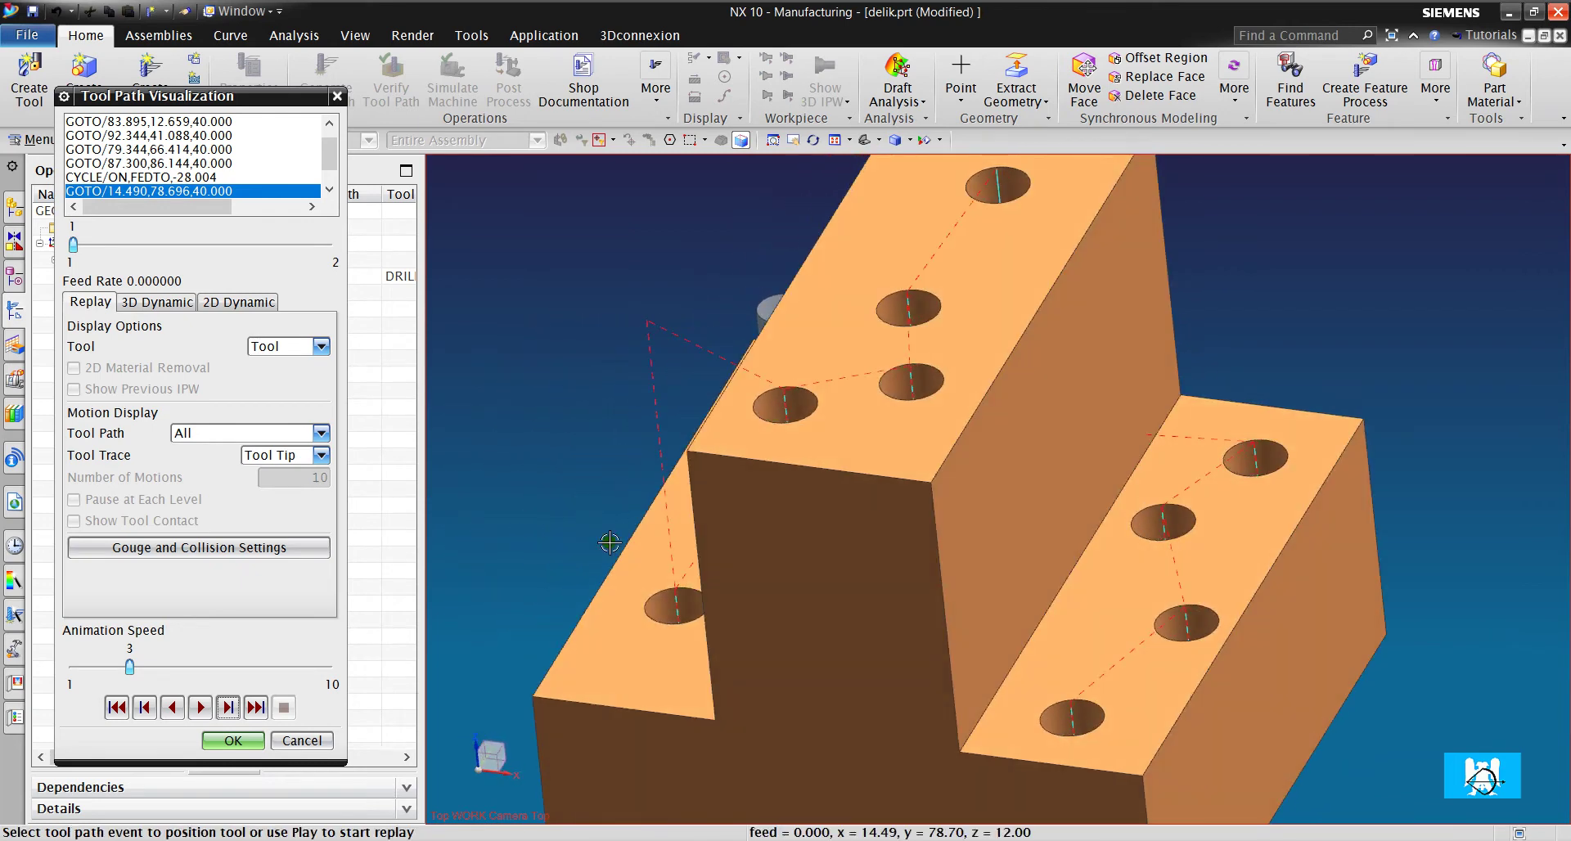
left_click(230, 742)
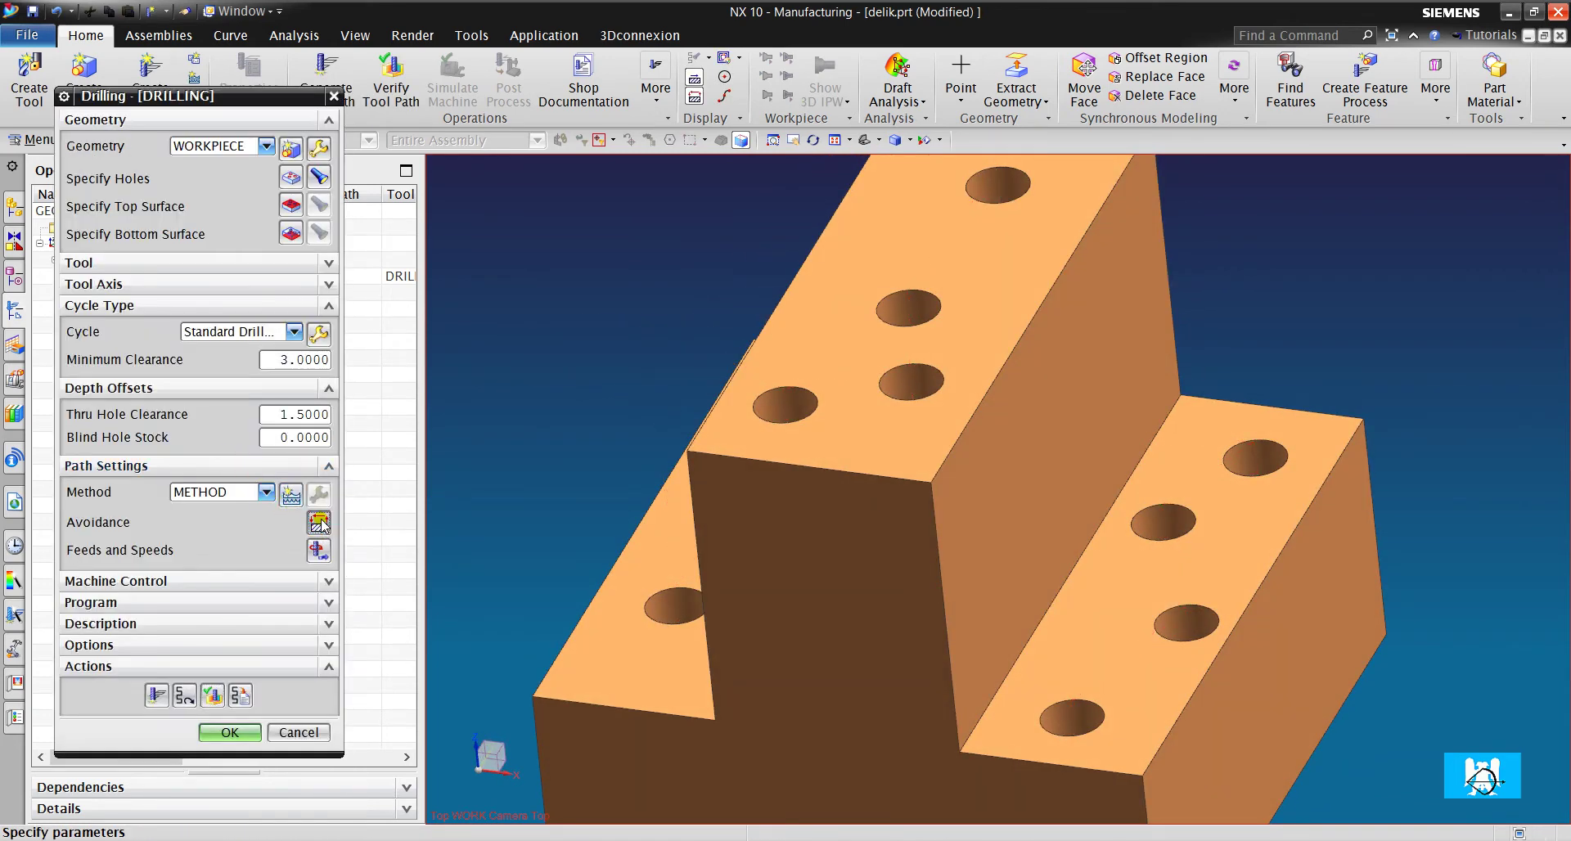
Set the avoidance clearance plane 20 mm above the topmost face of the stepped block.
left_click(320, 522)
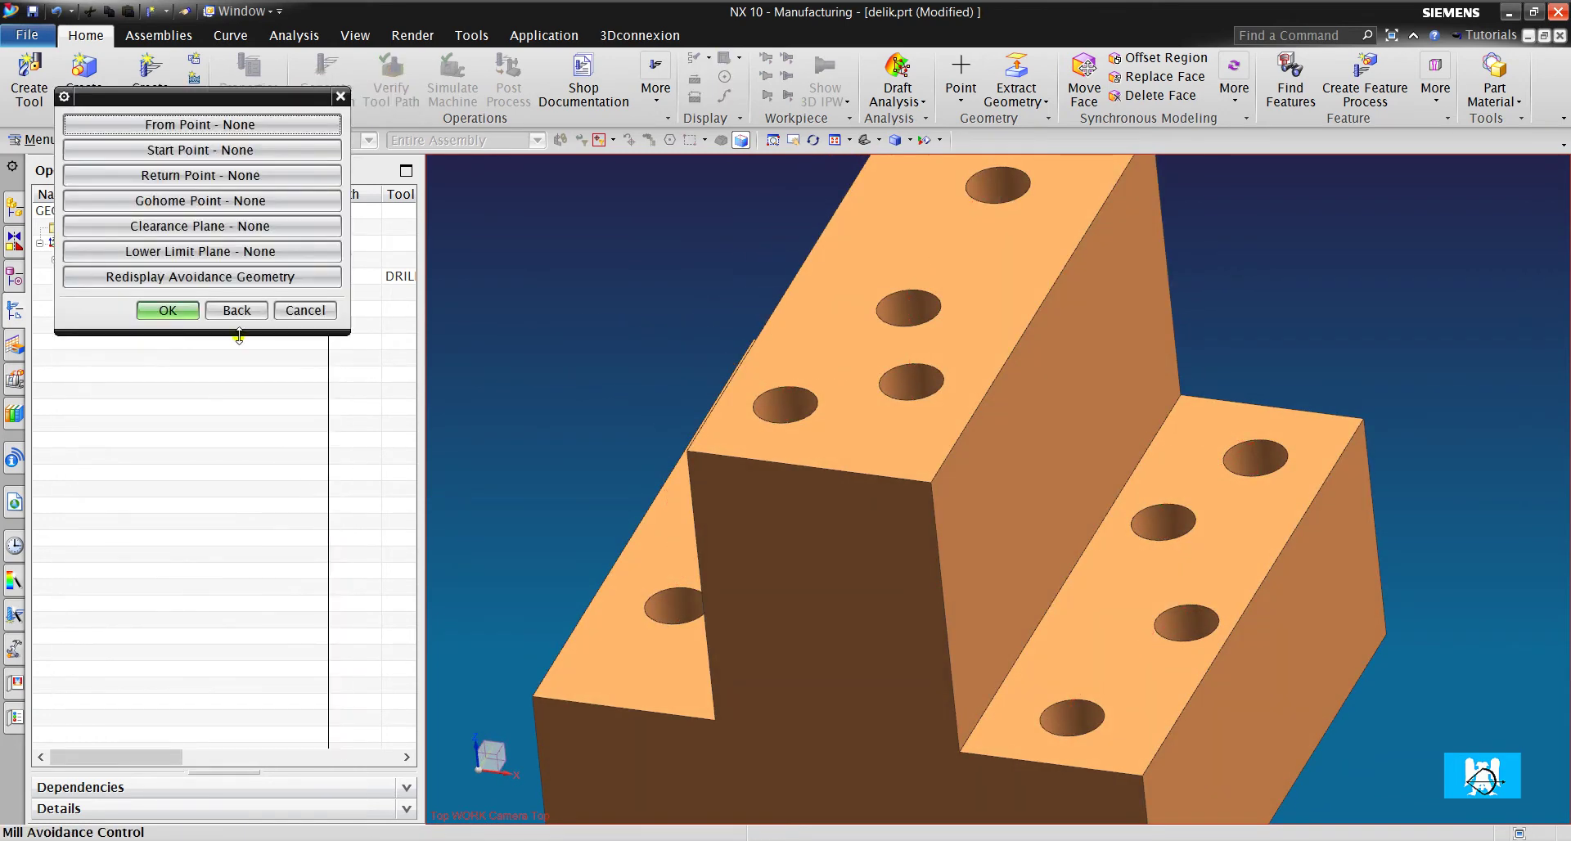
left_click(210, 229)
left_click(233, 121)
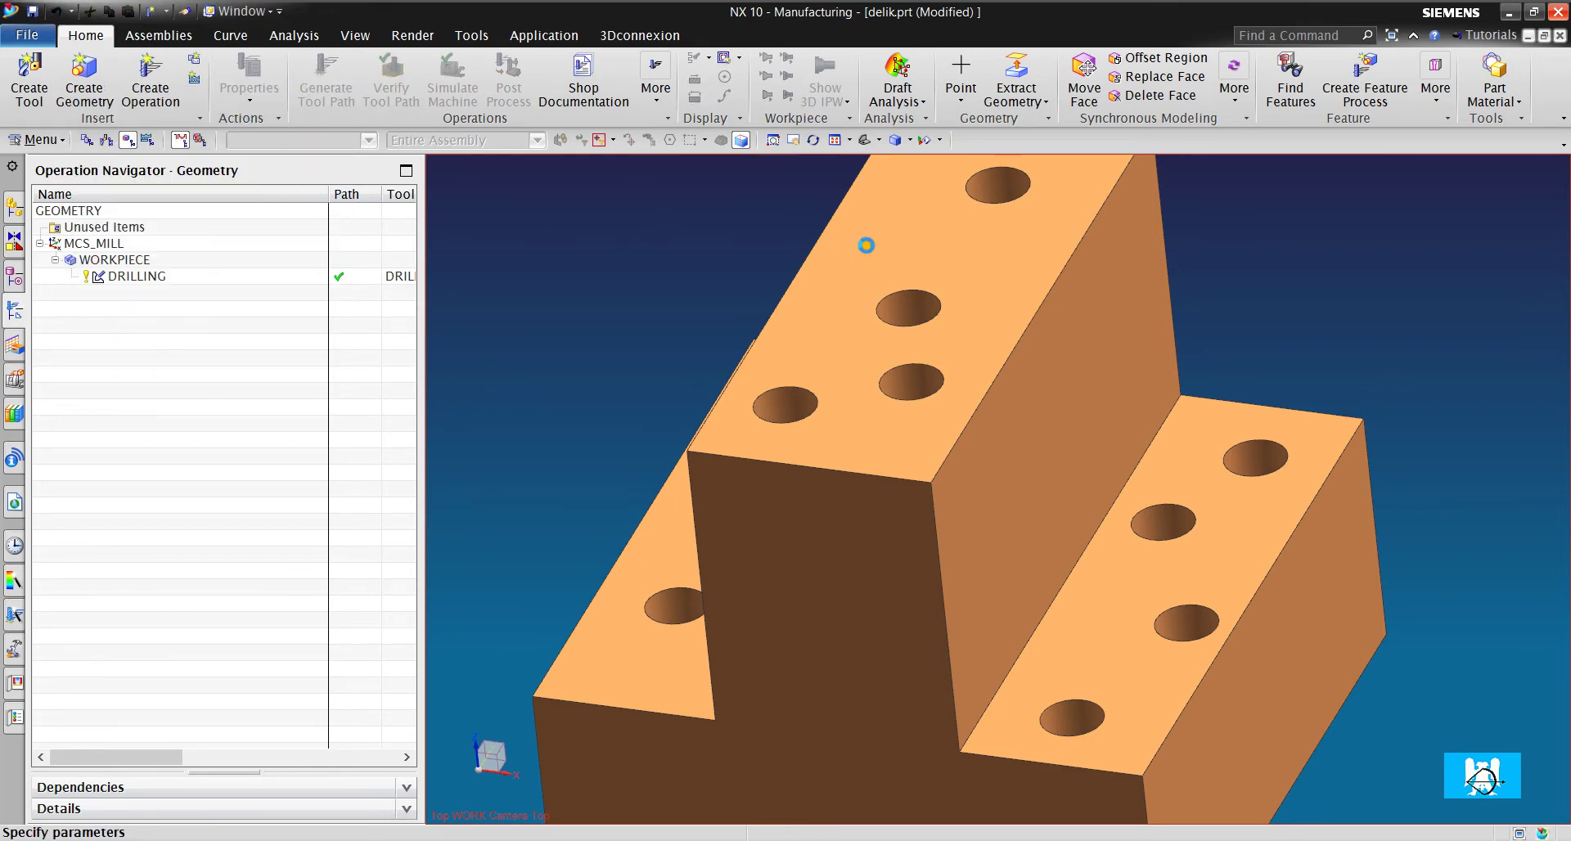
left_click(862, 246)
type("2")
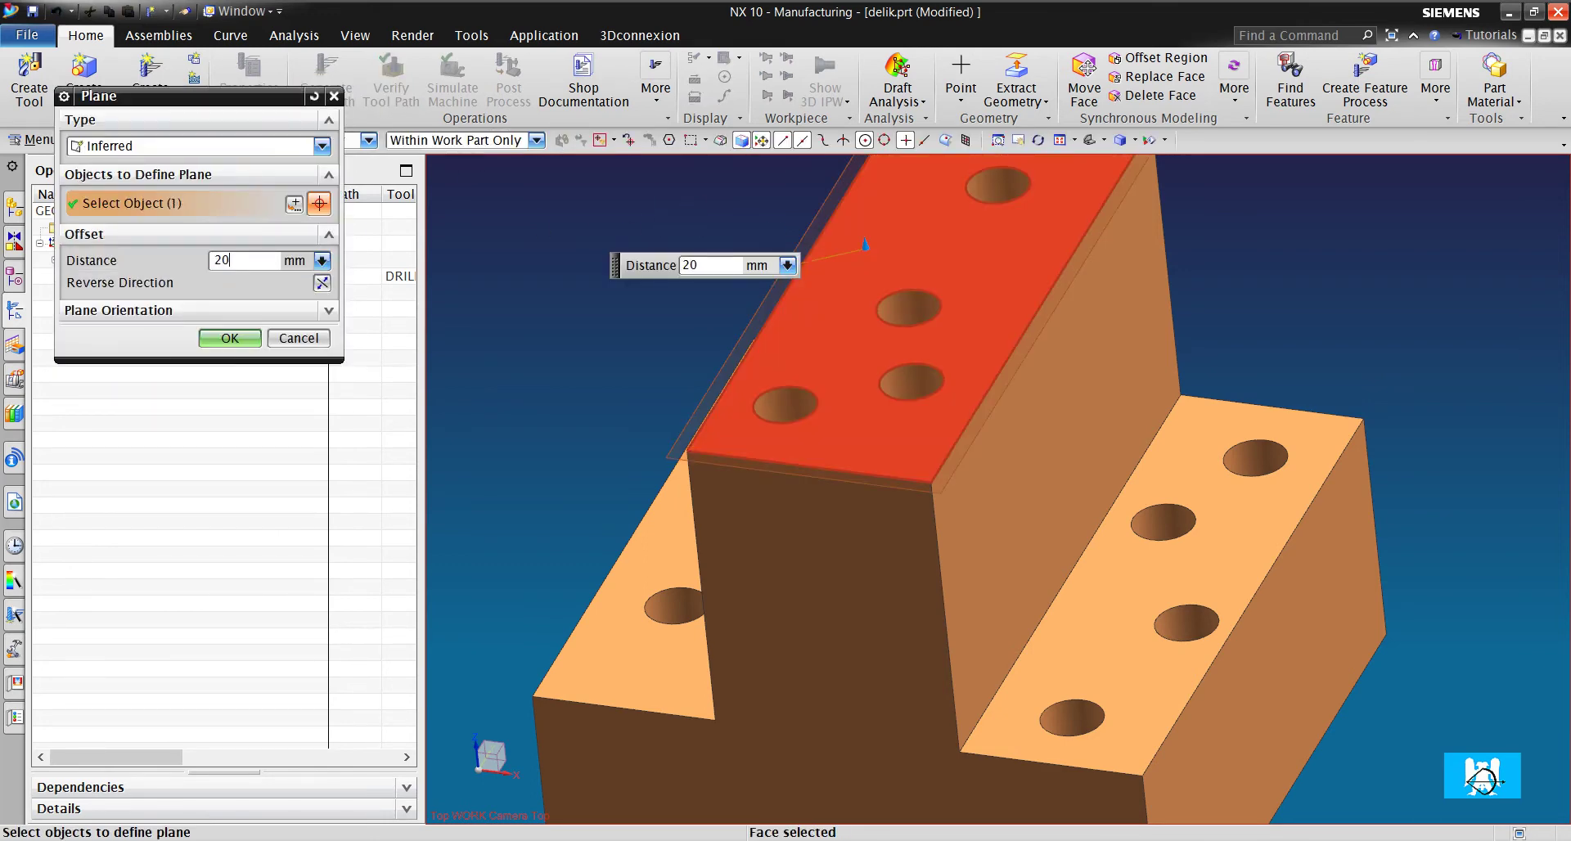
type("0")
key("Return")
left_click(230, 338)
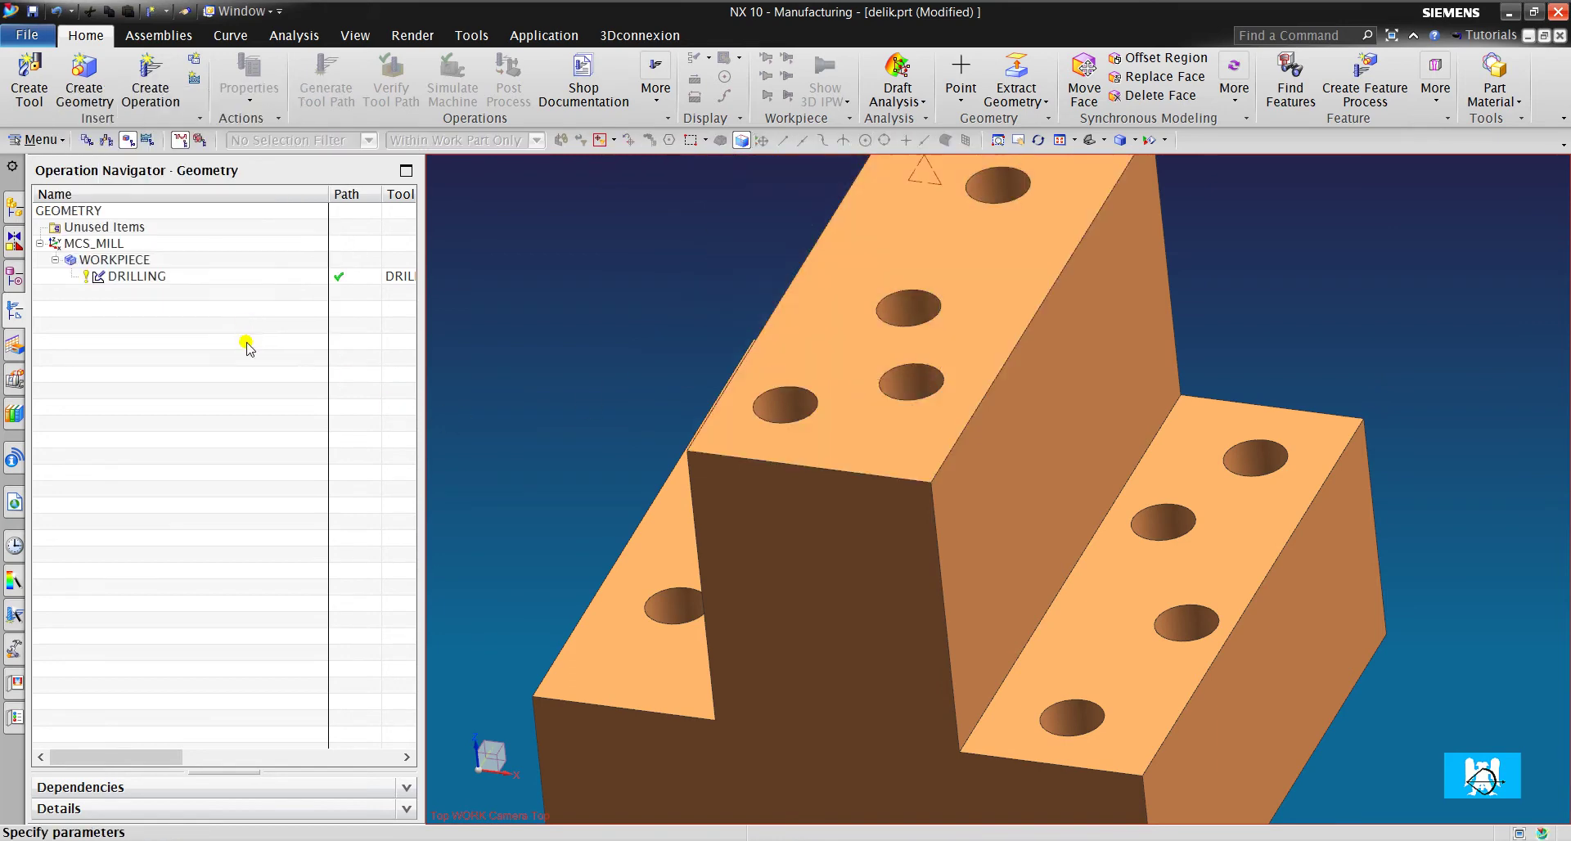
left_click(179, 314)
left_click(177, 313)
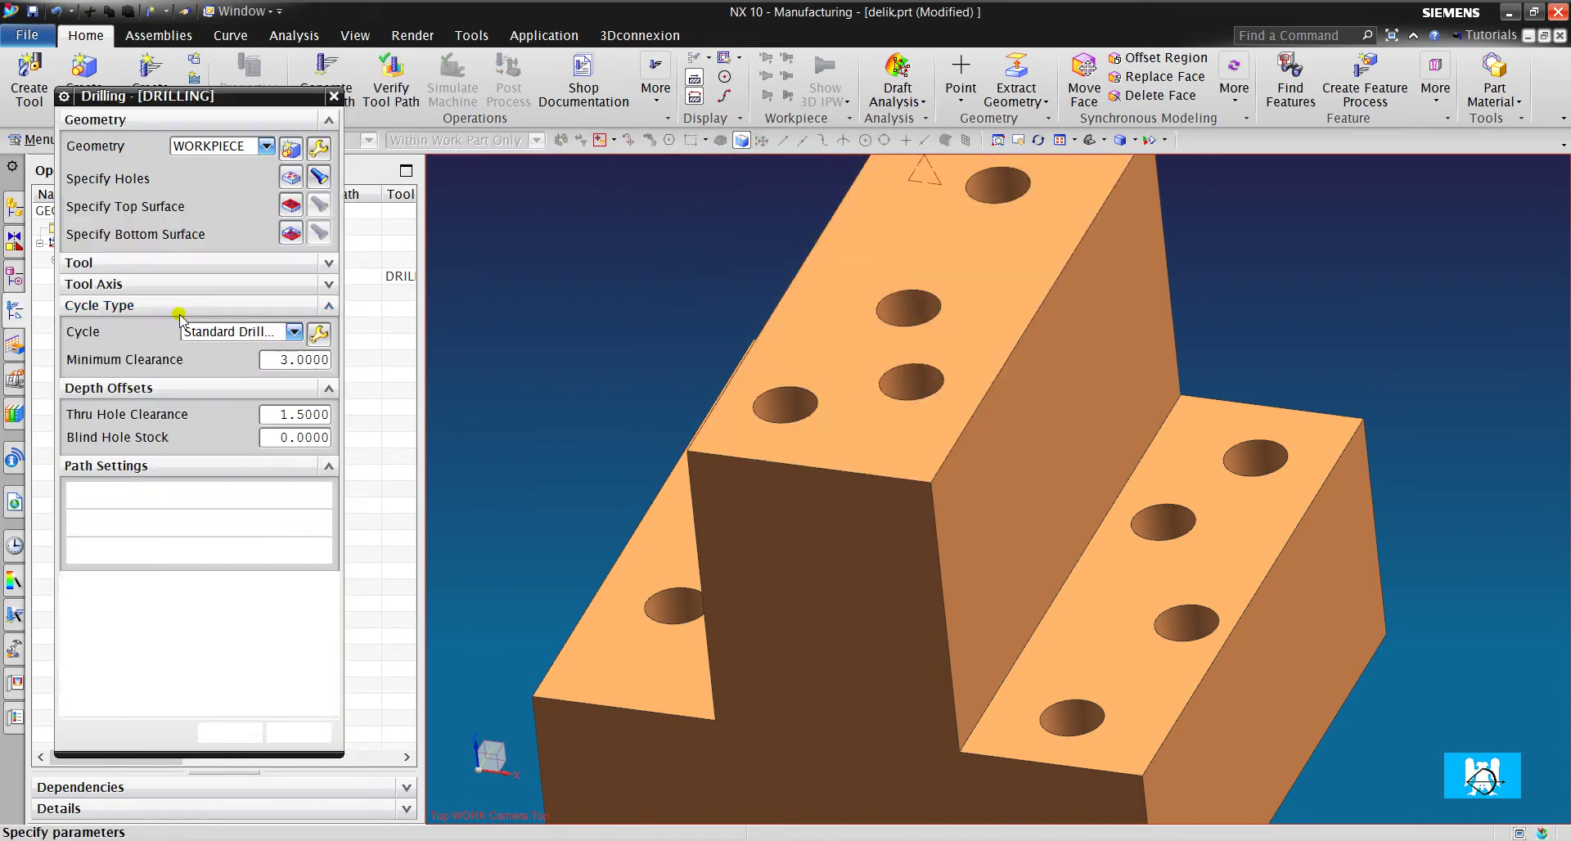
Define an avoid move over the clearance plane from the rear hole of the four-hole lower level to the rear hole of the two-hole level.
left_click(291, 177)
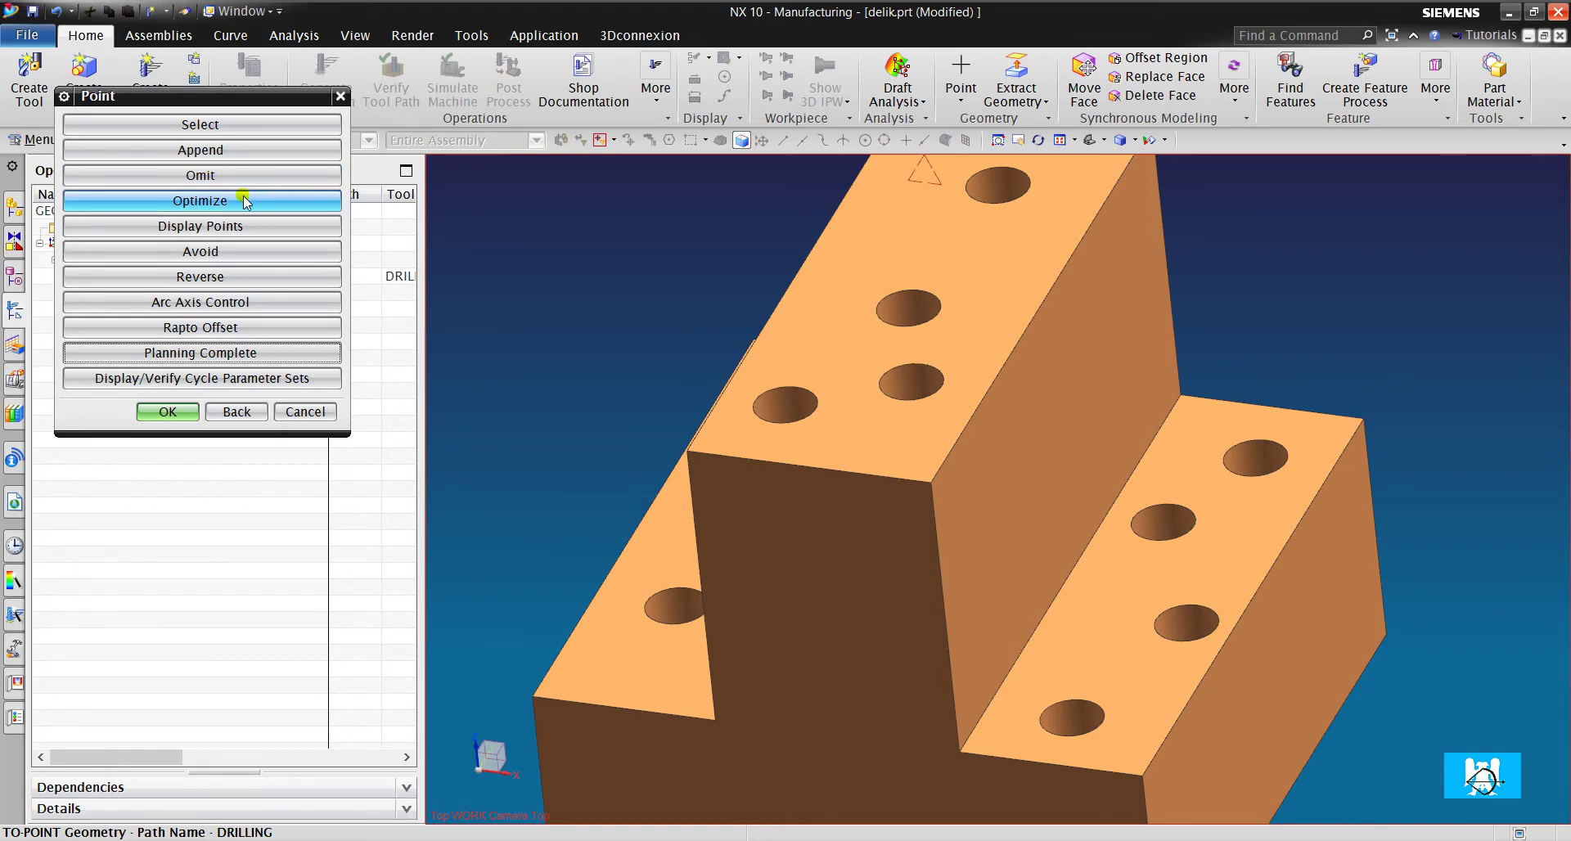
left_click(233, 251)
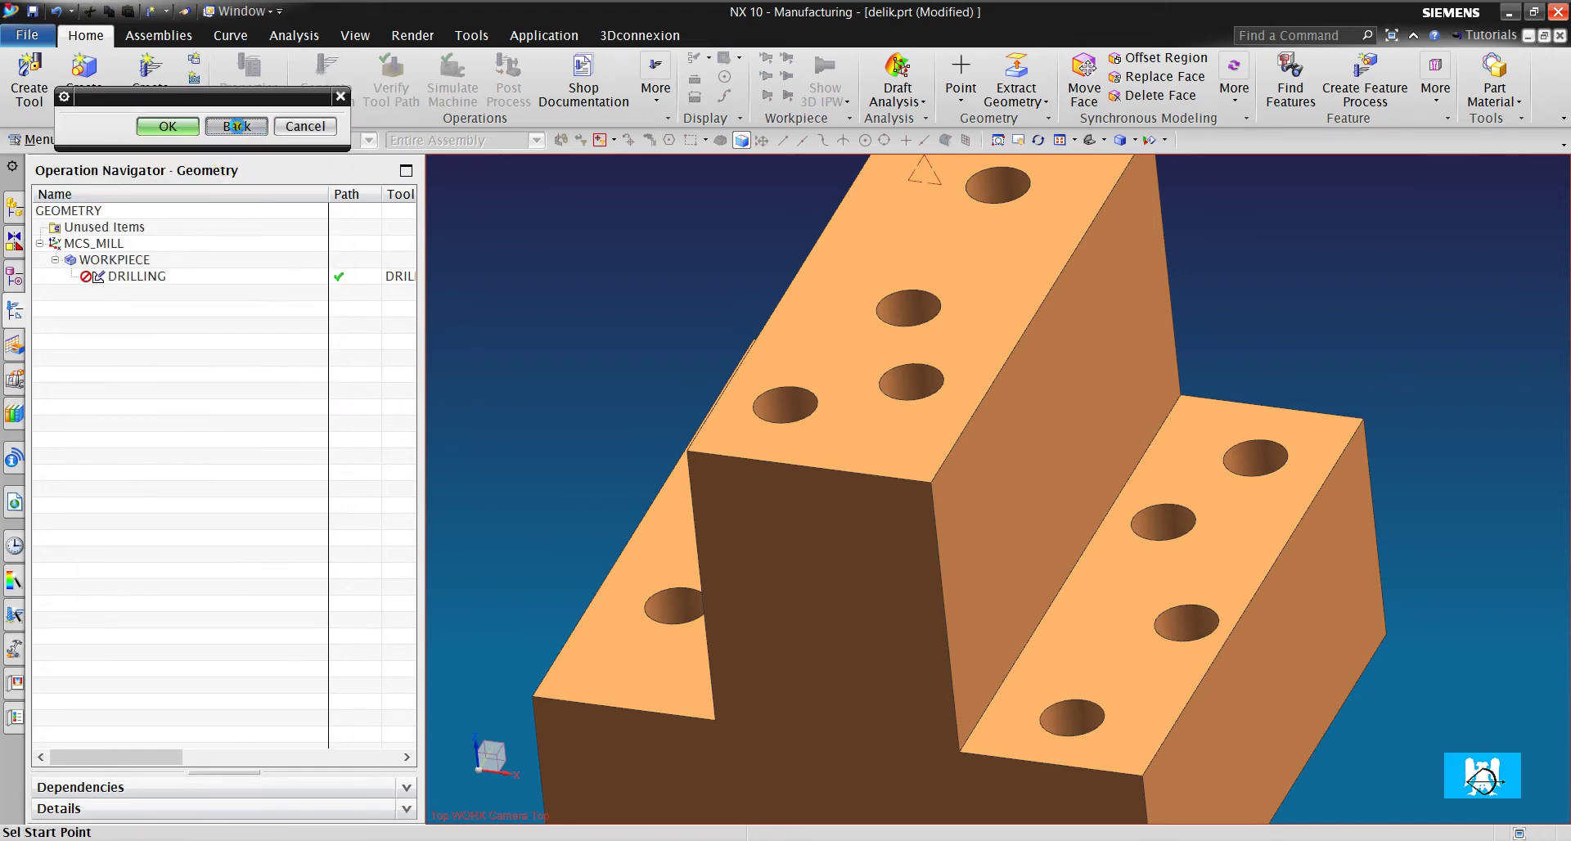
left_click(237, 126)
left_click(238, 226)
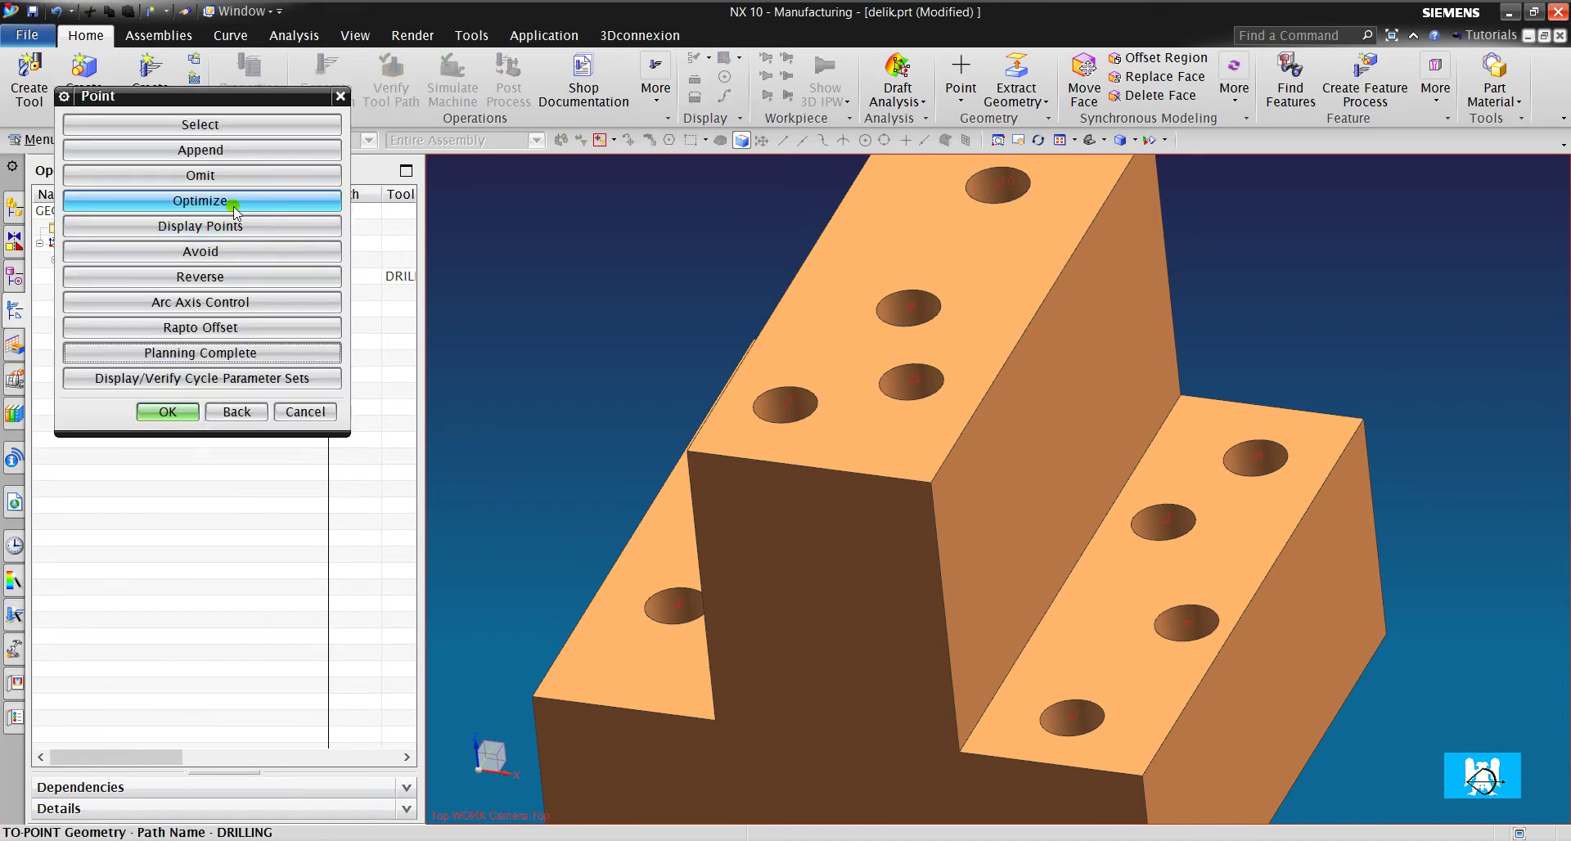
left_click(235, 252)
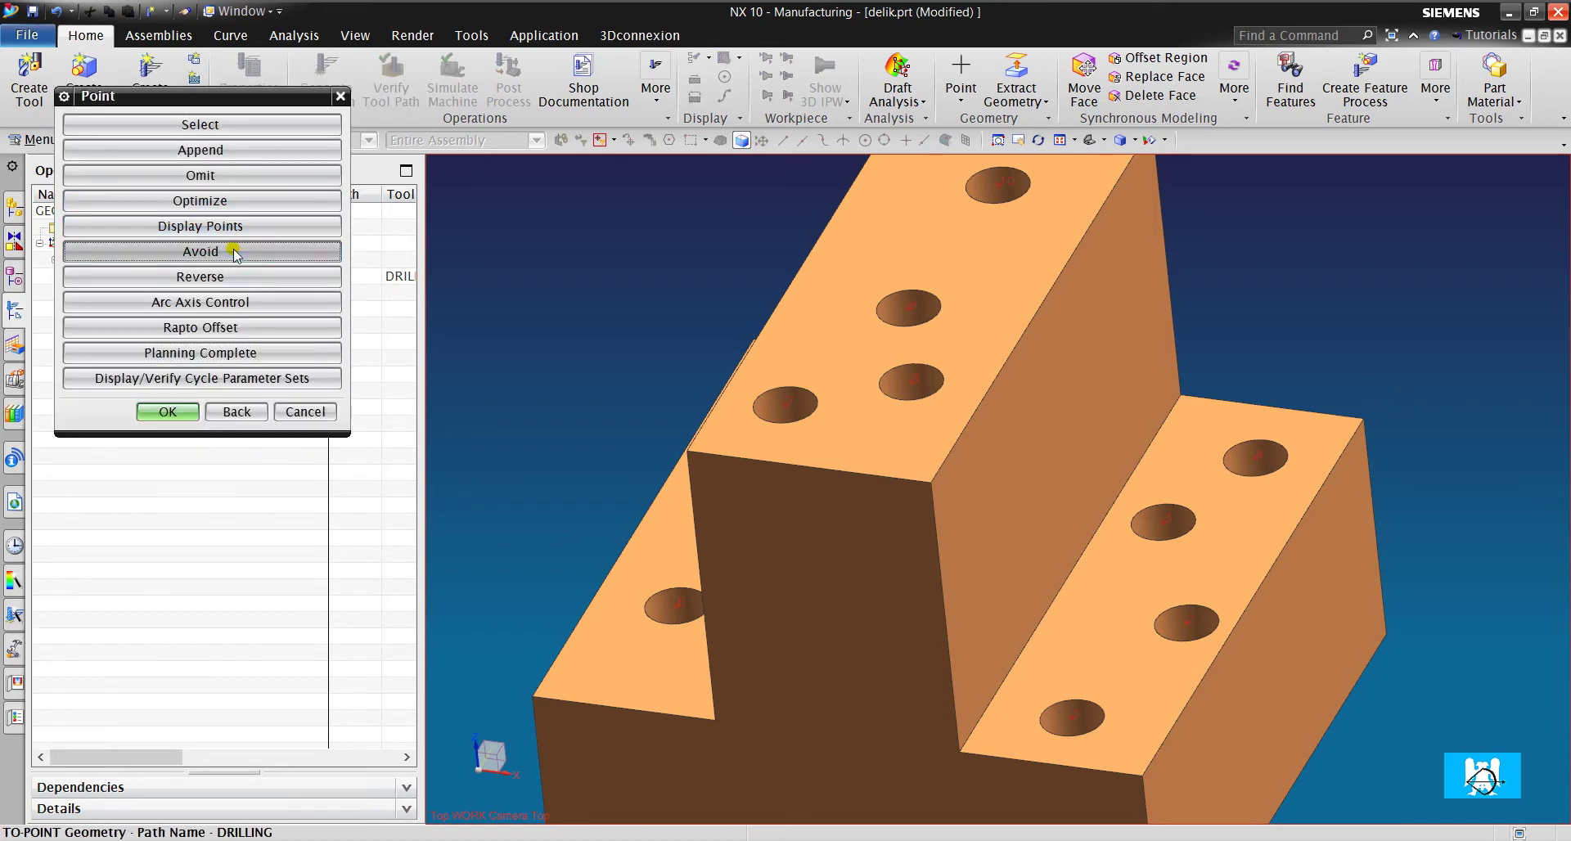
left_click(1258, 461)
mouse_move(1140, 459)
middle_mouse_down()
mouse_move(1182, 474)
mouse_move(1162, 466)
middle_mouse_up()
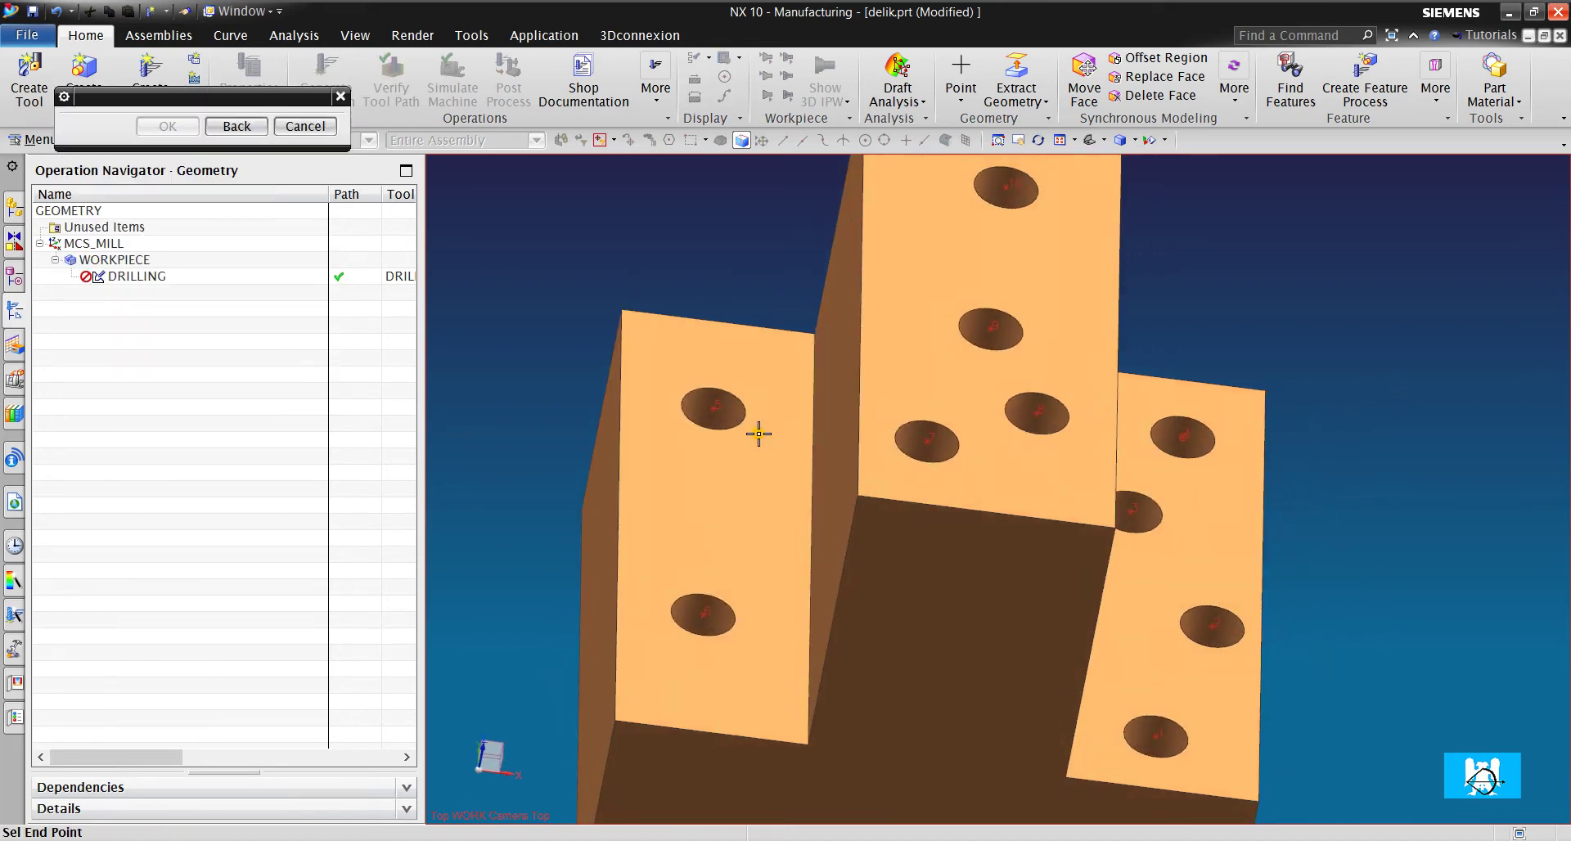
left_click(713, 409)
left_click(235, 128)
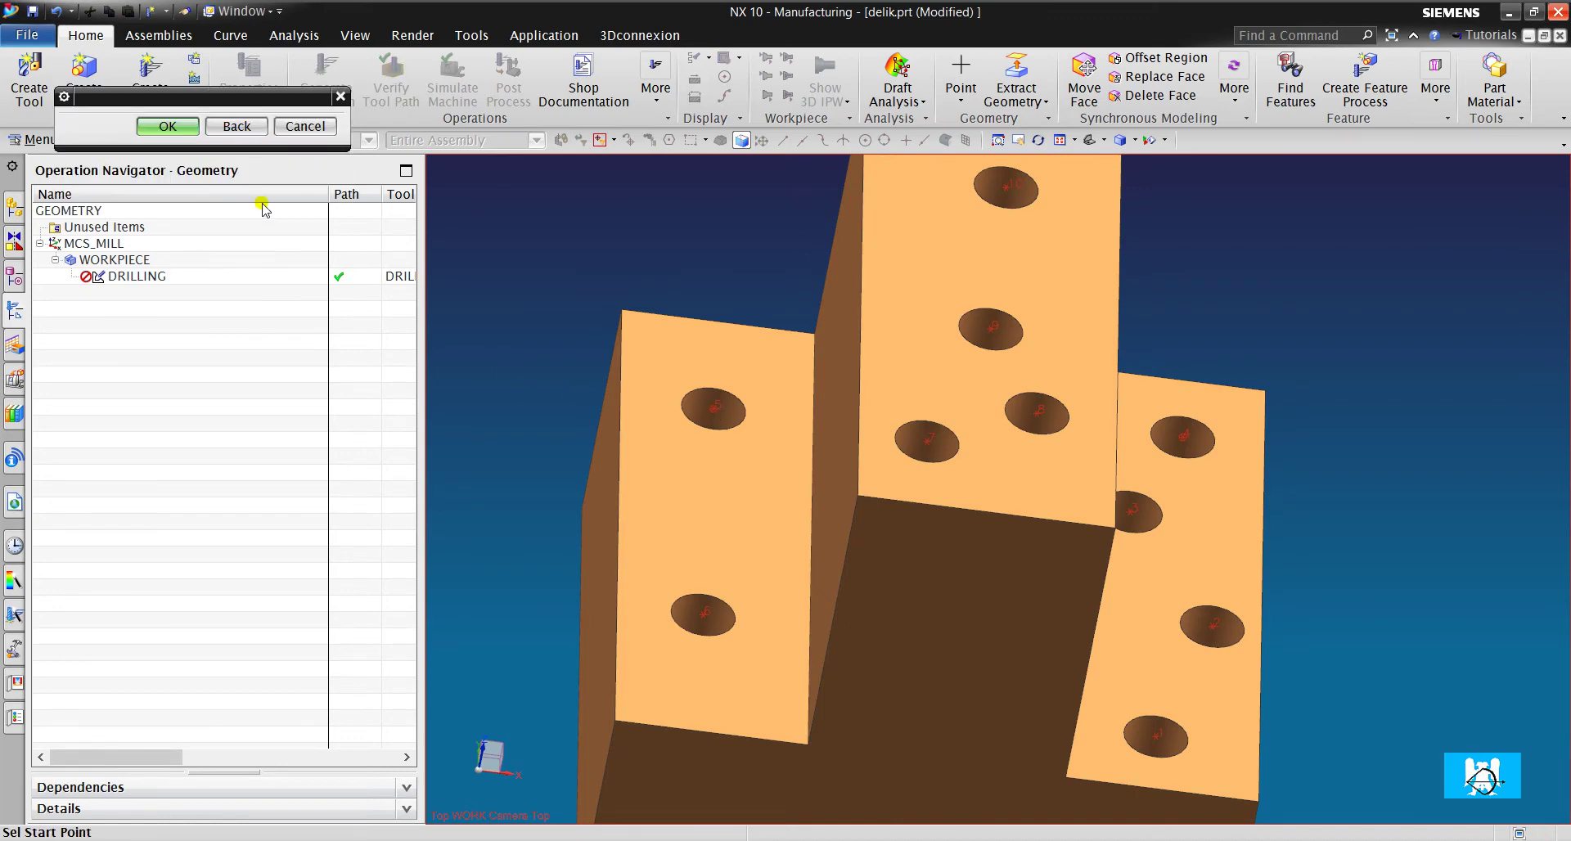
Confirm the hole settings, regenerate the tool path and accept the DRILLING operation.
left_click(171, 127)
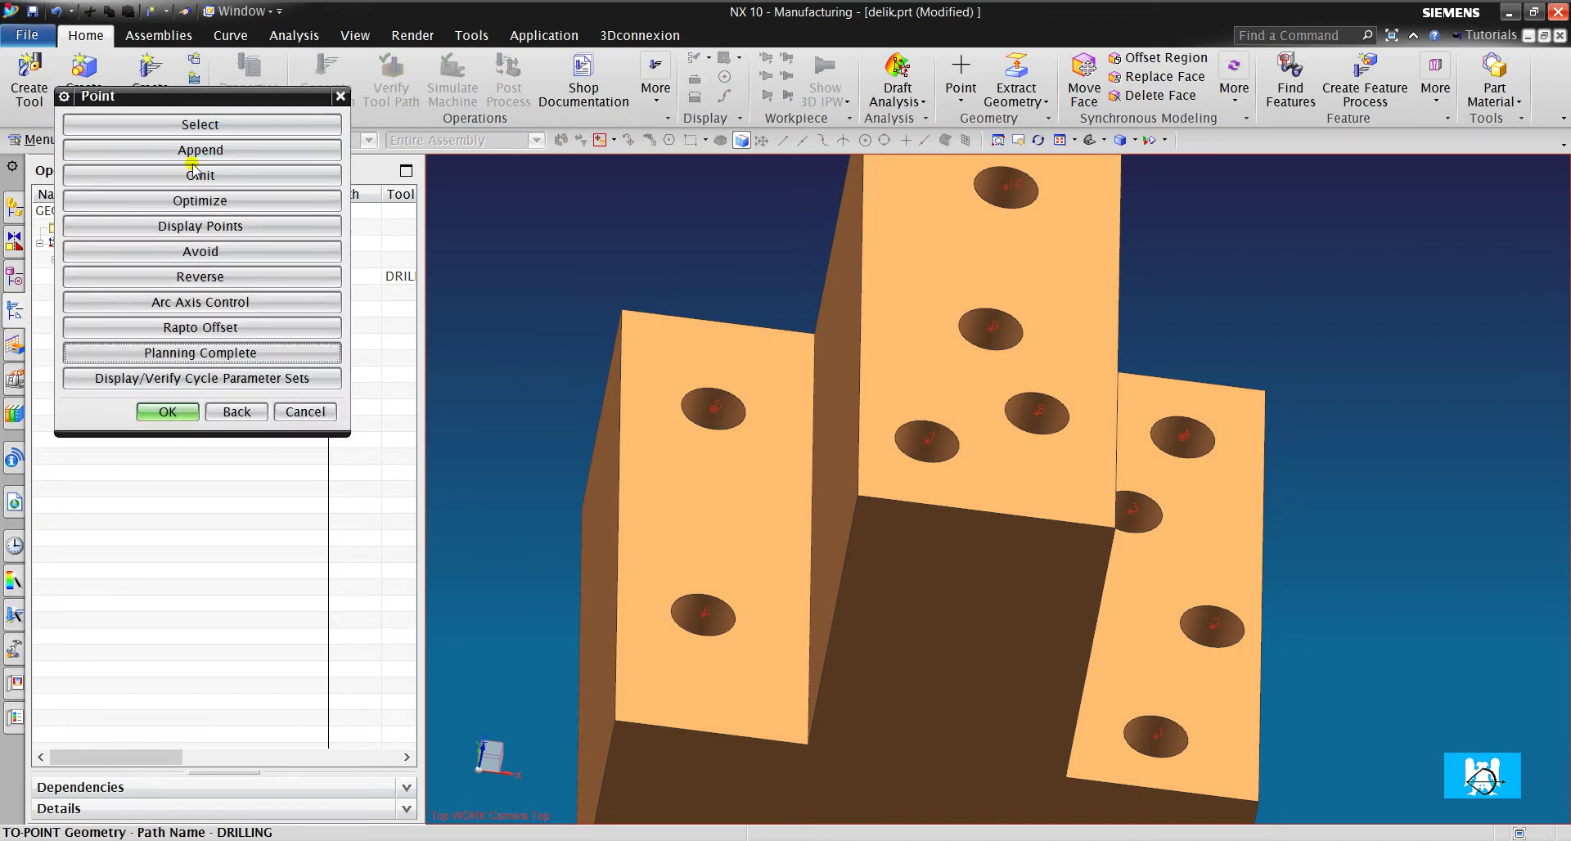
left_click(168, 413)
left_click(157, 696)
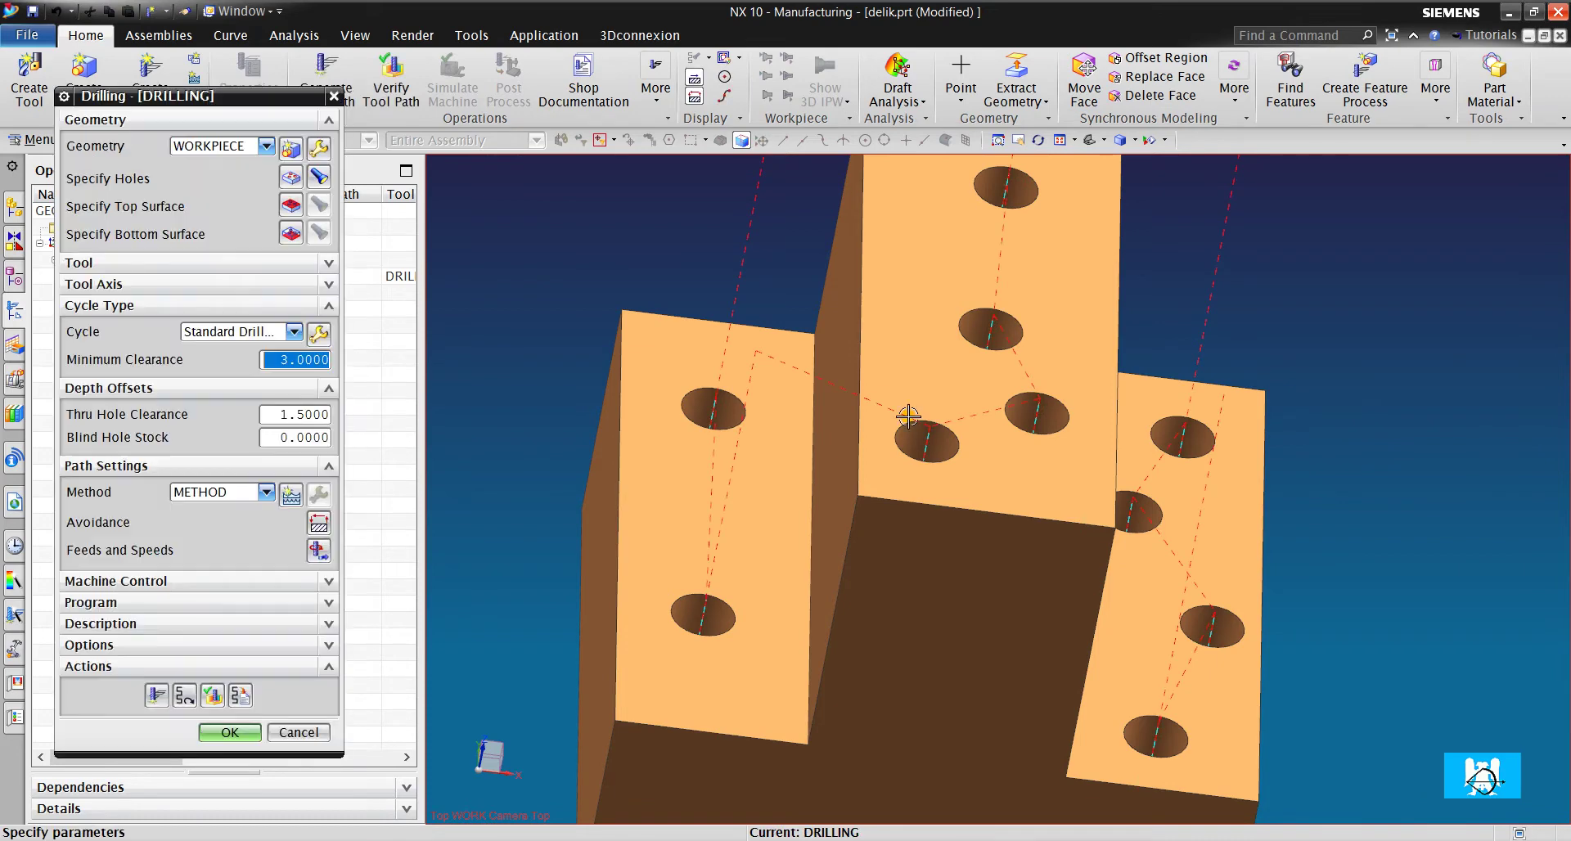
scroll(908, 417, "down", 3)
scroll(967, 324, "up", 2)
middle_click_drag(1013, 352, 965, 337)
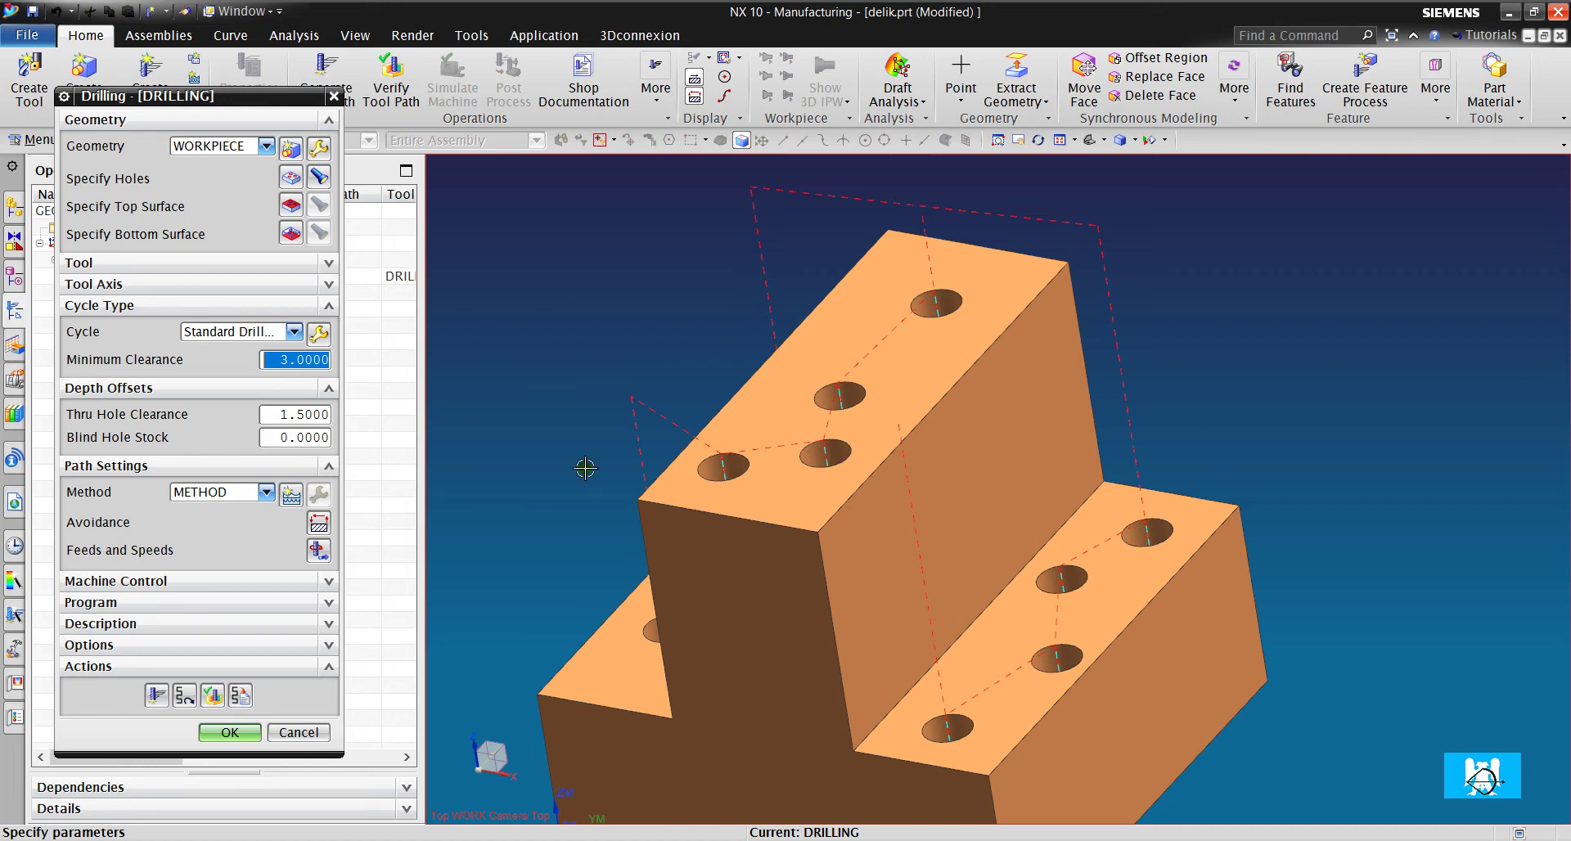
left_click(256, 738)
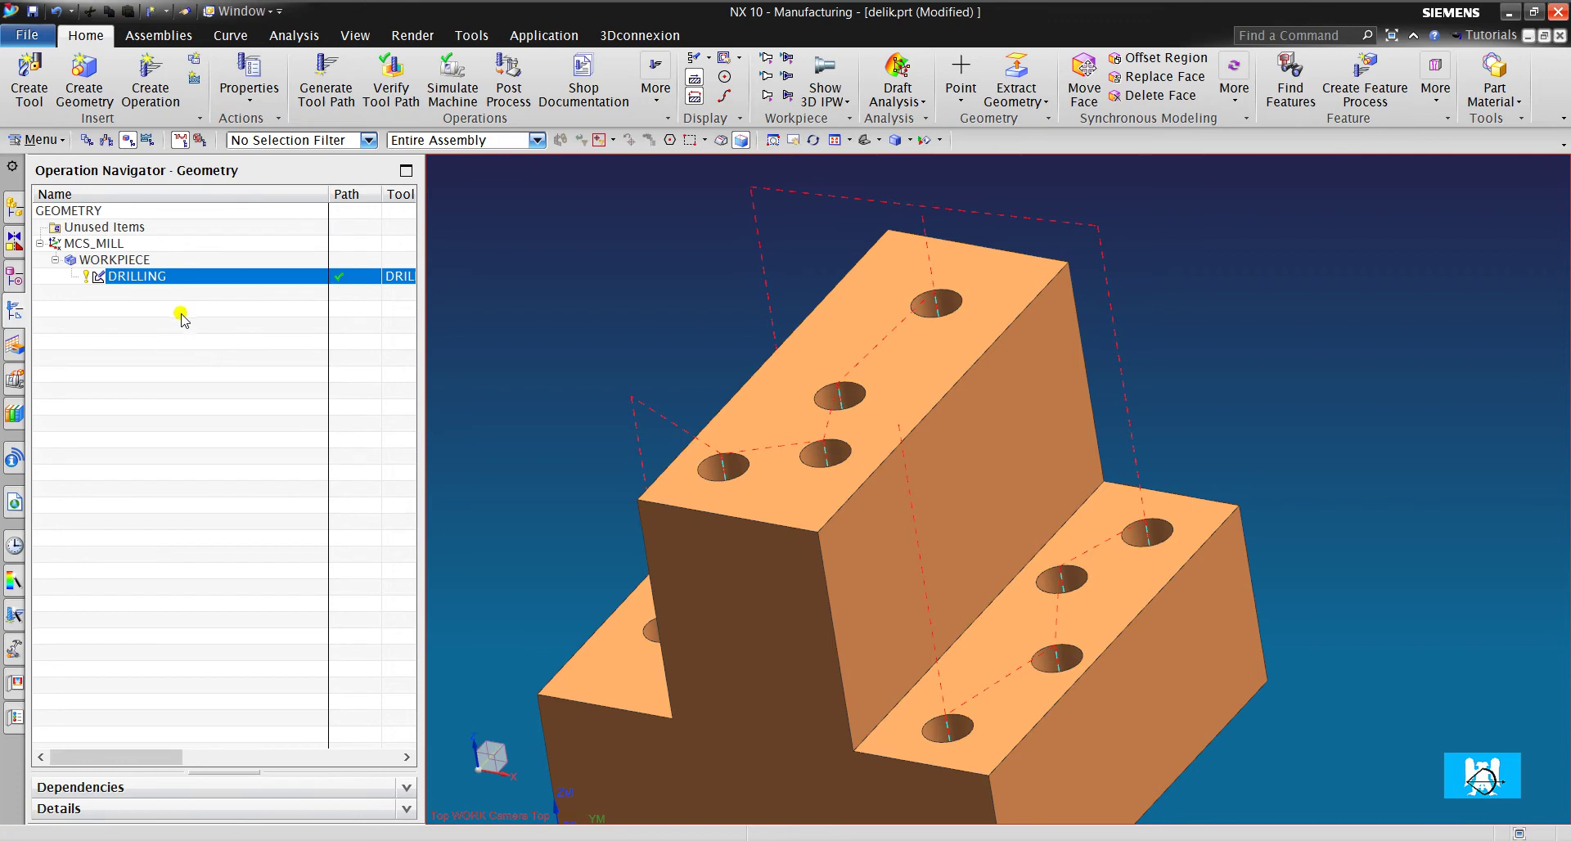
Switch to model1.prt in NX 11 and delete both feature groups with their drilling operations from WORKPIECE.
left_click(150, 82)
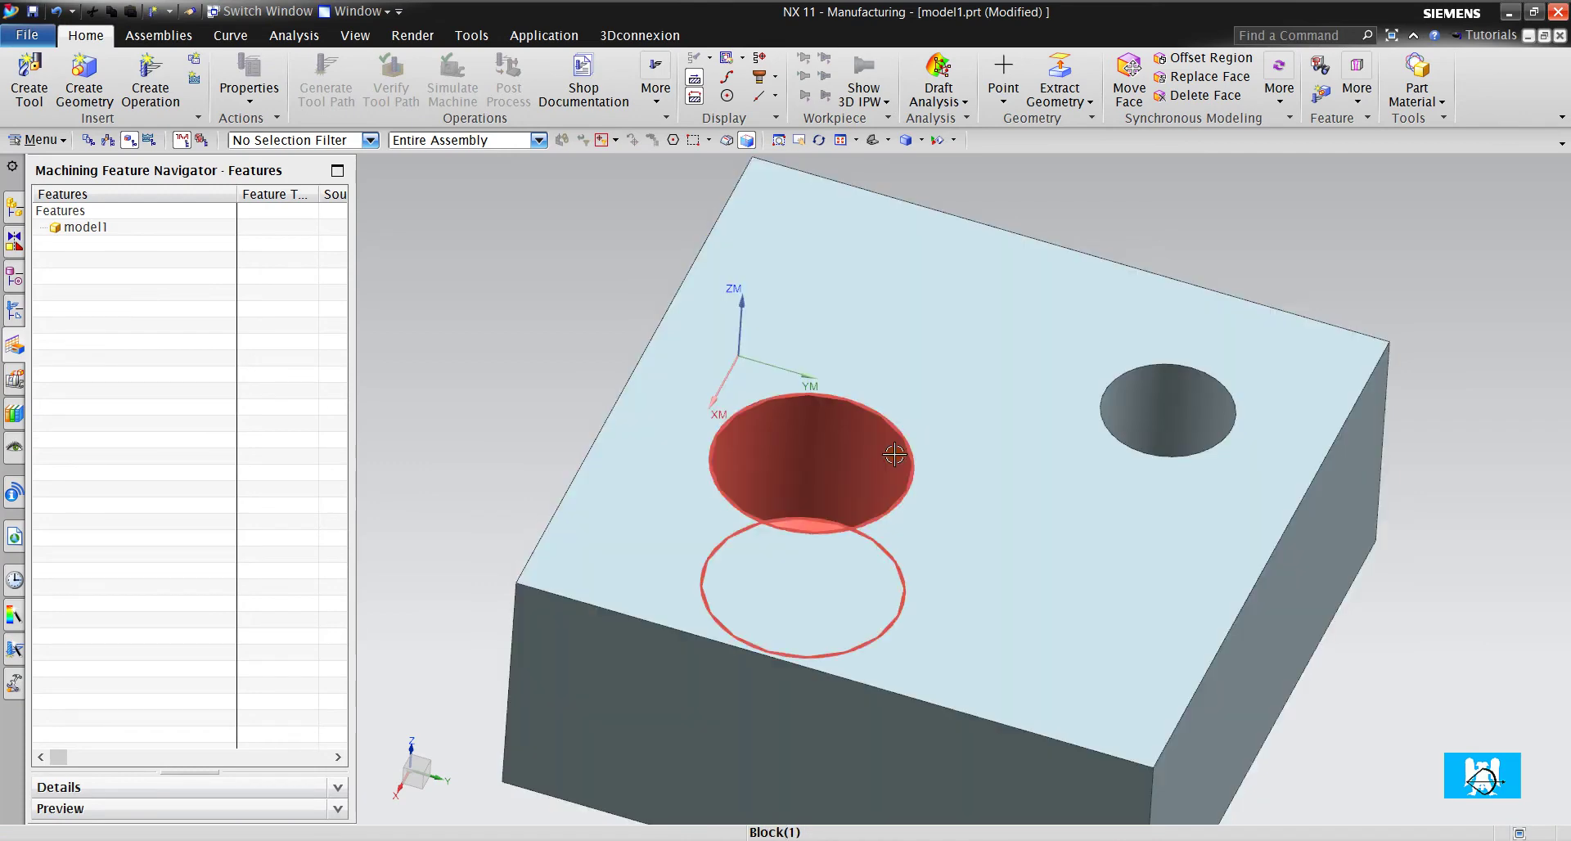
middle_click_drag(810, 396, 886, 441)
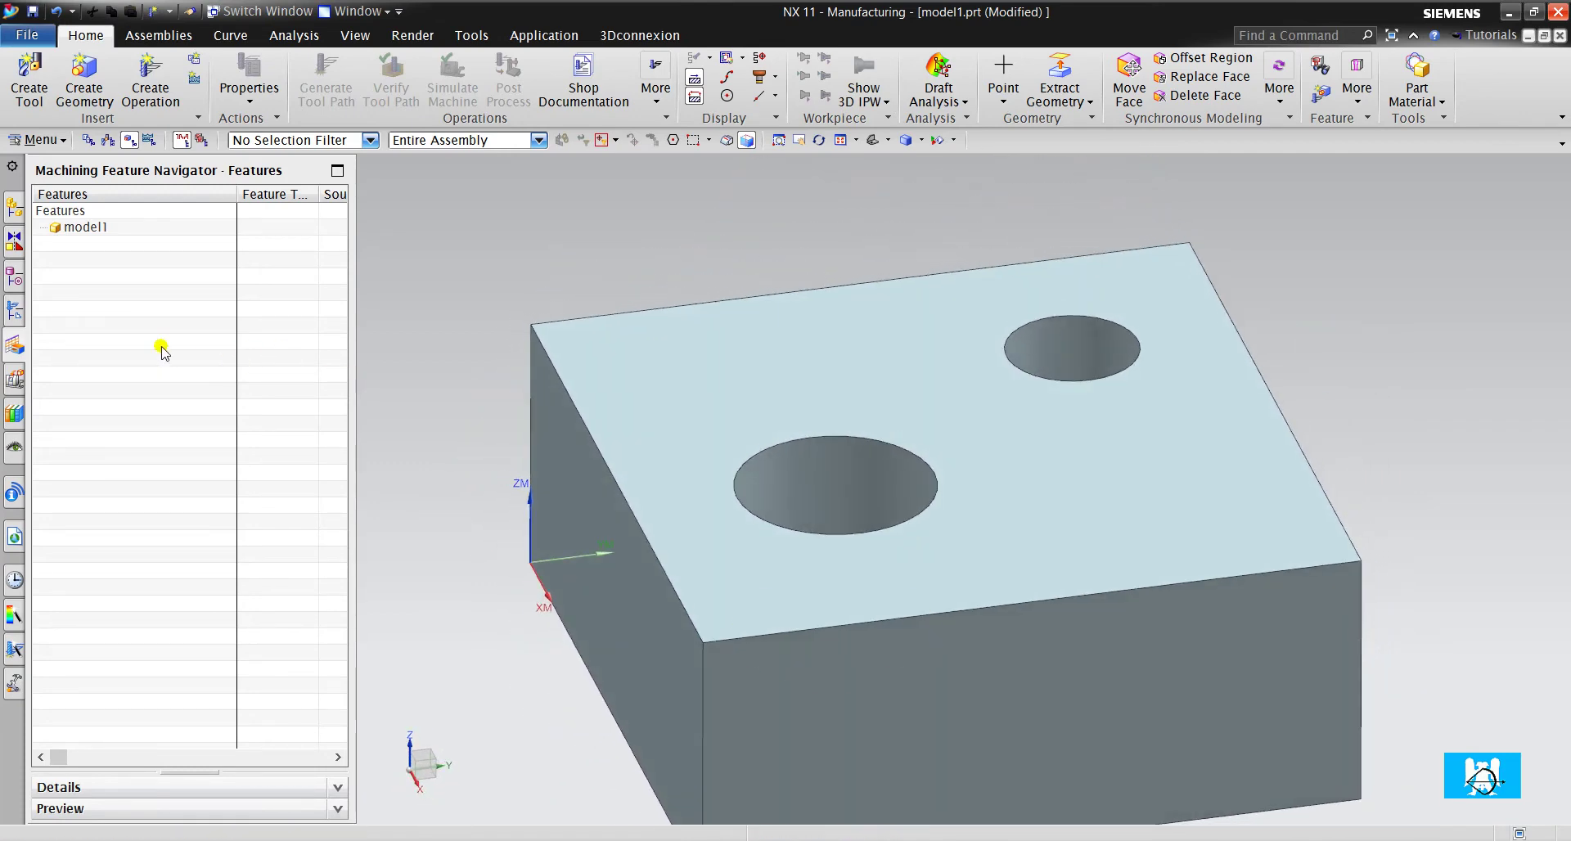
right_click(111, 331)
left_click(14, 309)
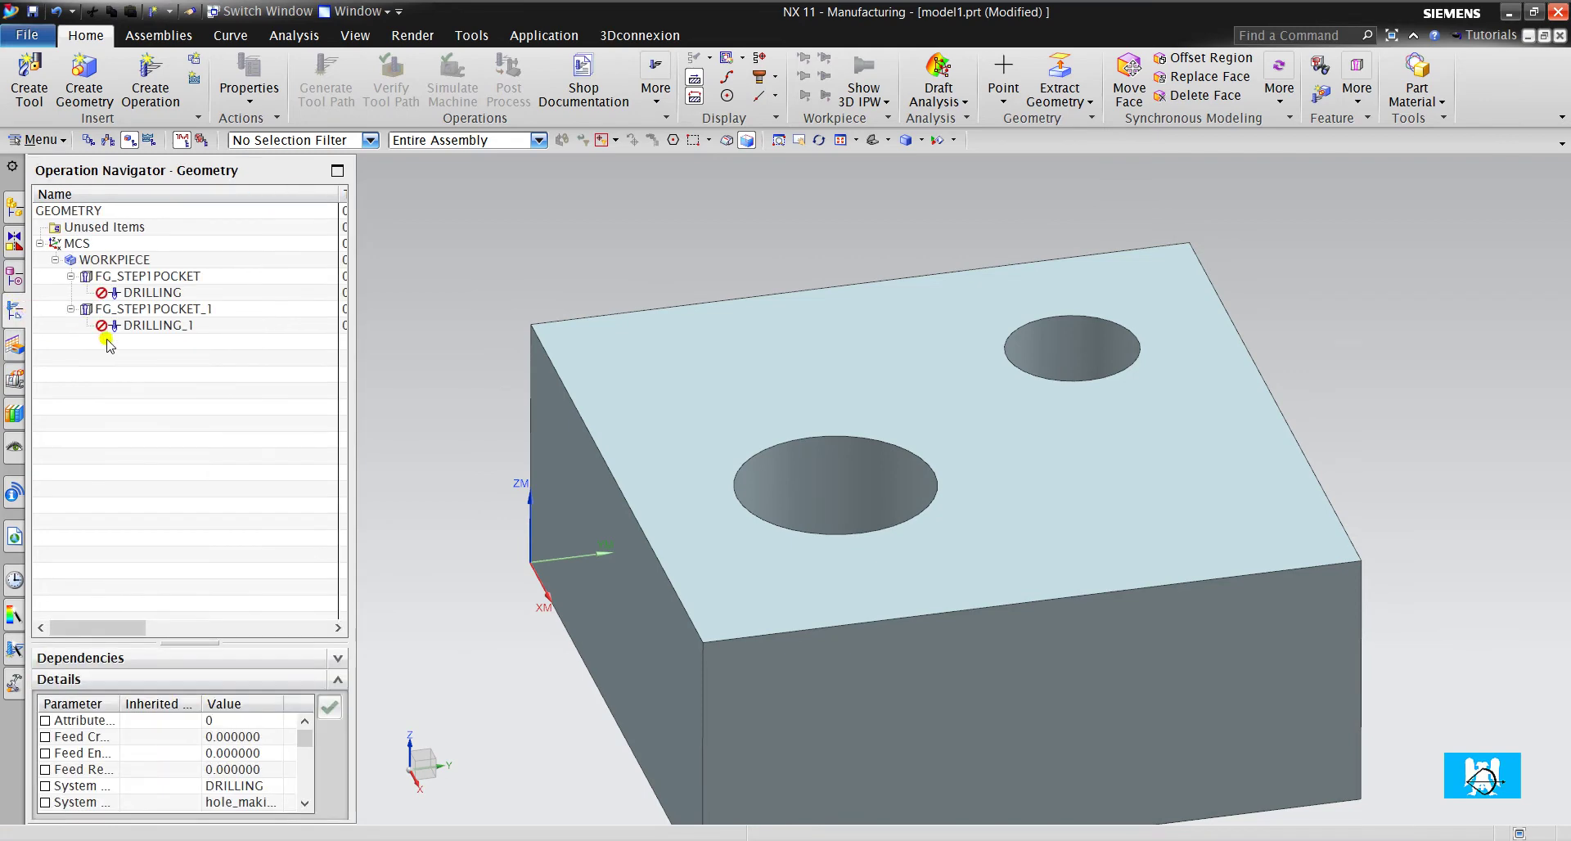
right_click(122, 279)
left_click(162, 348)
right_click(135, 280)
left_click(157, 352)
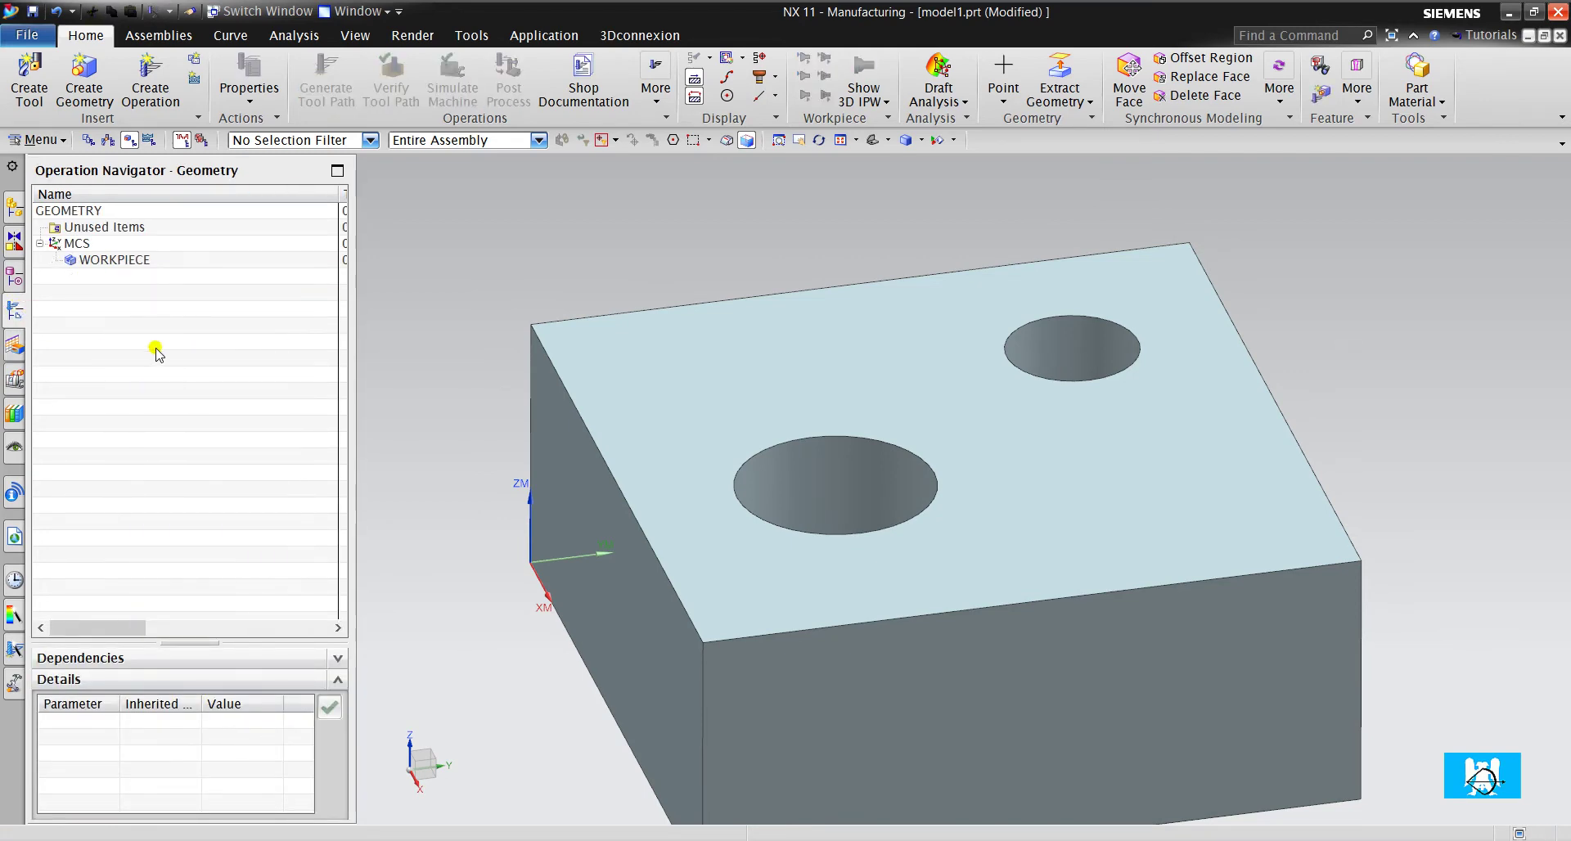
Create a hole_making Drilling operation named DRILLING with the STD_DRILL tool and WORKPIECE geometry.
left_click(150, 89)
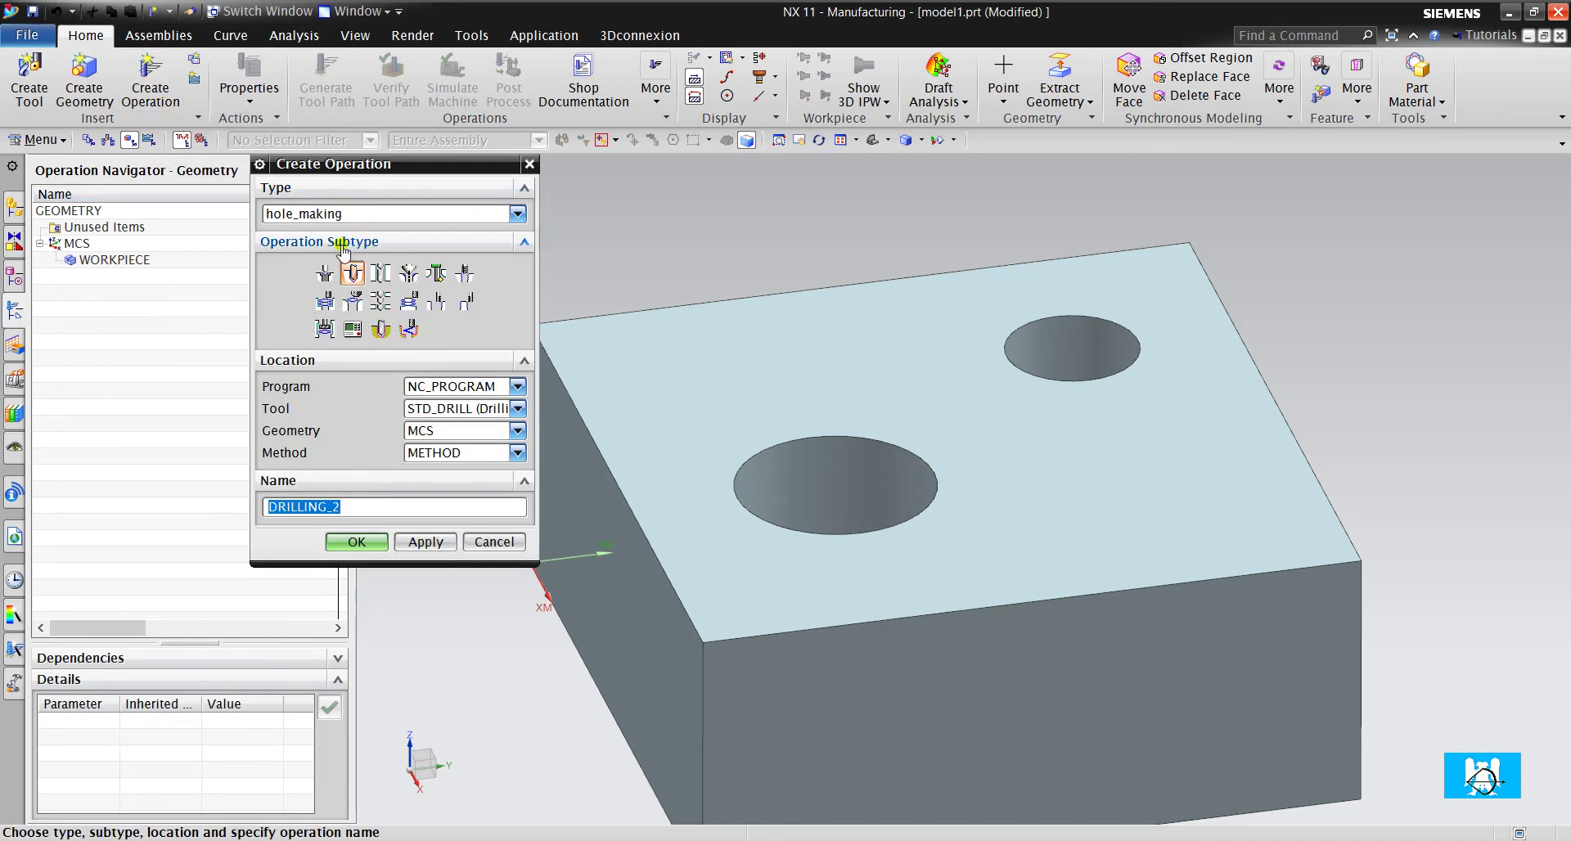
left_click(344, 213)
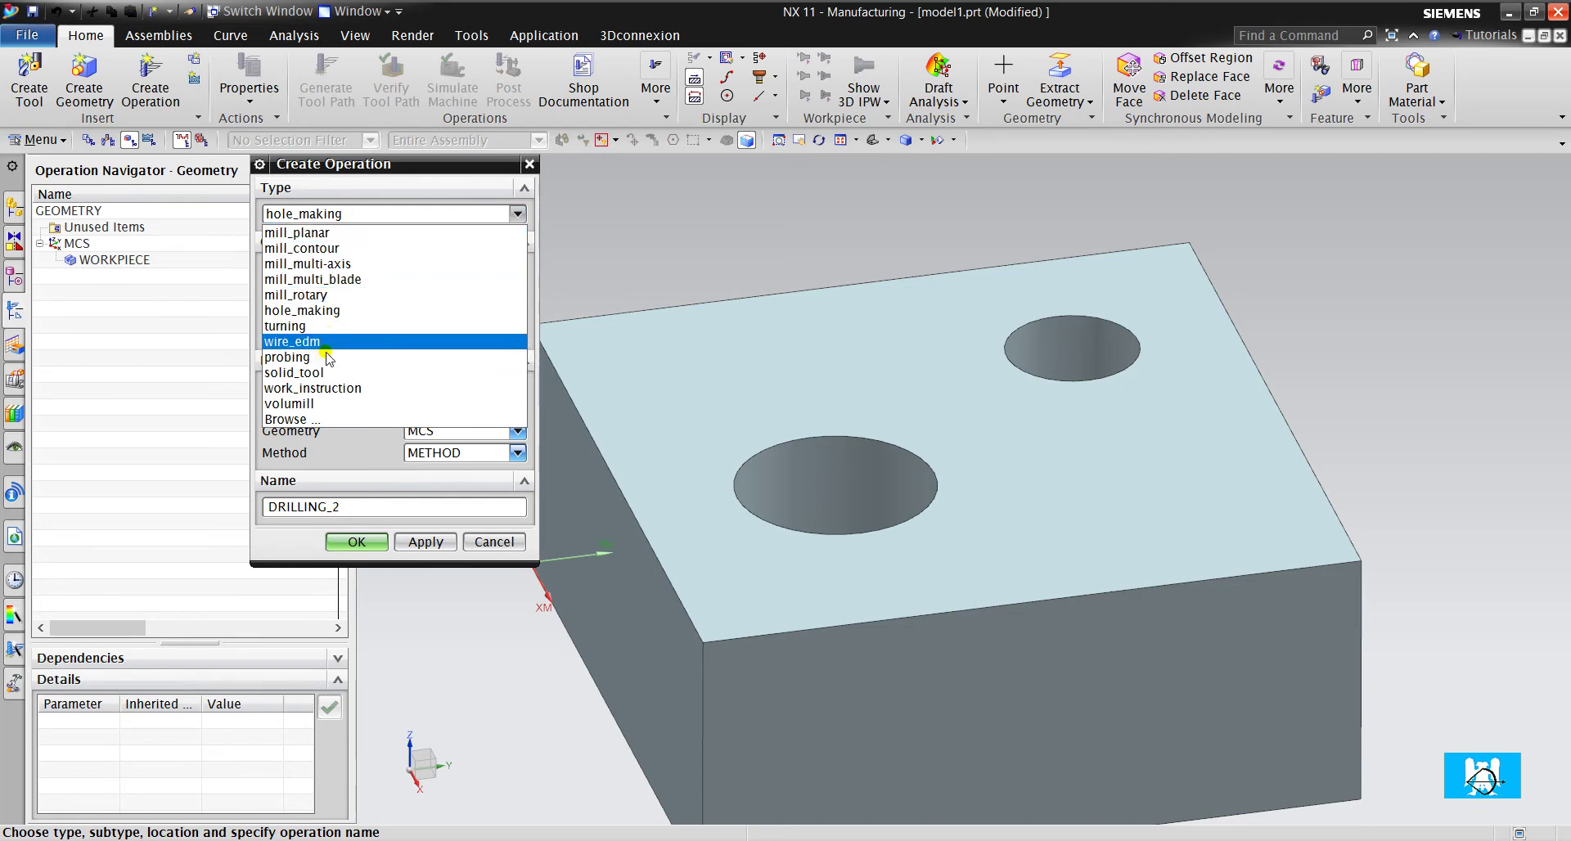
left_click(332, 311)
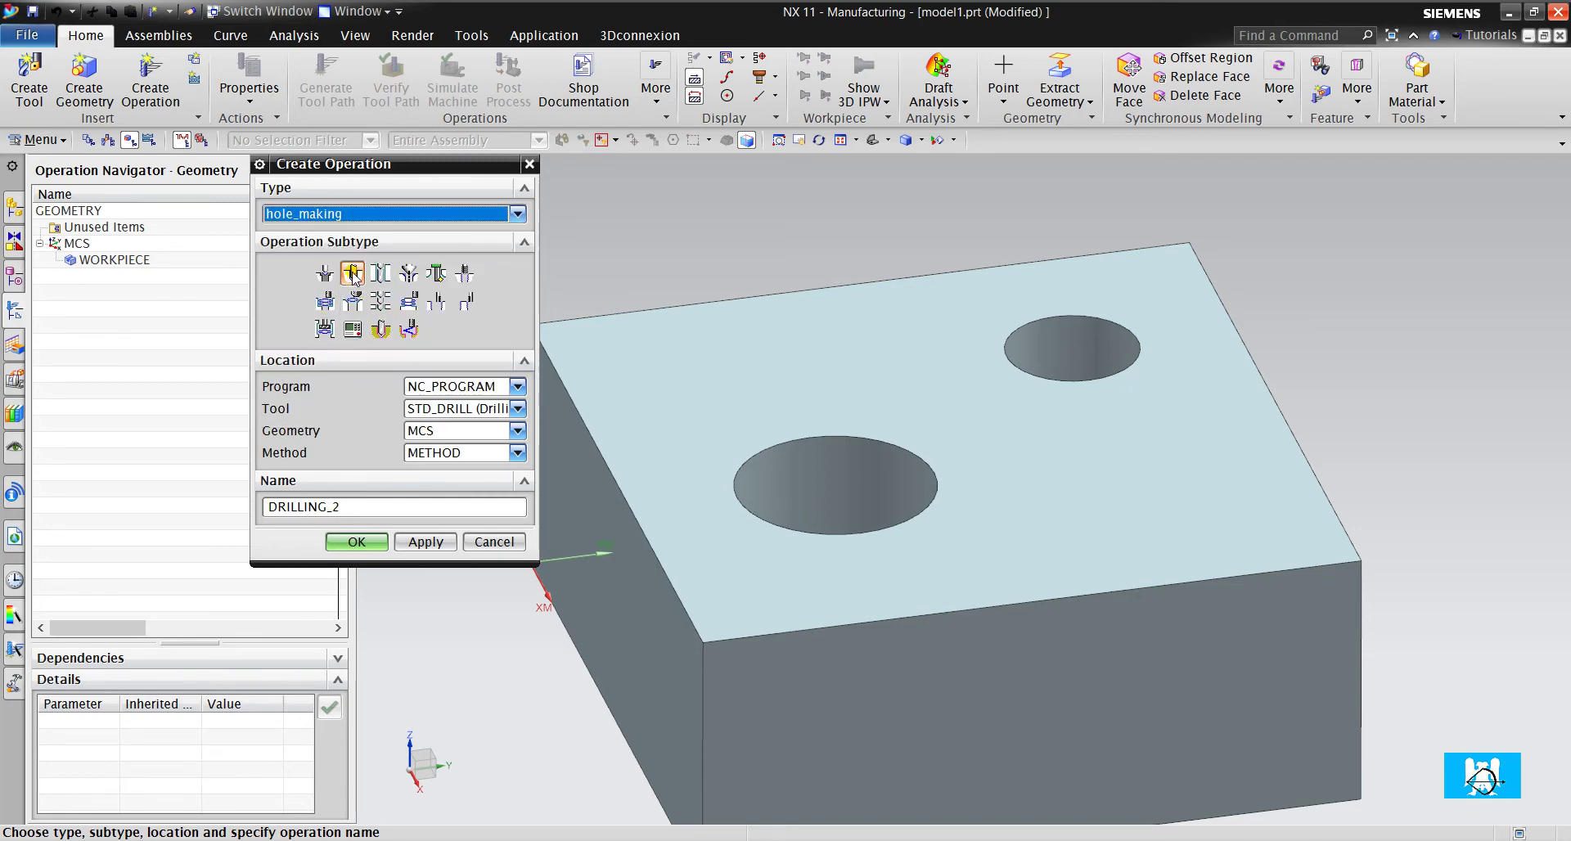
left_click(352, 275)
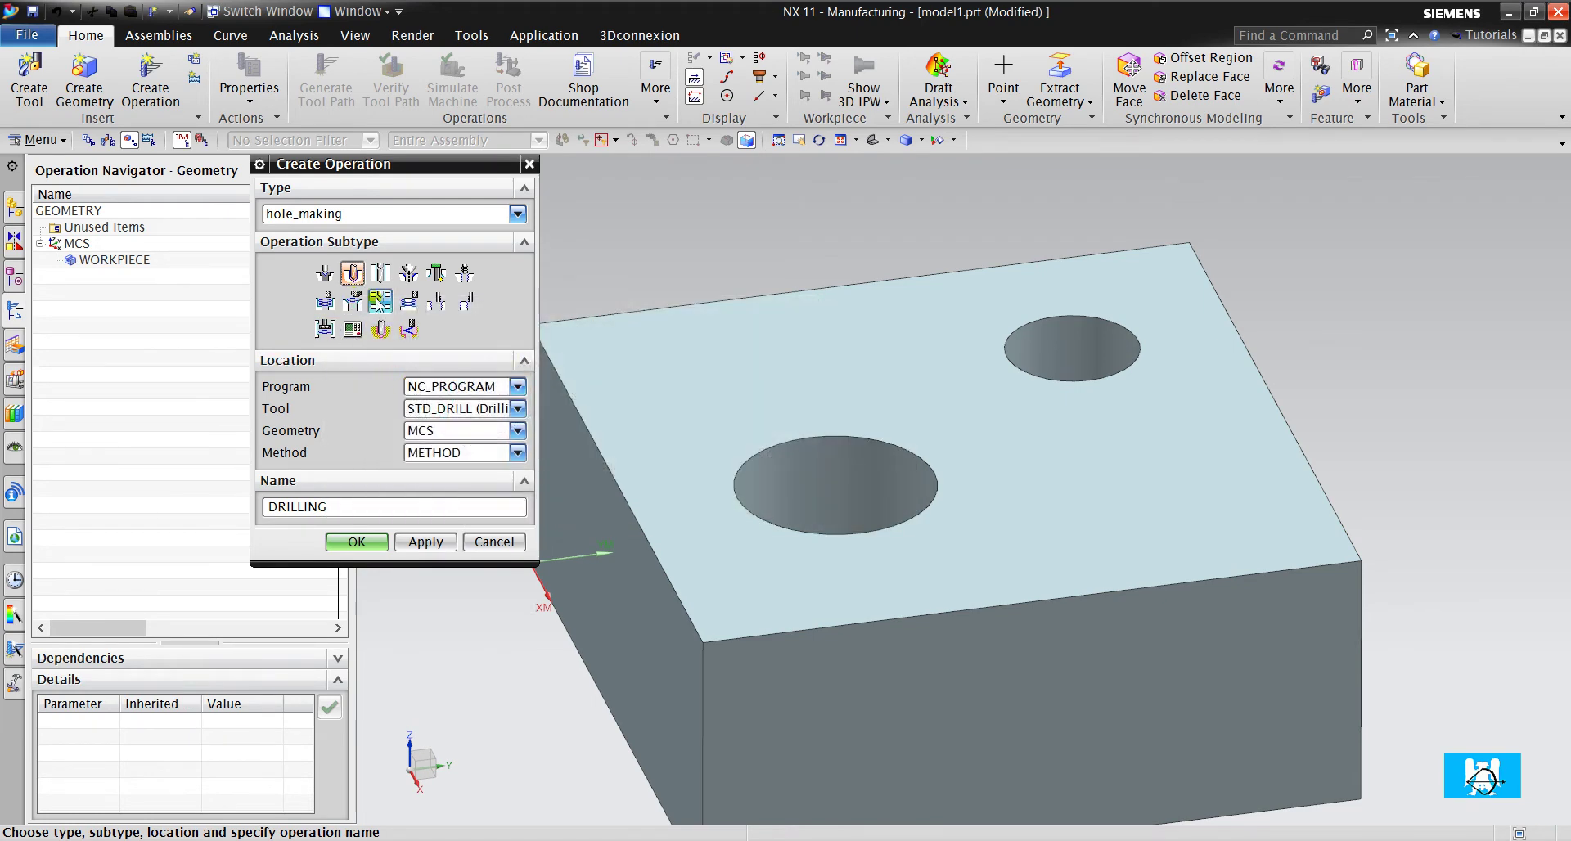
left_click(429, 409)
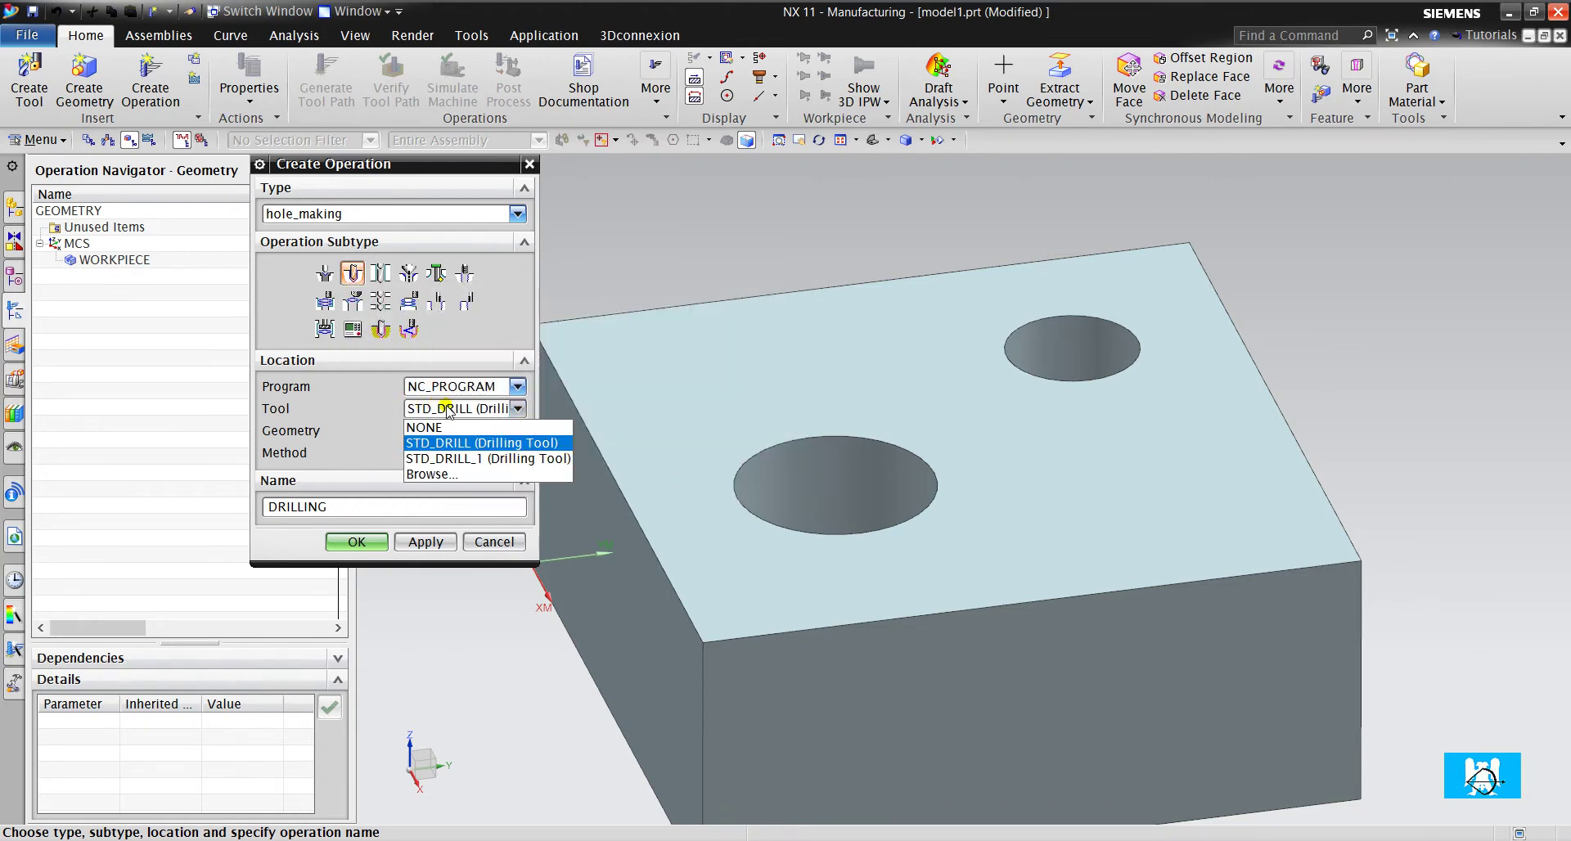
left_click(459, 410)
left_click(430, 435)
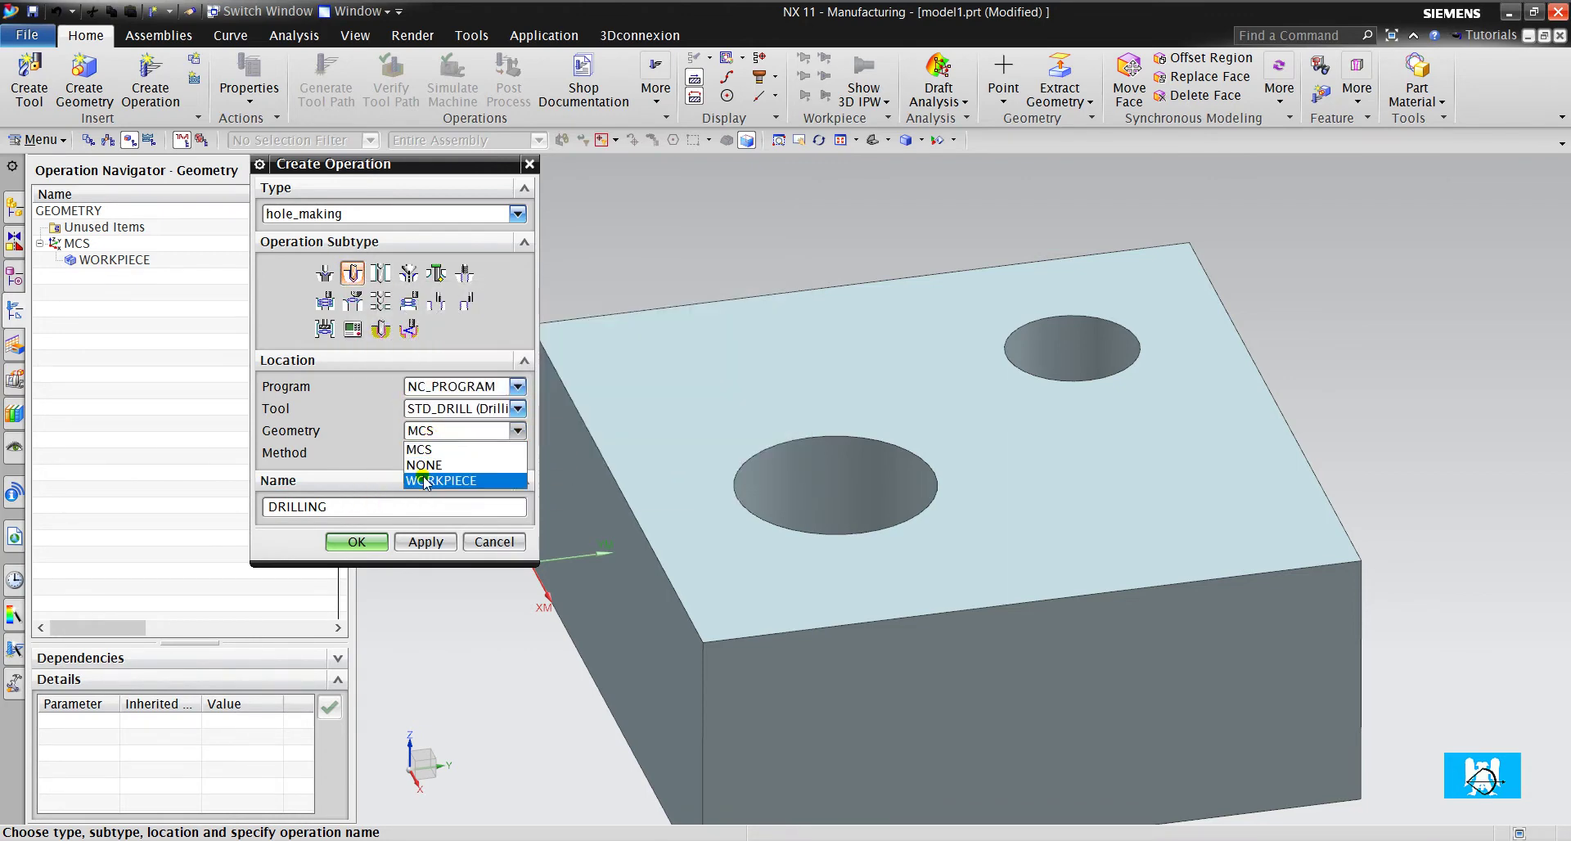
left_click(434, 497)
left_click(325, 543)
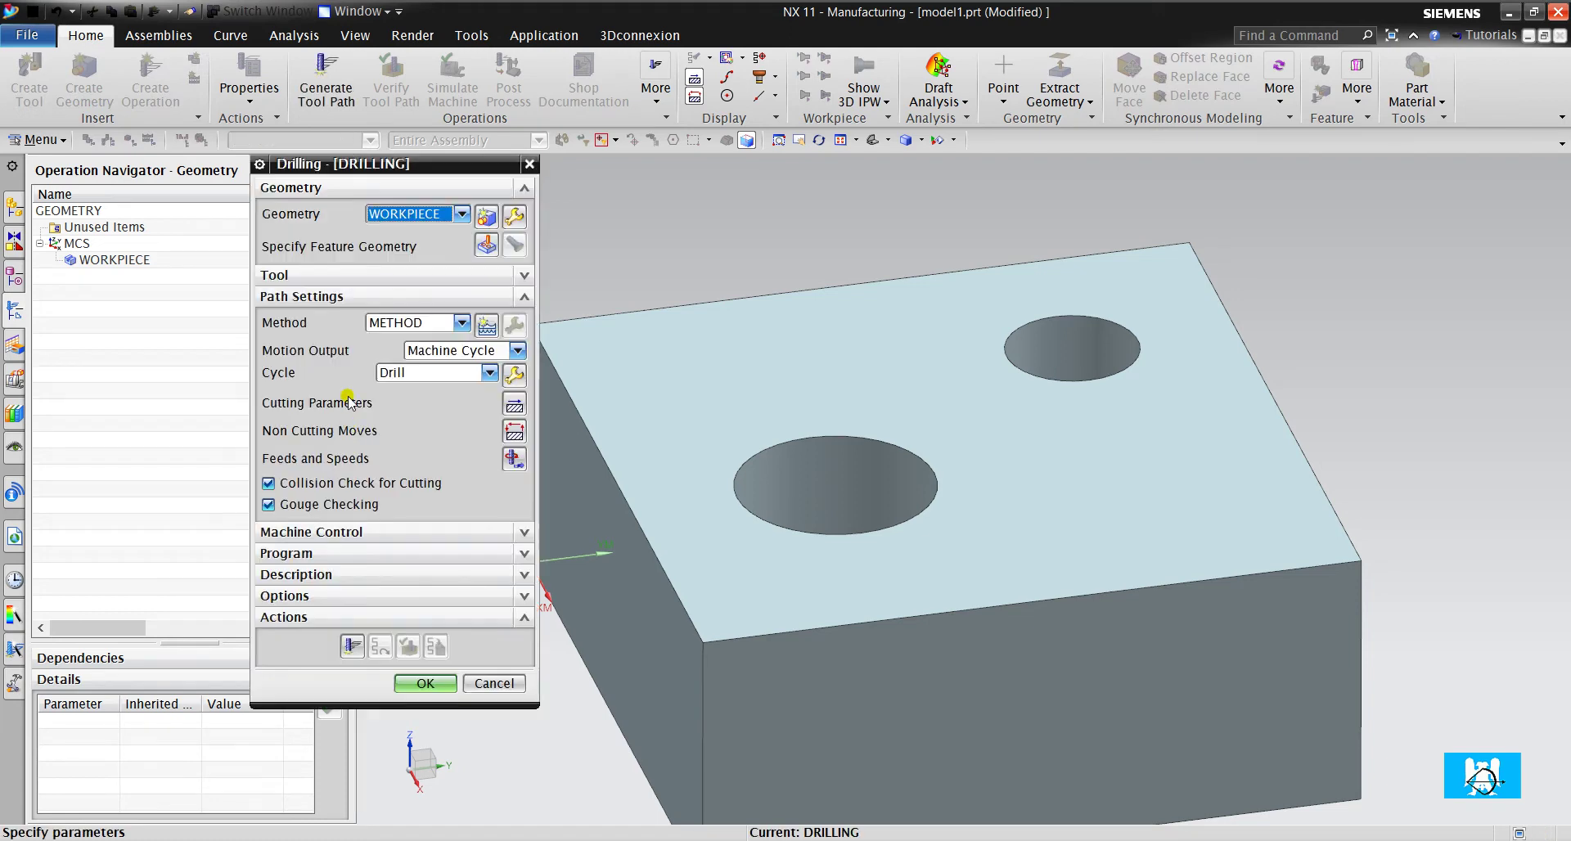
Check the STD_DRILL tool definition and select the larger hole in the block as the operation's feature geometry.
left_click(306, 279)
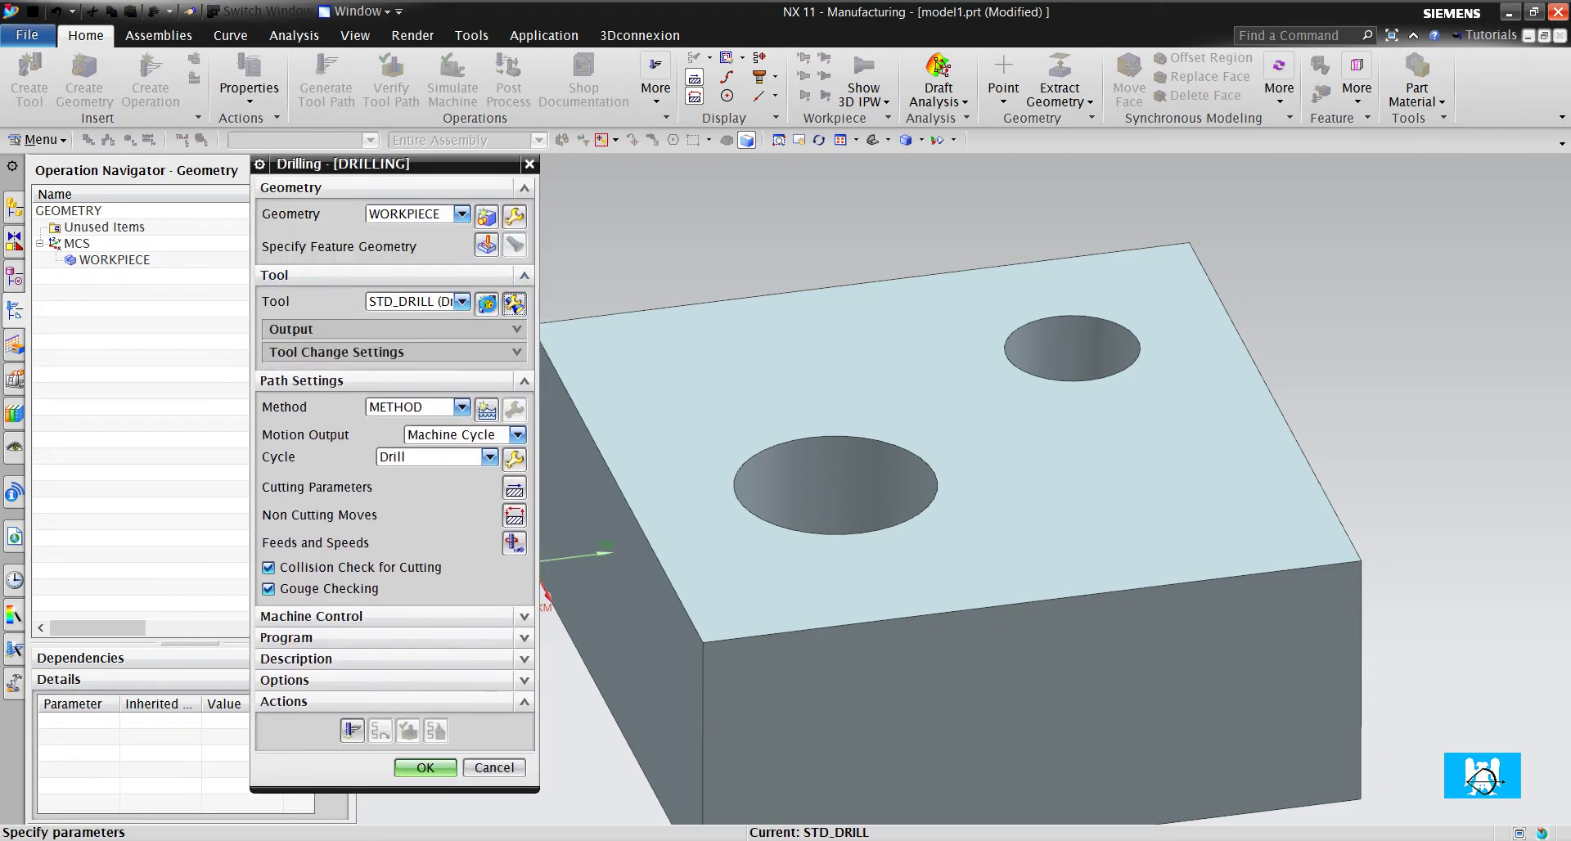
left_click(514, 303)
left_click(510, 799)
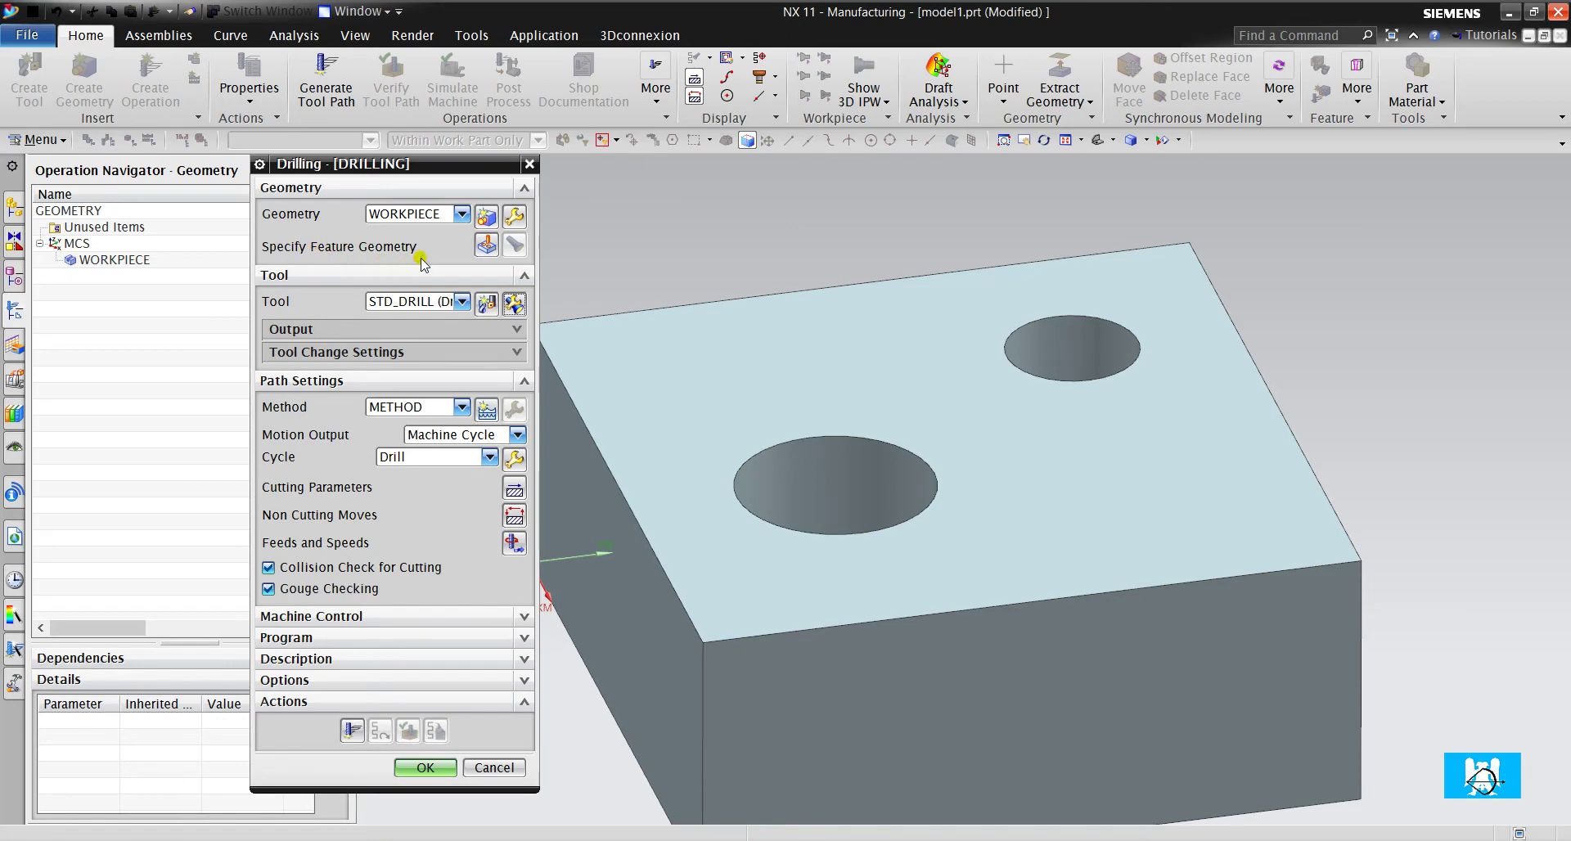
left_click(484, 246)
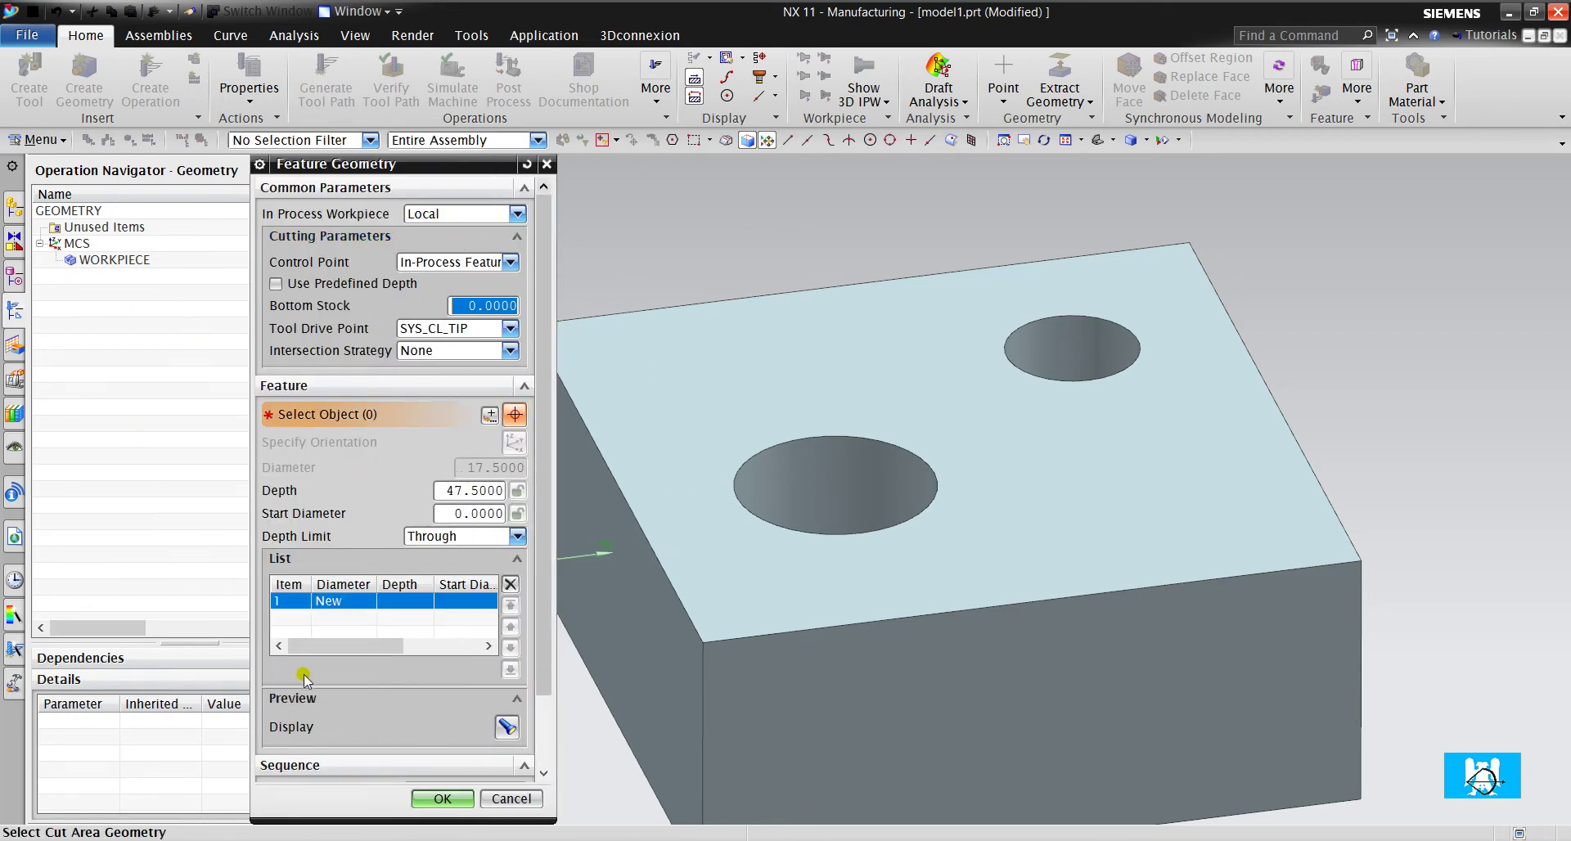
left_click(749, 471)
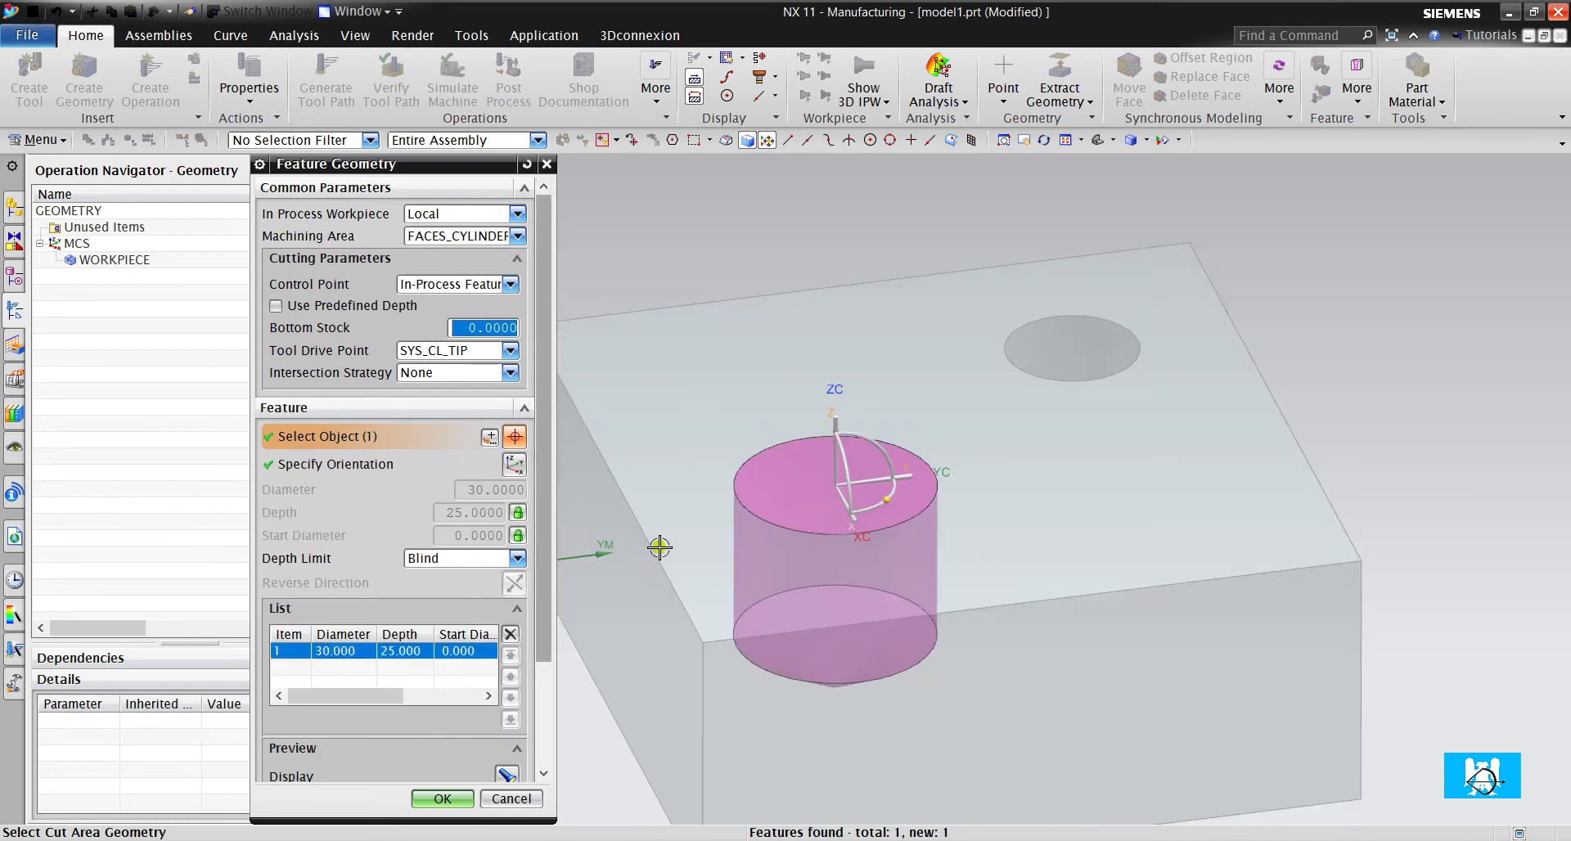
scroll(901, 499, "up", 3)
scroll(846, 466, "down", 2)
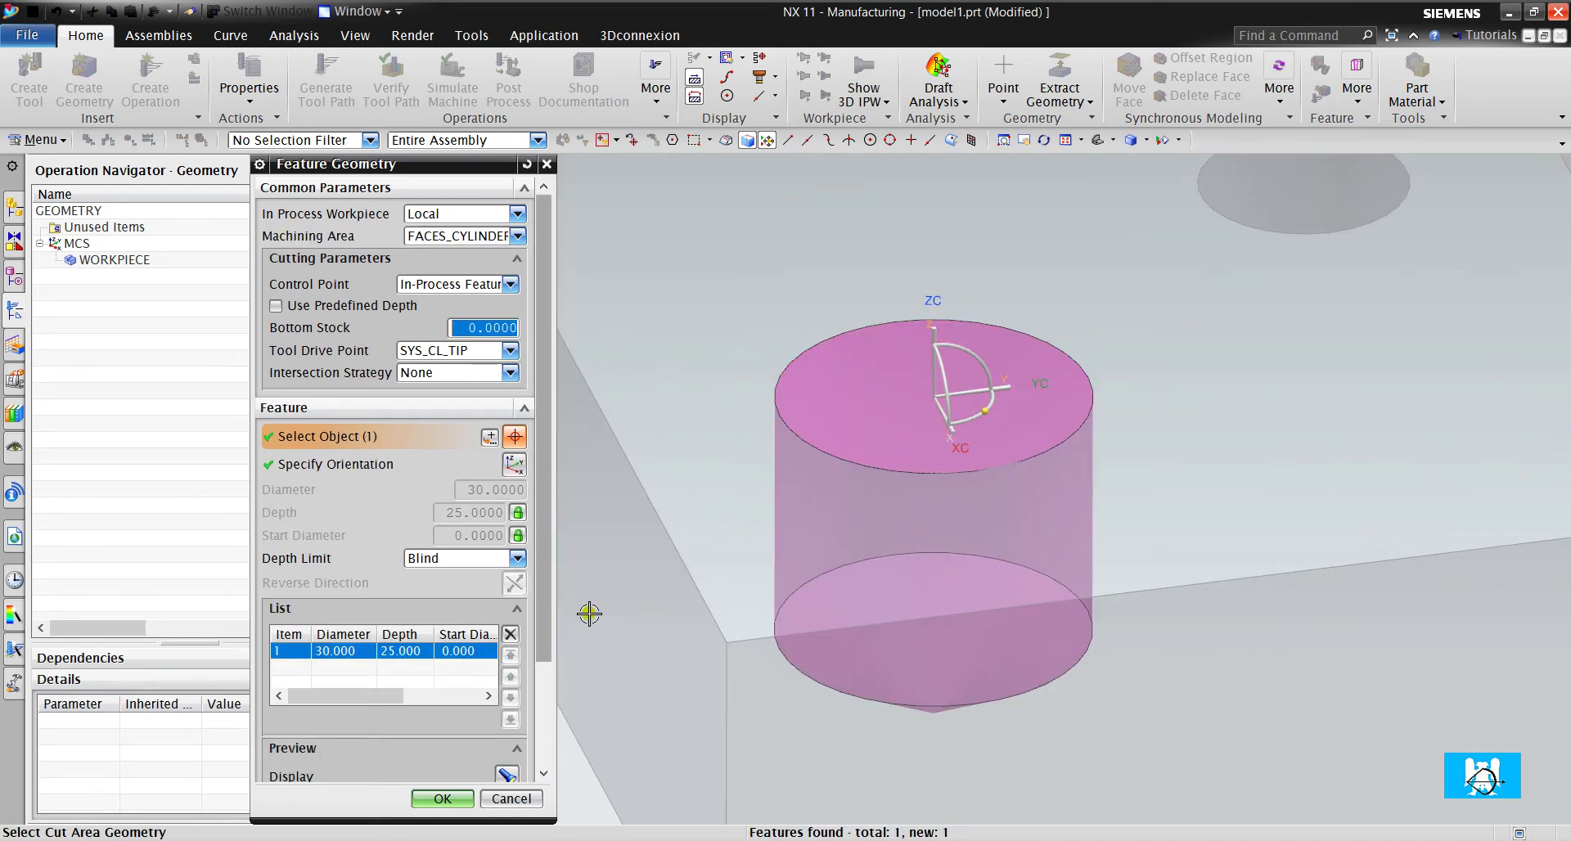
left_click(443, 799)
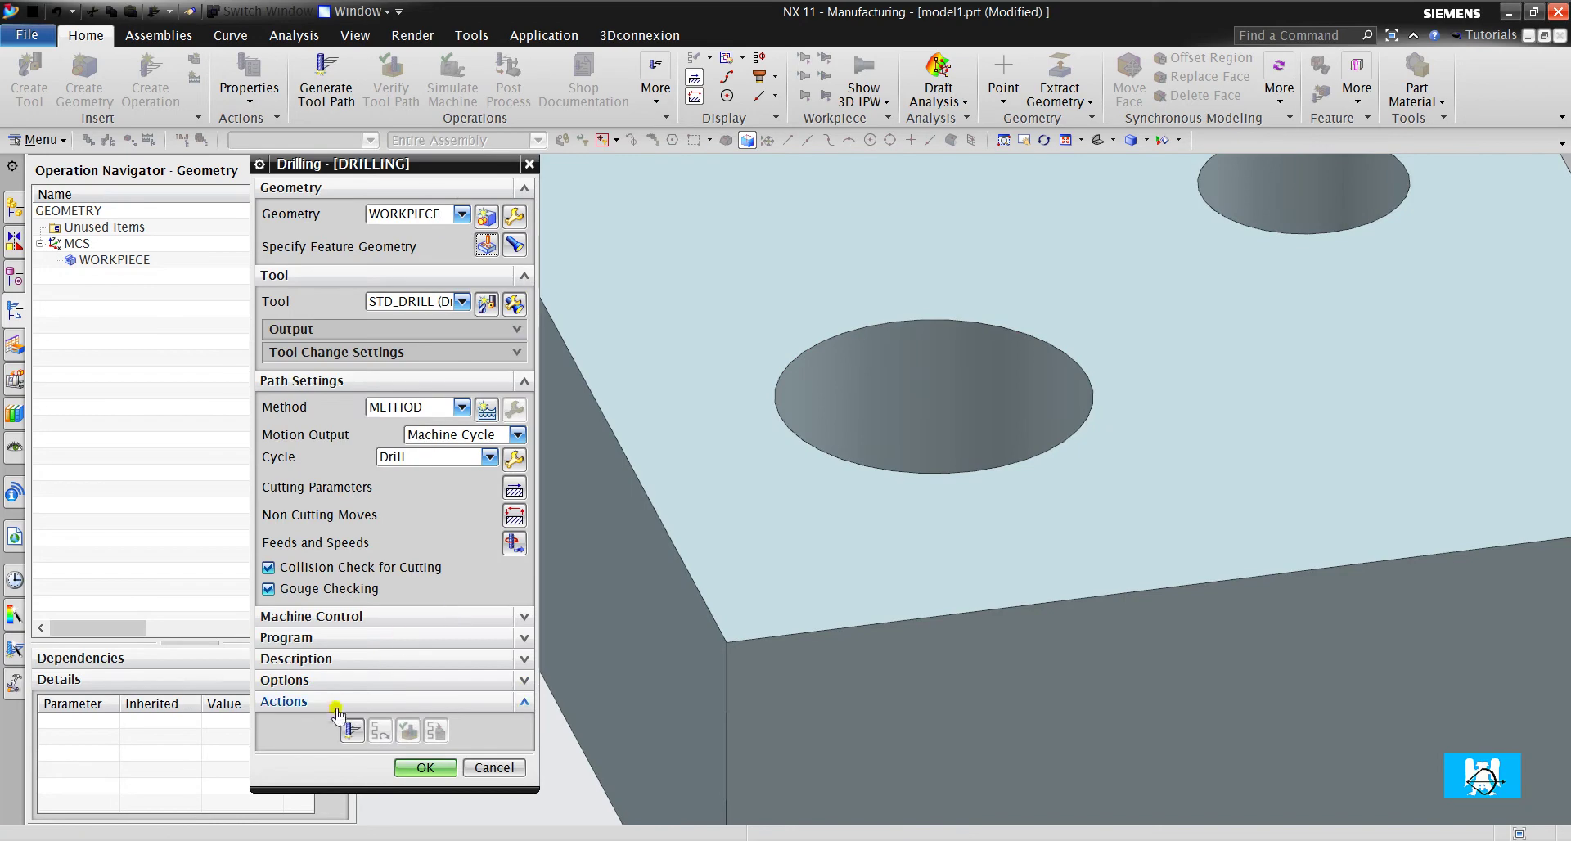
Generate the DRILLING tool path and replay the tool motion in the larger hole.
mouse_move(726, 439)
middle_mouse_down()
mouse_move(737, 492)
mouse_move(707, 429)
middle_mouse_up()
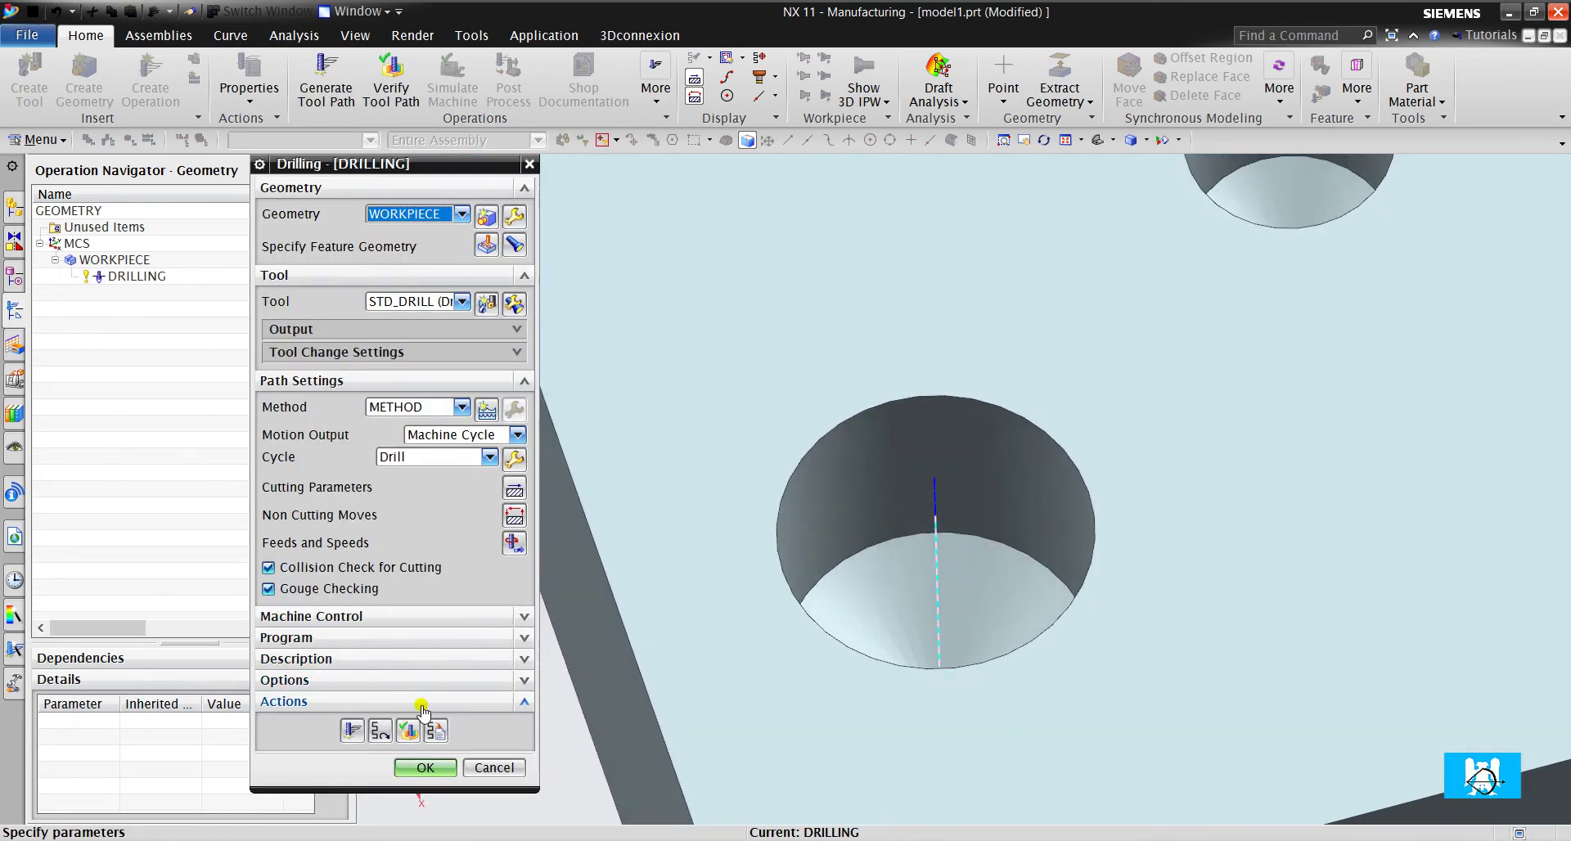
left_click(410, 730)
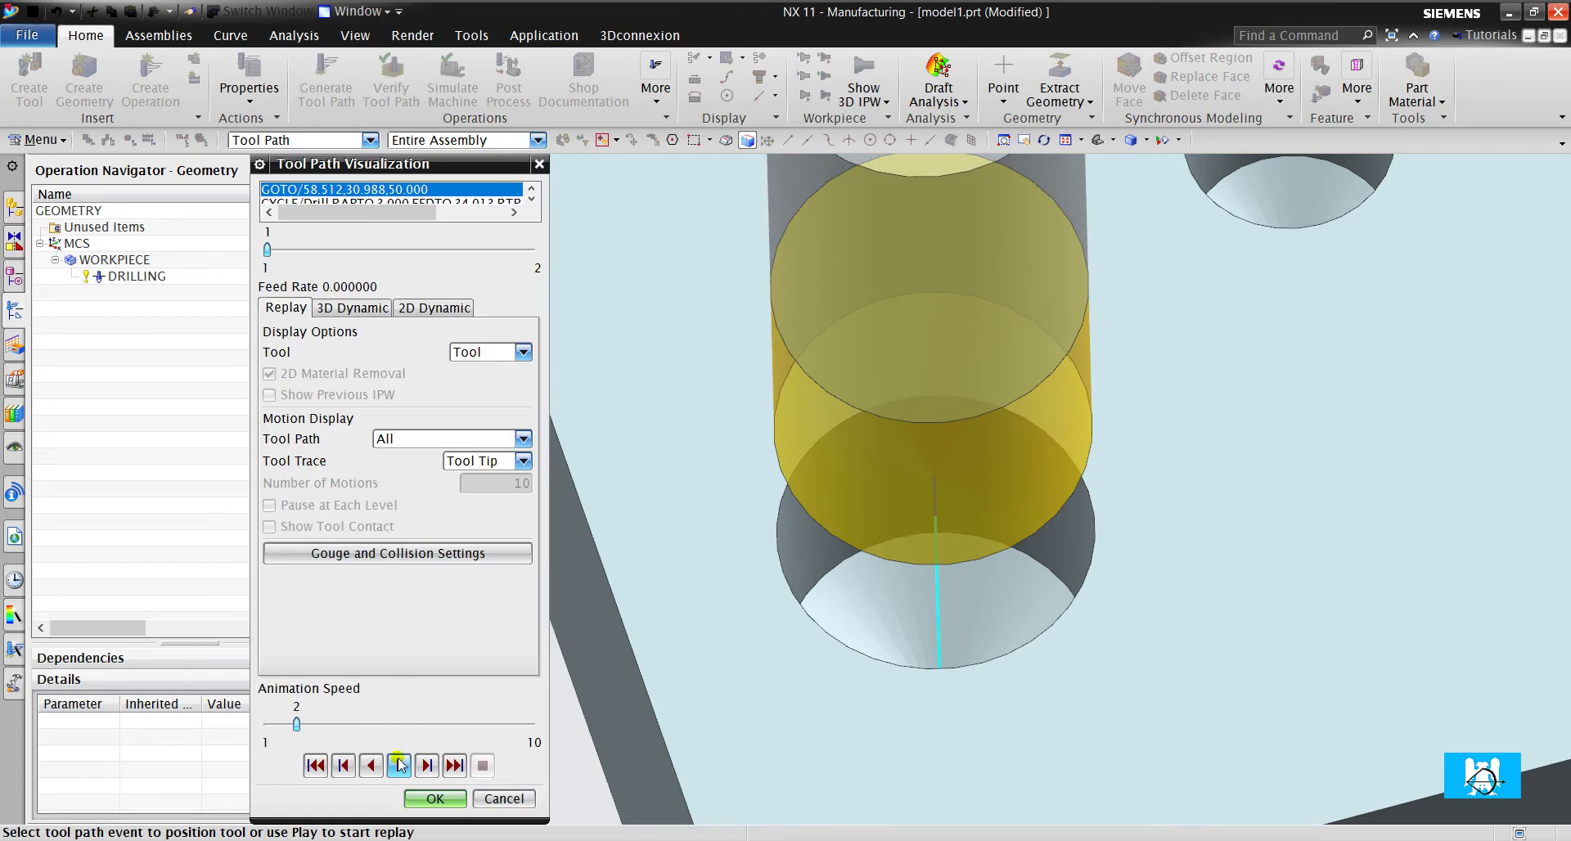
left_click(400, 764)
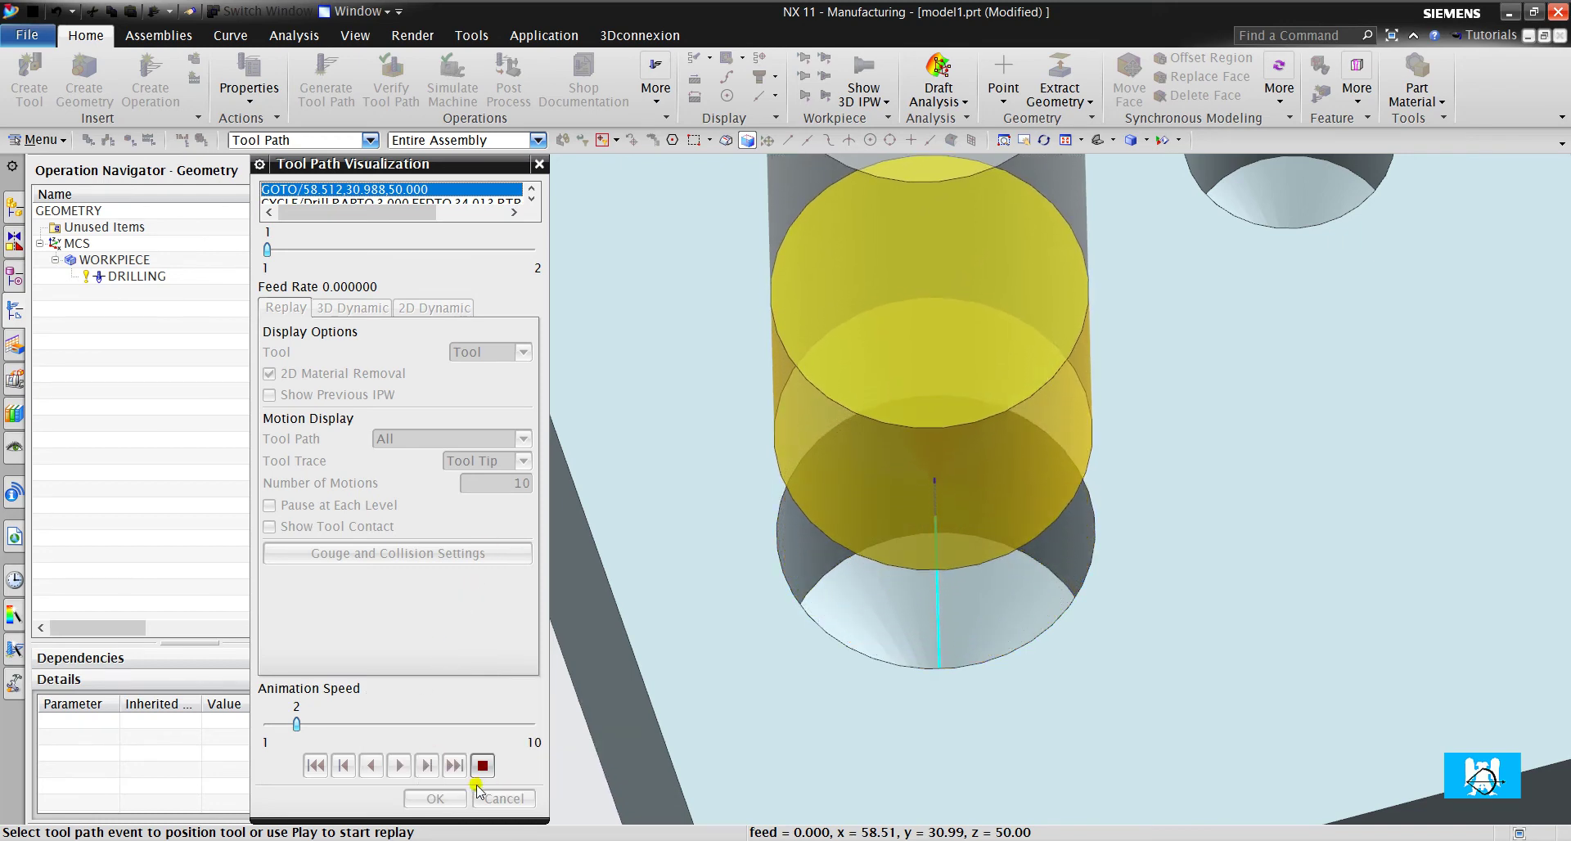
left_click(450, 798)
Make the larger hole's feature depth user defined and set it to 15 mm.
left_click(485, 245)
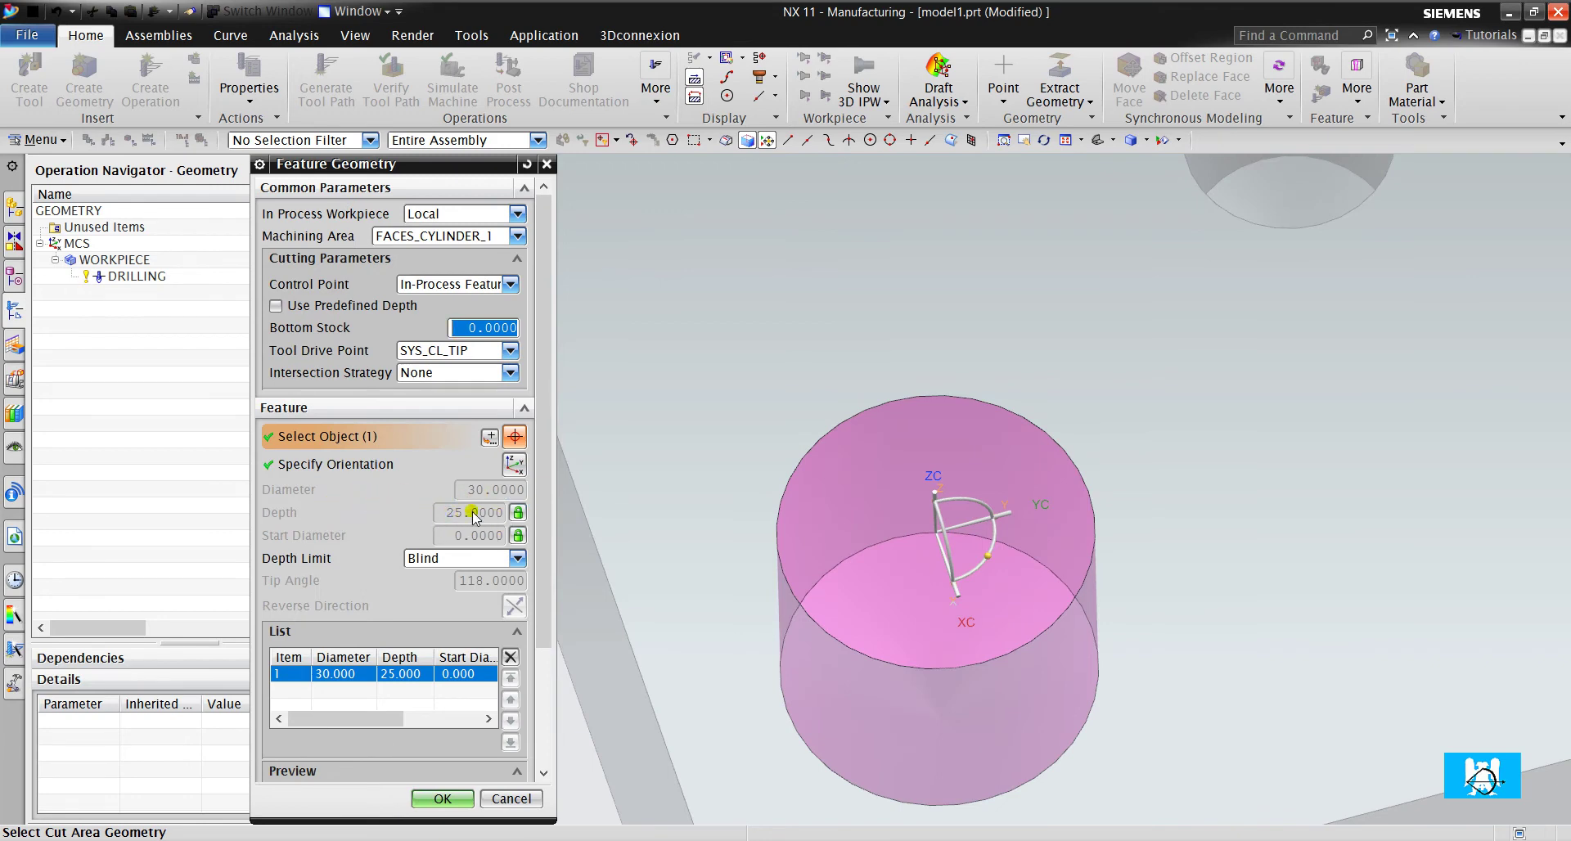
left_click(518, 512)
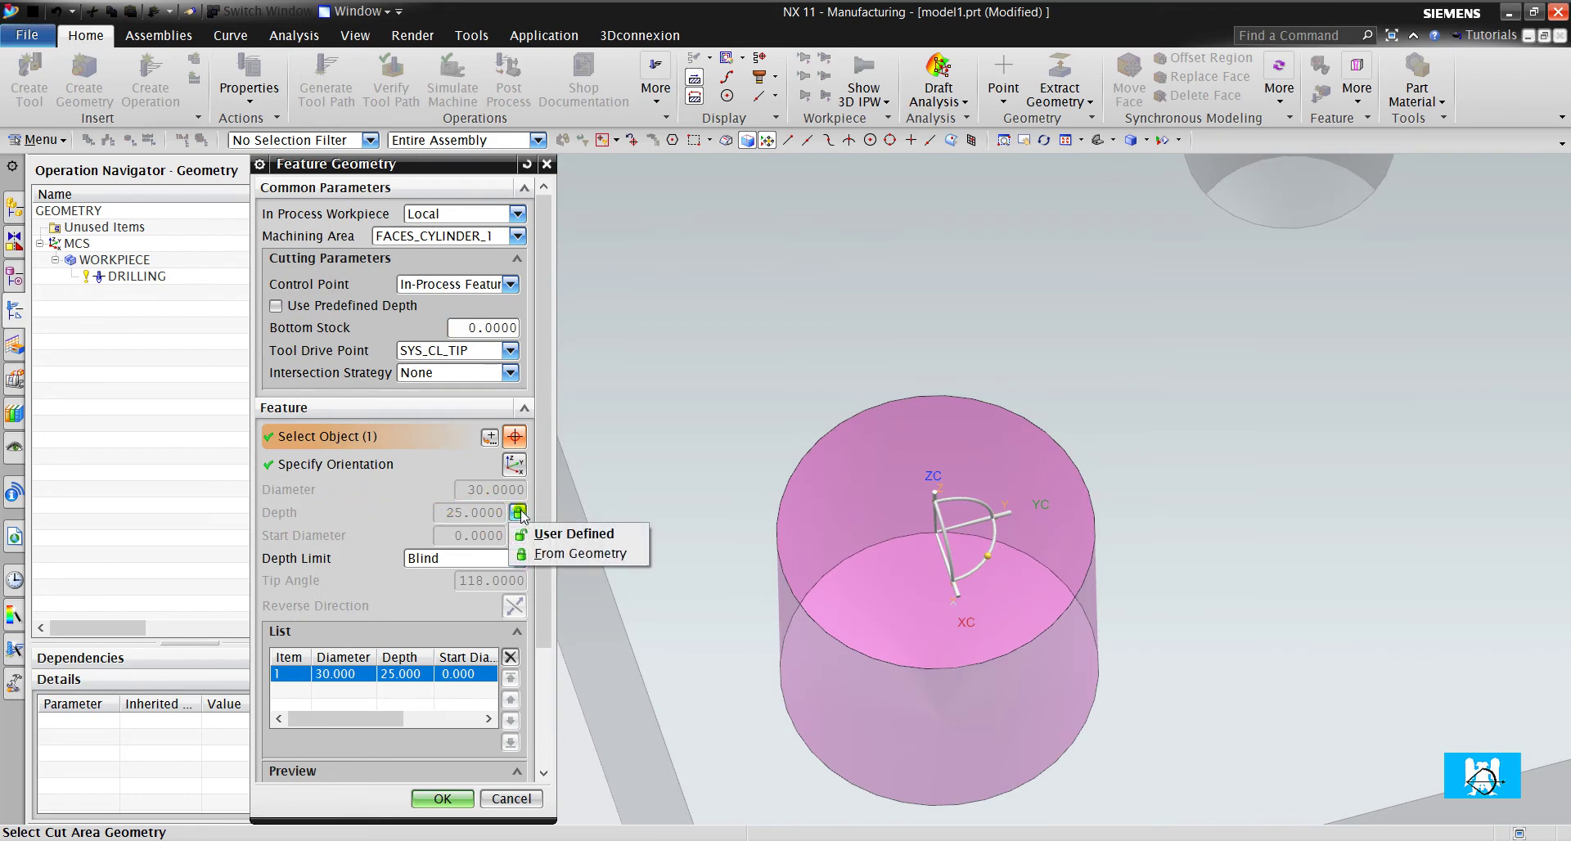
left_click(561, 534)
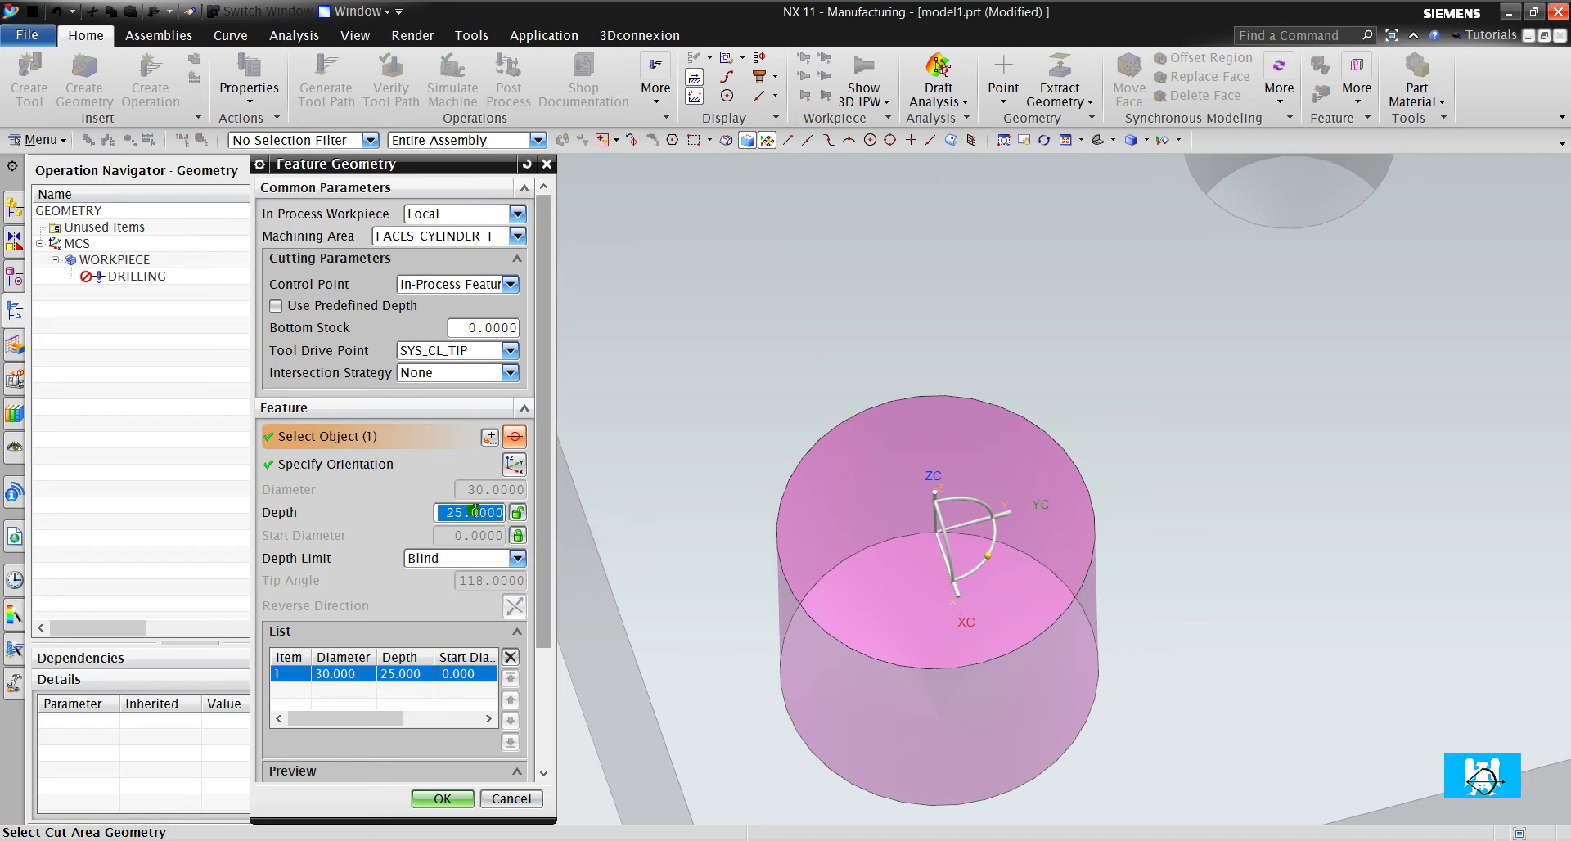
key("Return")
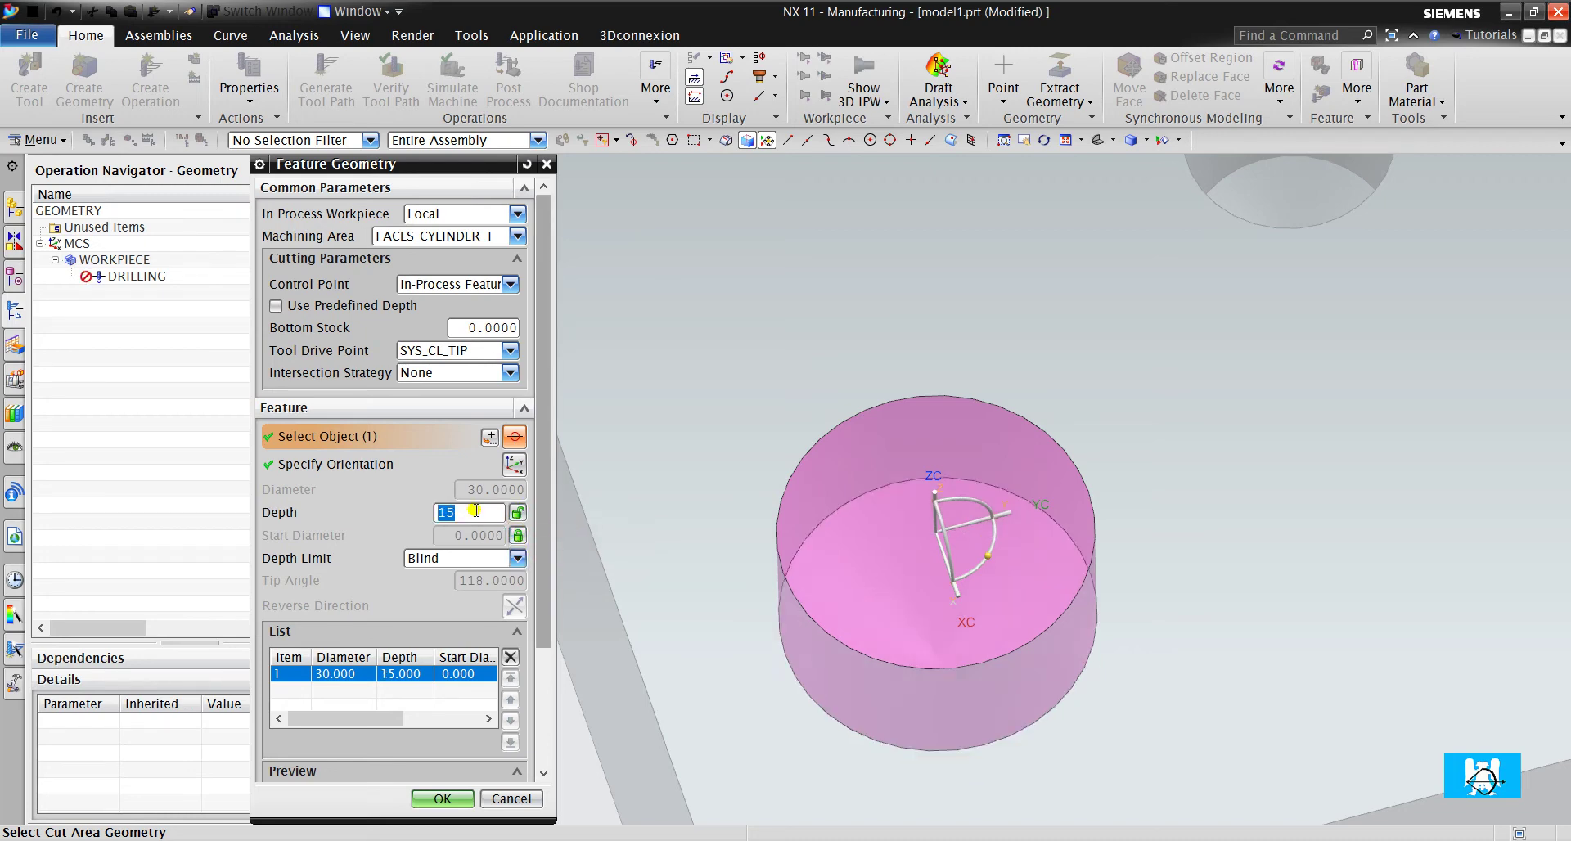
mouse_move(915, 554)
middle_mouse_down()
mouse_move(905, 619)
mouse_move(905, 466)
mouse_move(894, 499)
mouse_move(922, 518)
mouse_move(909, 526)
middle_mouse_up()
scroll(442, 688, "down", 3)
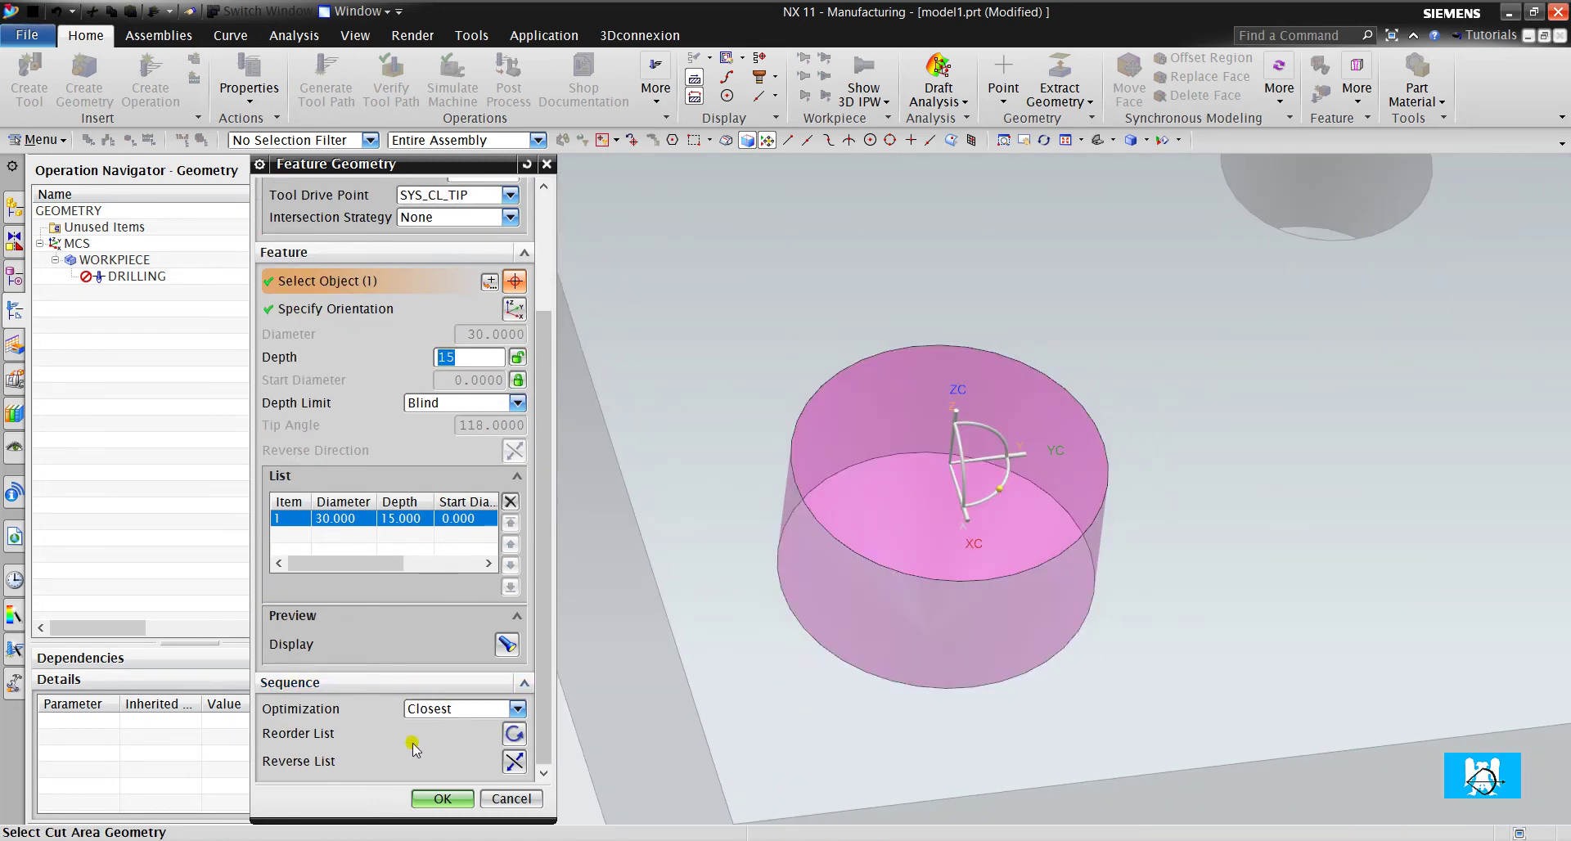
left_click(439, 799)
Regenerate the tool path with the reduced depth and accept the DRILLING operation.
left_click(361, 734)
mouse_move(945, 473)
middle_mouse_down()
mouse_move(919, 396)
mouse_move(930, 502)
mouse_move(925, 474)
middle_mouse_up()
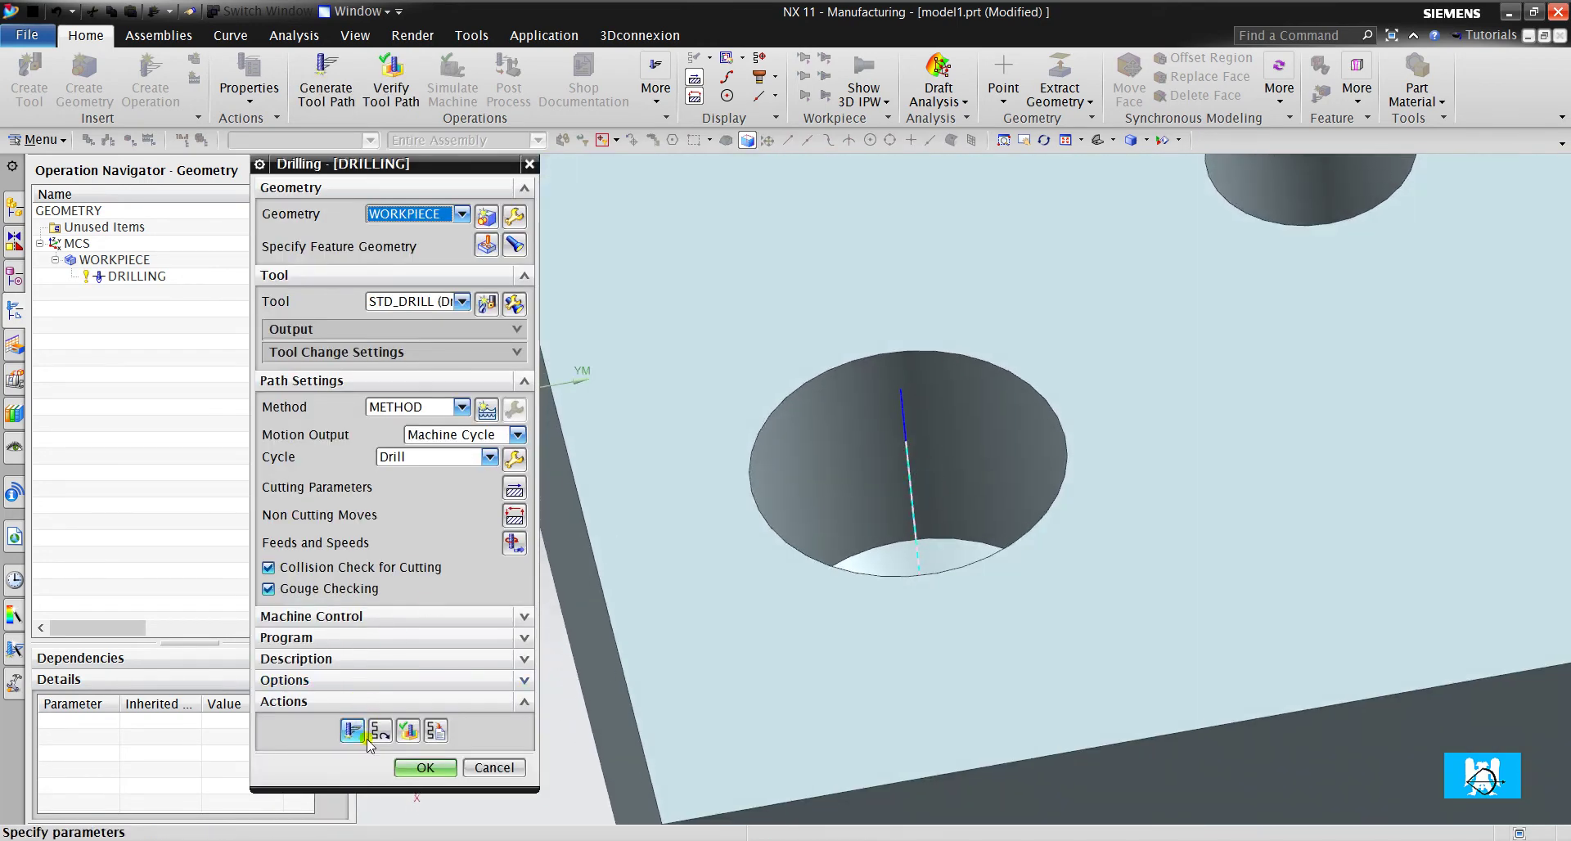
left_click(419, 766)
Duplicate the DRILLING operation under WORKPIECE by copying and pasting it.
right_click(147, 271)
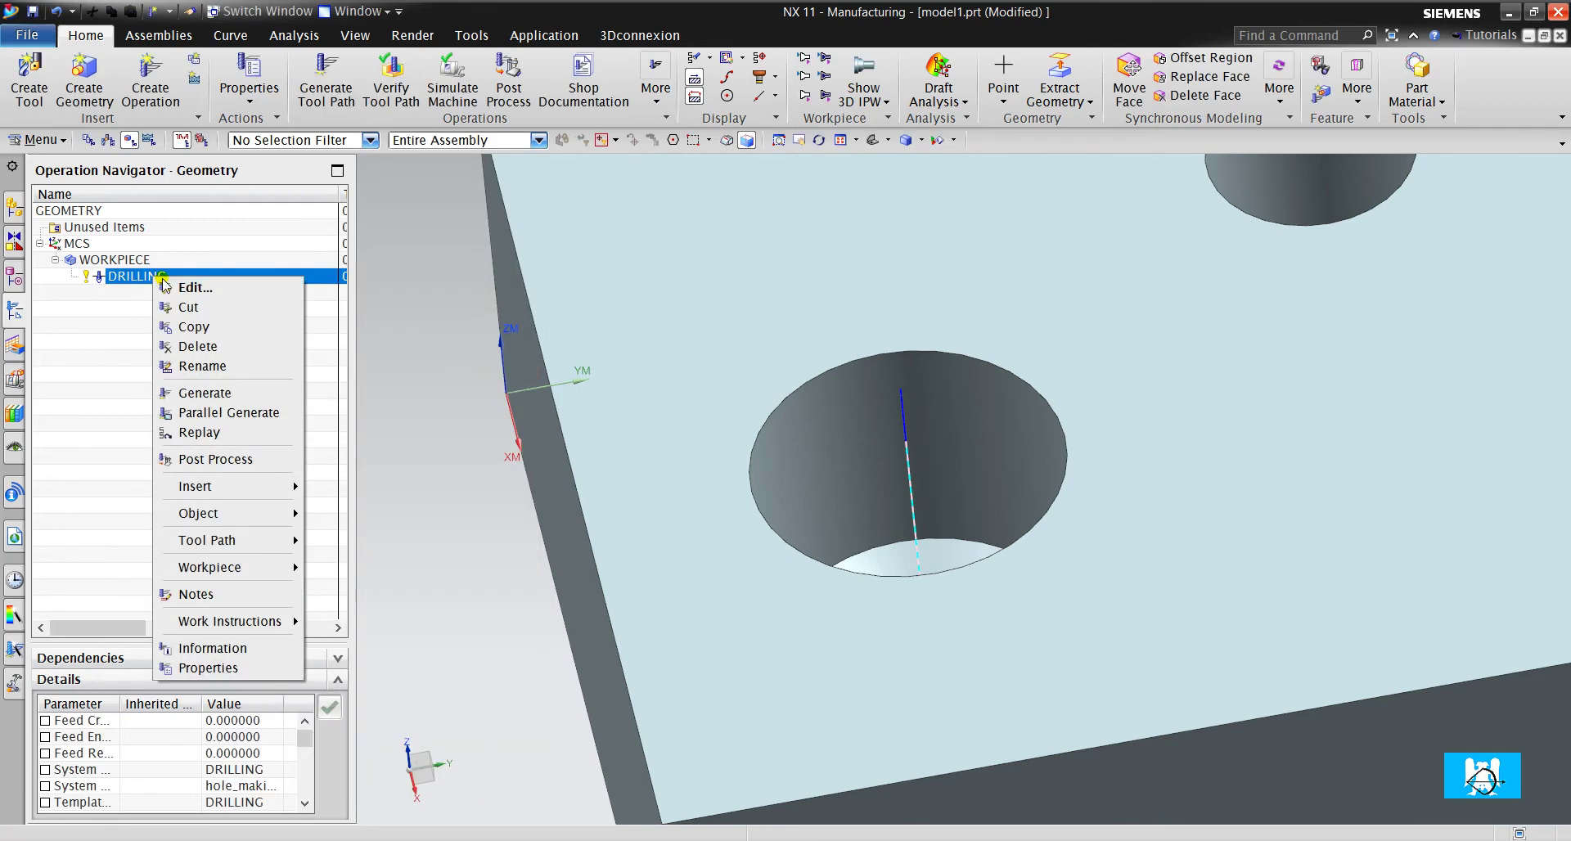
left_click(177, 320)
right_click(165, 278)
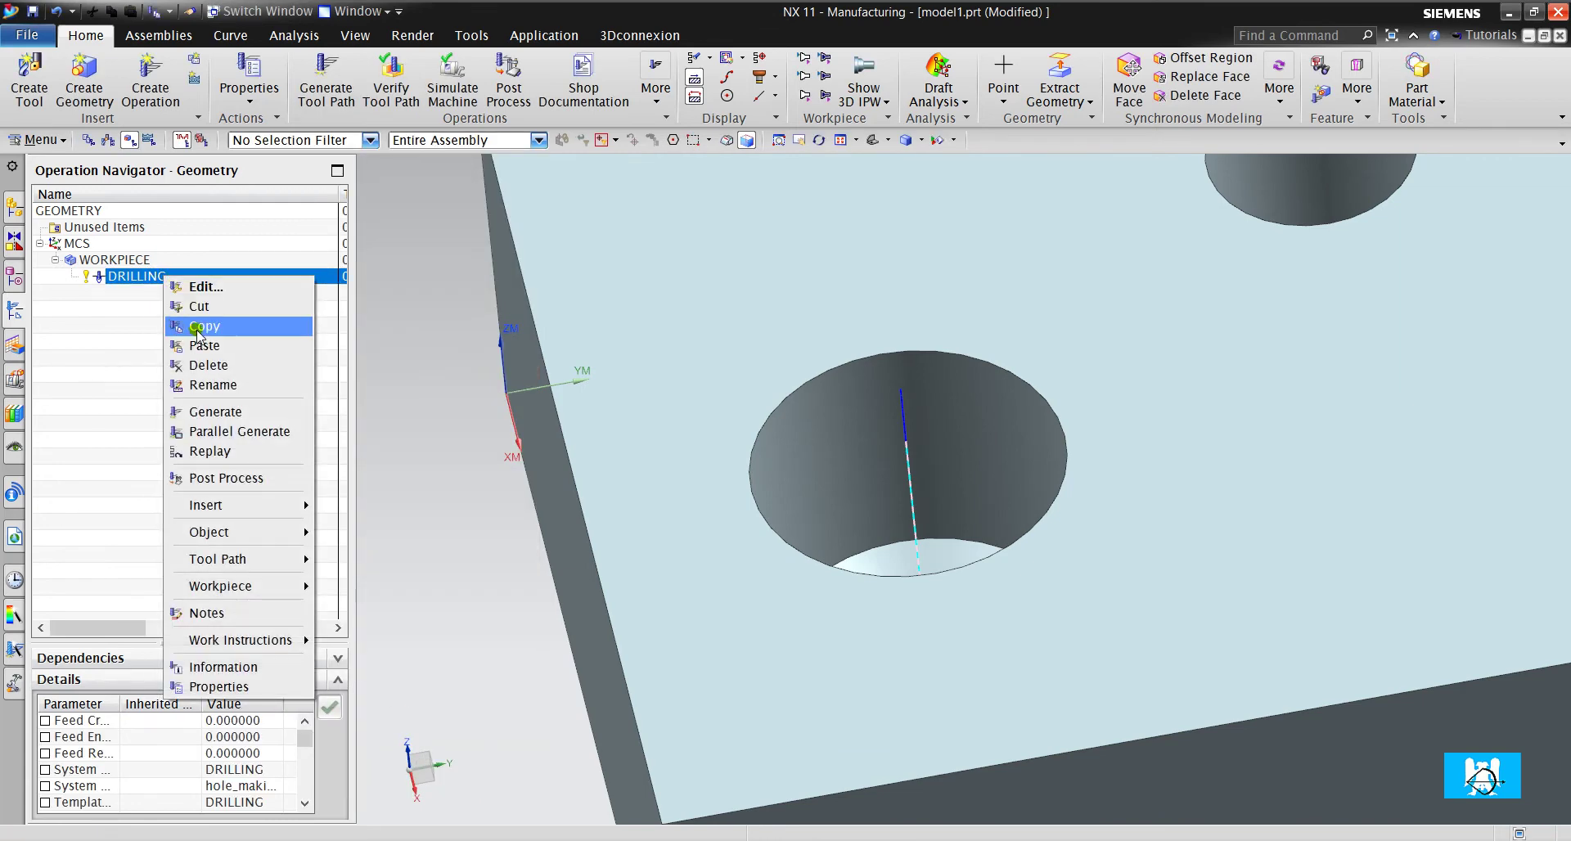
left_click(197, 345)
Open DRILLING_COPY, accept its in-process feature geometry for the hole and generate the tool path.
double_click(185, 297)
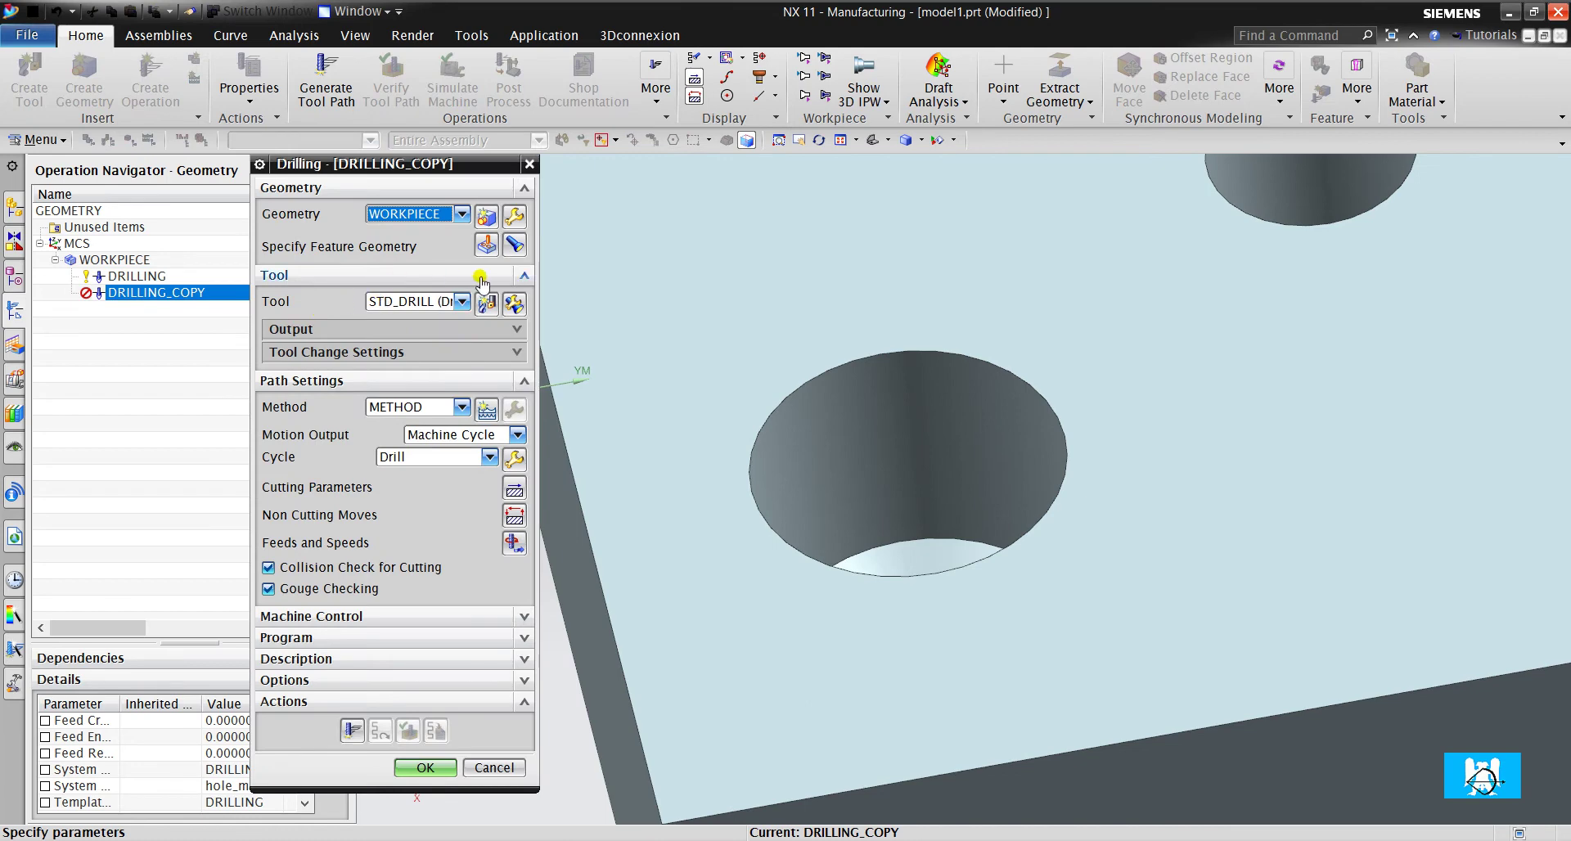
left_click(485, 245)
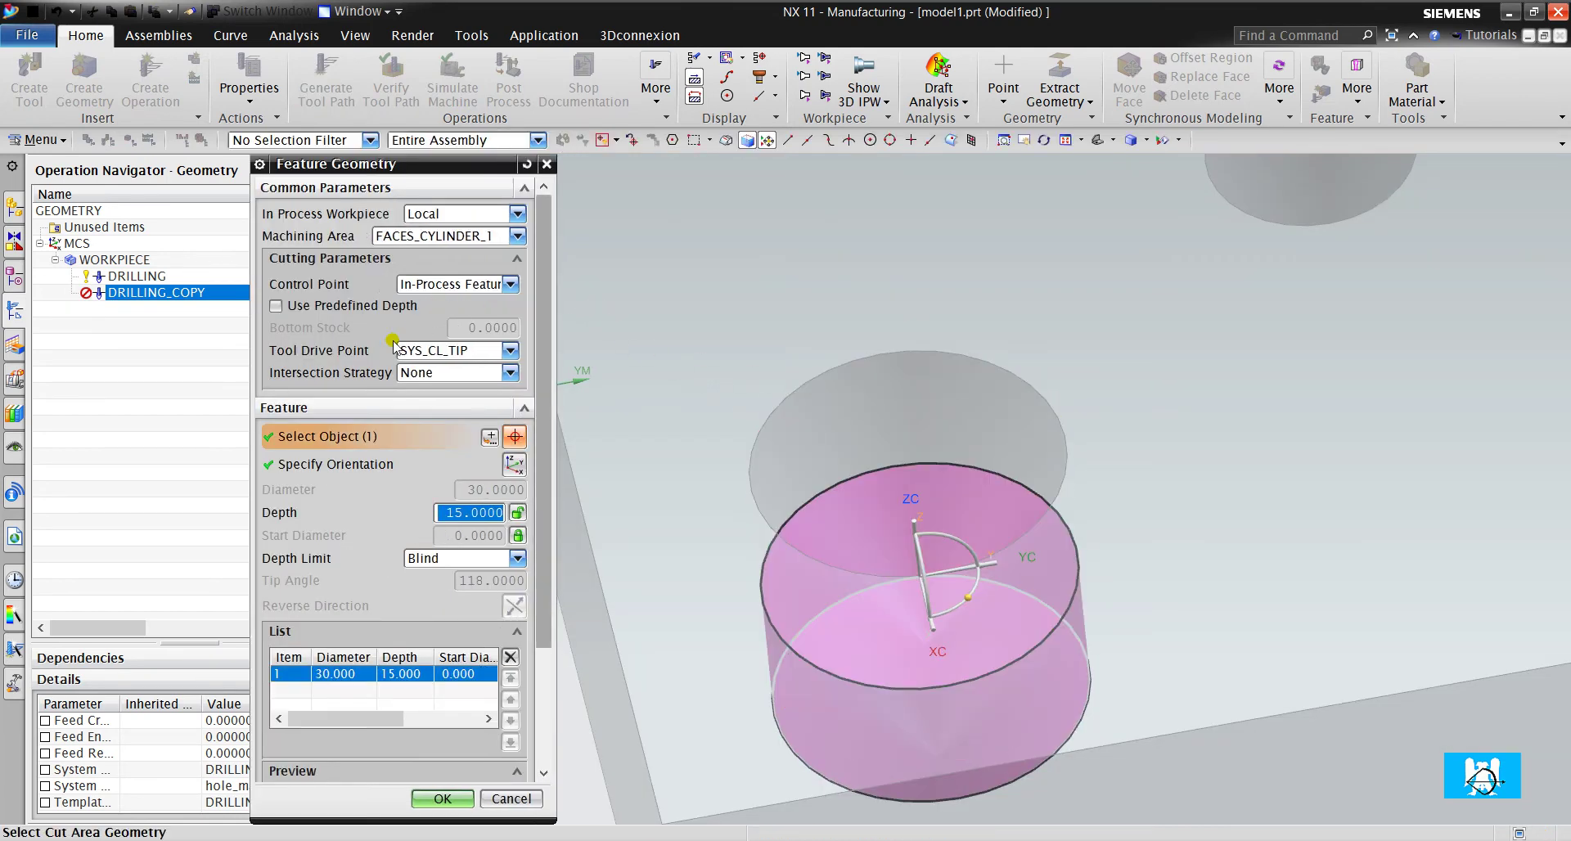
middle_click_drag(991, 315, 868, 556)
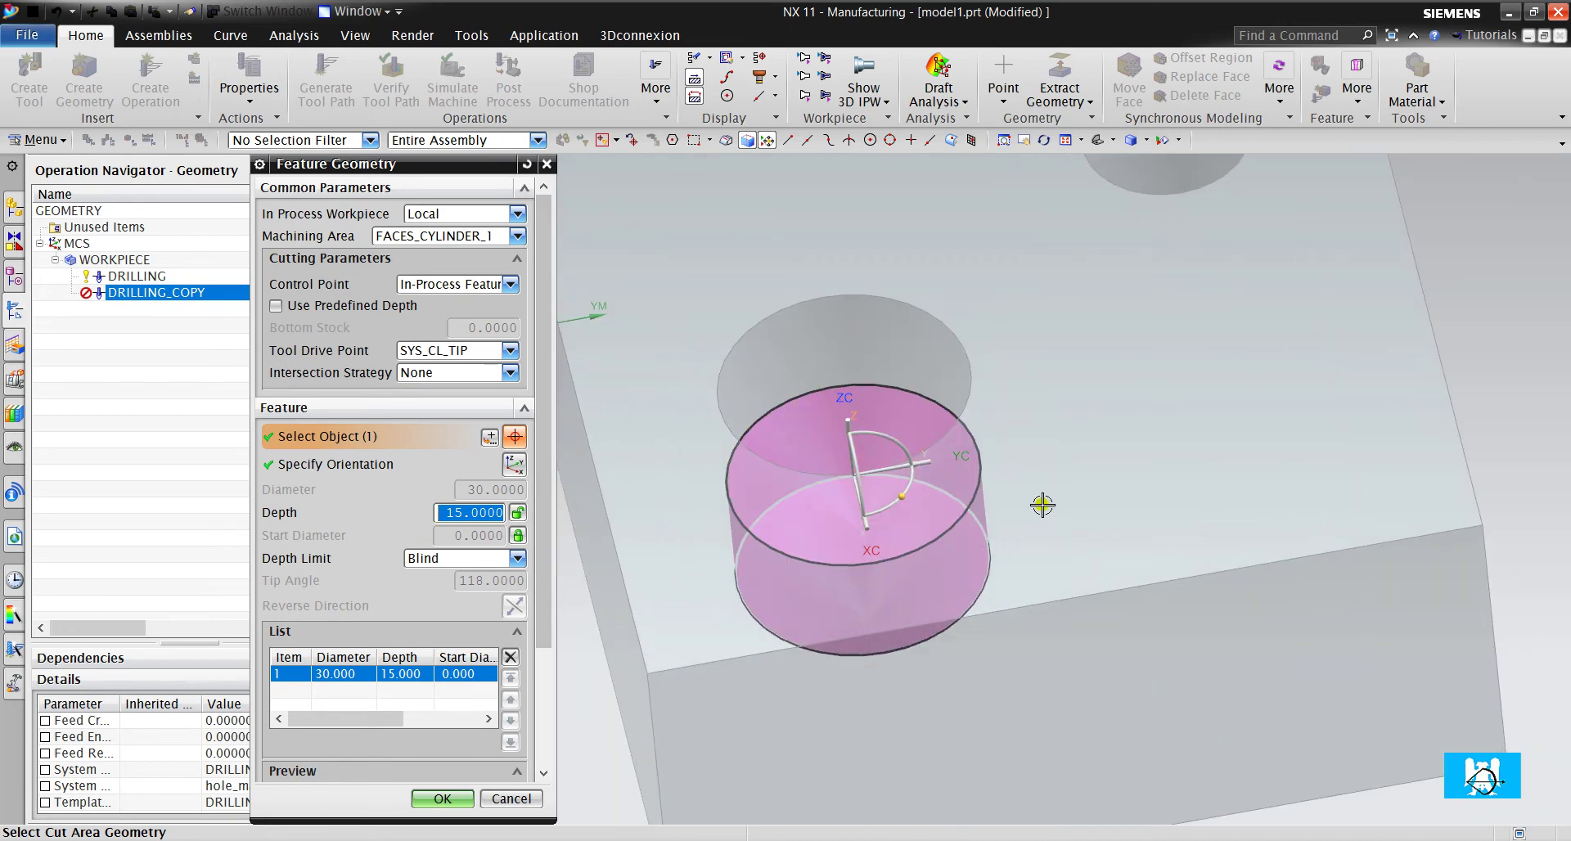
left_click(446, 796)
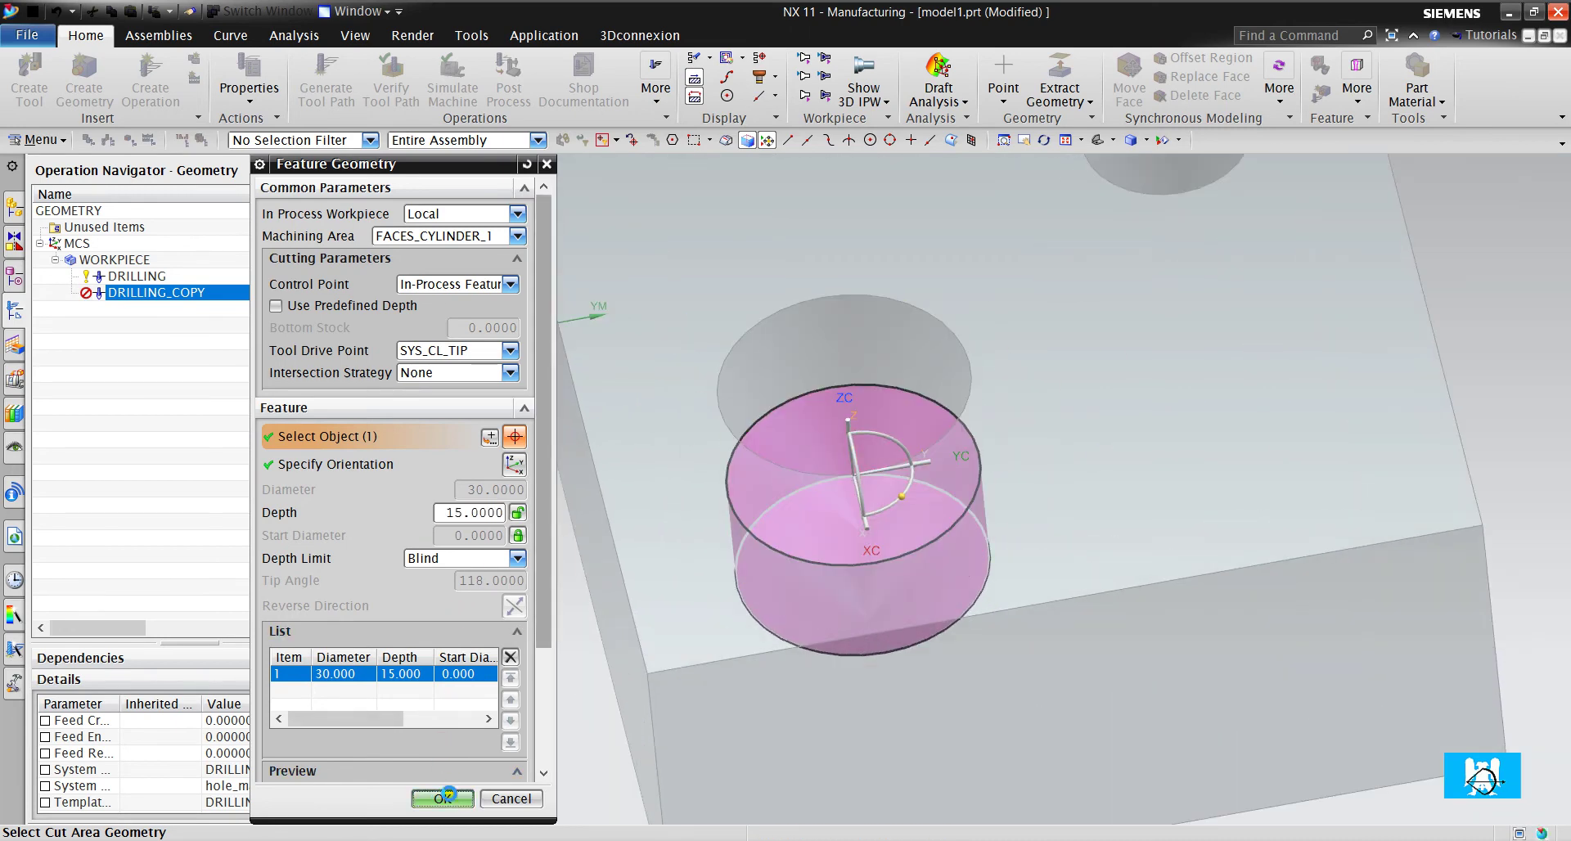
left_click(350, 732)
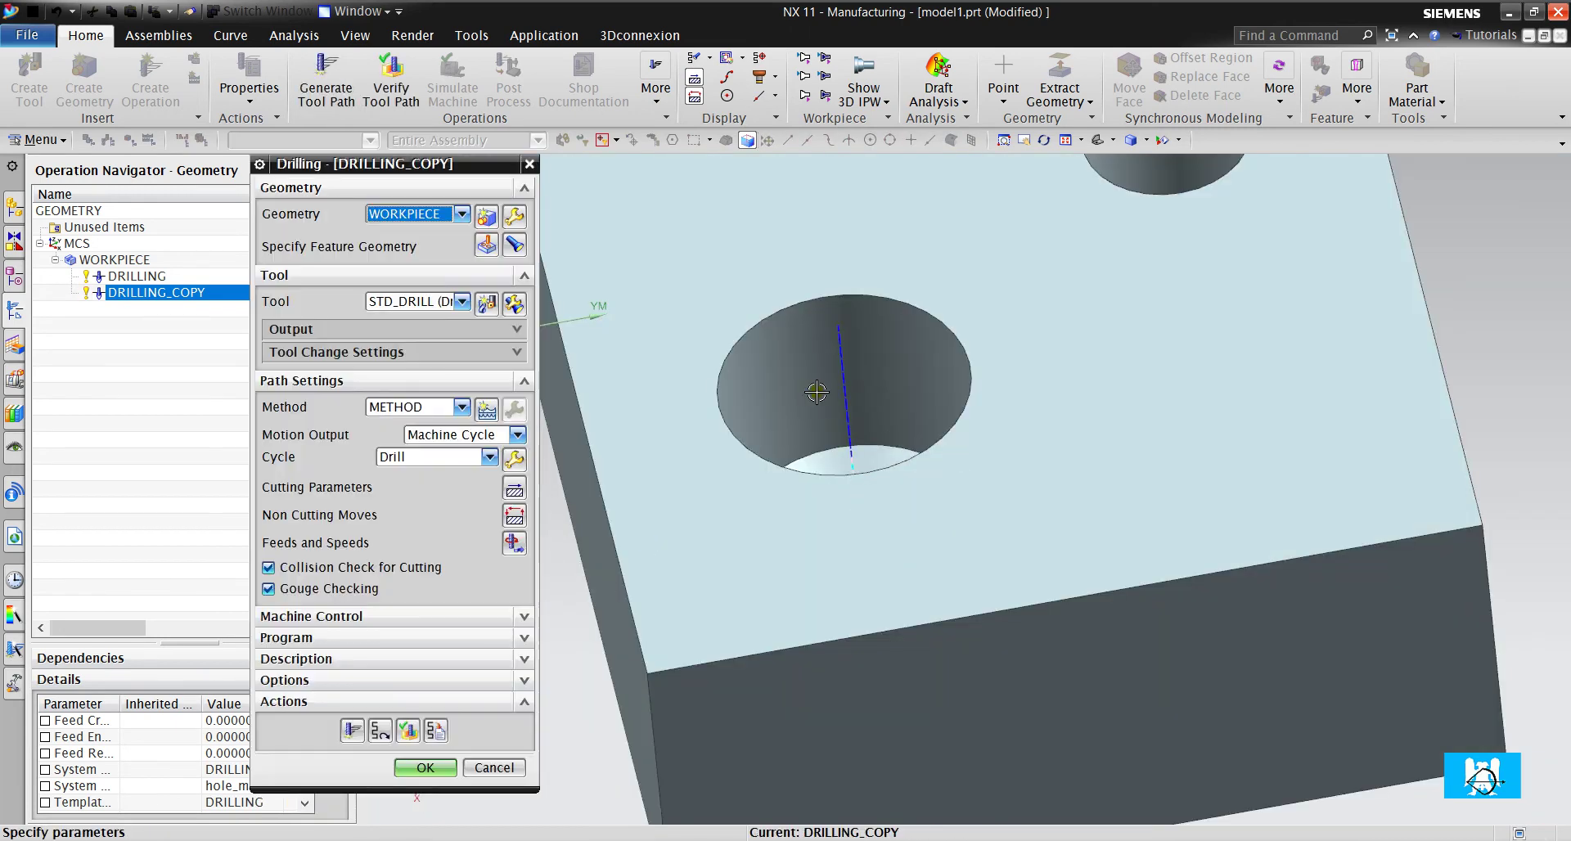
middle_click_drag(903, 482, 905, 634)
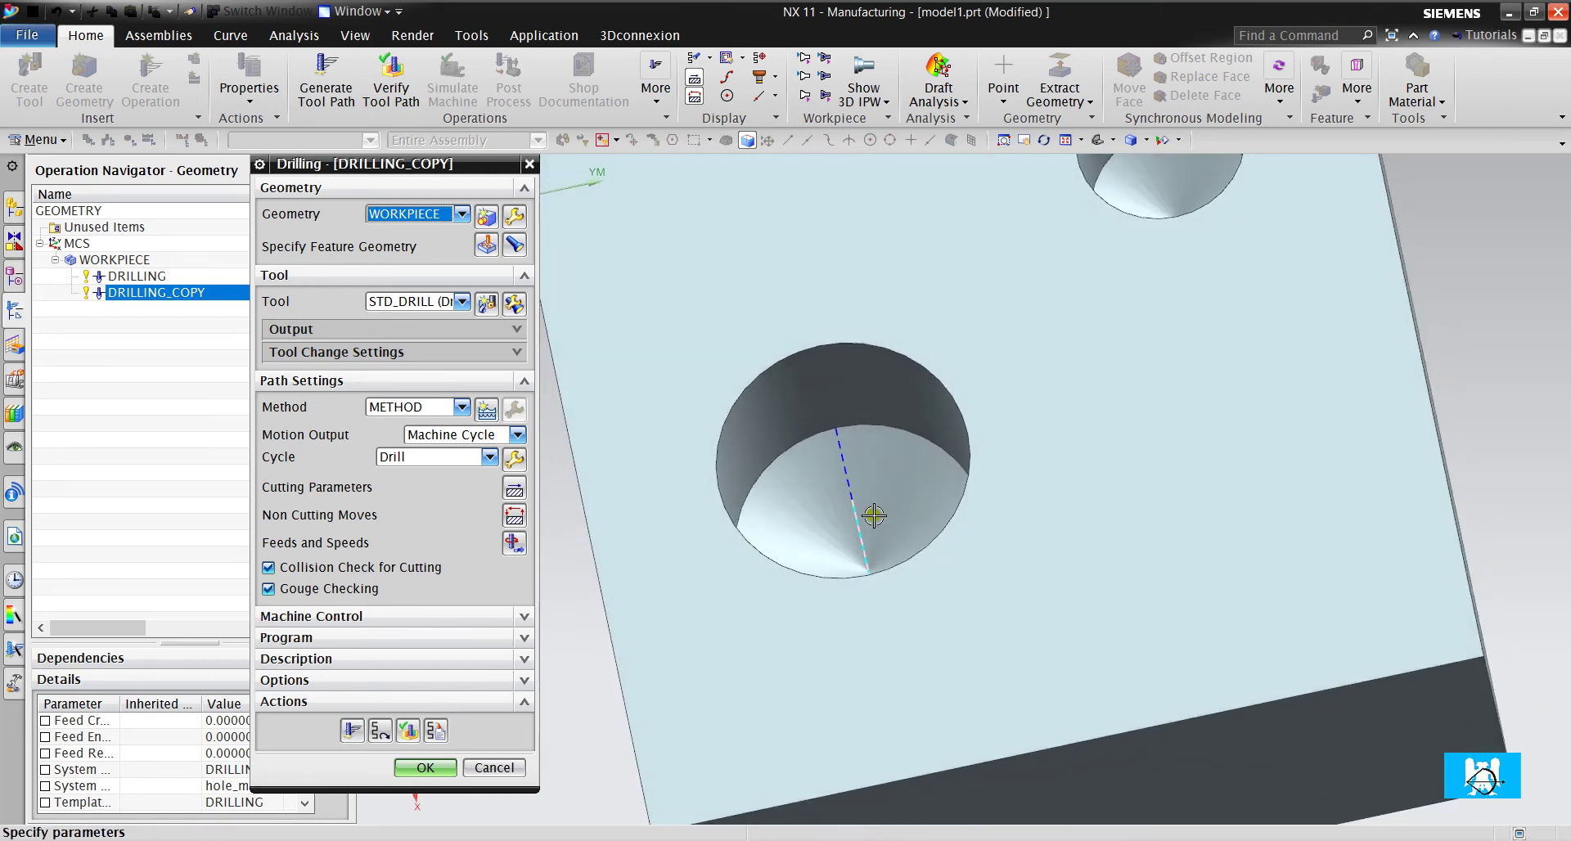
Step through the DRILLING_COPY tool path motion by motion in the tool path visualization.
left_click(421, 728)
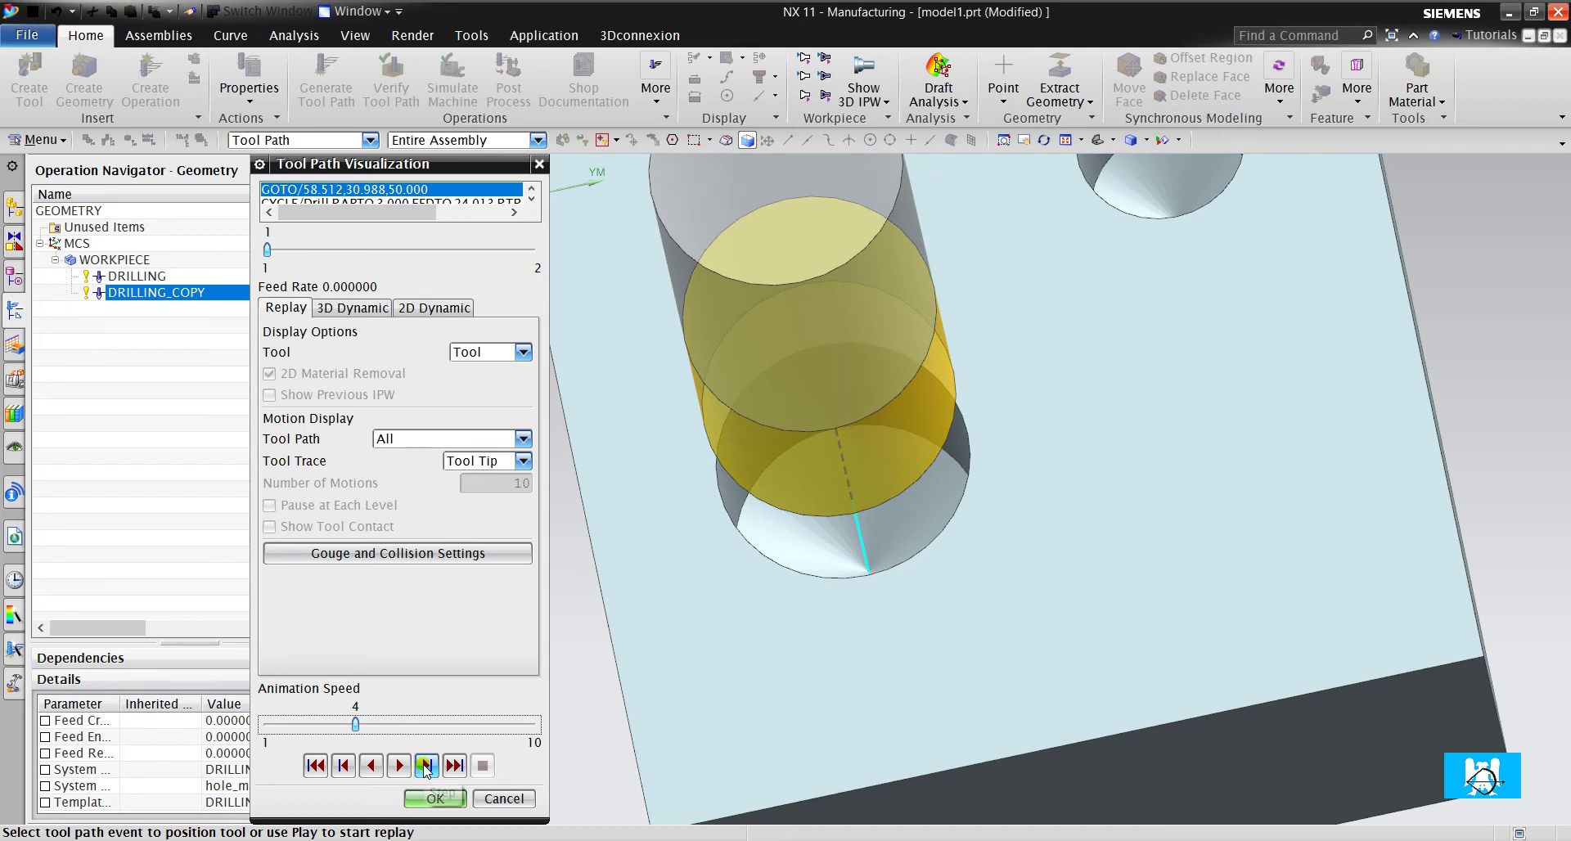
left_click(425, 767)
left_click(425, 767)
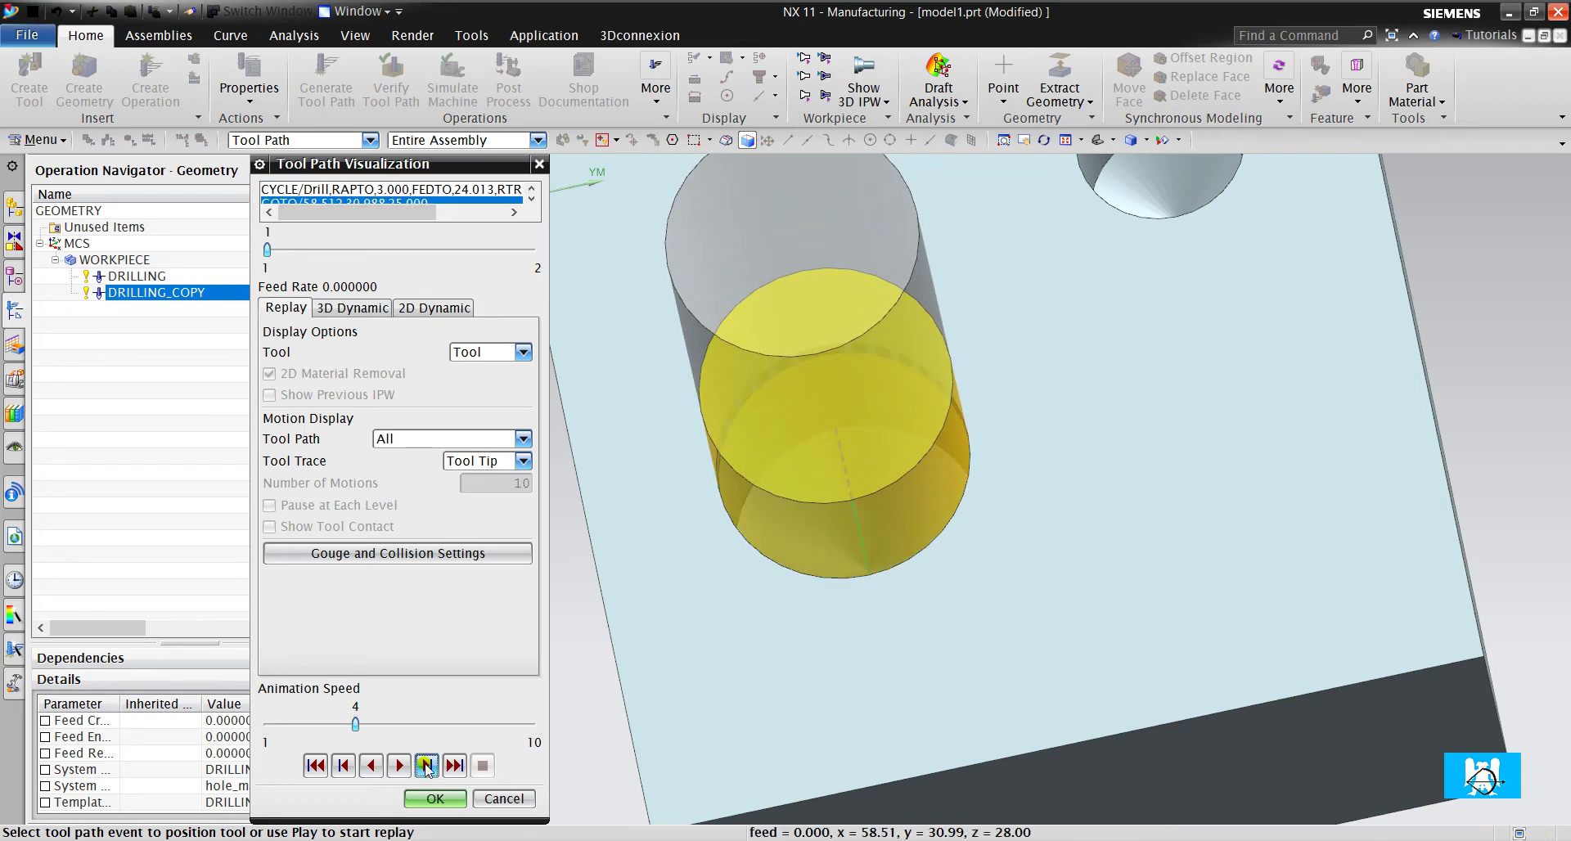
left_click(426, 767)
left_click(436, 800)
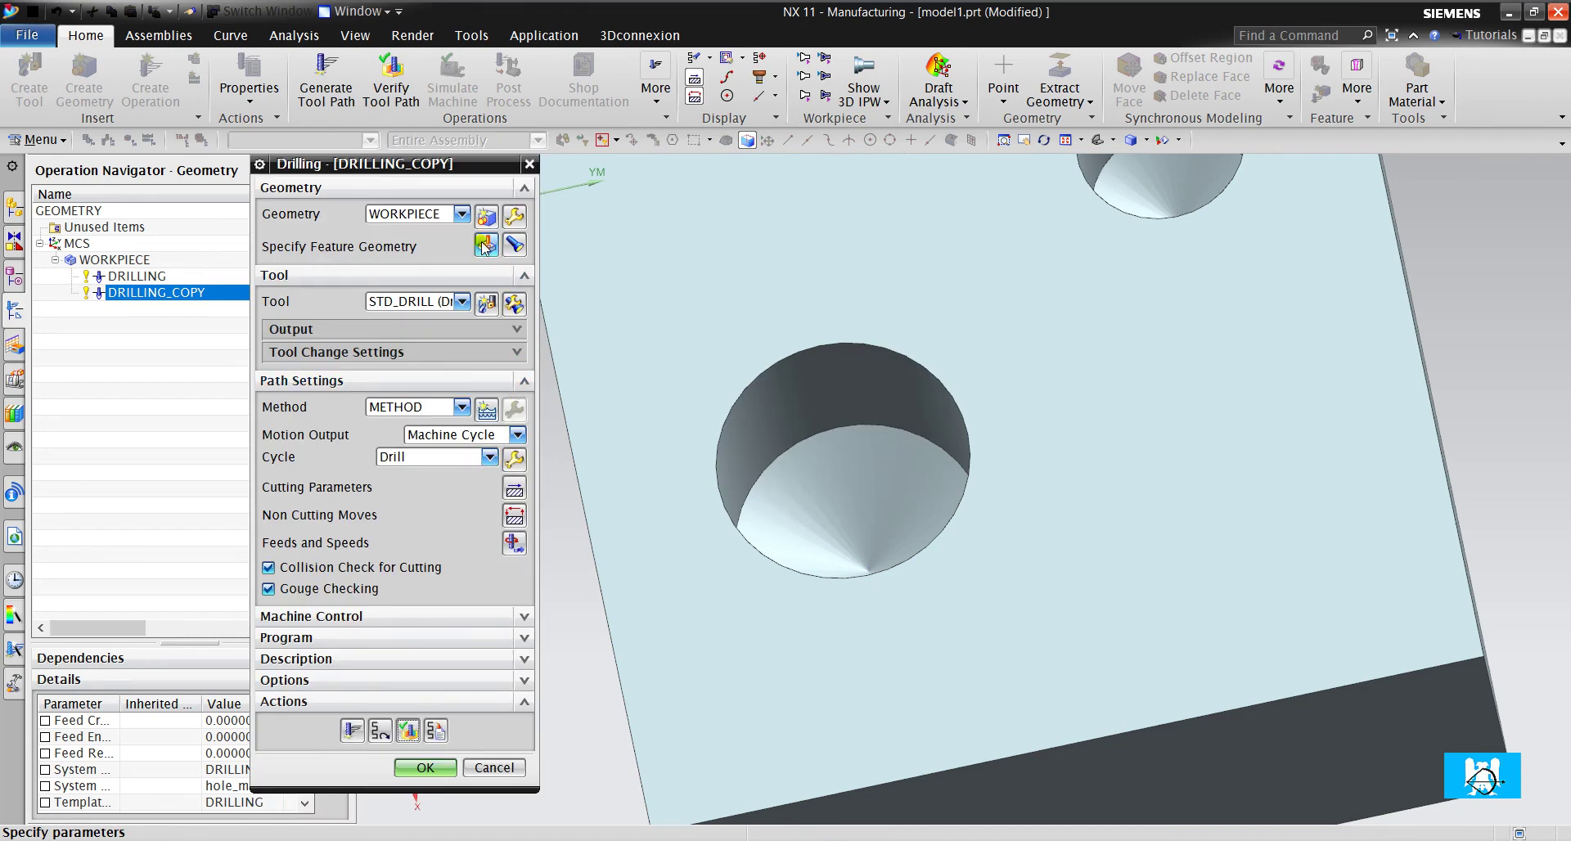
Set the DRILLING_COPY feature geometry's control point to Machining Feature, retain the user-defined values and accept the feature geometry.
left_click(488, 246)
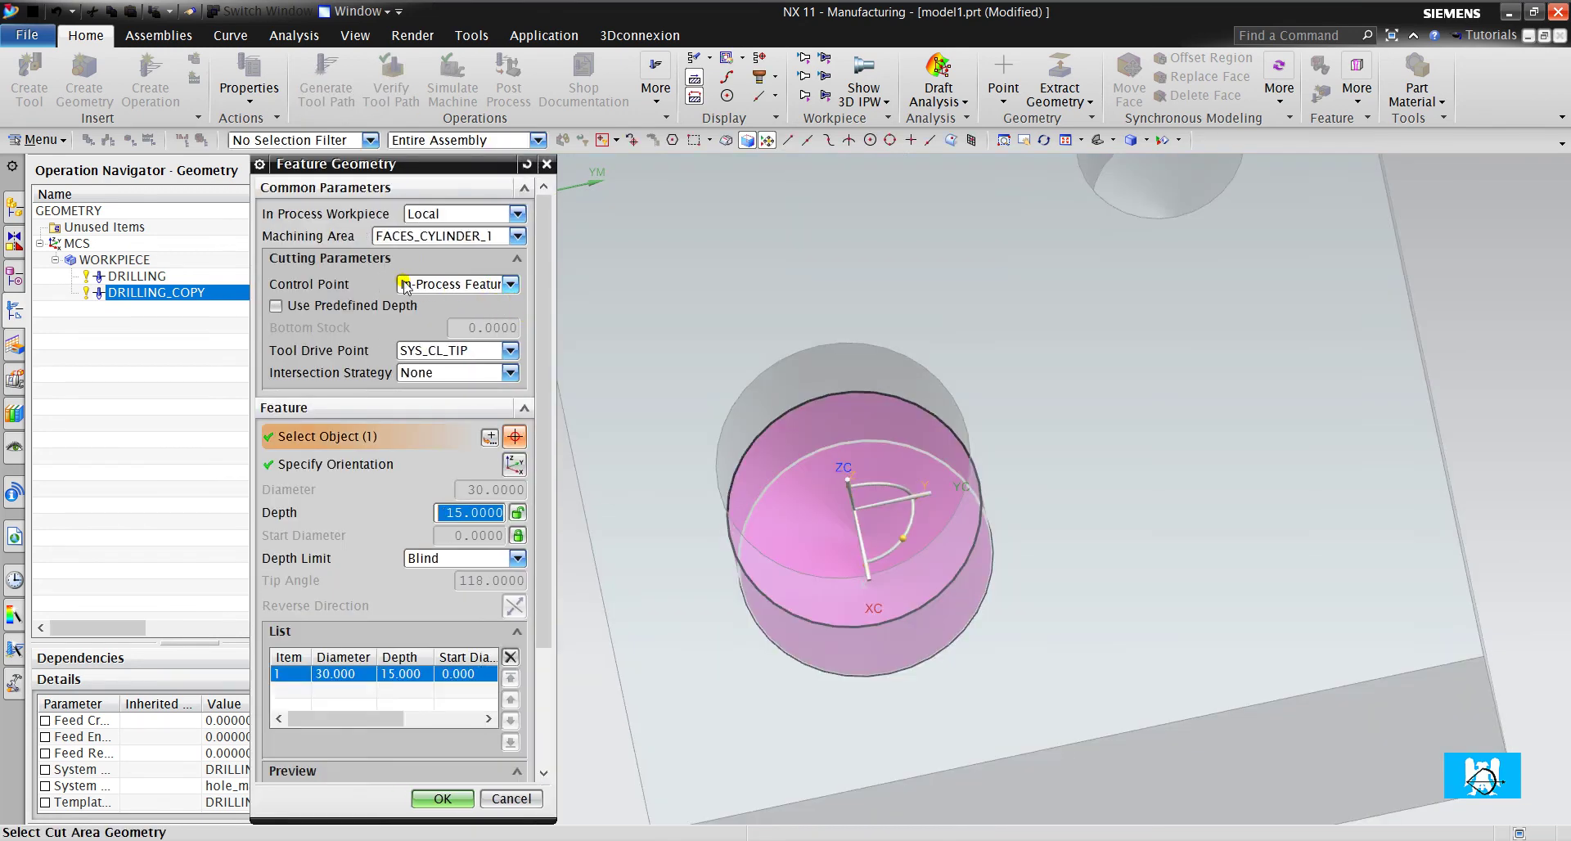
left_click(421, 284)
left_click(449, 319)
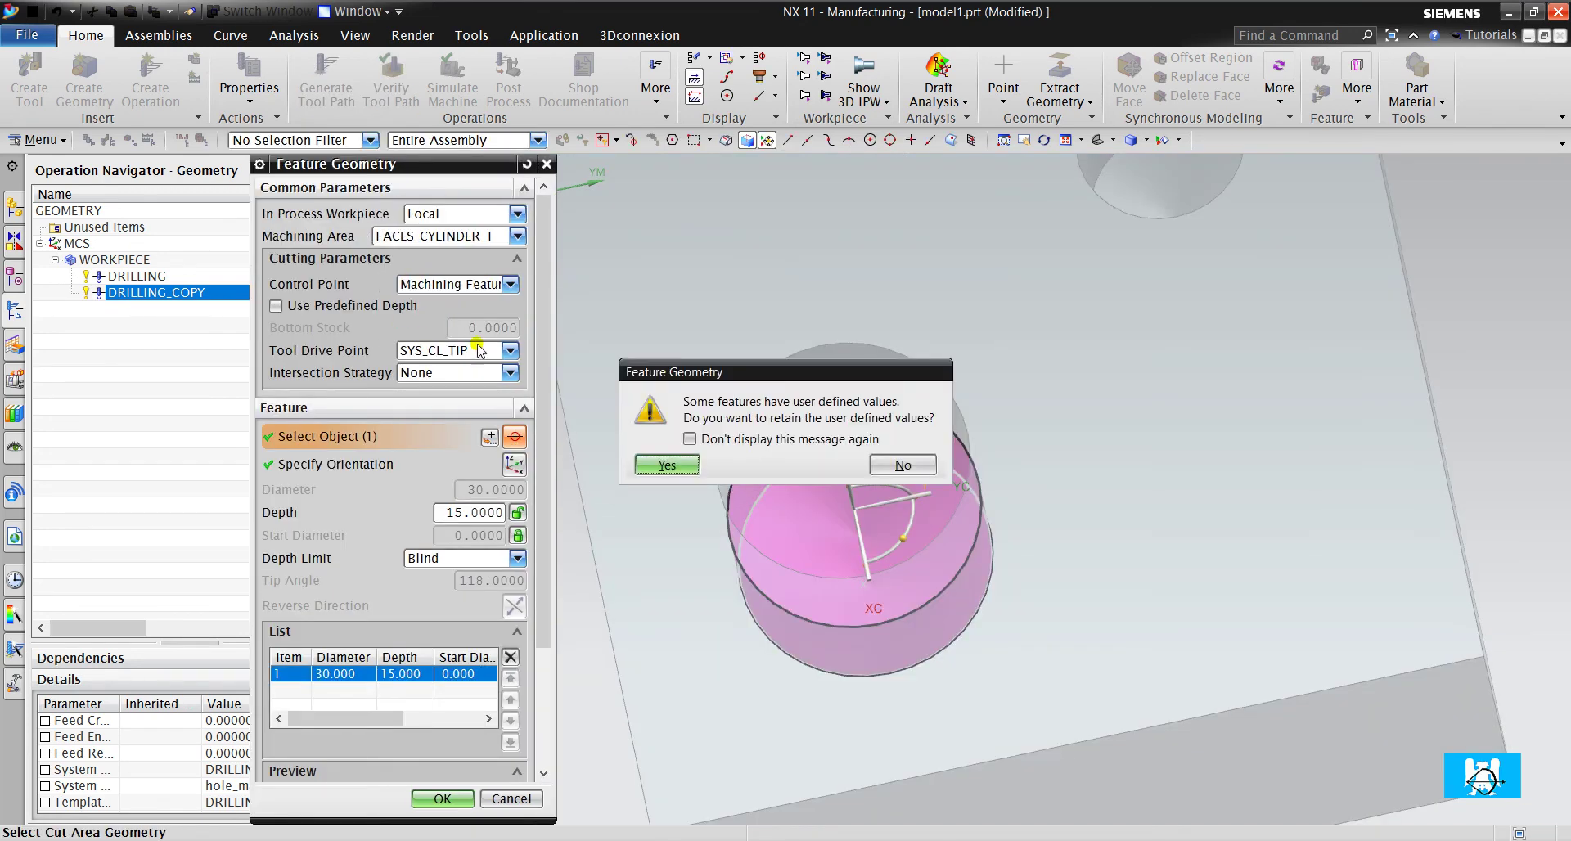
left_click(666, 465)
middle_click_drag(787, 480, 874, 281)
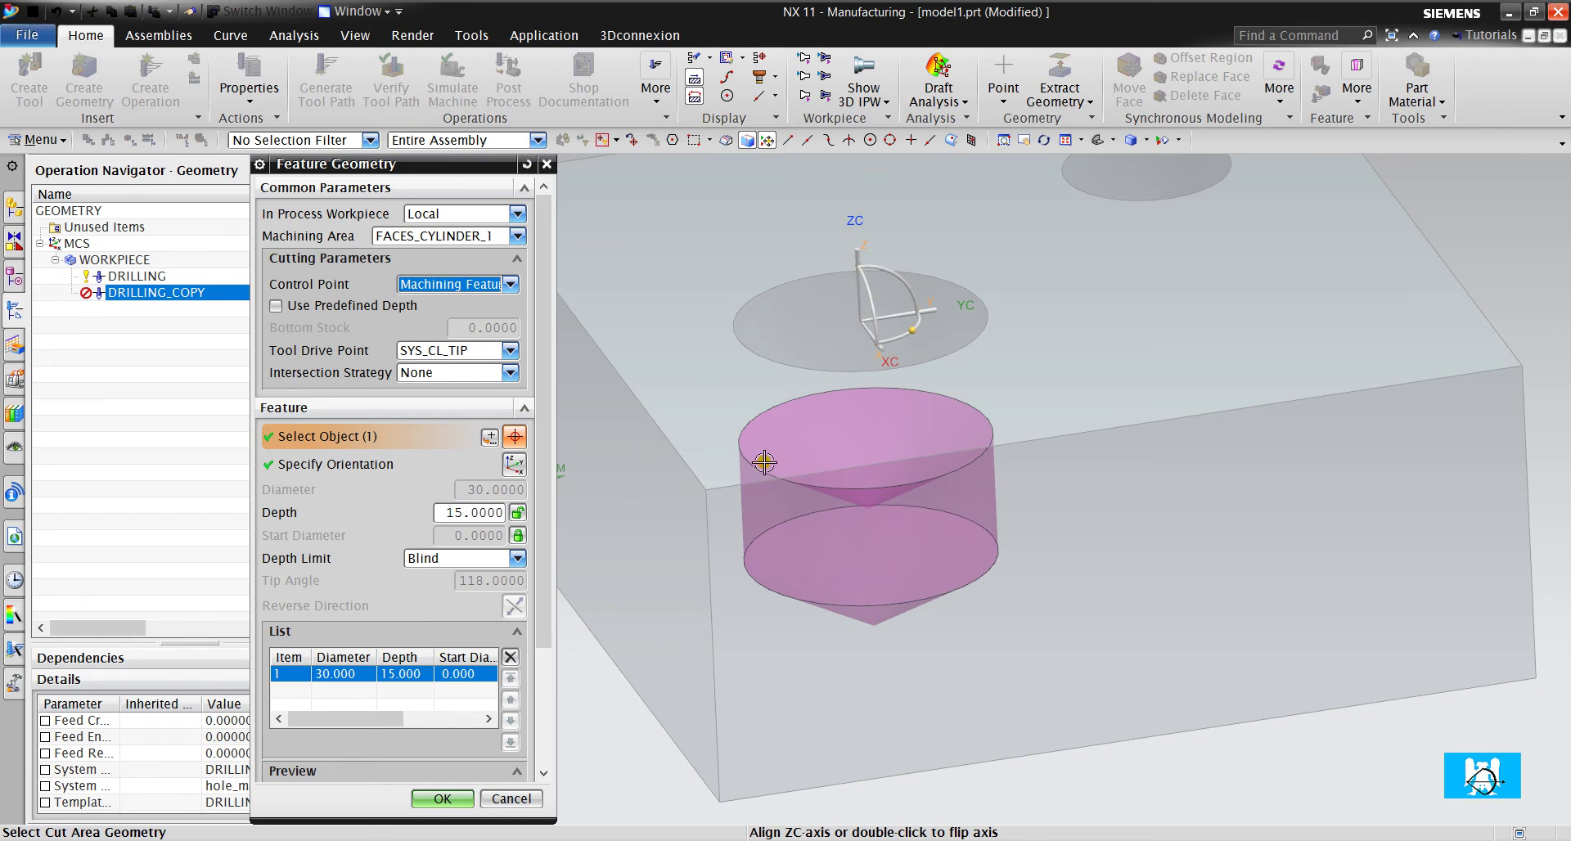
left_click(443, 799)
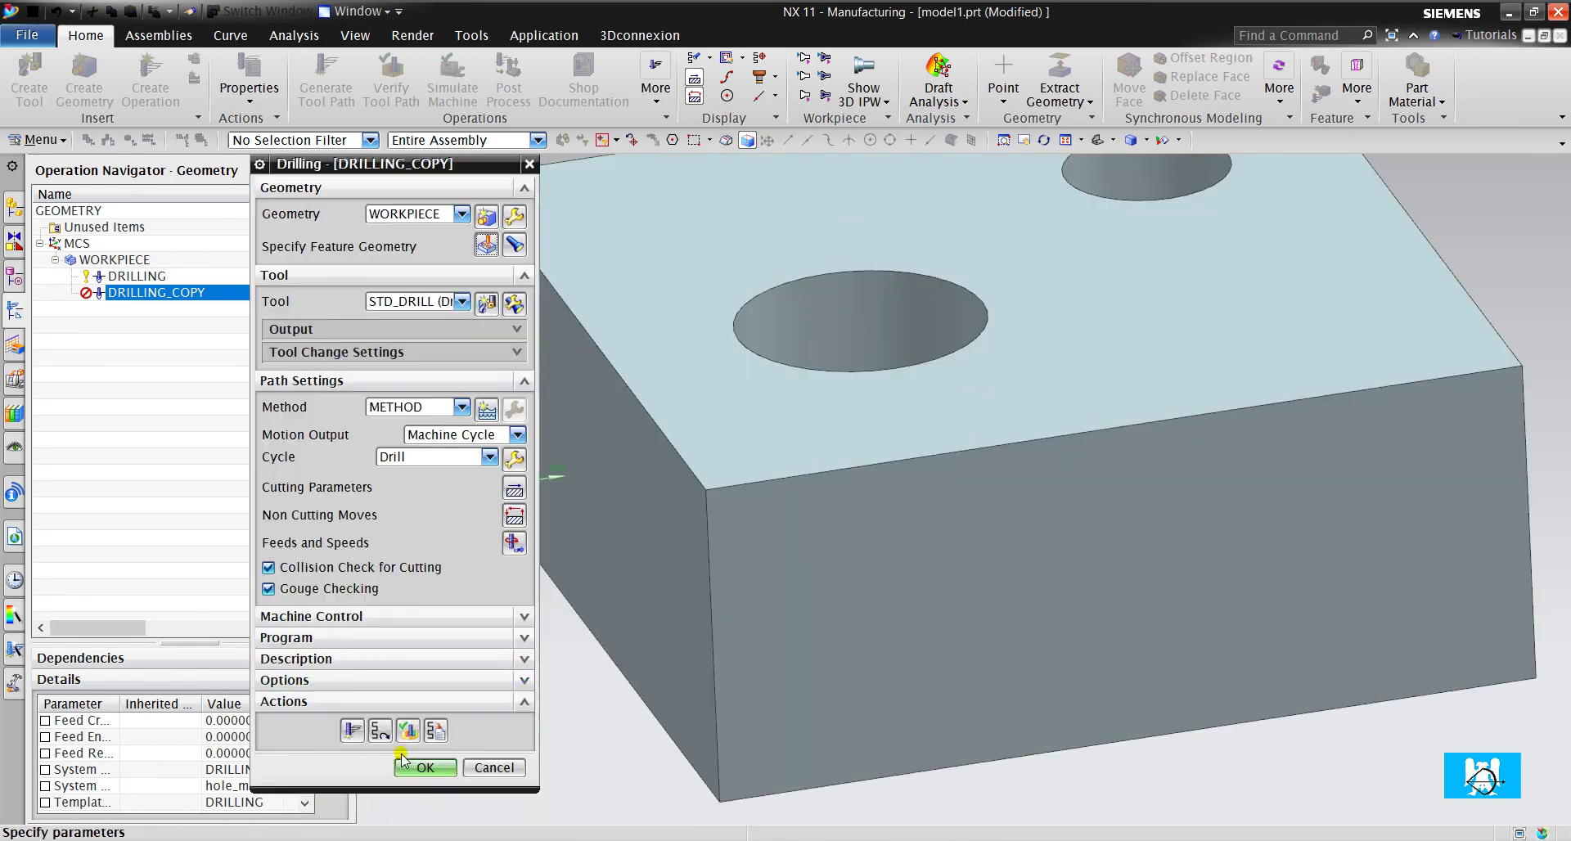
Generate the DRILLING_COPY tool path, check it inside the hole and accept the operation.
left_click(352, 729)
middle_click_drag(820, 391, 985, 231)
scroll(985, 283, "down", 3)
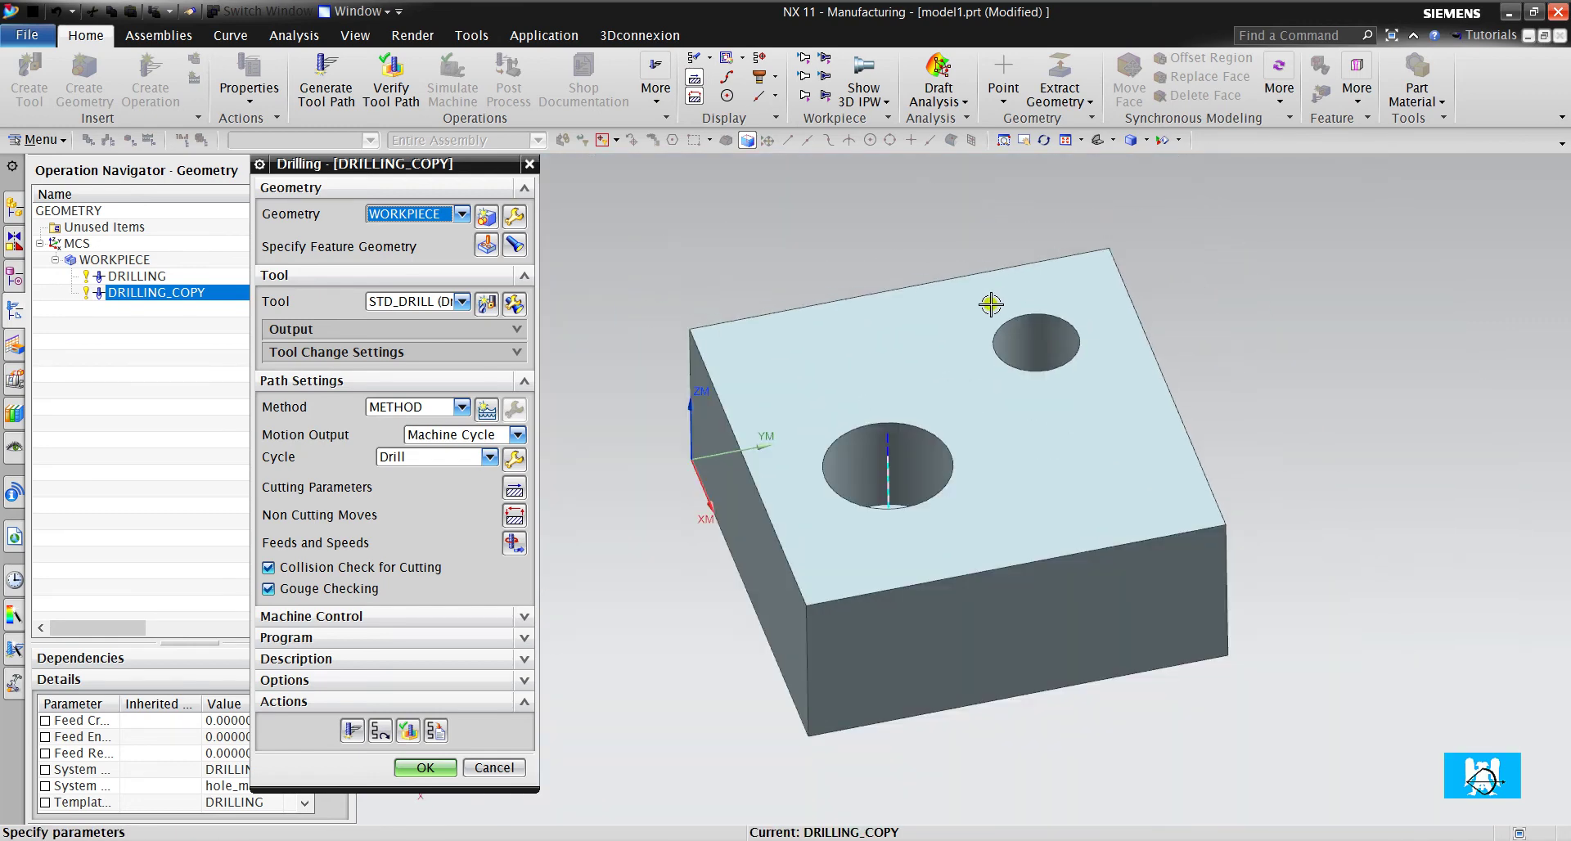
scroll(993, 305, "up", 3)
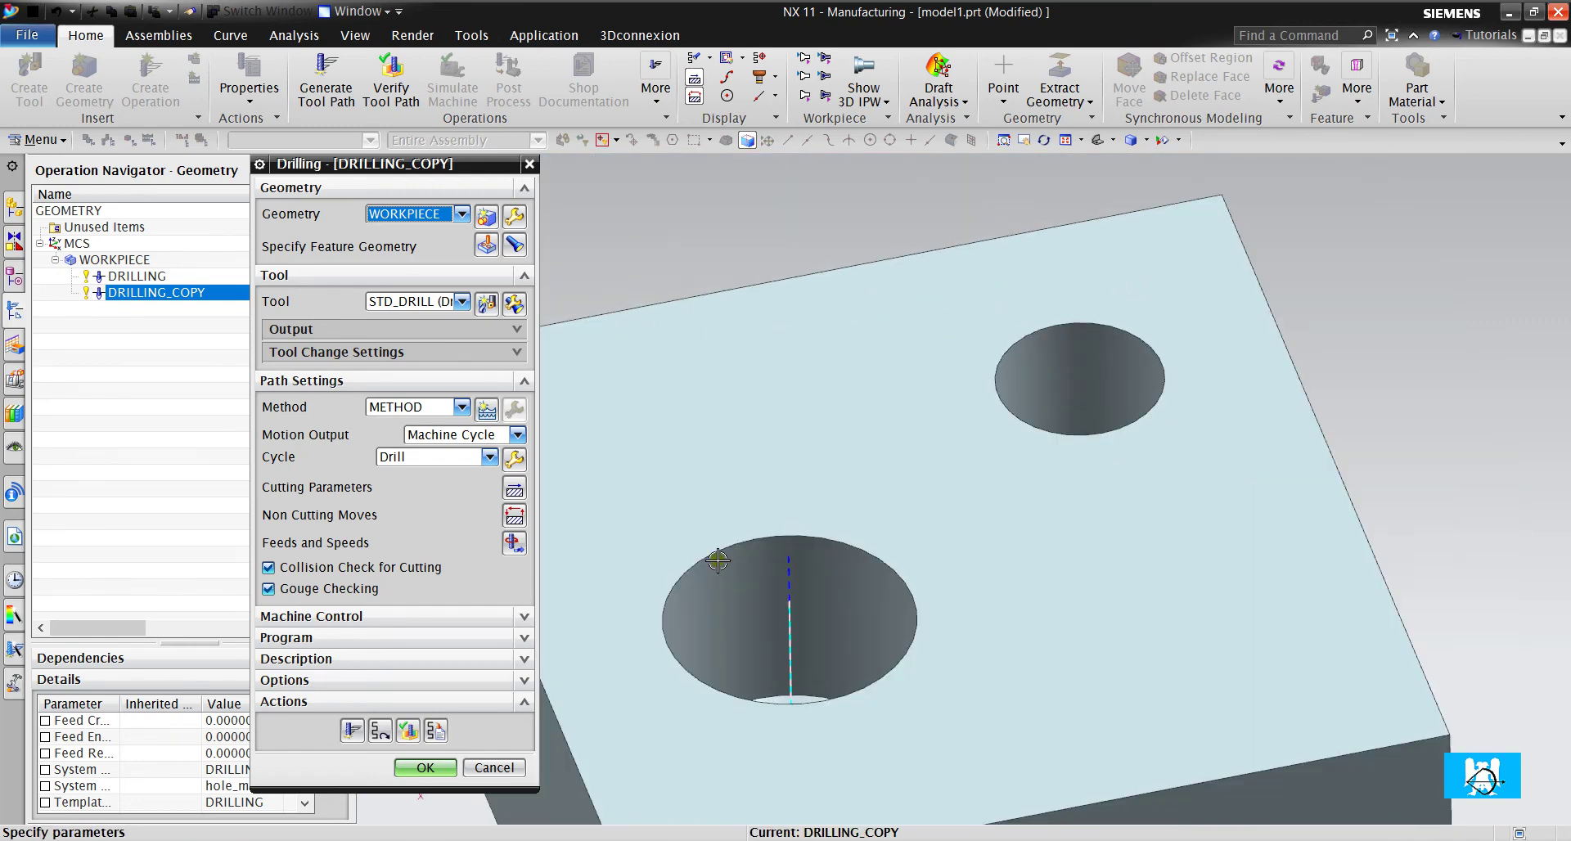
left_click(425, 766)
Duplicate the DRILLING operation again by copying it and pasting the copy directly after it under WORKPIECE.
left_click(177, 309)
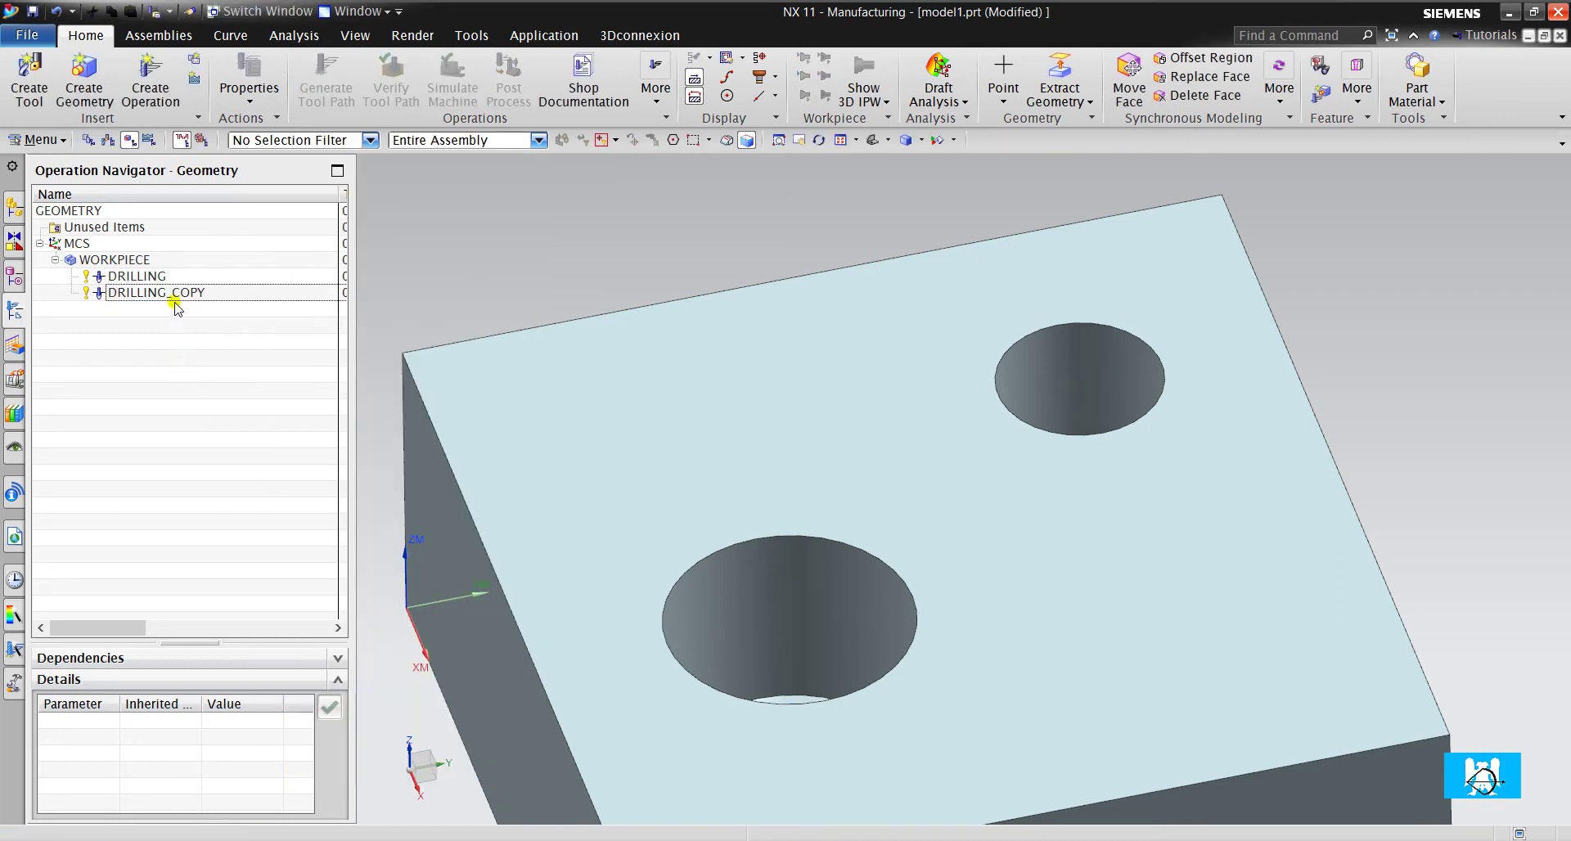
right_click(163, 278)
left_click(198, 323)
right_click(171, 281)
left_click(209, 343)
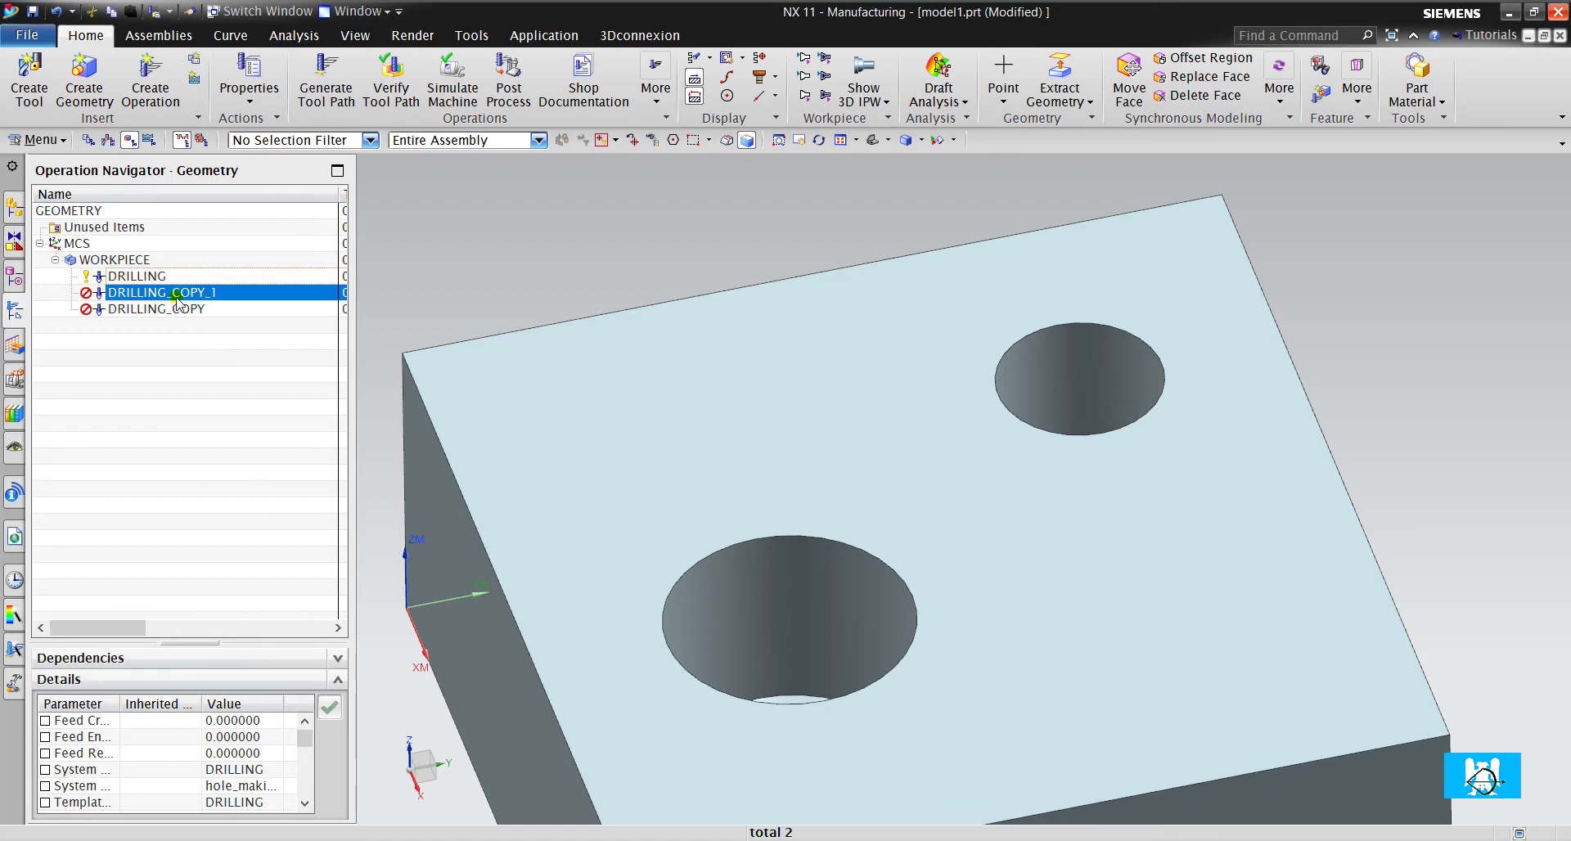
Replace the feature geometry of DRILLING_COPY_1 with the smaller hole and accept it.
double_click(177, 295)
left_click(486, 254)
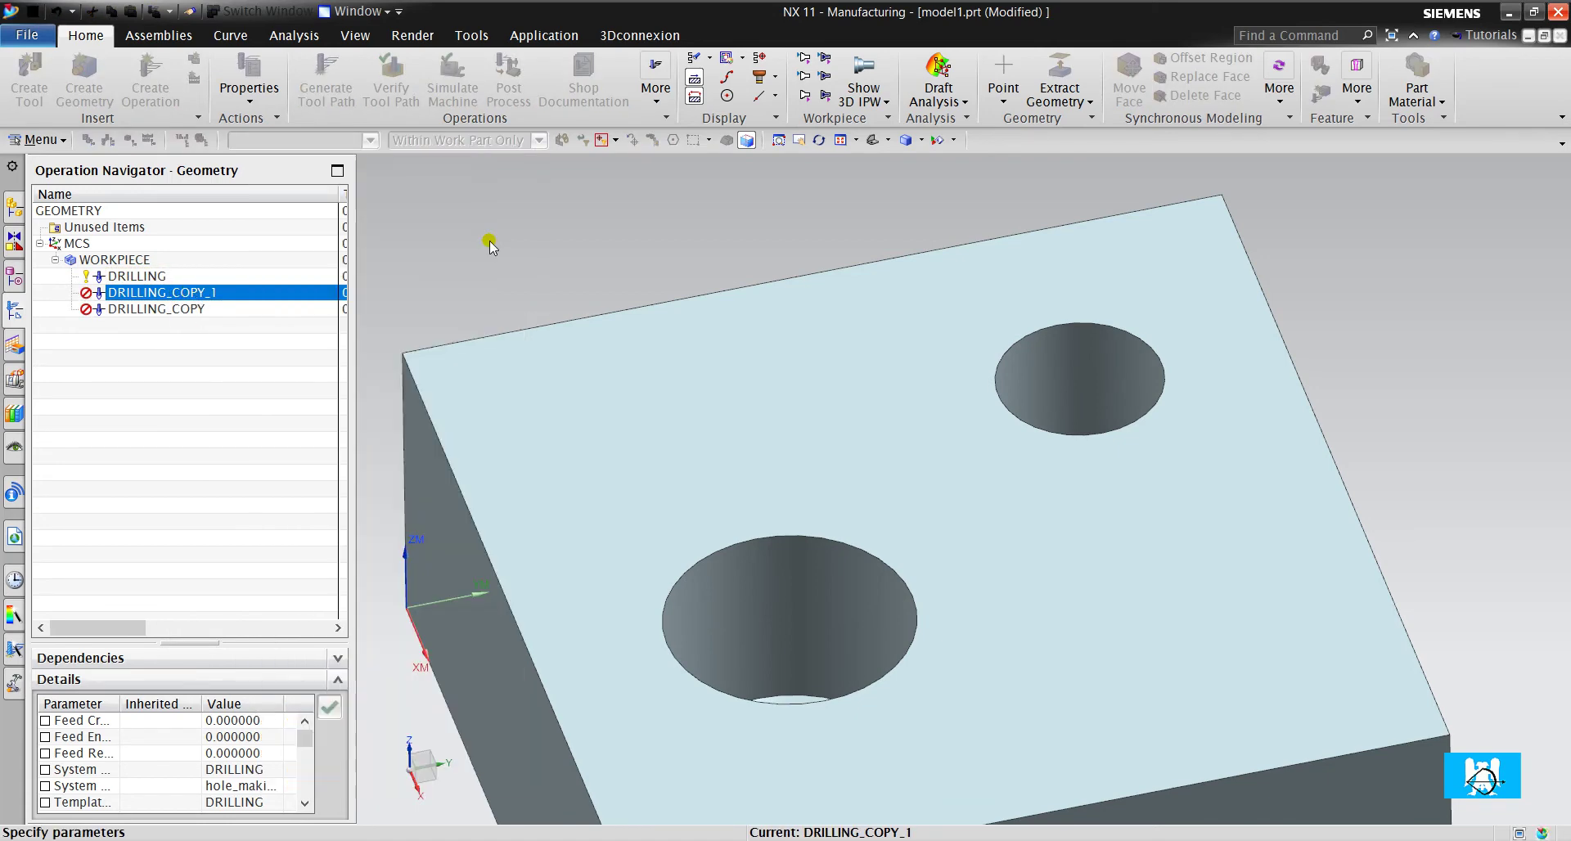
left_click(514, 661)
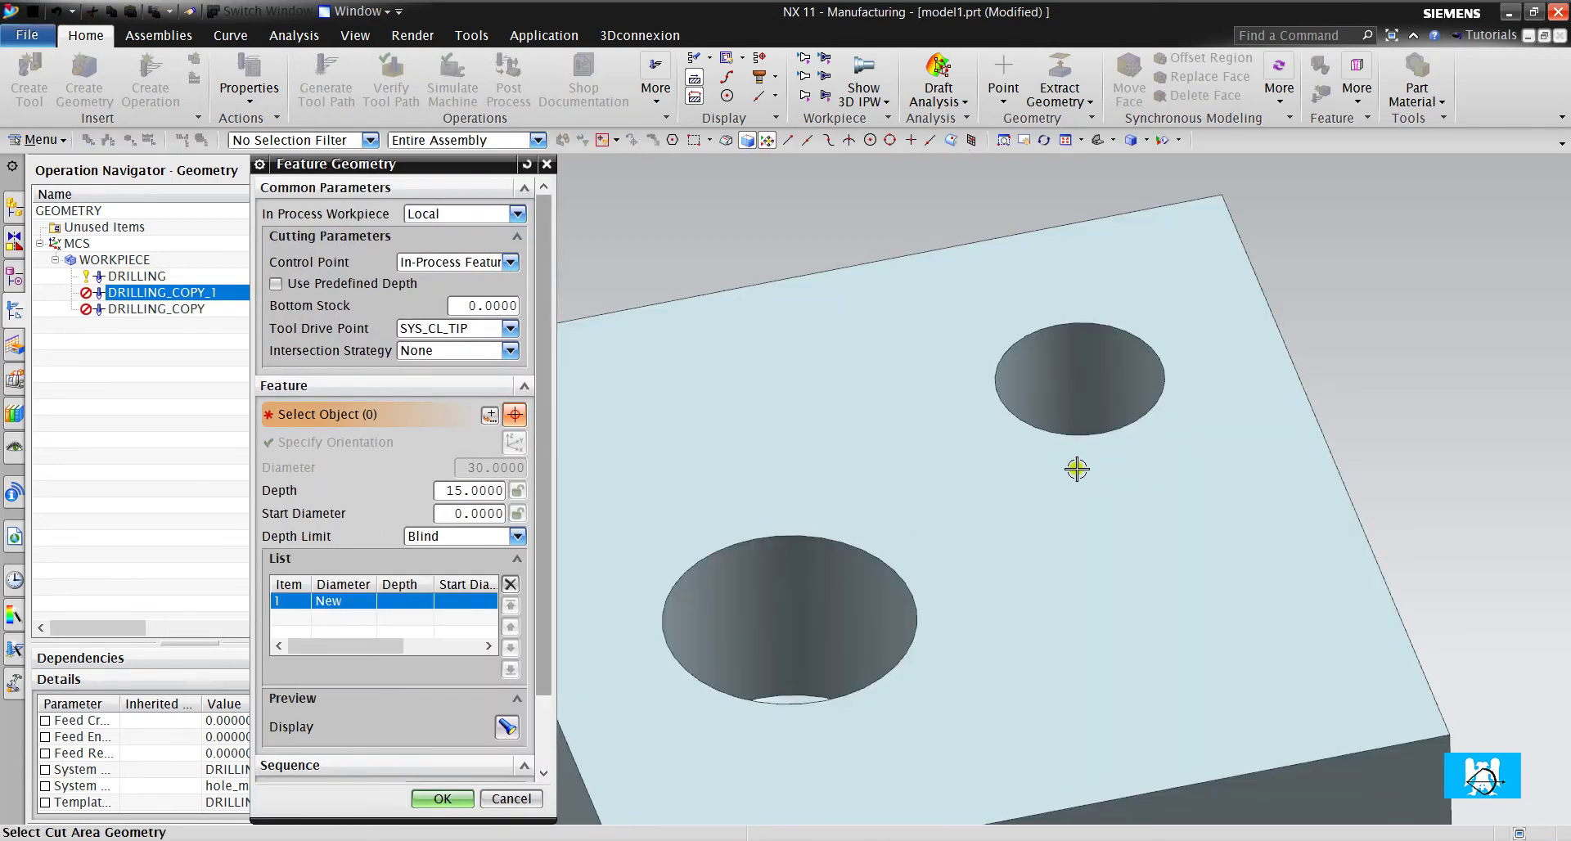
left_click(1077, 473)
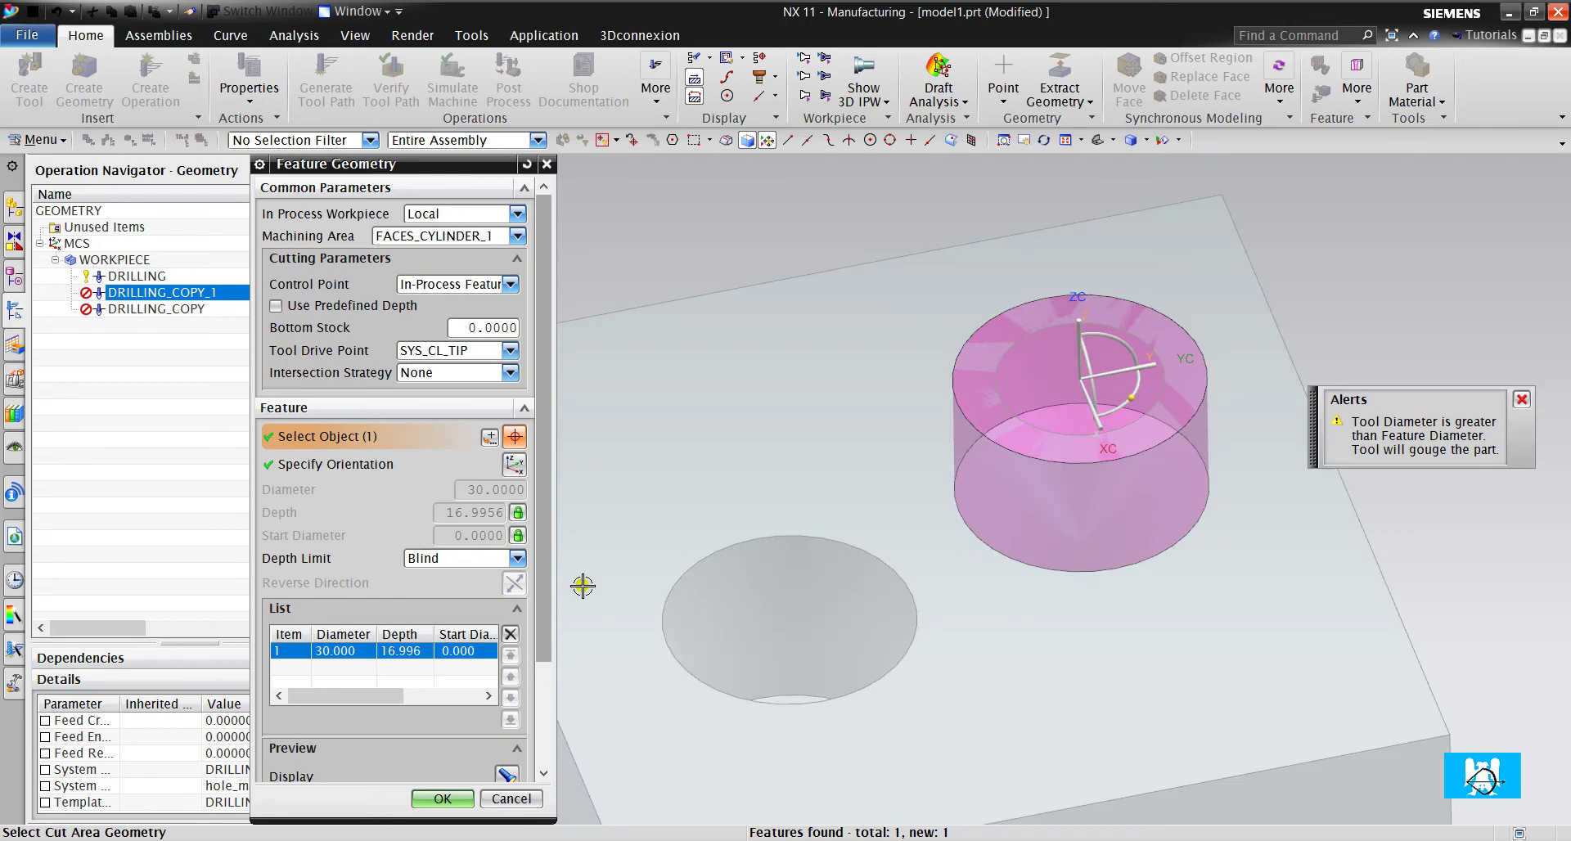
left_click(446, 799)
Assign the STD_DRILL_1 tool to DRILLING_COPY_1, generate the tool path and accept the operation.
left_click(409, 301)
left_click(400, 358)
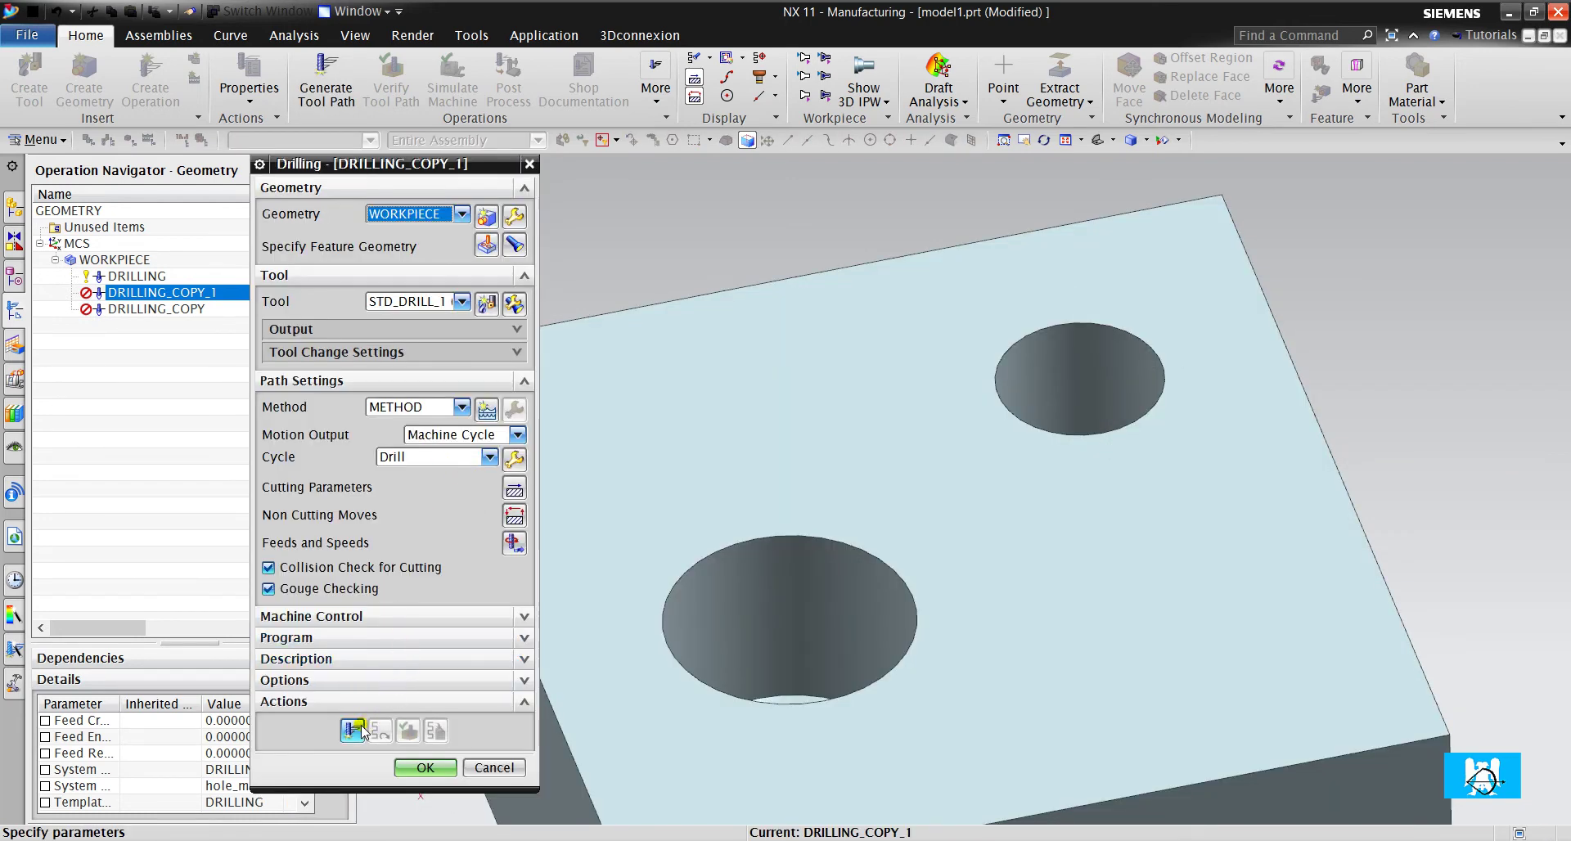
left_click(362, 730)
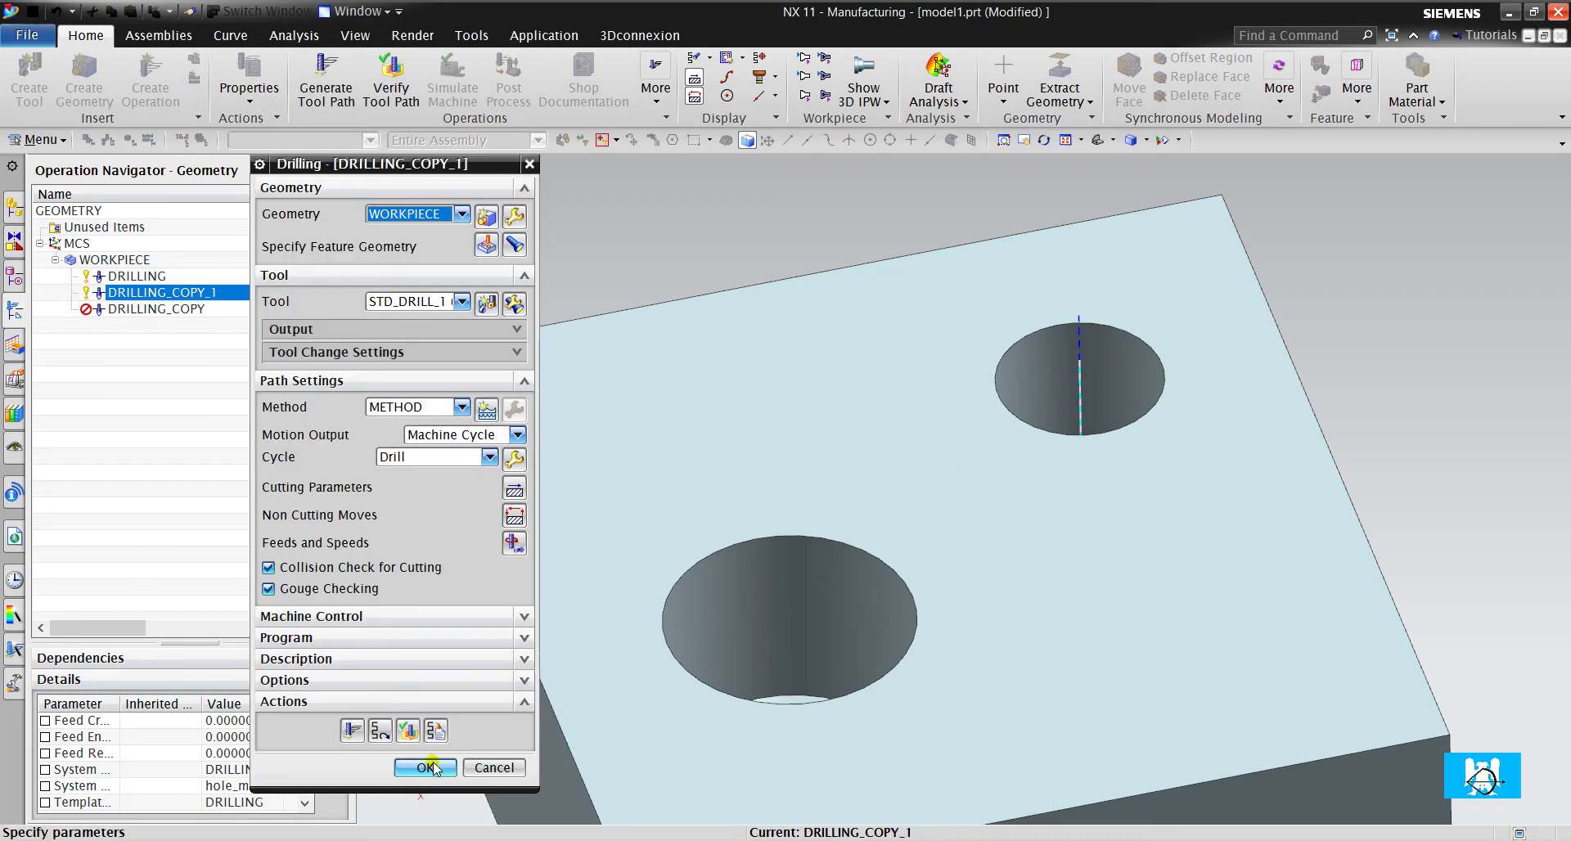
left_click(425, 767)
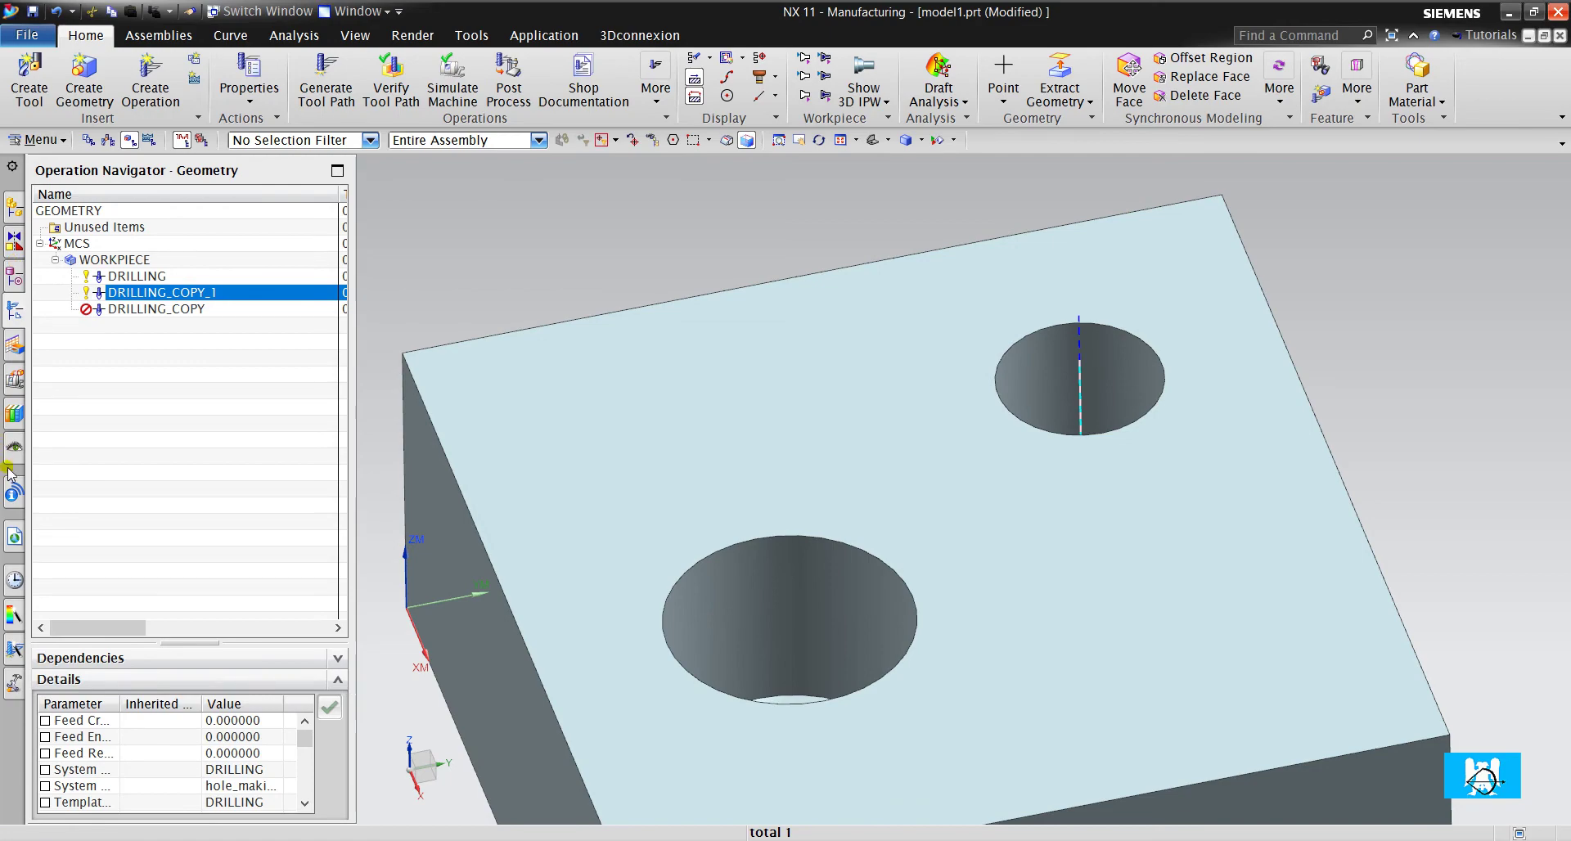
Open the part file delik.prt from the egitim_parcalari, cam_parcalari, CAM Parcalar folder on the DATA (D:) drive.
left_click(15, 580)
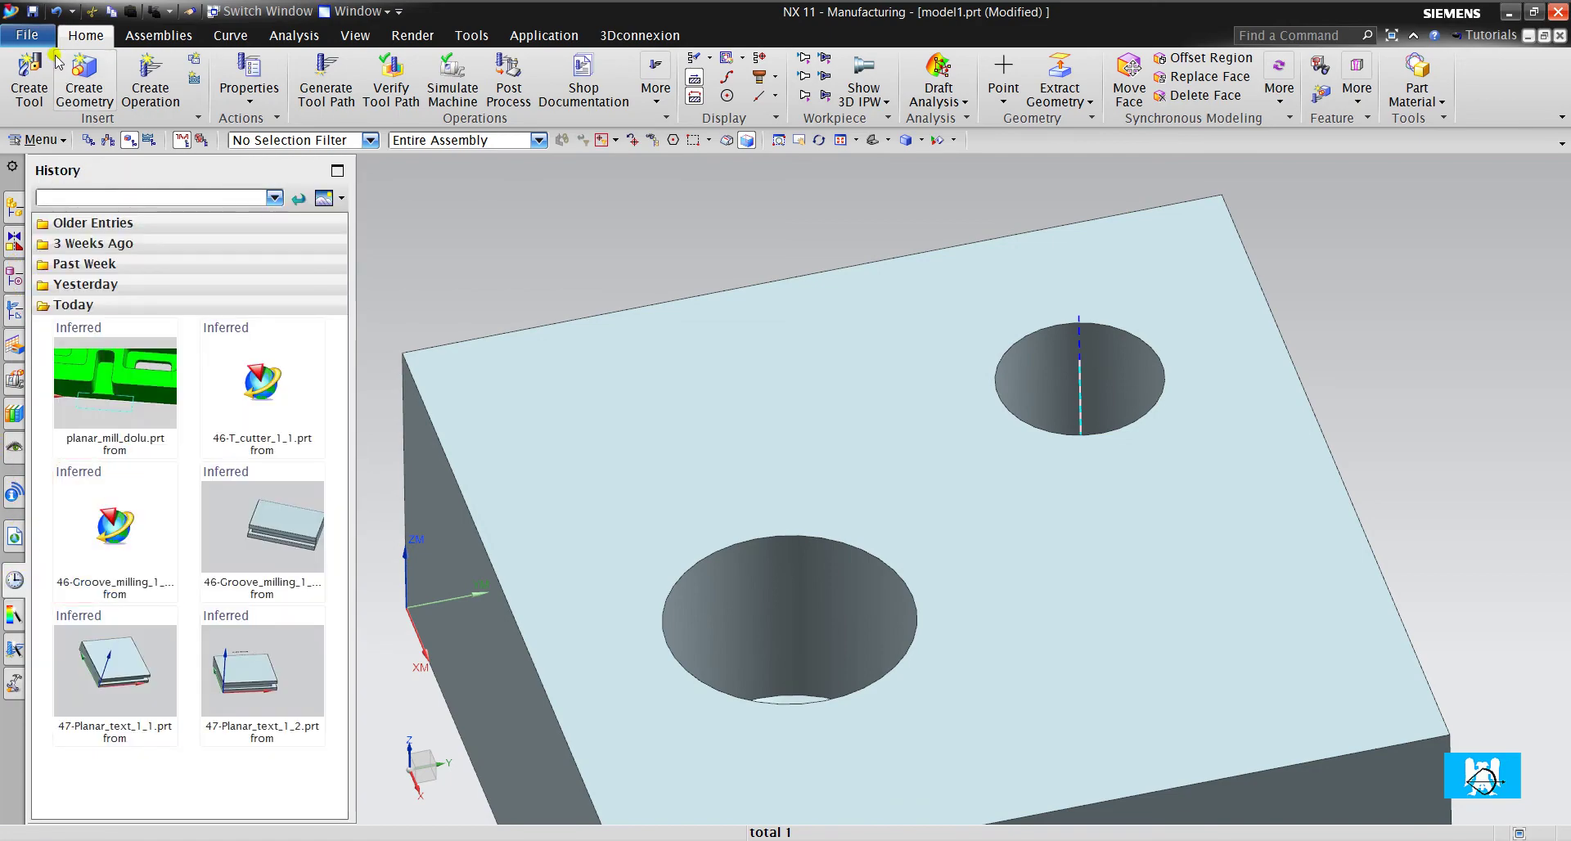
left_click(29, 35)
left_click(46, 83)
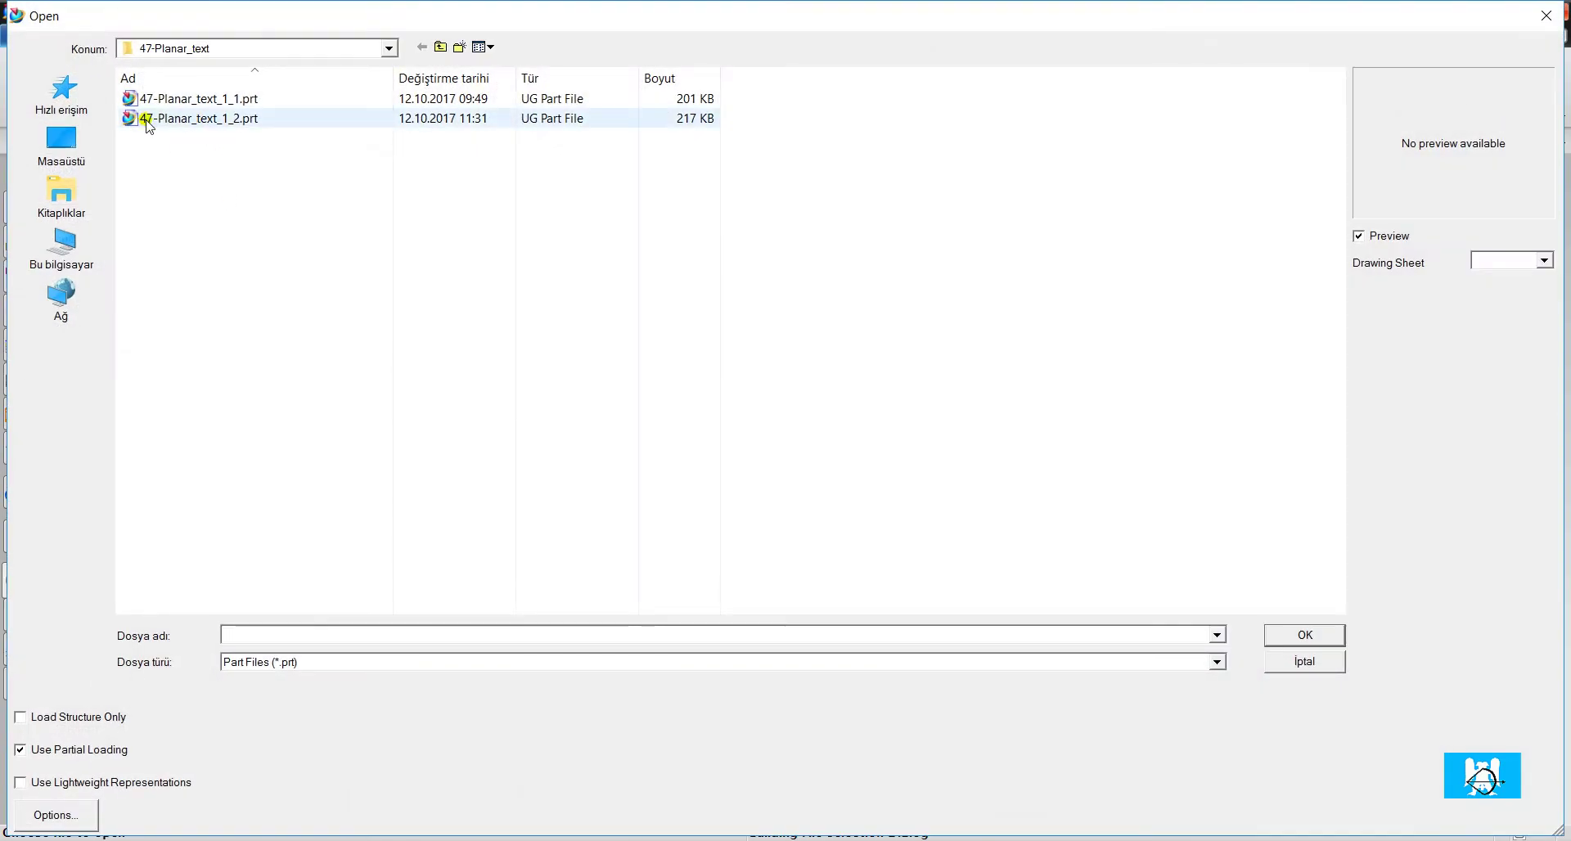
left_click(90, 256)
double_click(384, 241)
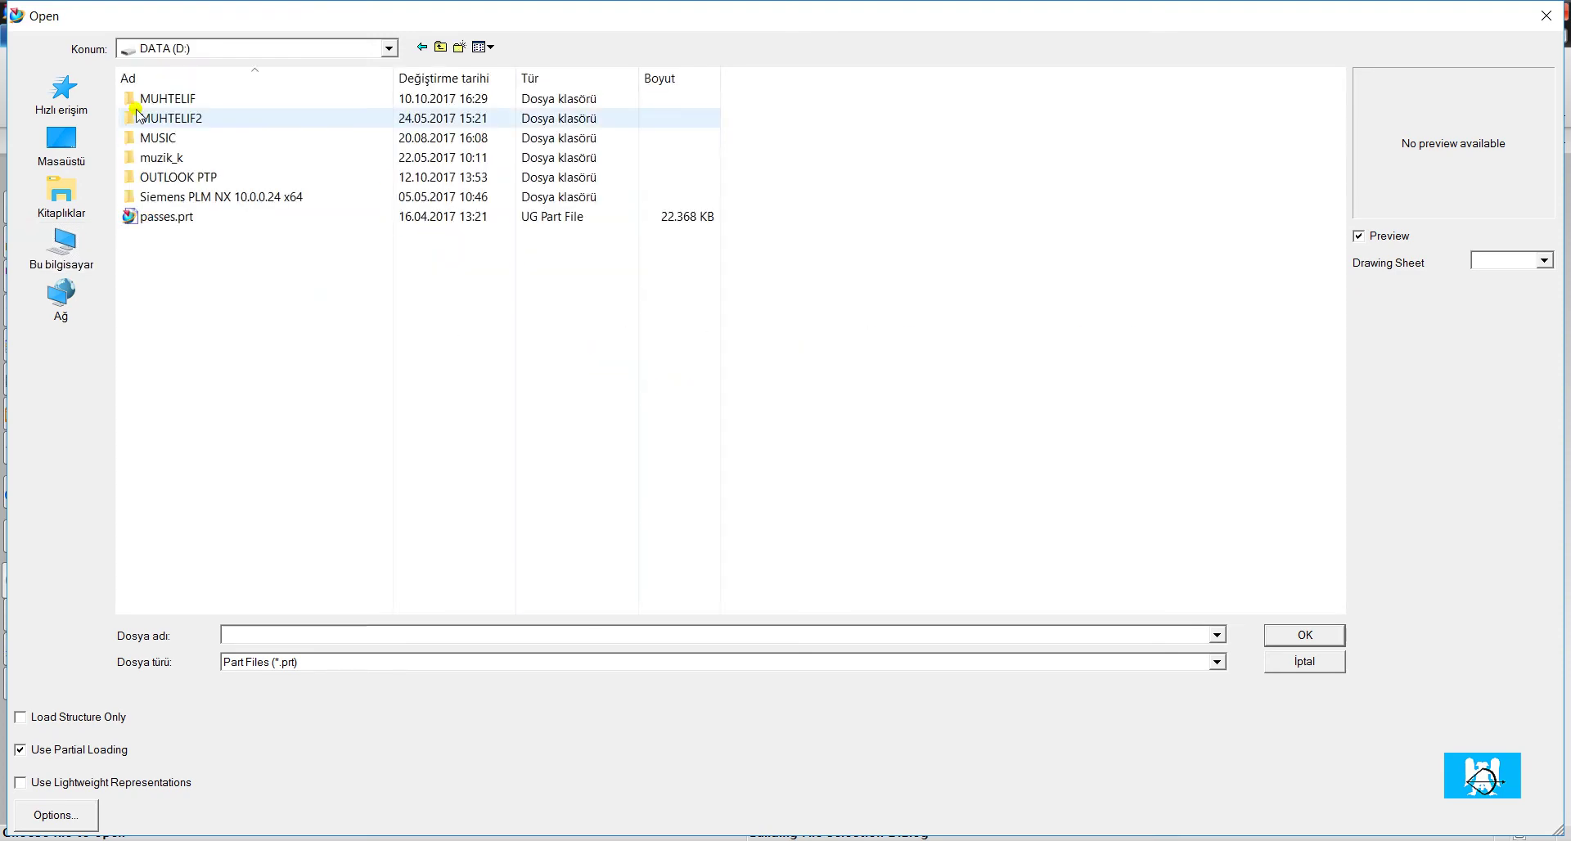
double_click(163, 120)
double_click(204, 235)
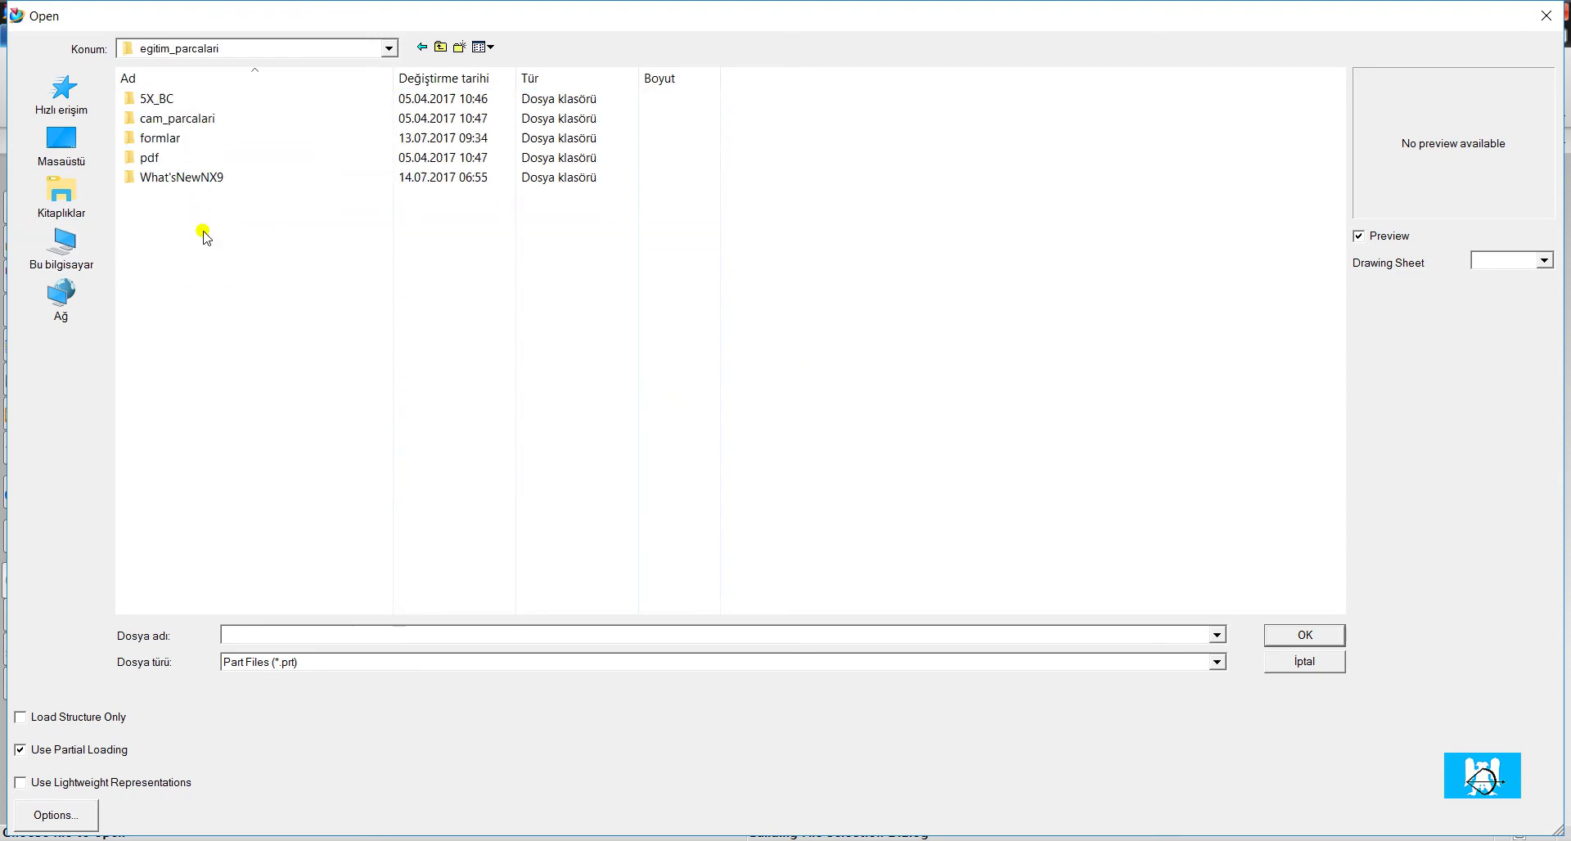
double_click(189, 119)
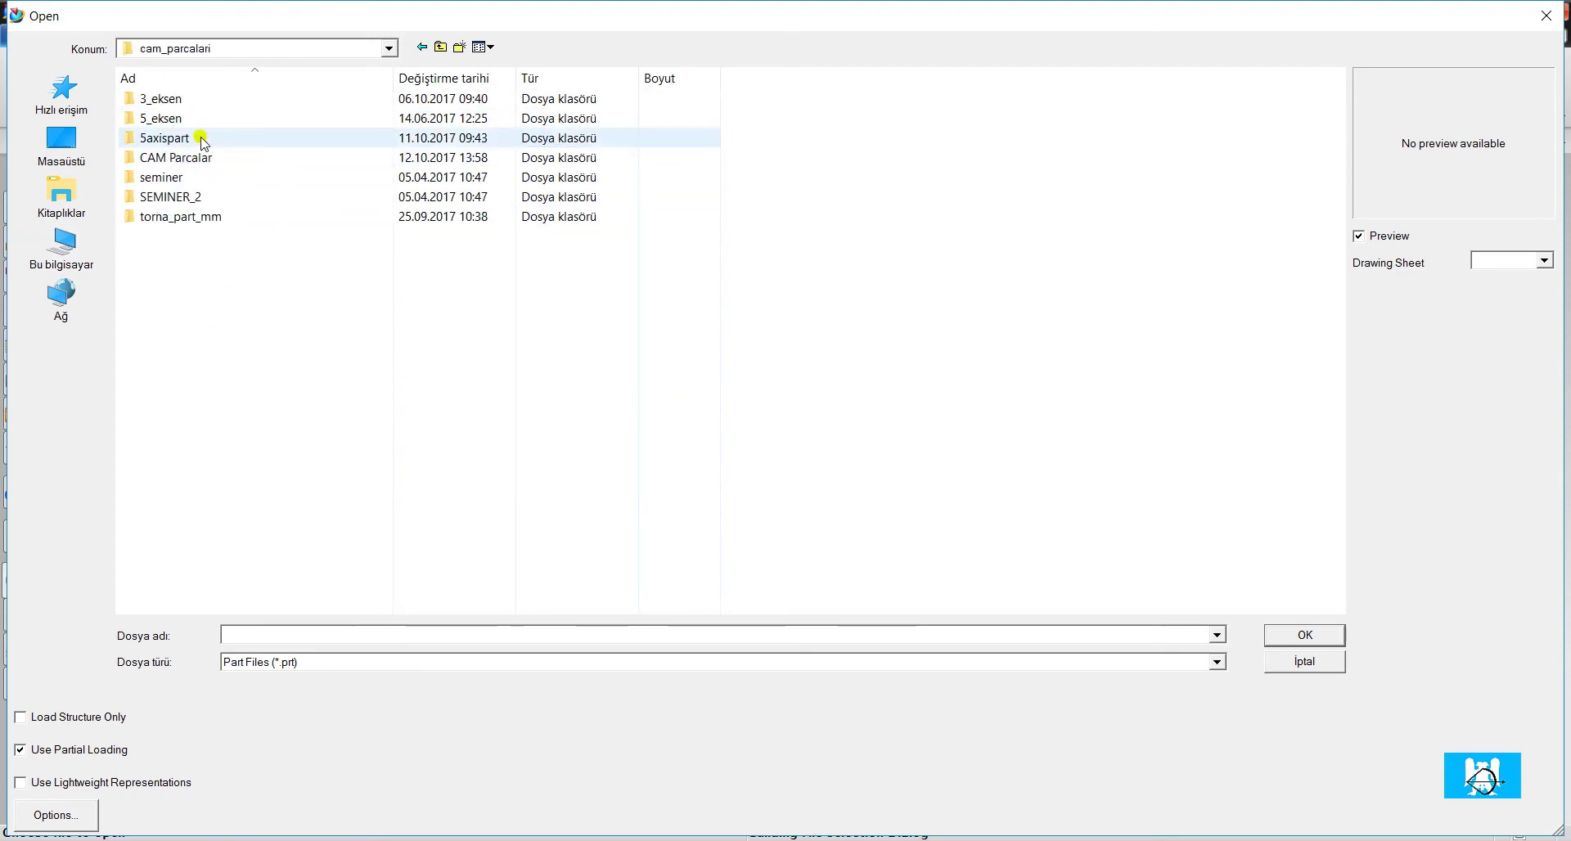
double_click(171, 157)
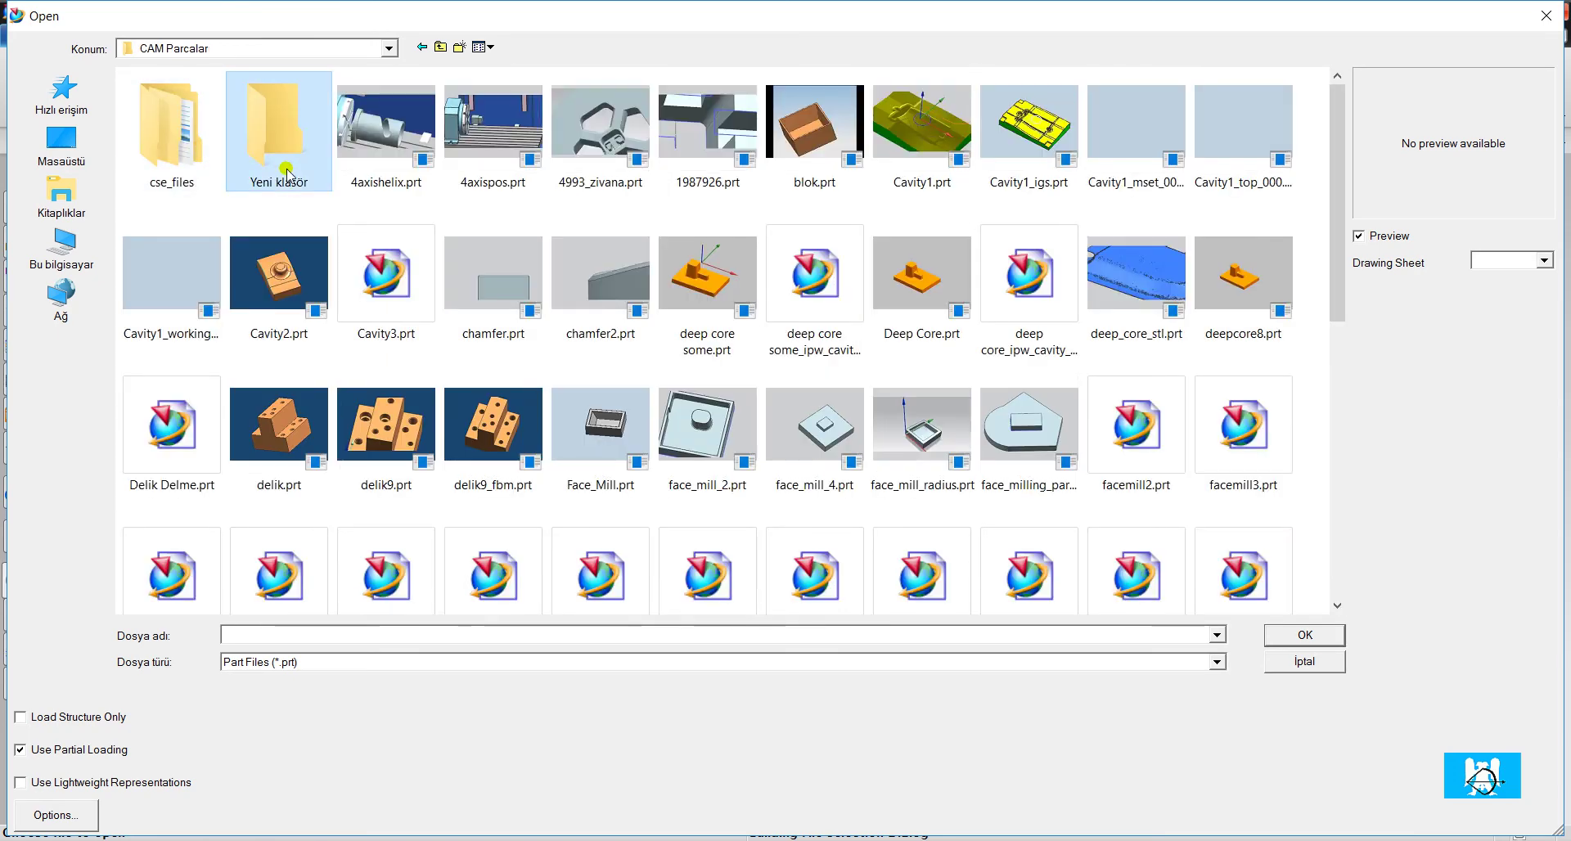
left_click(735, 329)
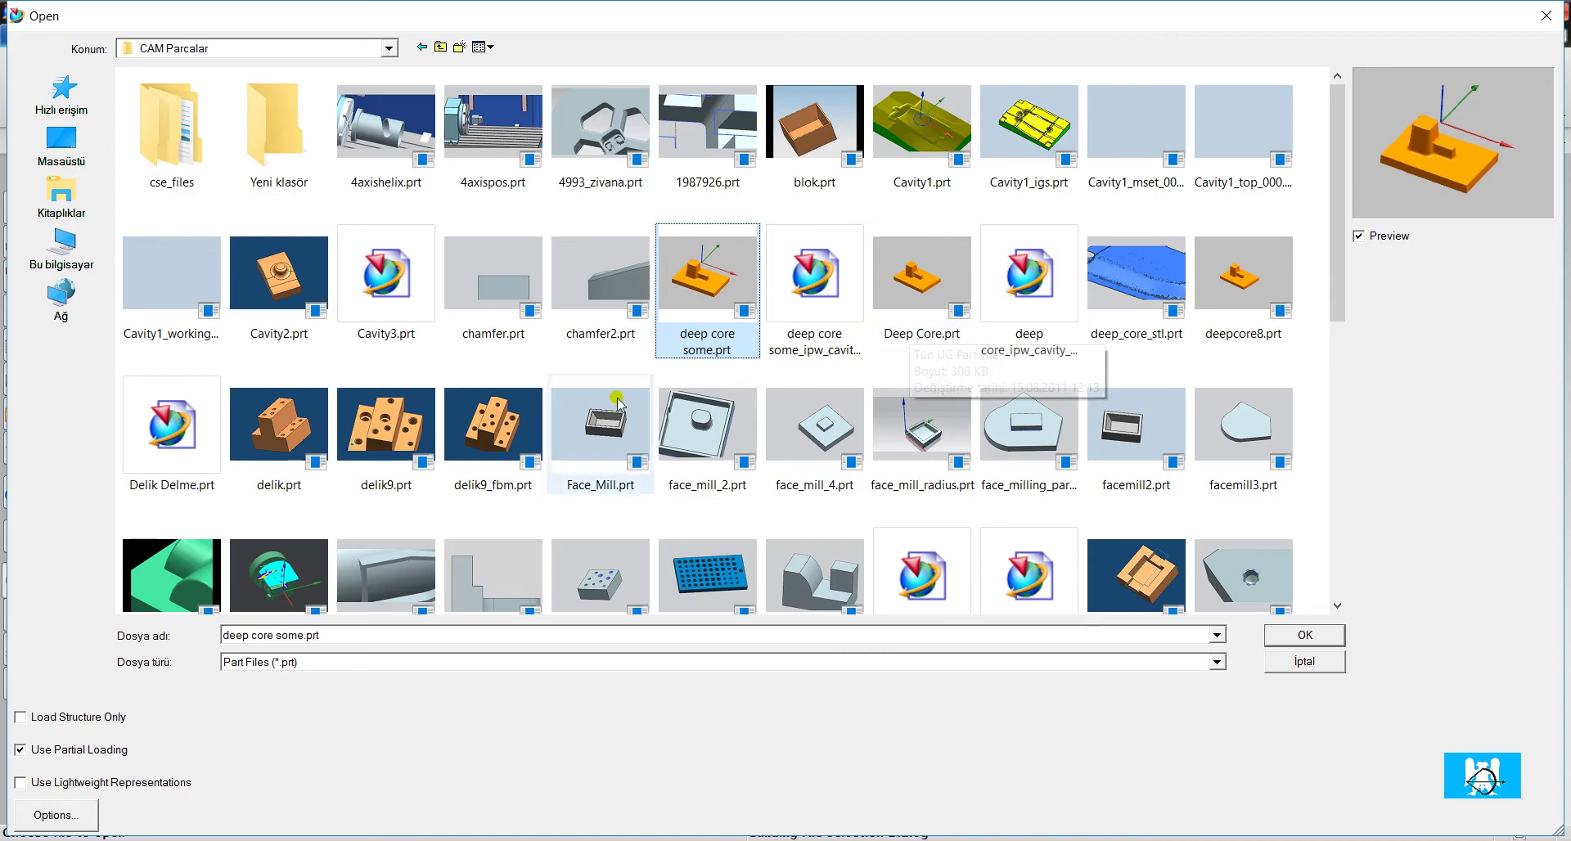
double_click(255, 442)
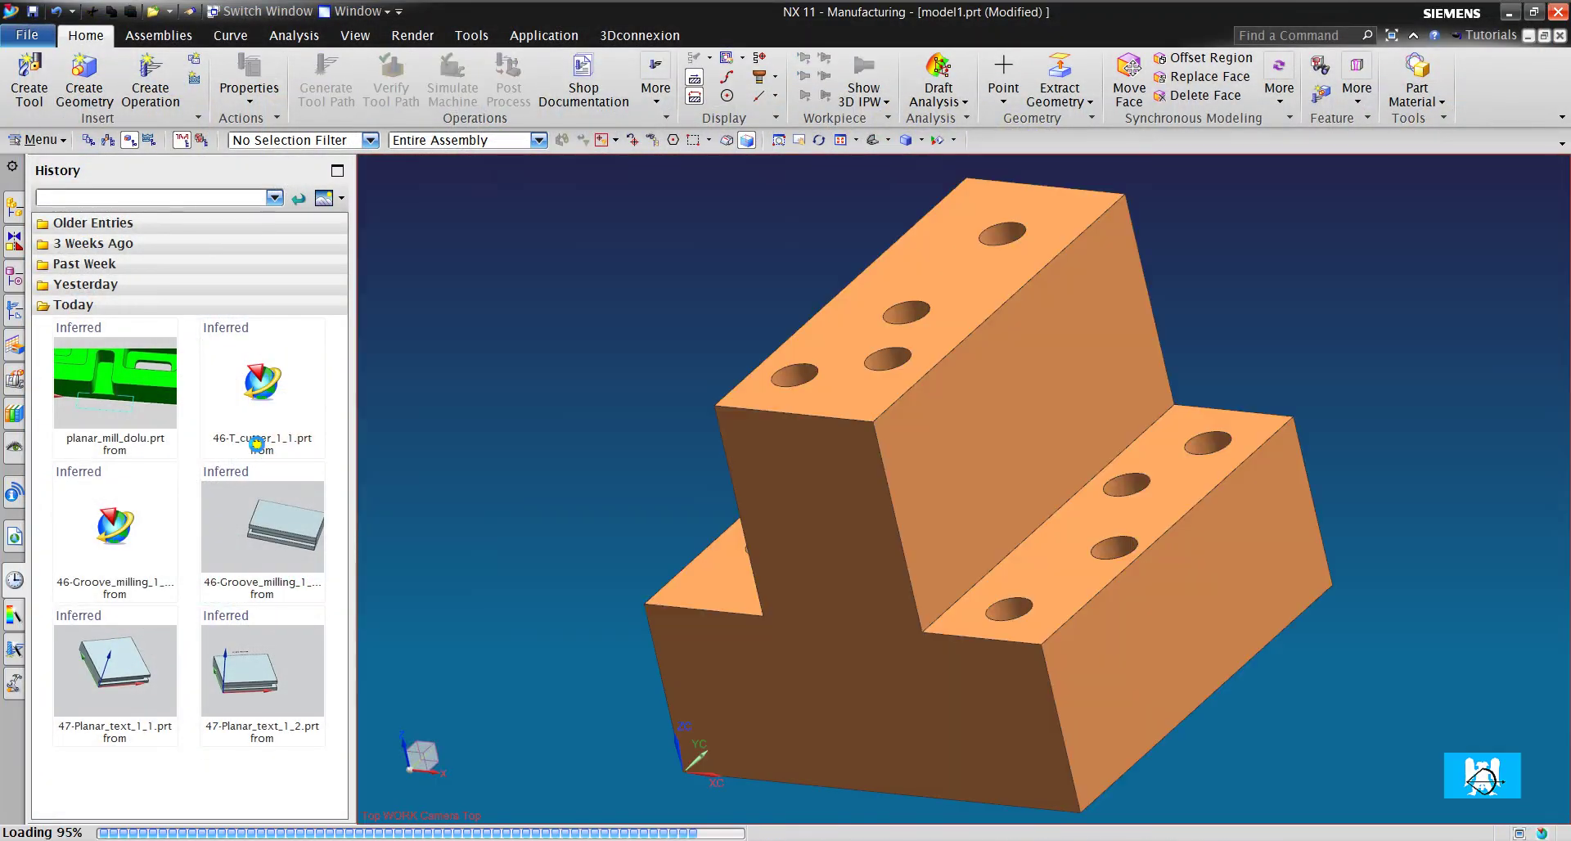
left_click(443, 545)
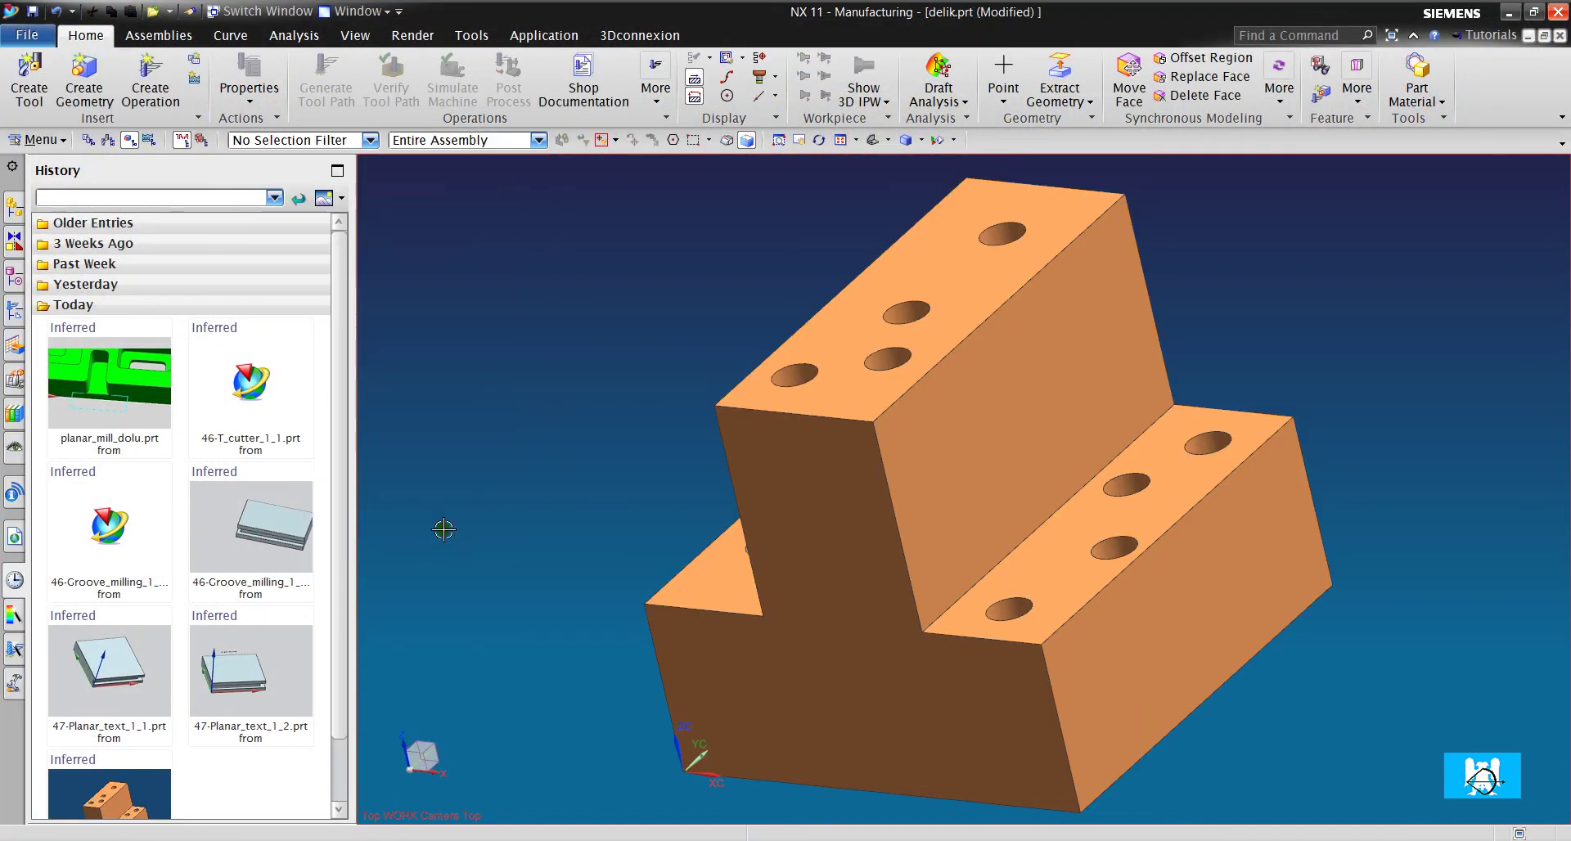
Specify the stepped block as the part geometry of WORKPIECE under MCS and accept it.
left_click(13, 310)
left_click(40, 244)
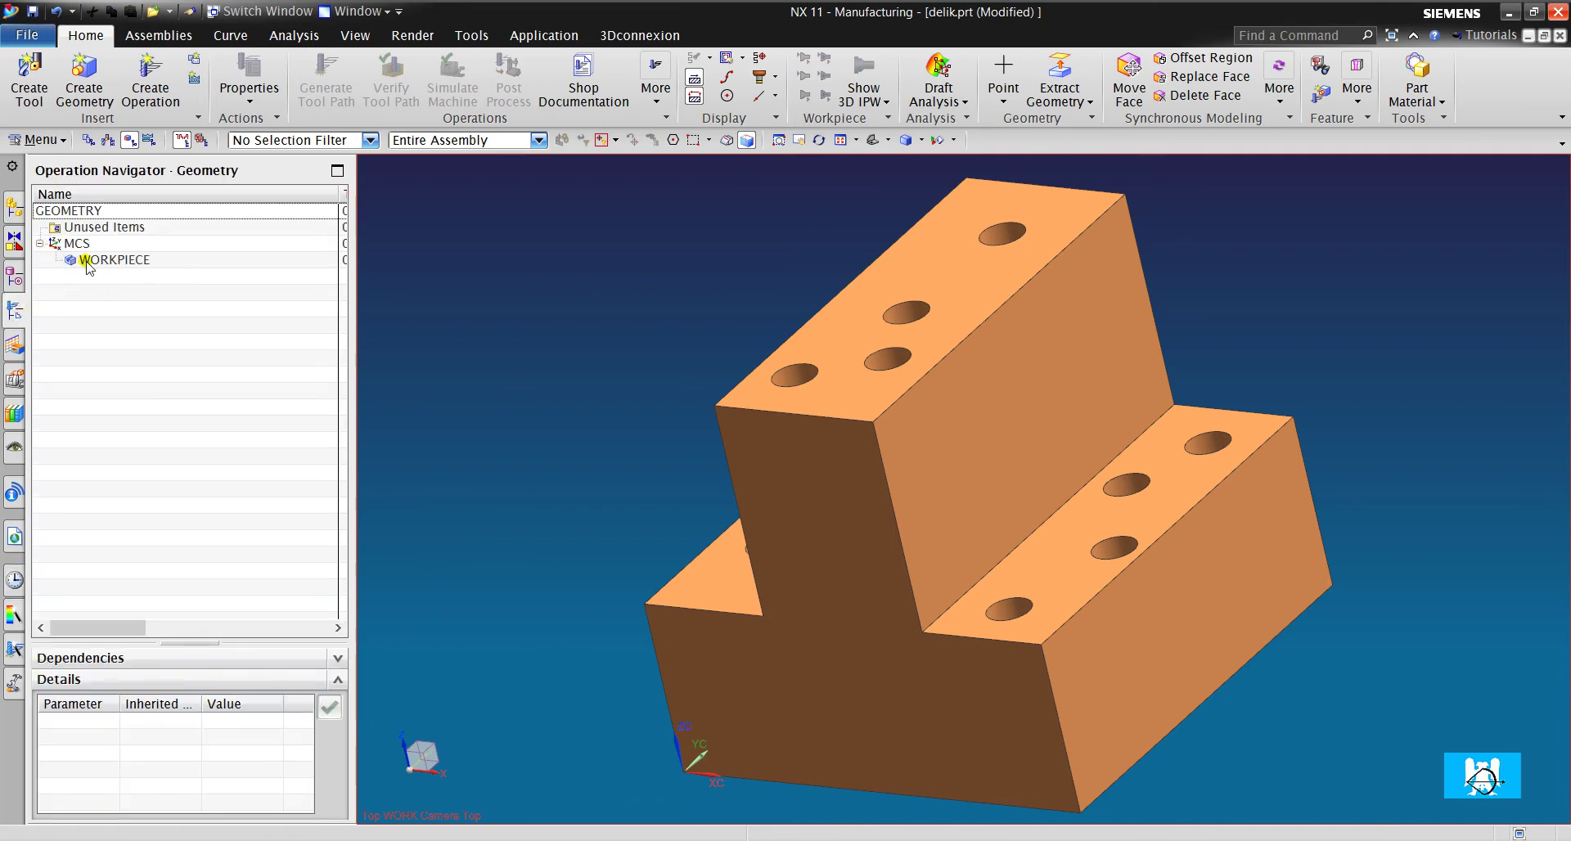
double_click(94, 261)
left_click(487, 216)
left_click(930, 298)
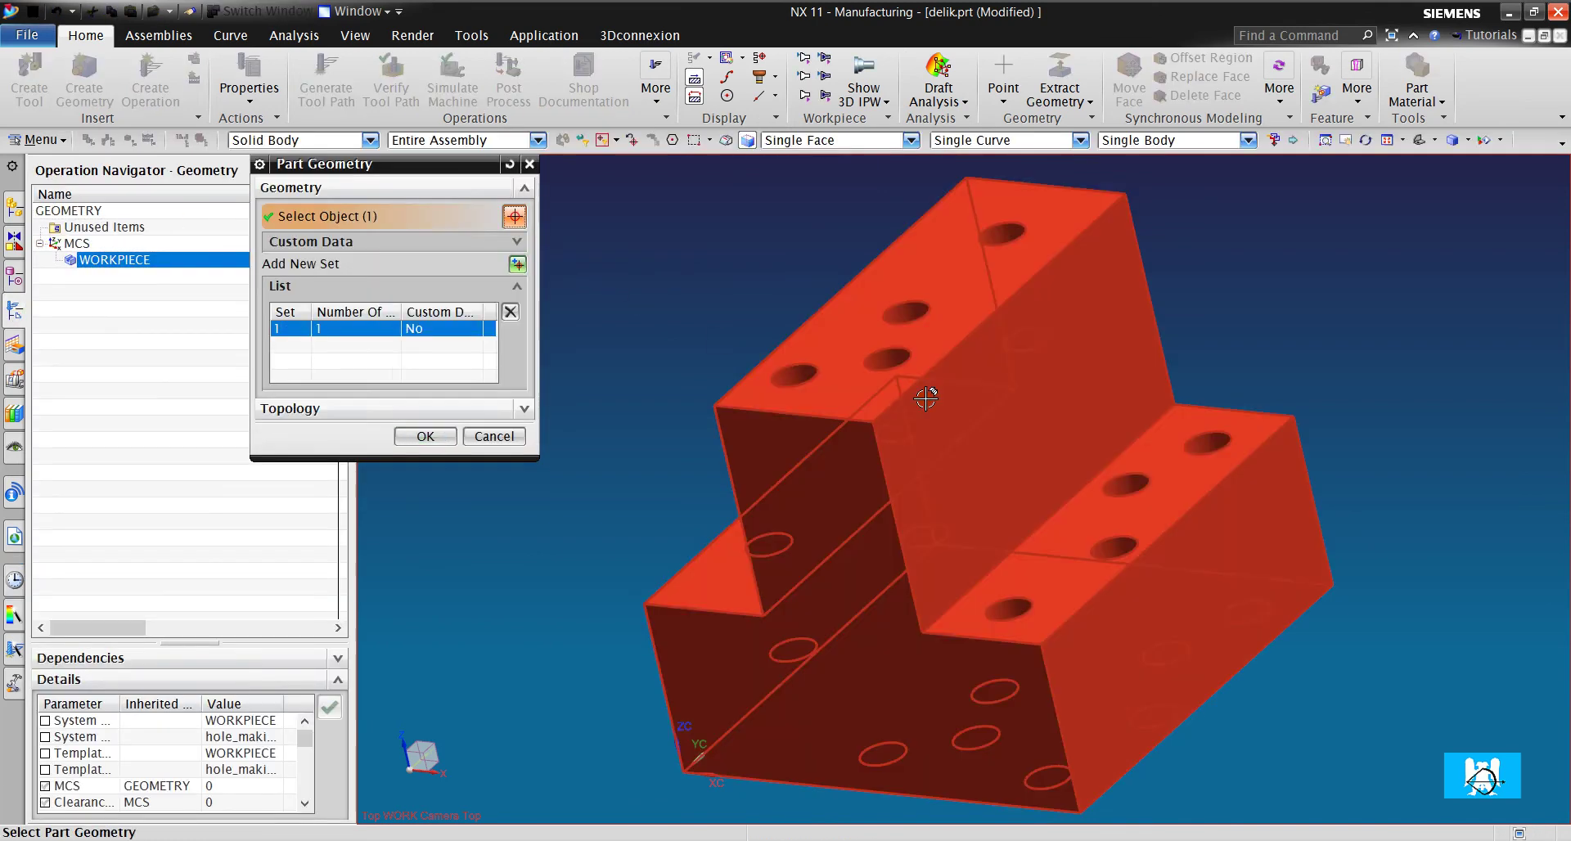
left_click(422, 436)
left_click(421, 464)
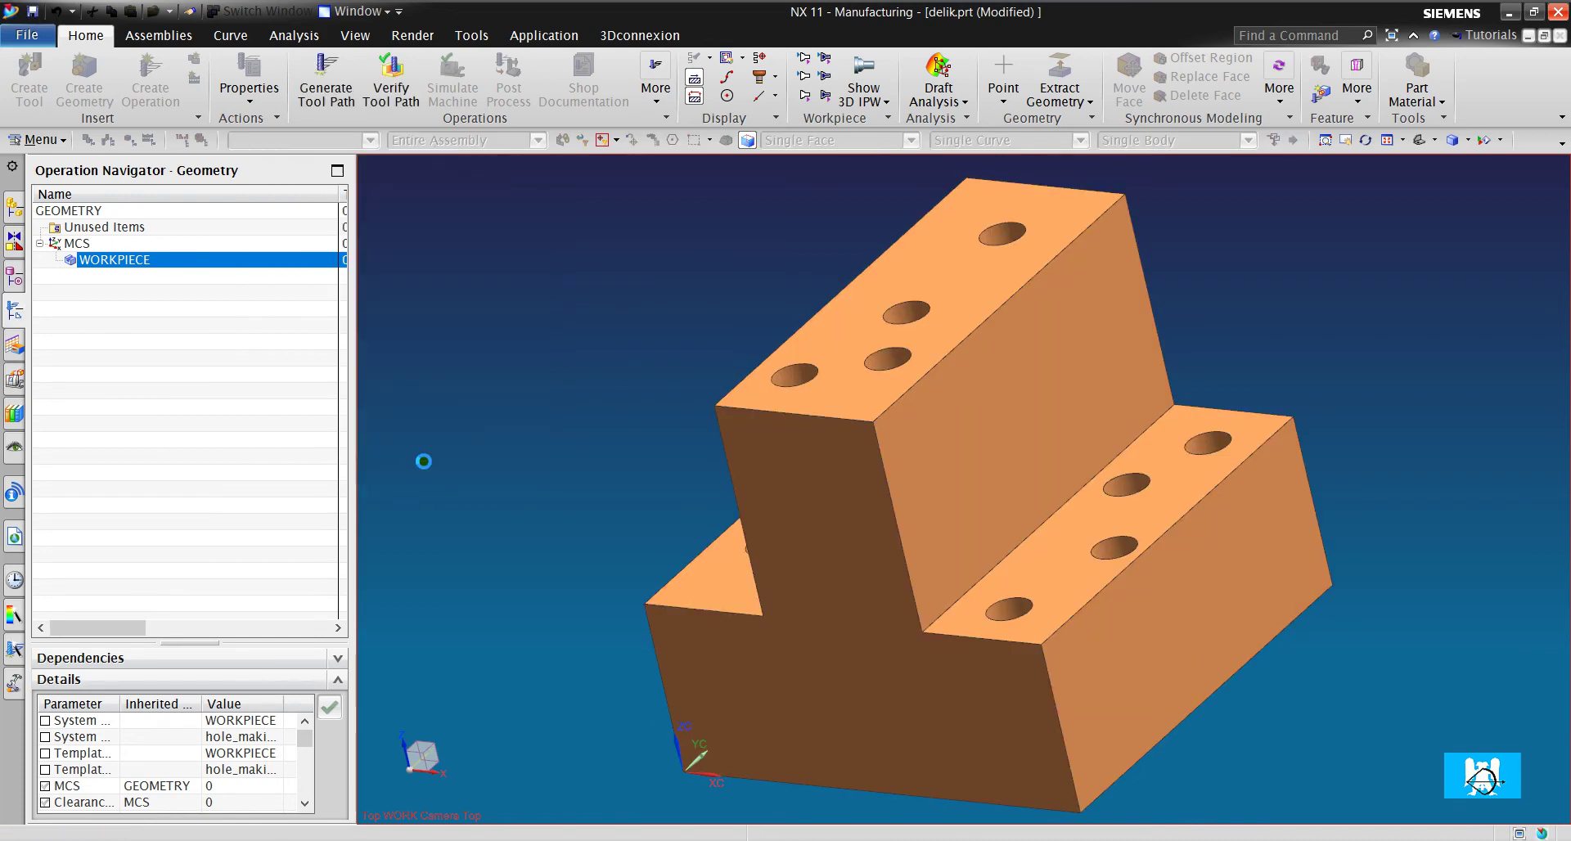
Create the STD_DRILL drilling tool with an 8 mm diameter and a 118° point angle.
left_click(33, 94)
left_click(356, 591)
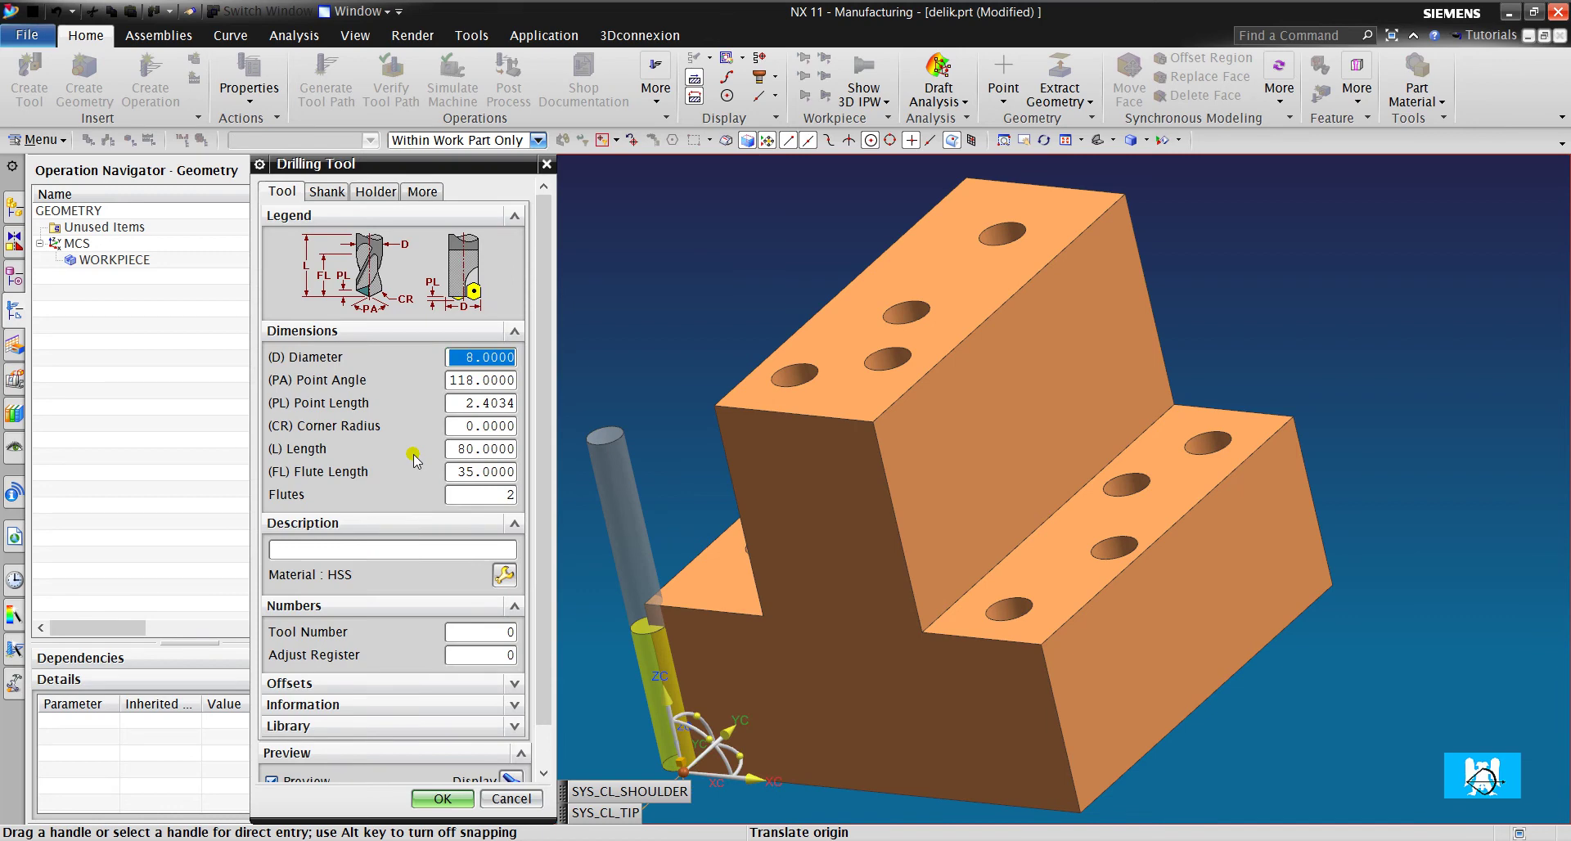
middle_click(427, 460)
Create a hole_making DRILLING operation using program NC_PROGRAM, tool STD_DRILL, geometry WORKPIECE and method METHOD.
left_click(150, 90)
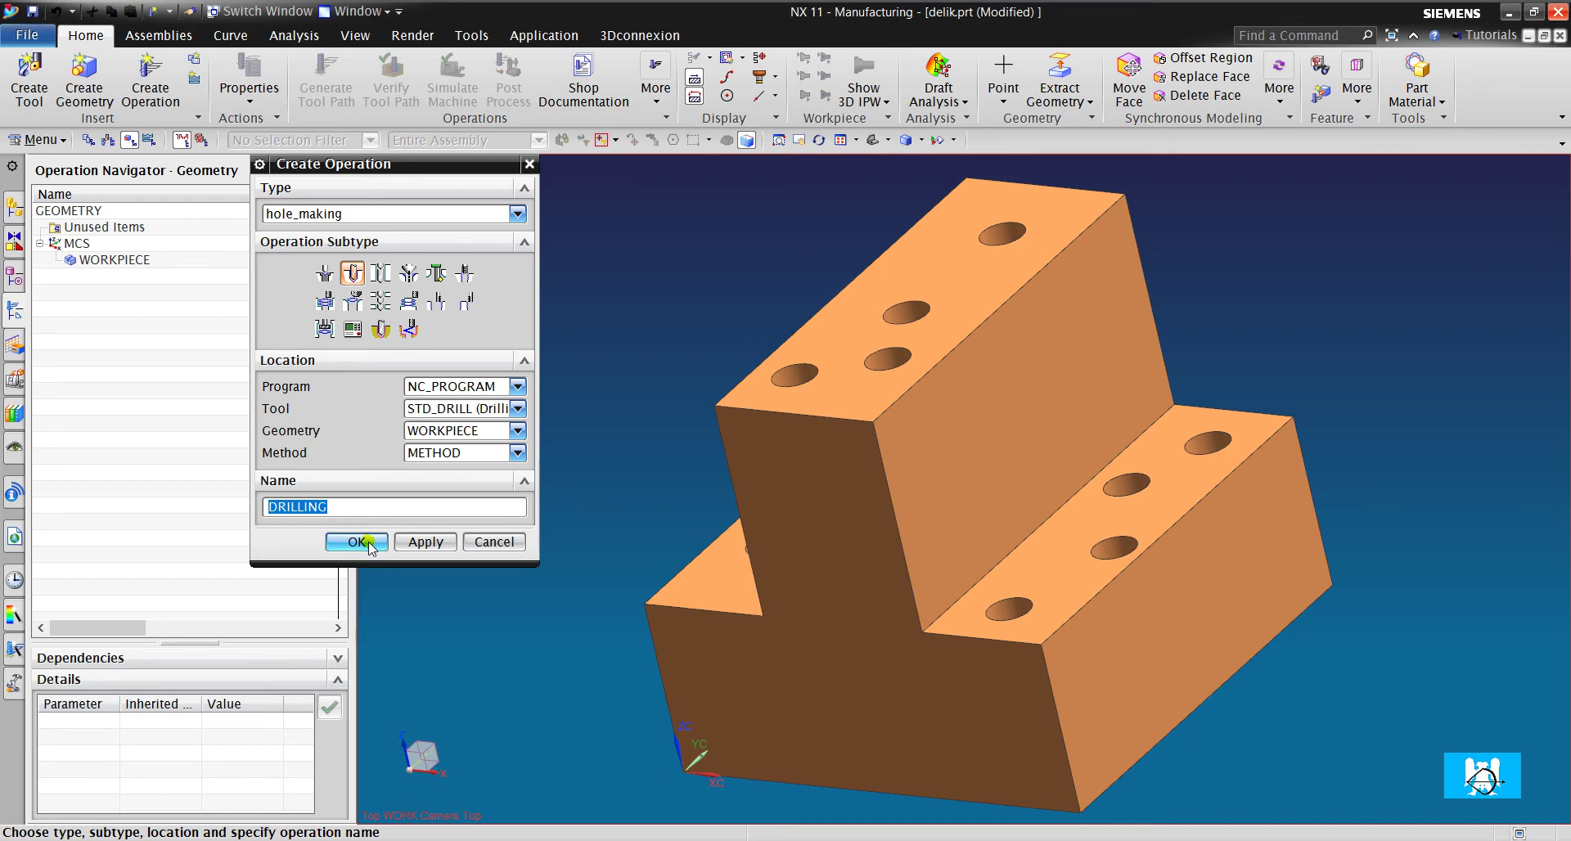
left_click(357, 542)
scroll(837, 487, "down", 3)
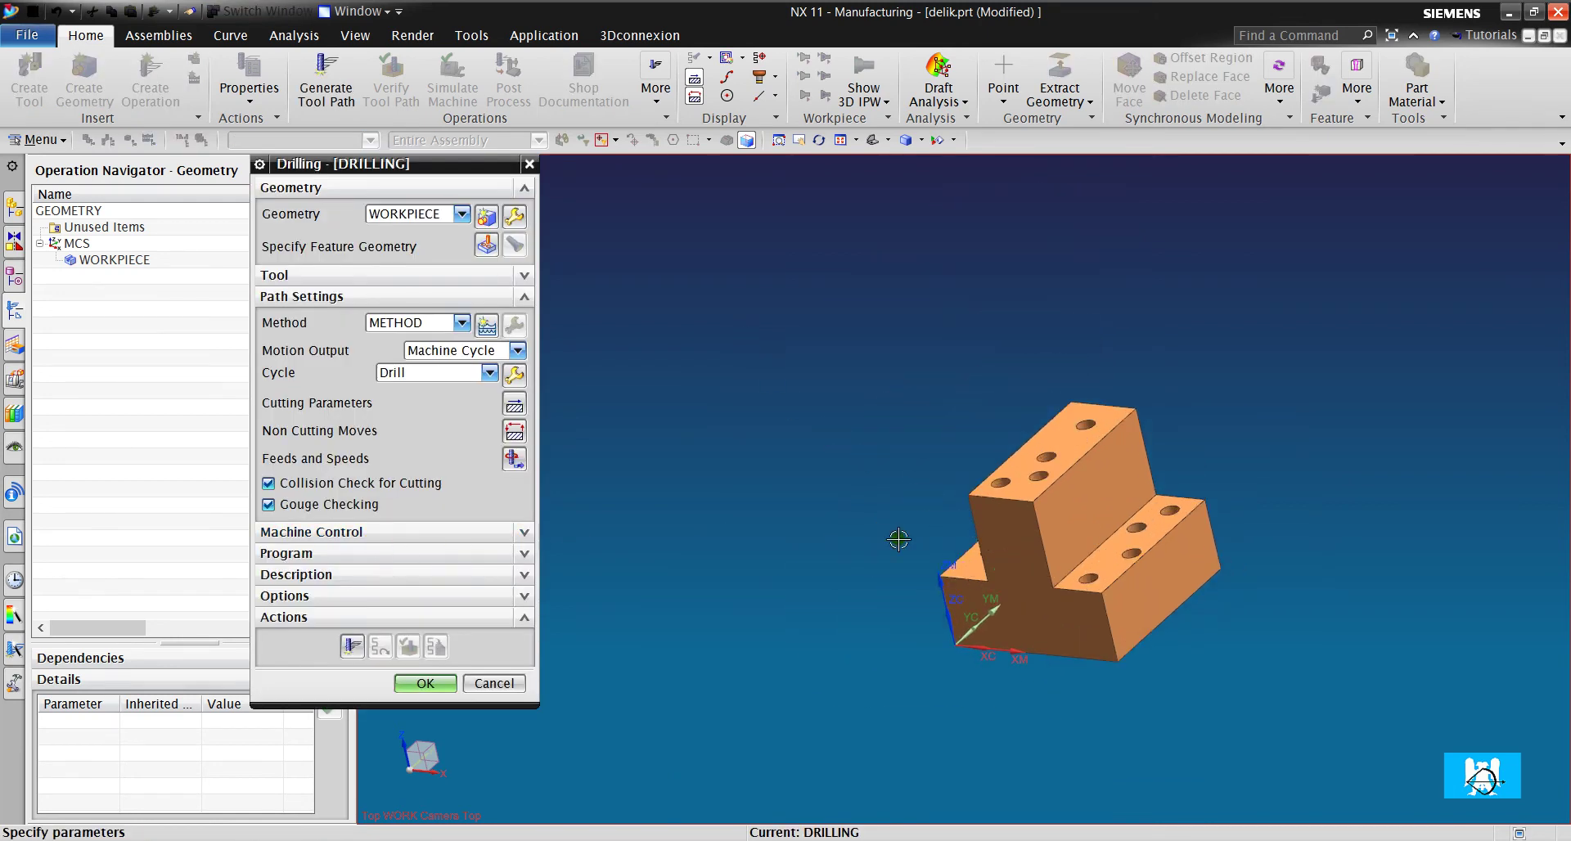
Add all holes of the stepped block to the DRILLING feature geometry by enclosing the whole part in a selection window.
left_click(488, 246)
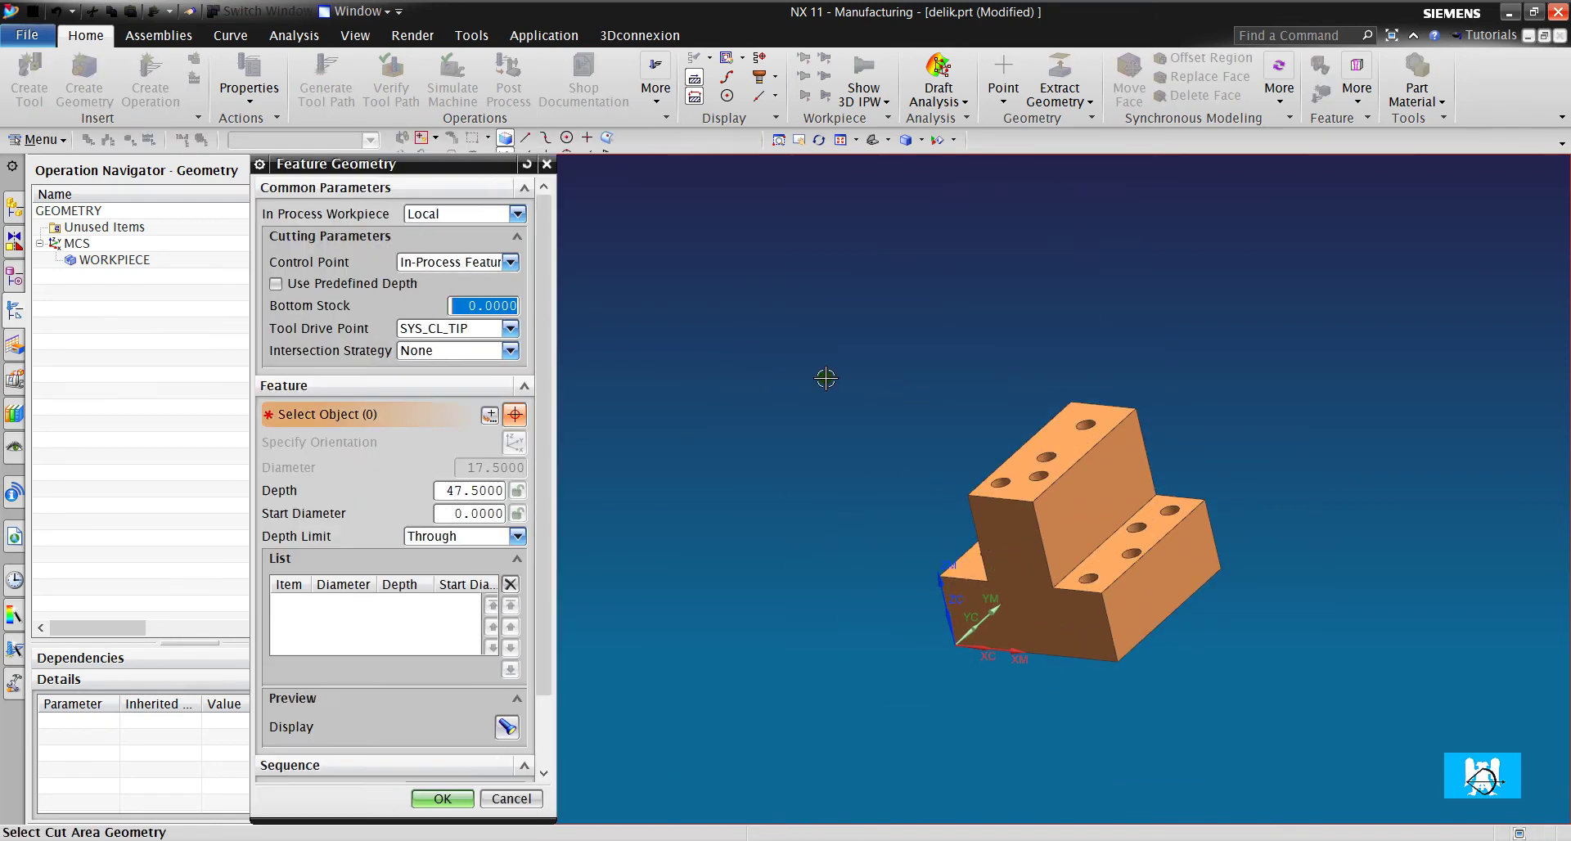
left_click_drag(829, 344, 1288, 706)
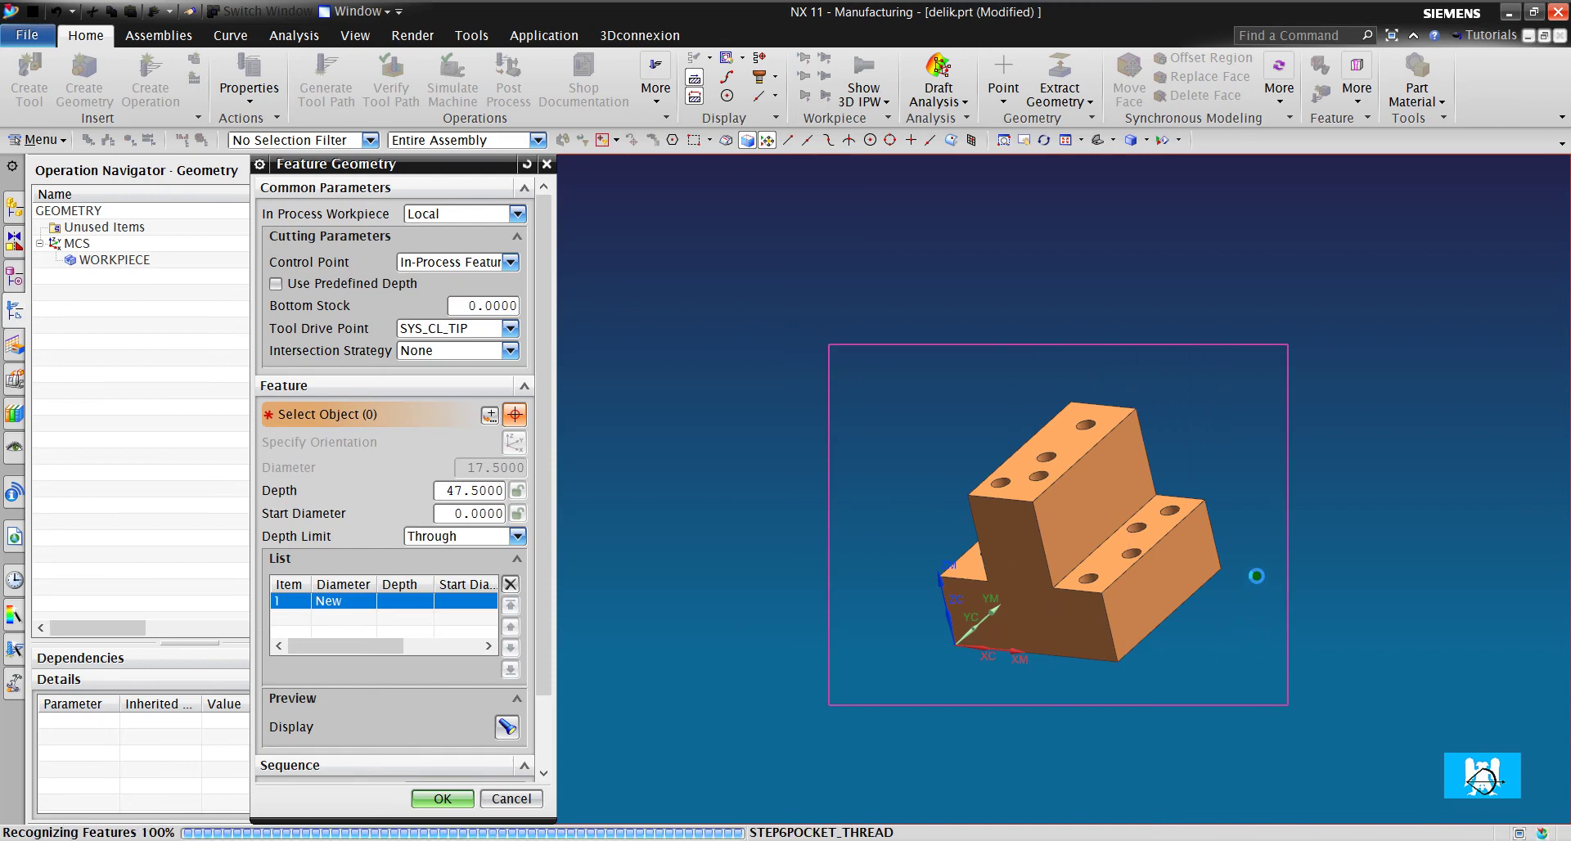
scroll(1150, 602, "up", 3)
scroll(1150, 602, "down", 2)
scroll(1150, 601, "up", 3)
scroll(358, 676, "up", 3)
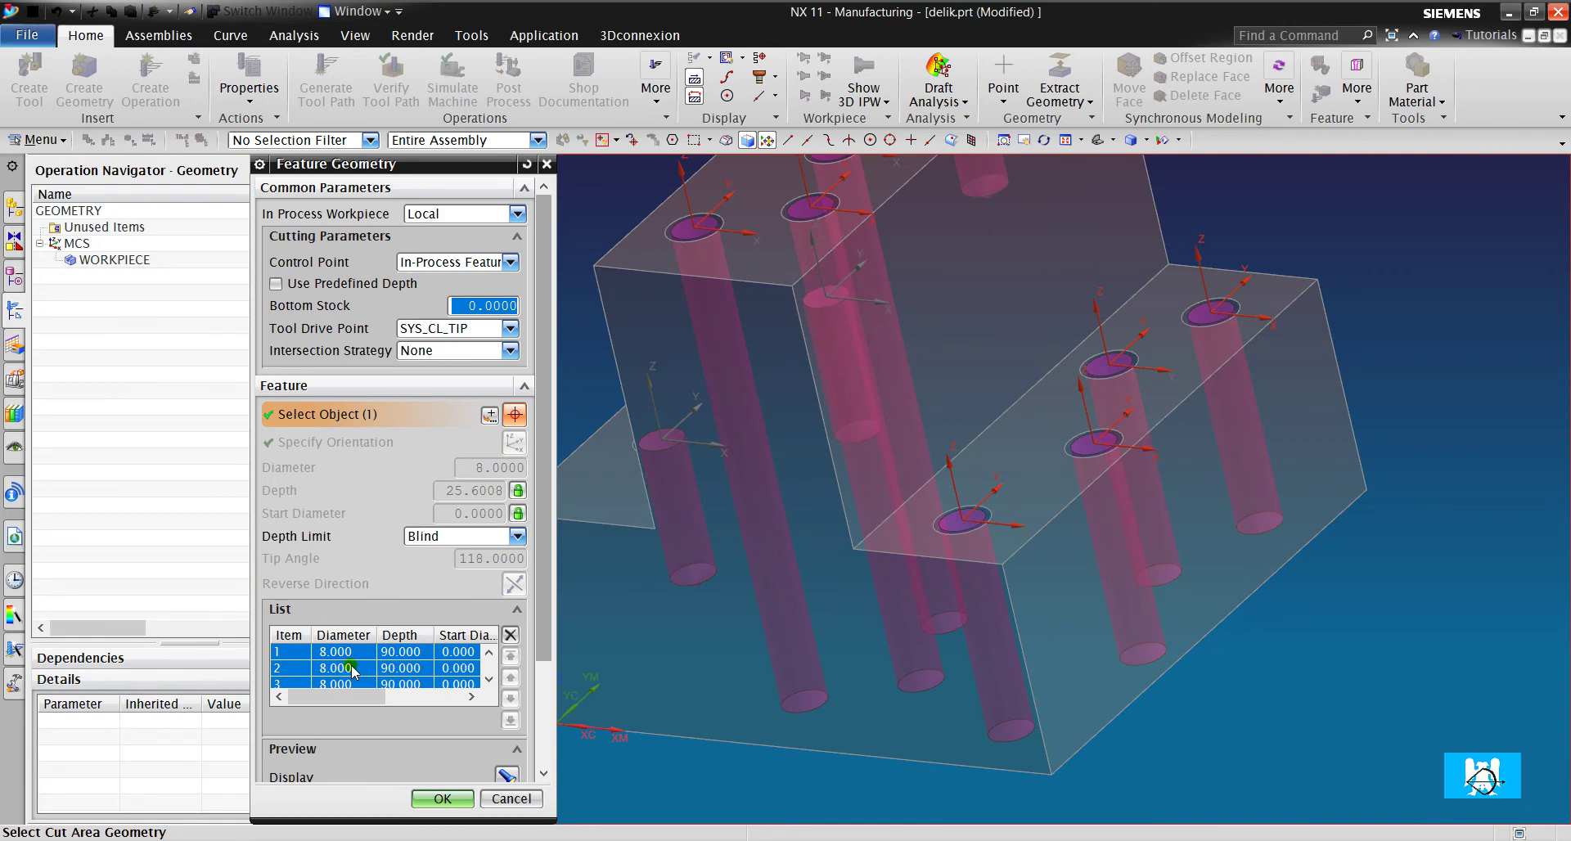
Display the machining sequence of the holes and examine the first and seventh holes in the feature list.
left_click(352, 652)
scroll(950, 570, "down", 3)
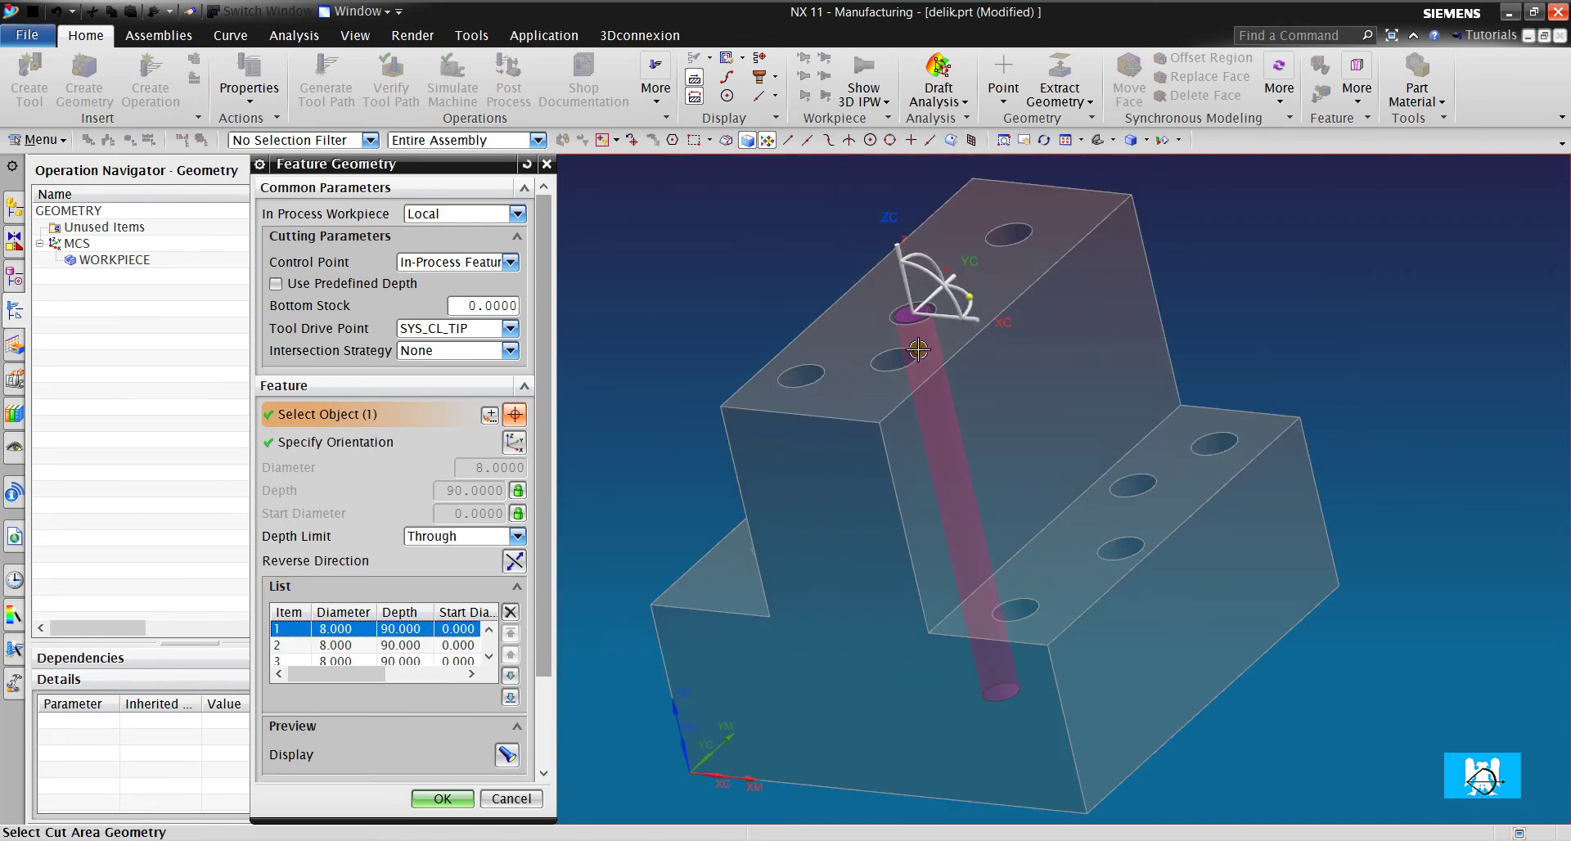
scroll(917, 351, "down", 2)
left_click(508, 754)
scroll(1008, 549, "up", 5)
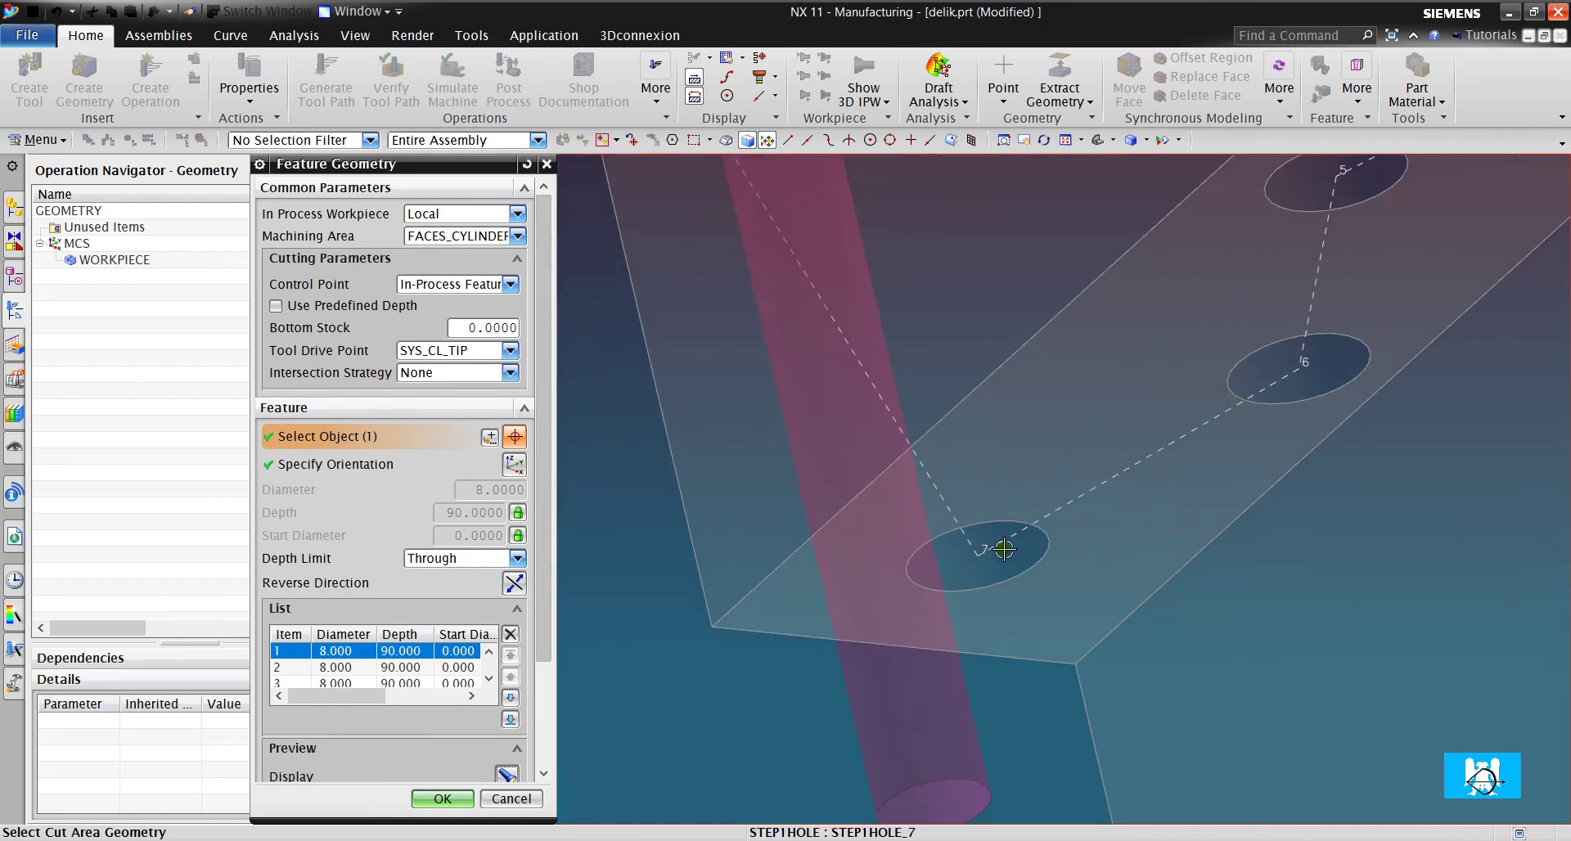
scroll(391, 669, "down", 2)
left_click(334, 652)
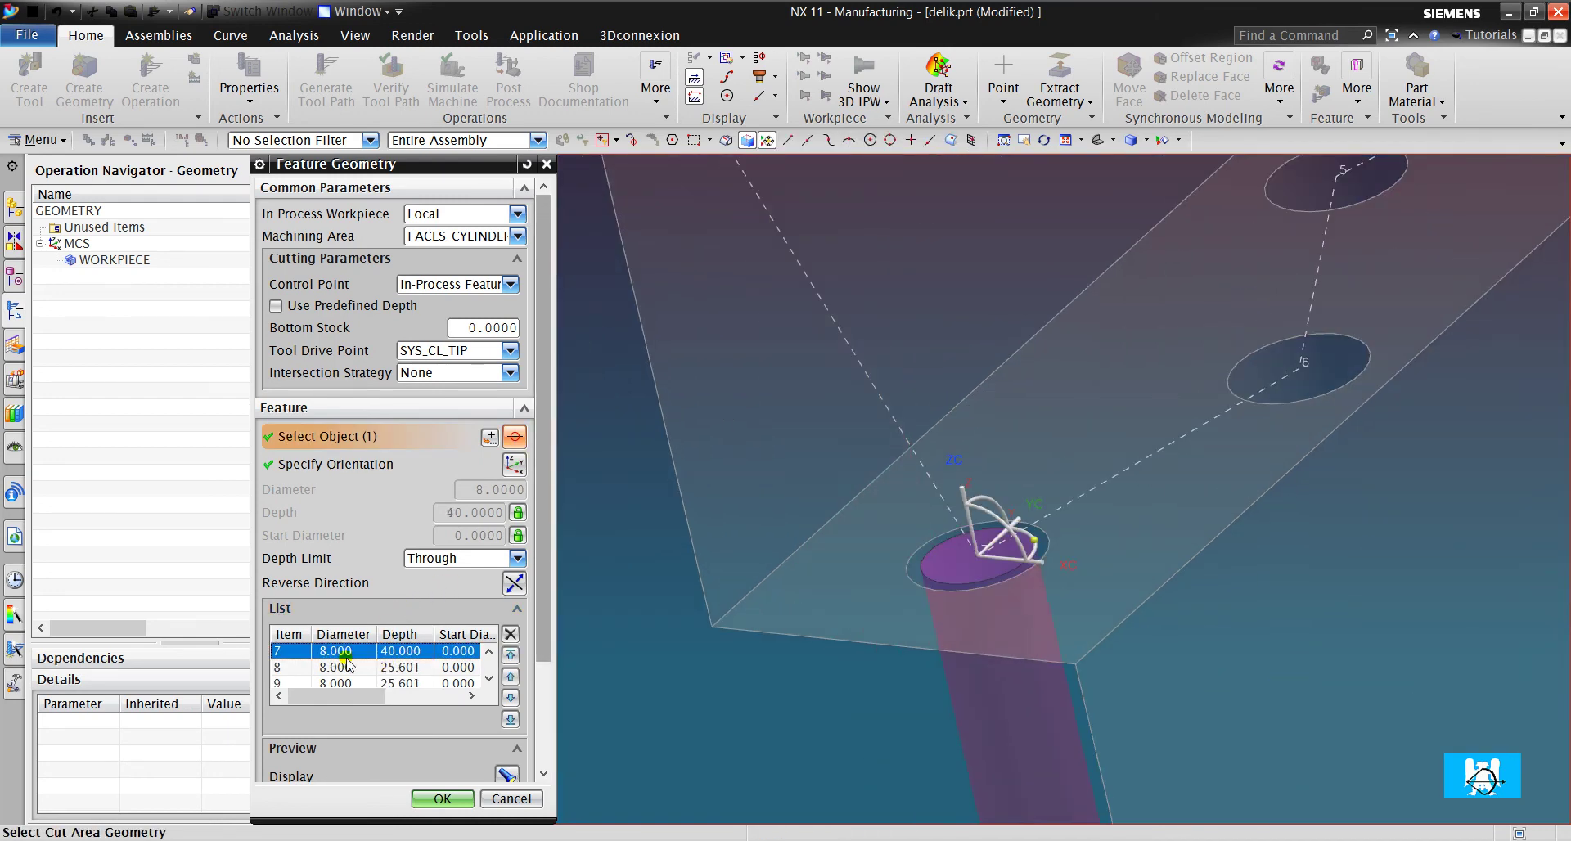
Move the seventh hole to the top of the feature list and reorder the holes with Shortest Path optimization, accepting the feature geometry.
left_click(512, 656)
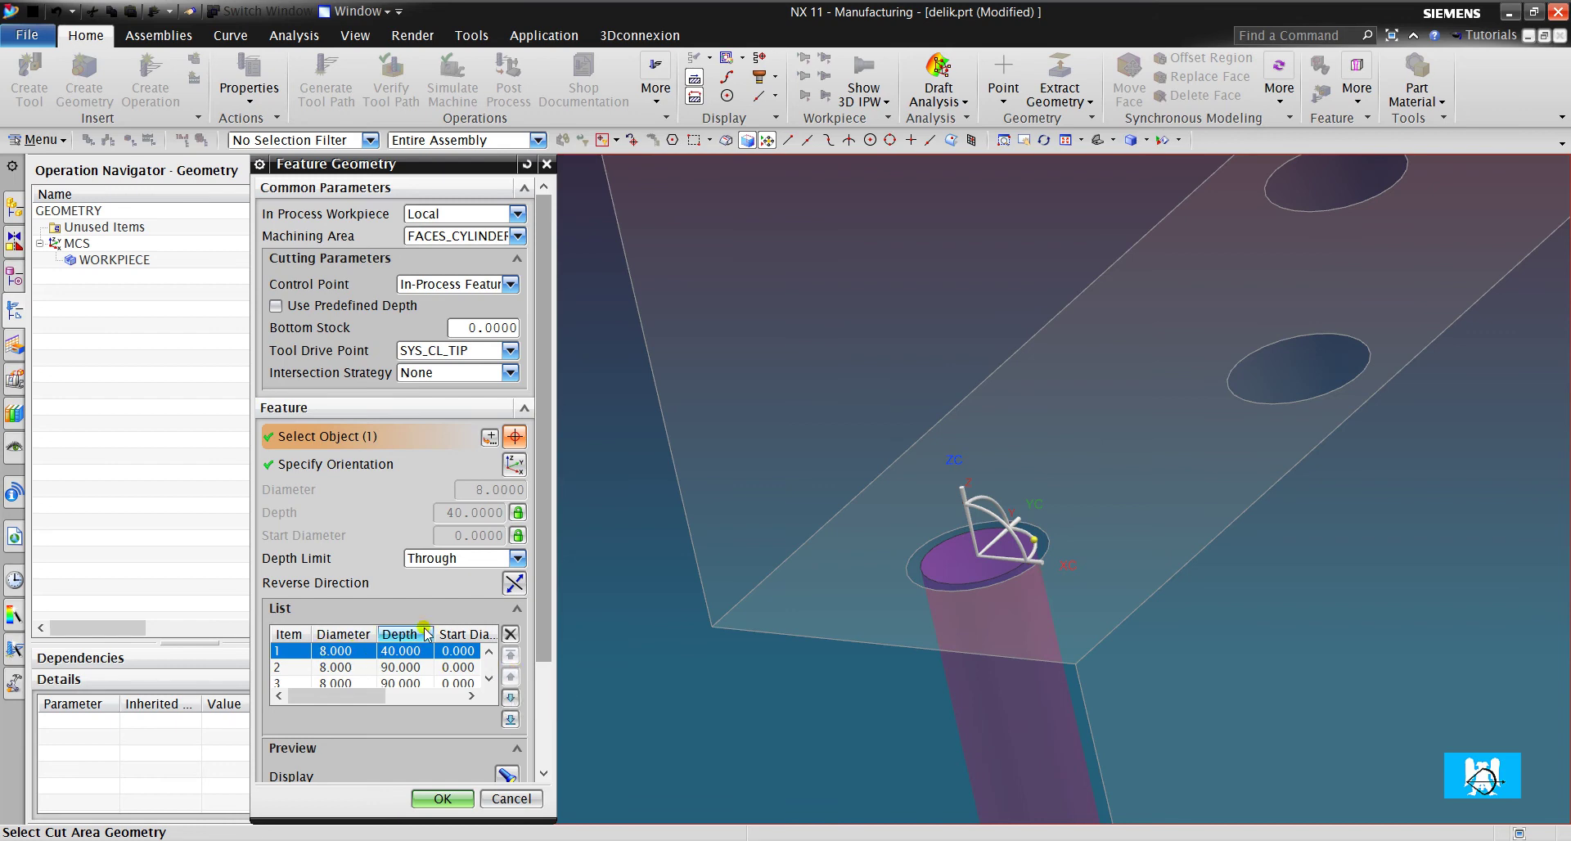
scroll(626, 532, "down", 3)
scroll(396, 695, "down", 5)
left_click(456, 717)
left_click(454, 740)
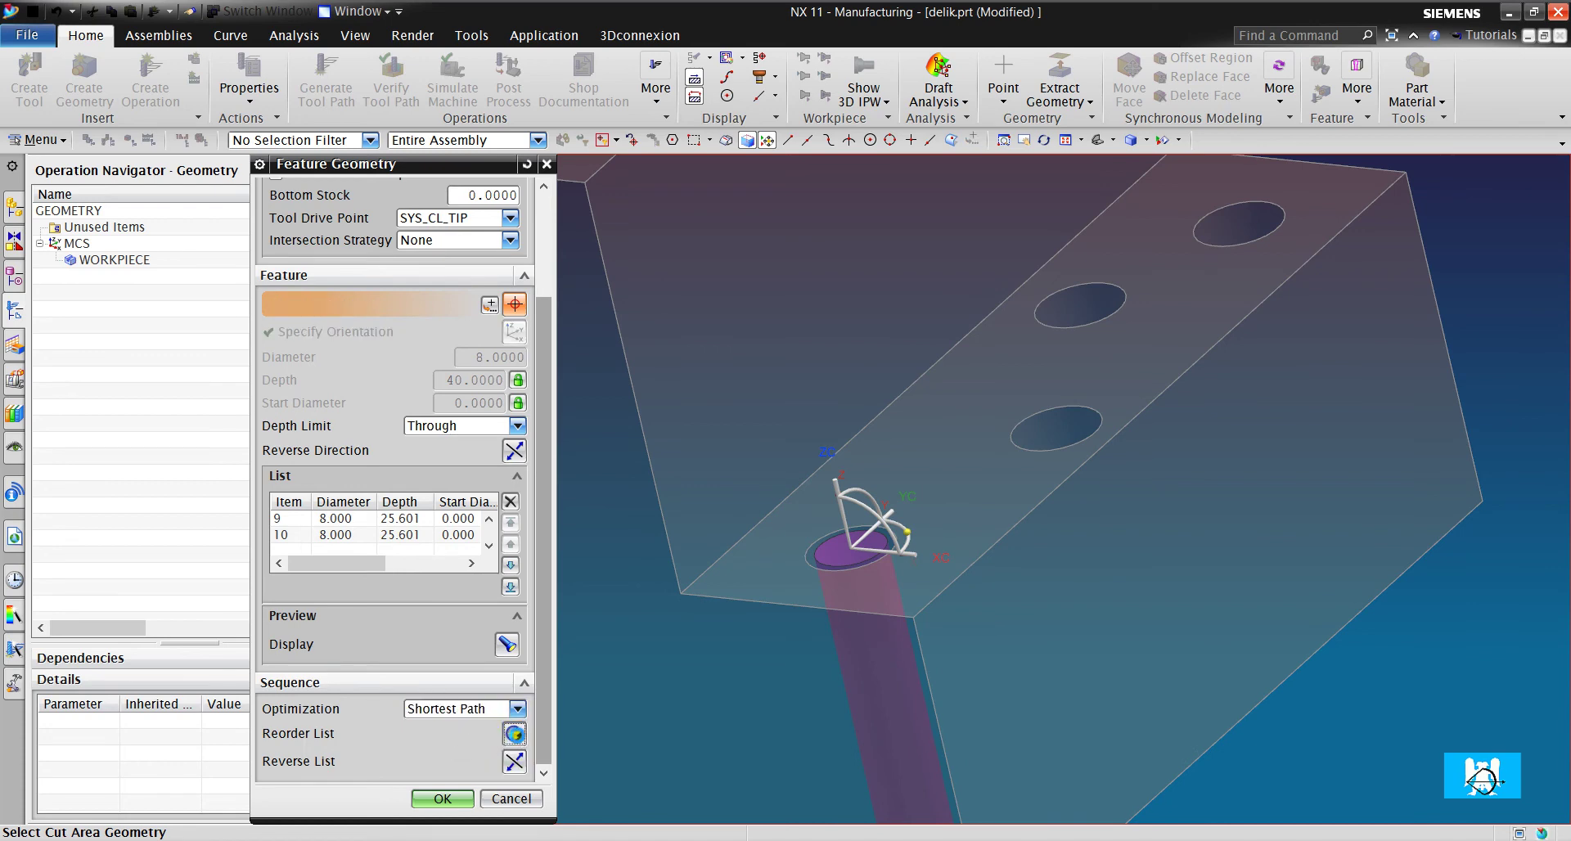
middle_click_drag(969, 401, 937, 434)
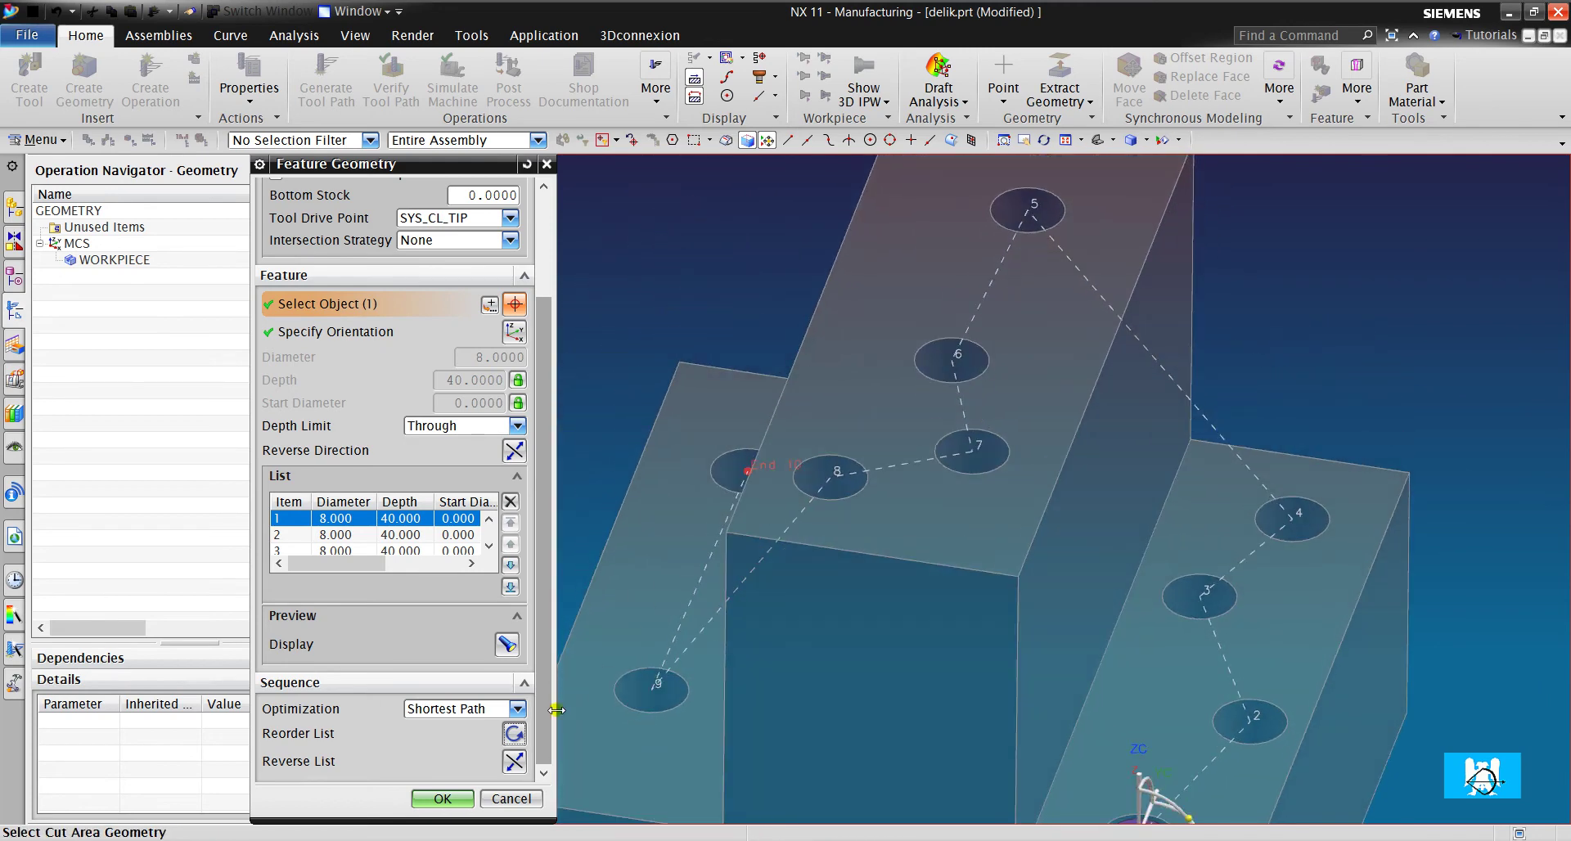
left_click(473, 798)
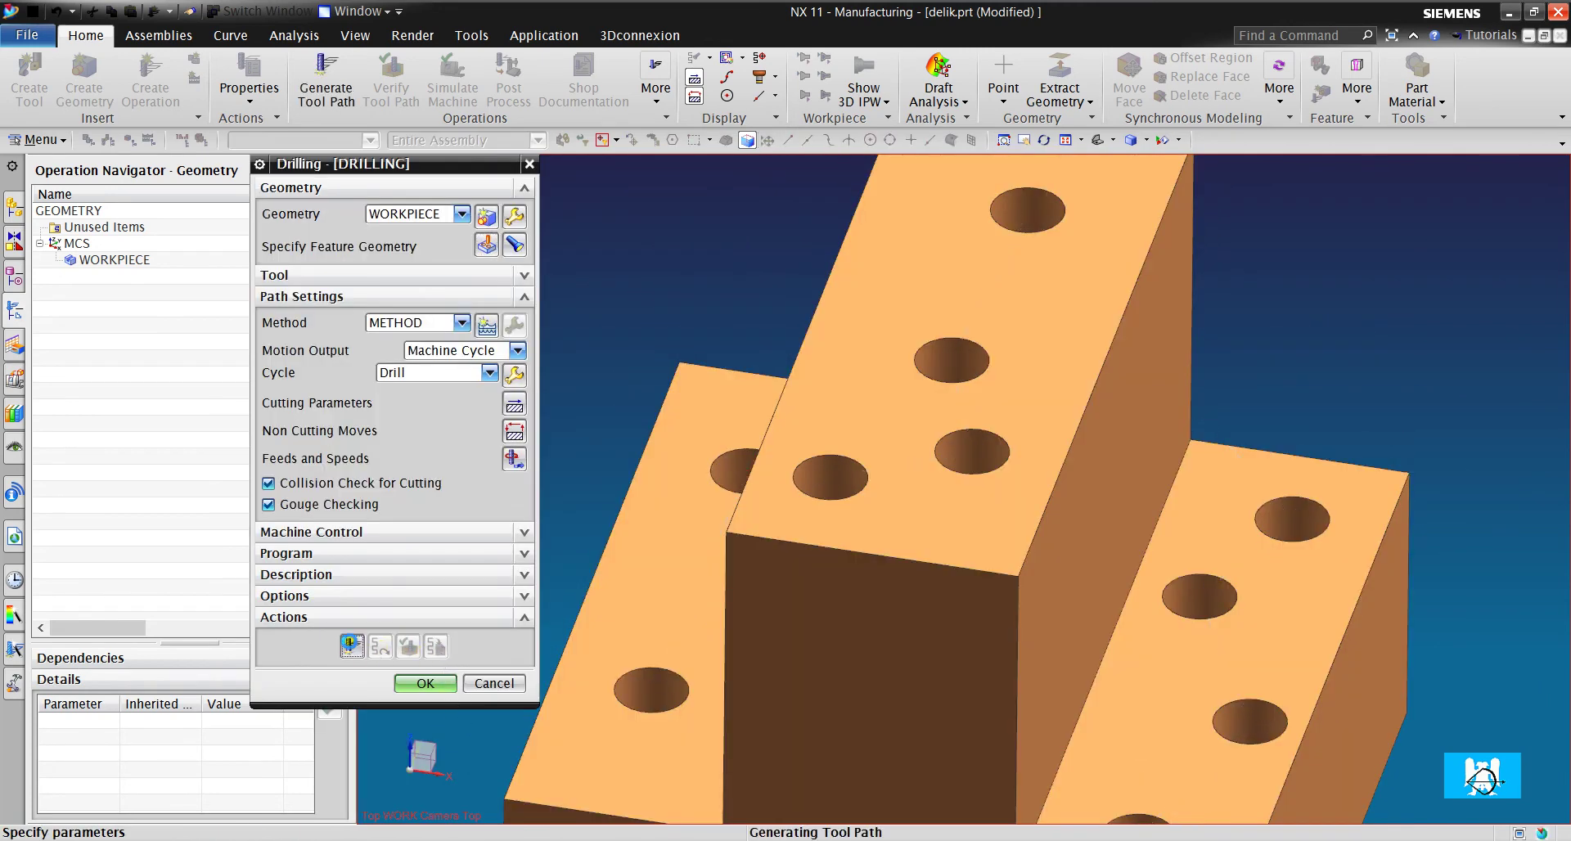
Set the DRILLING operation's transfer type between features to Lowest Safe Z Type and regenerate its tool path, accepting the operation.
middle_click_drag(1030, 426, 1033, 342)
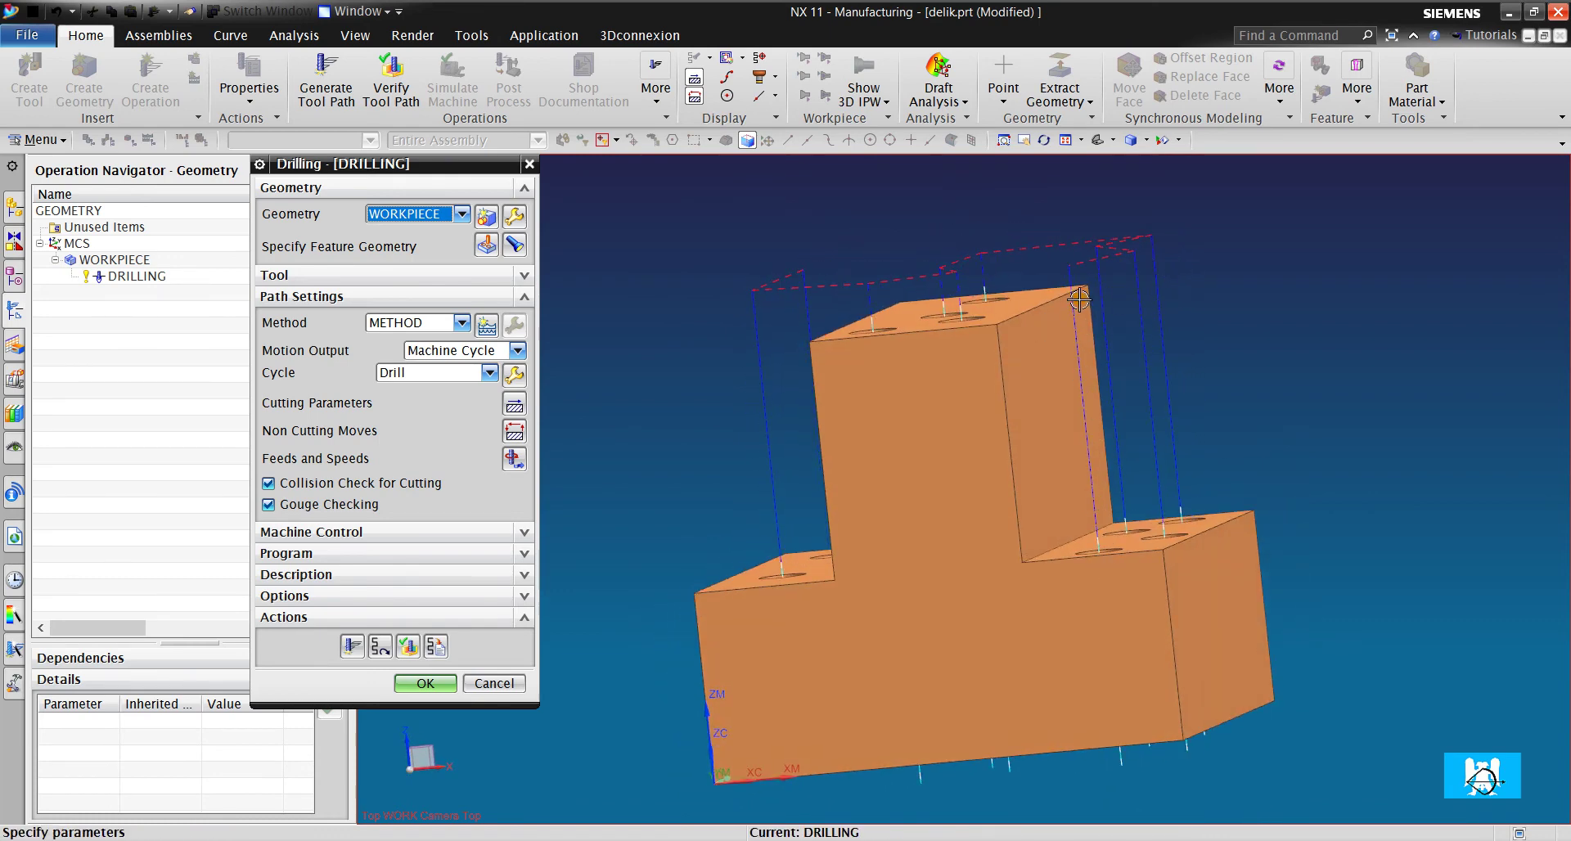
mouse_move(1146, 347)
middle_mouse_down()
mouse_move(1129, 386)
mouse_move(1132, 332)
middle_mouse_up()
left_click(514, 431)
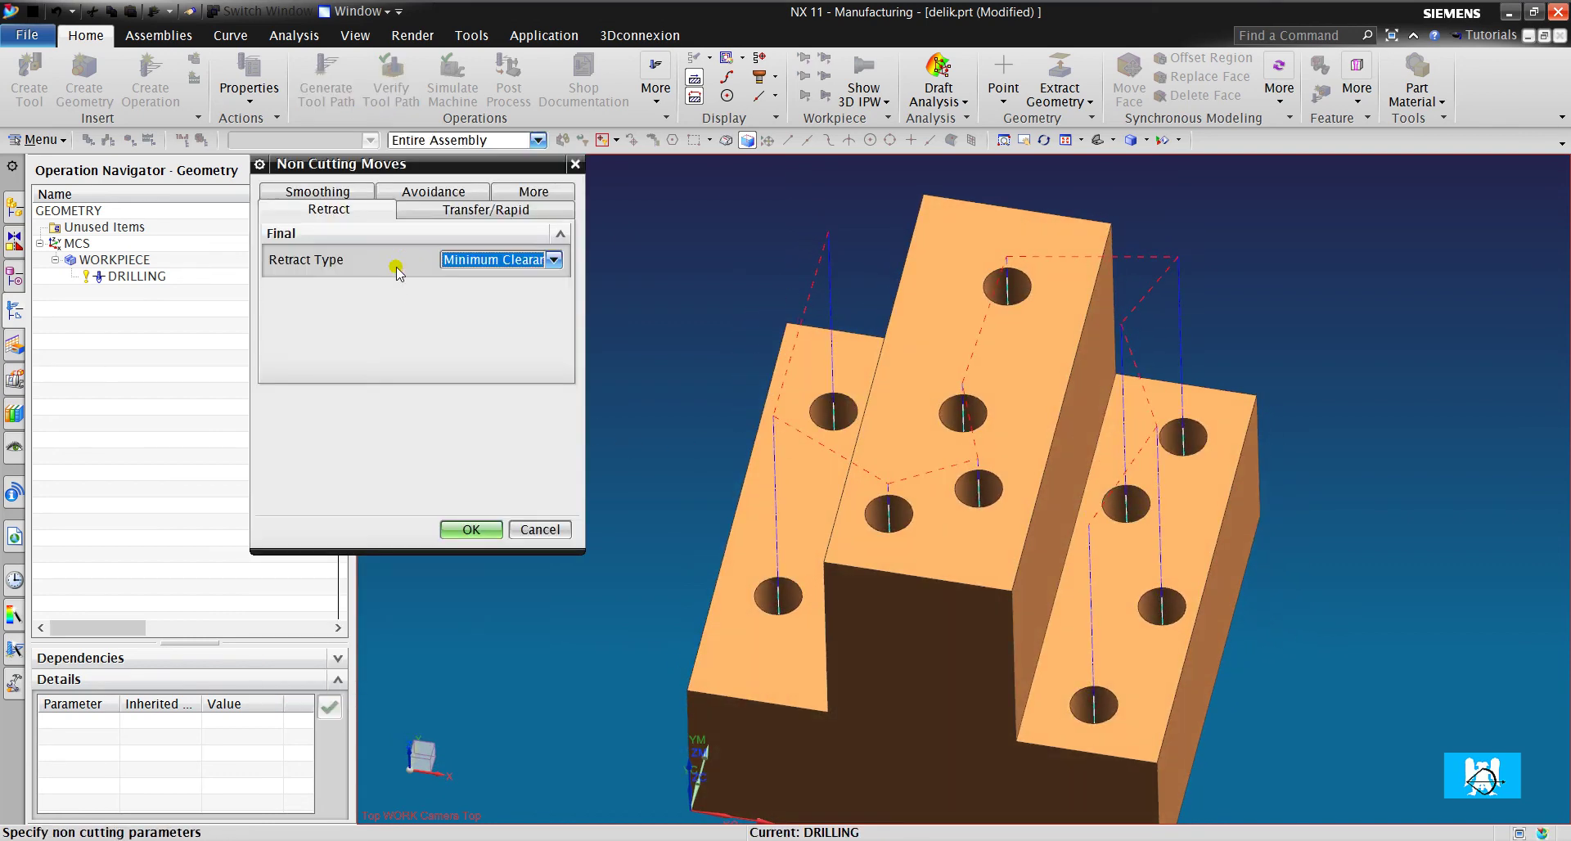
left_click(449, 228)
left_click(491, 341)
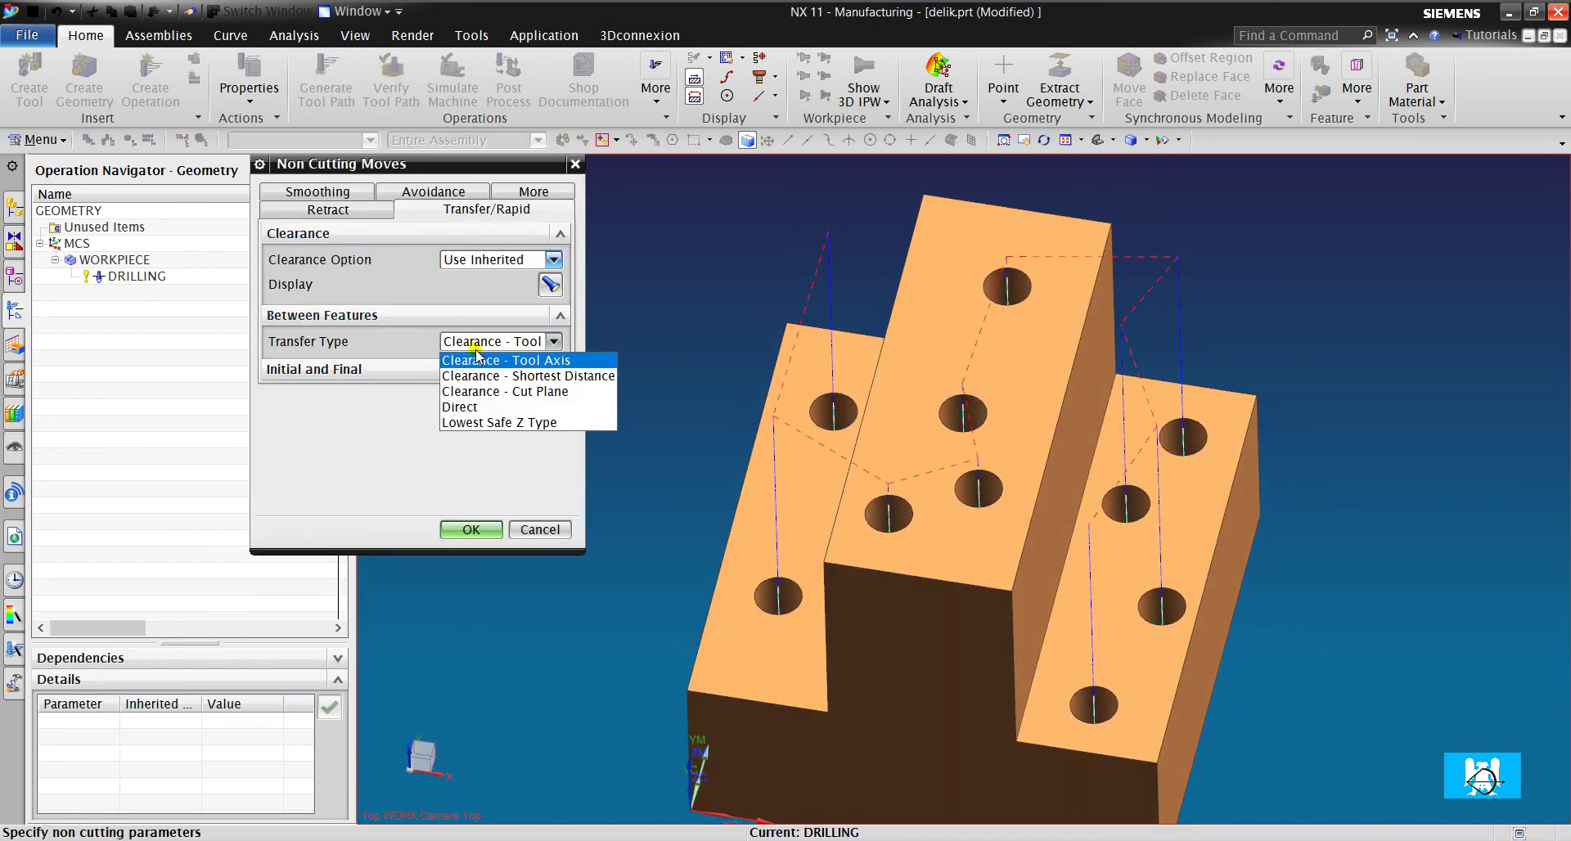
left_click(475, 424)
left_click(455, 451)
left_click(352, 647)
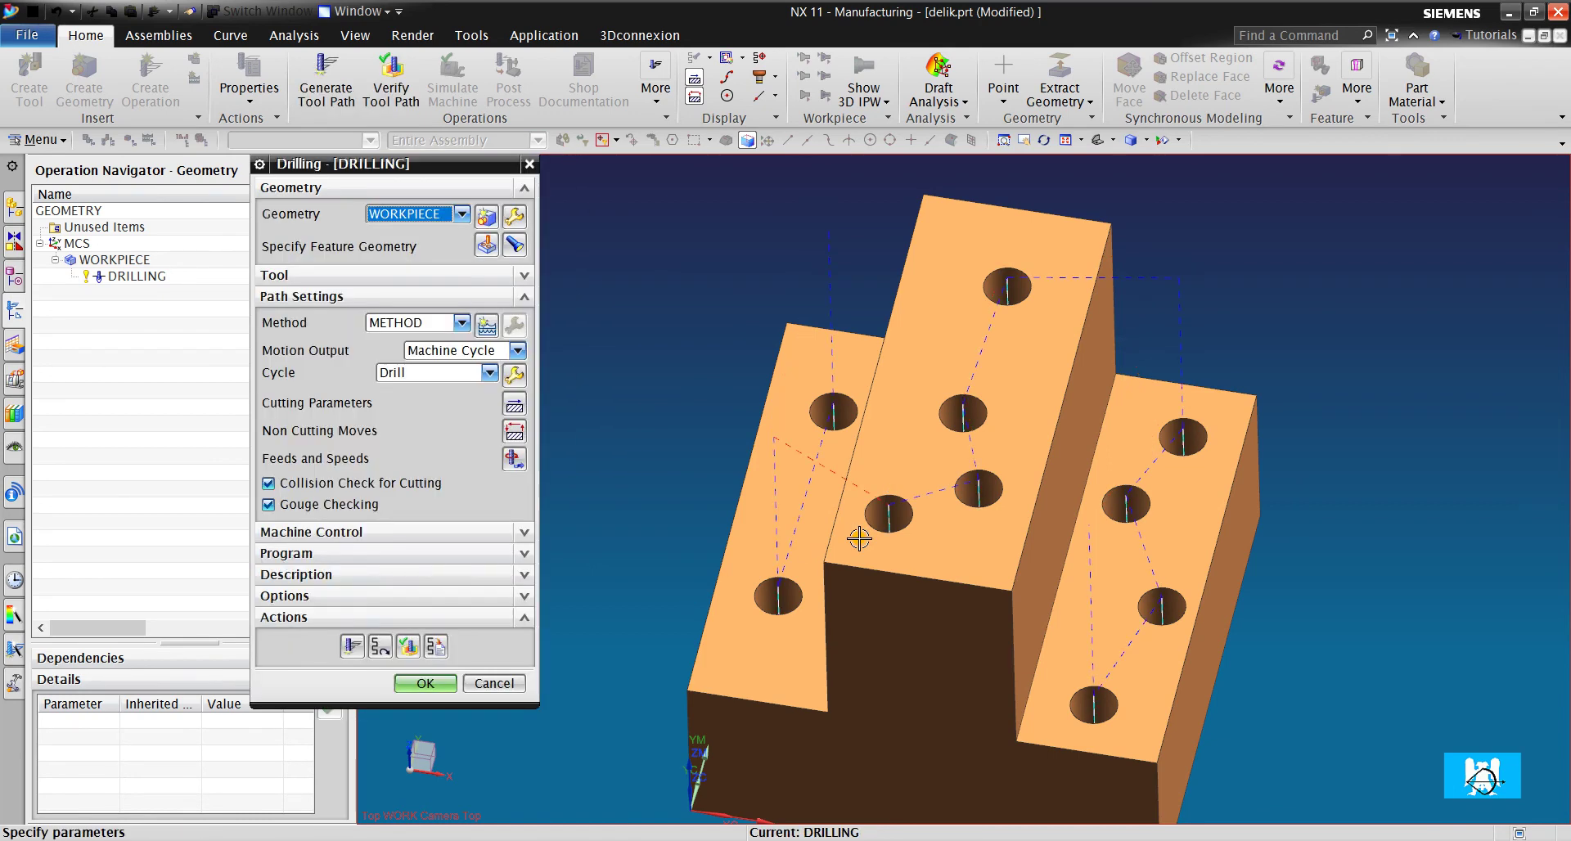
middle_click_drag(950, 566, 941, 528)
left_click(409, 684)
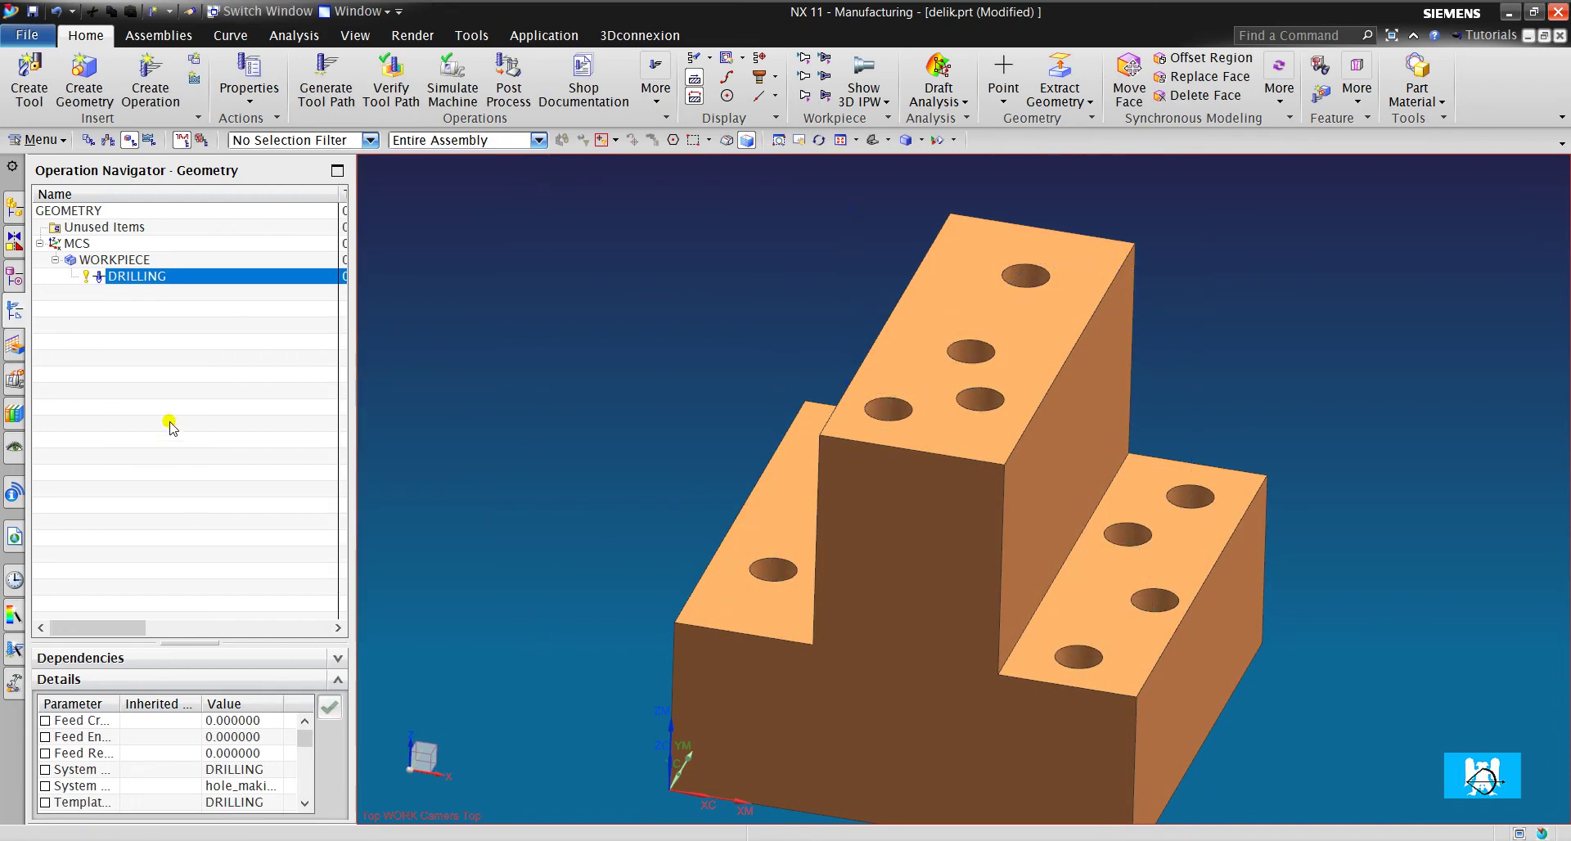
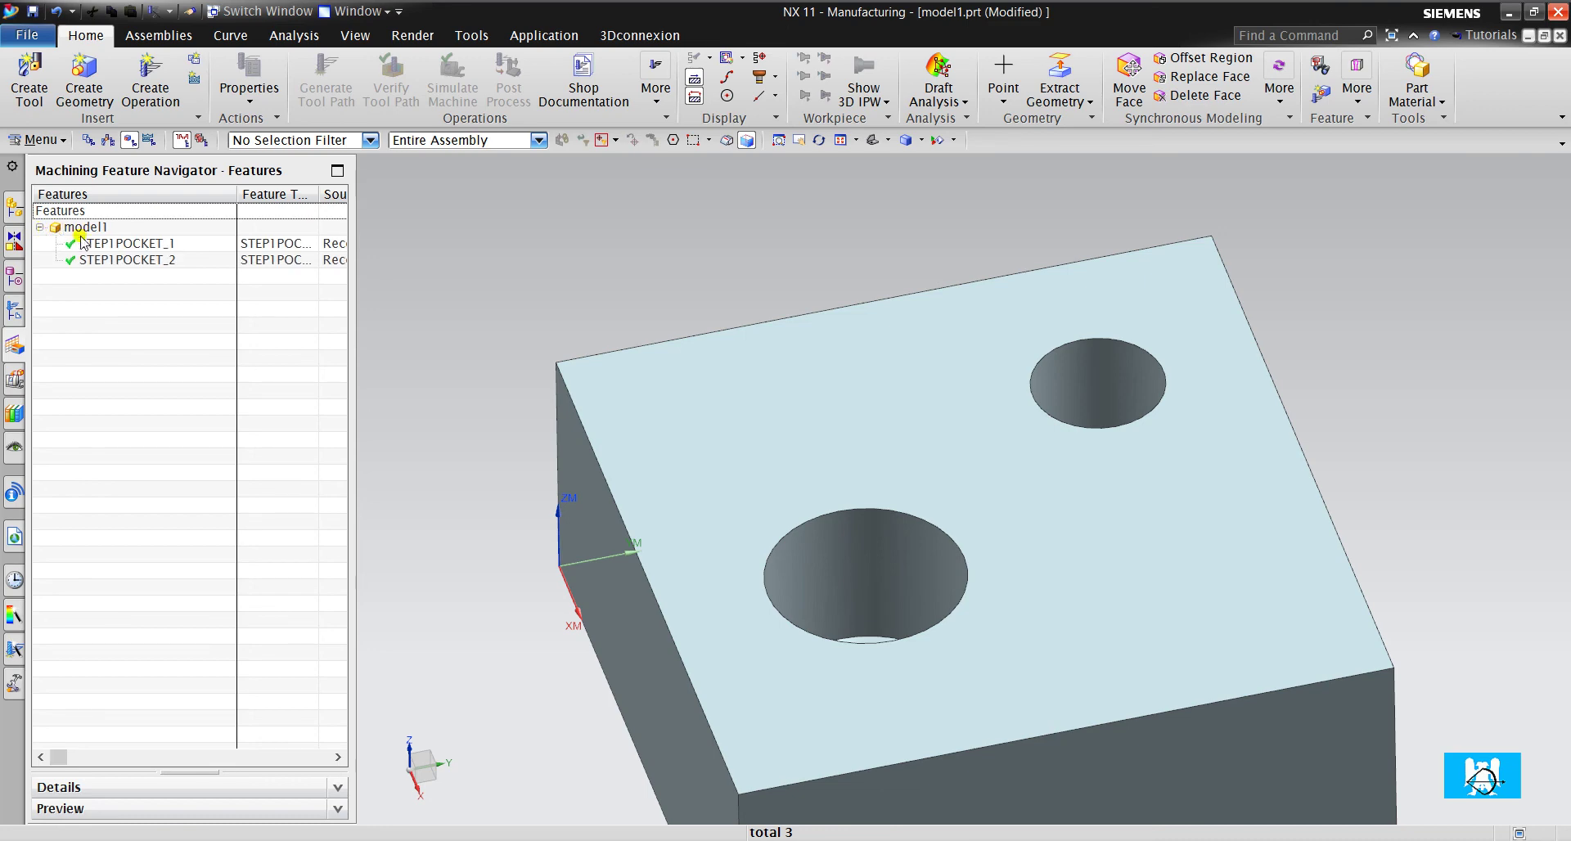
Delete the machining features STEP1POCKET_1 and STEP1POCKET_2 from model1.
right_click(83, 243)
left_click(143, 380)
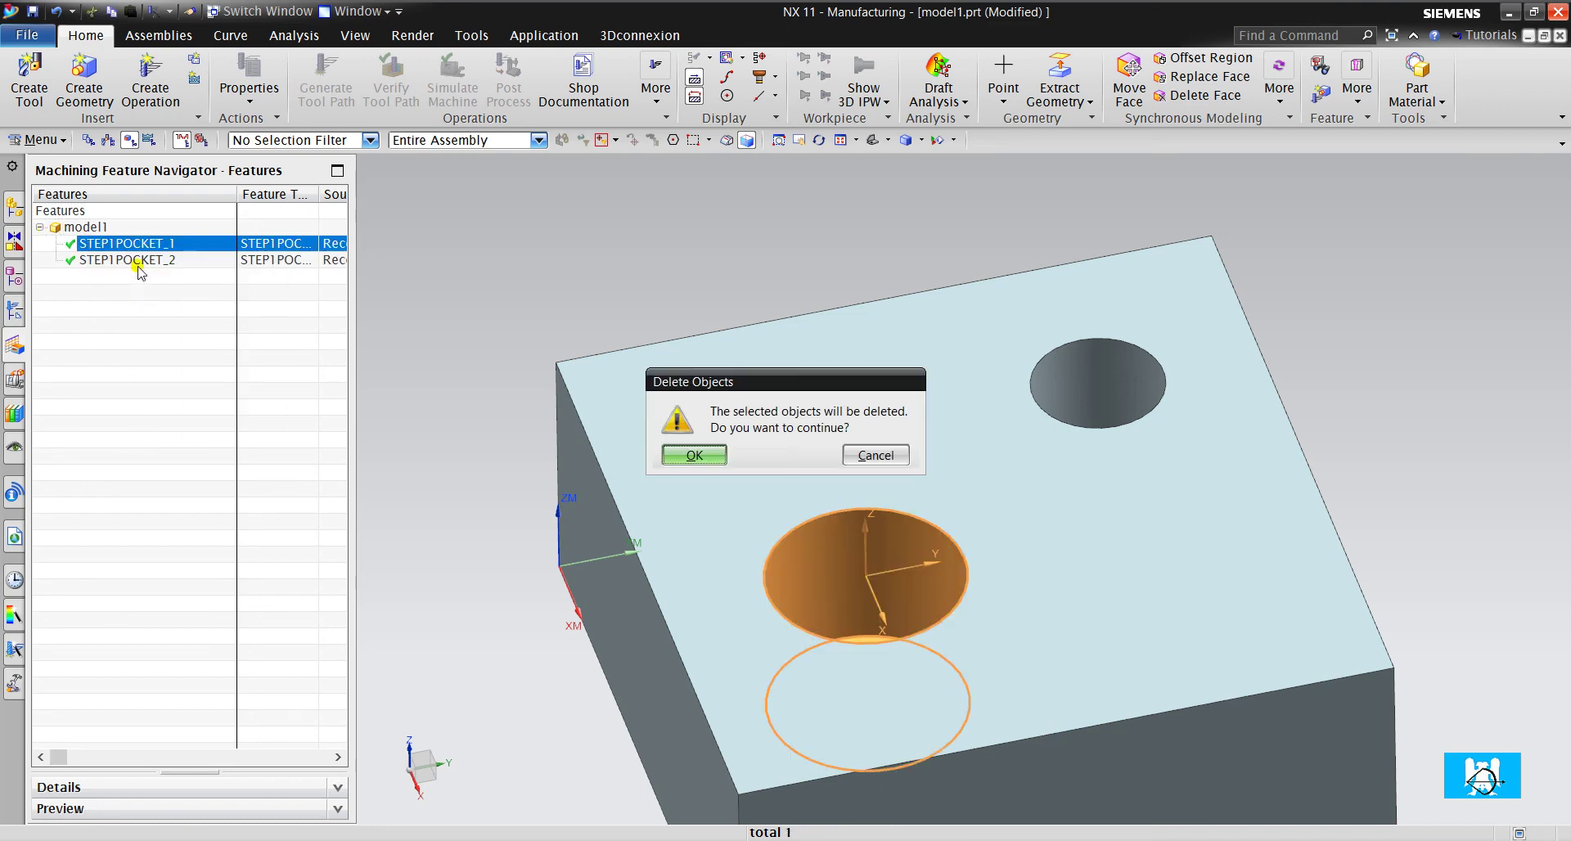
left_click(688, 457)
right_click(200, 244)
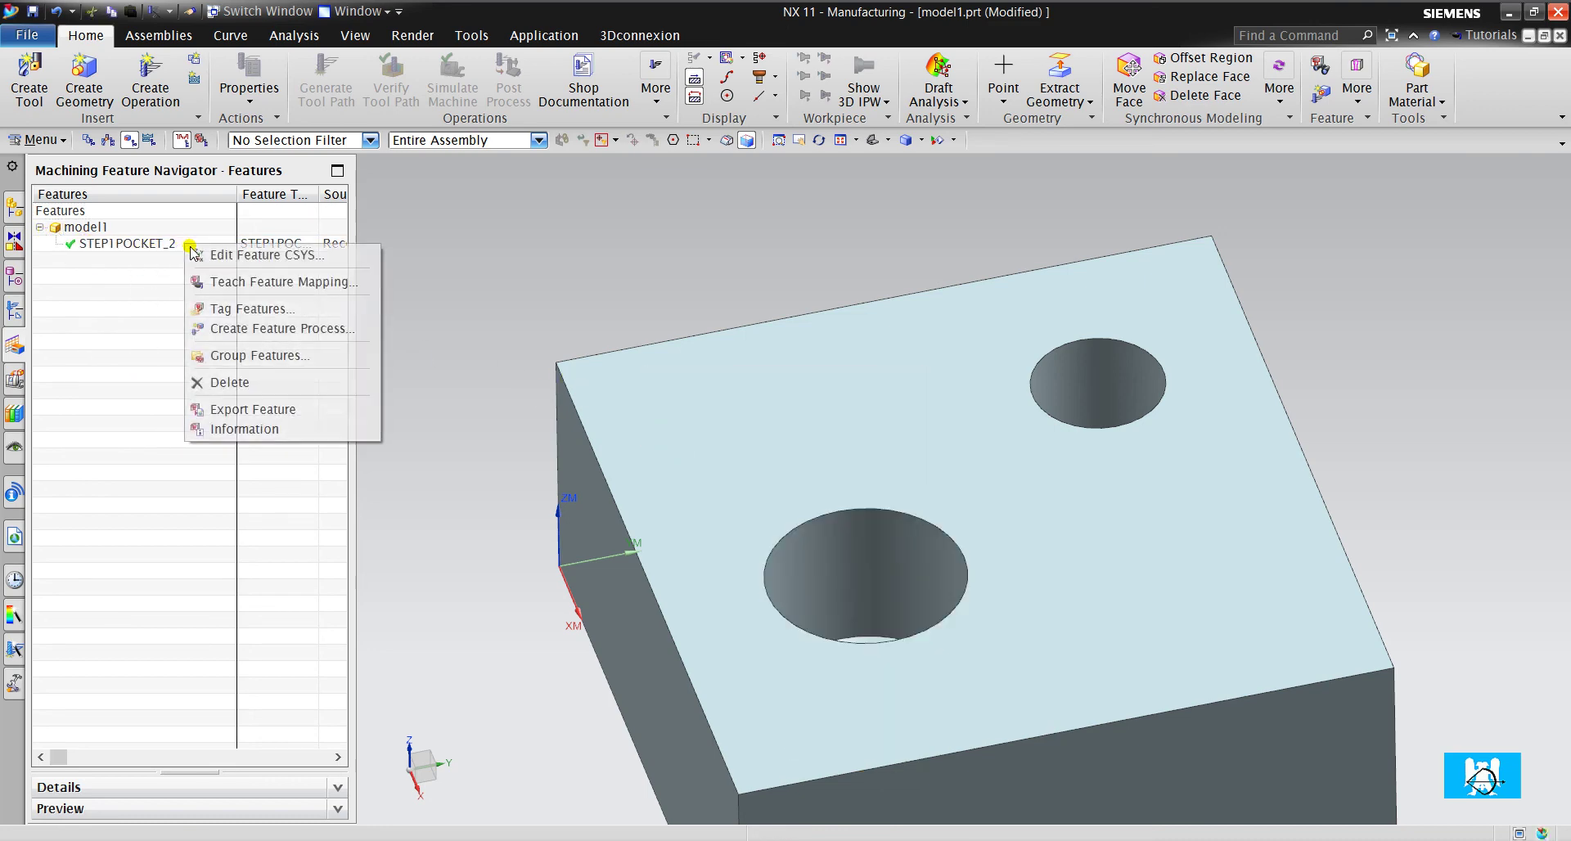
left_click(217, 381)
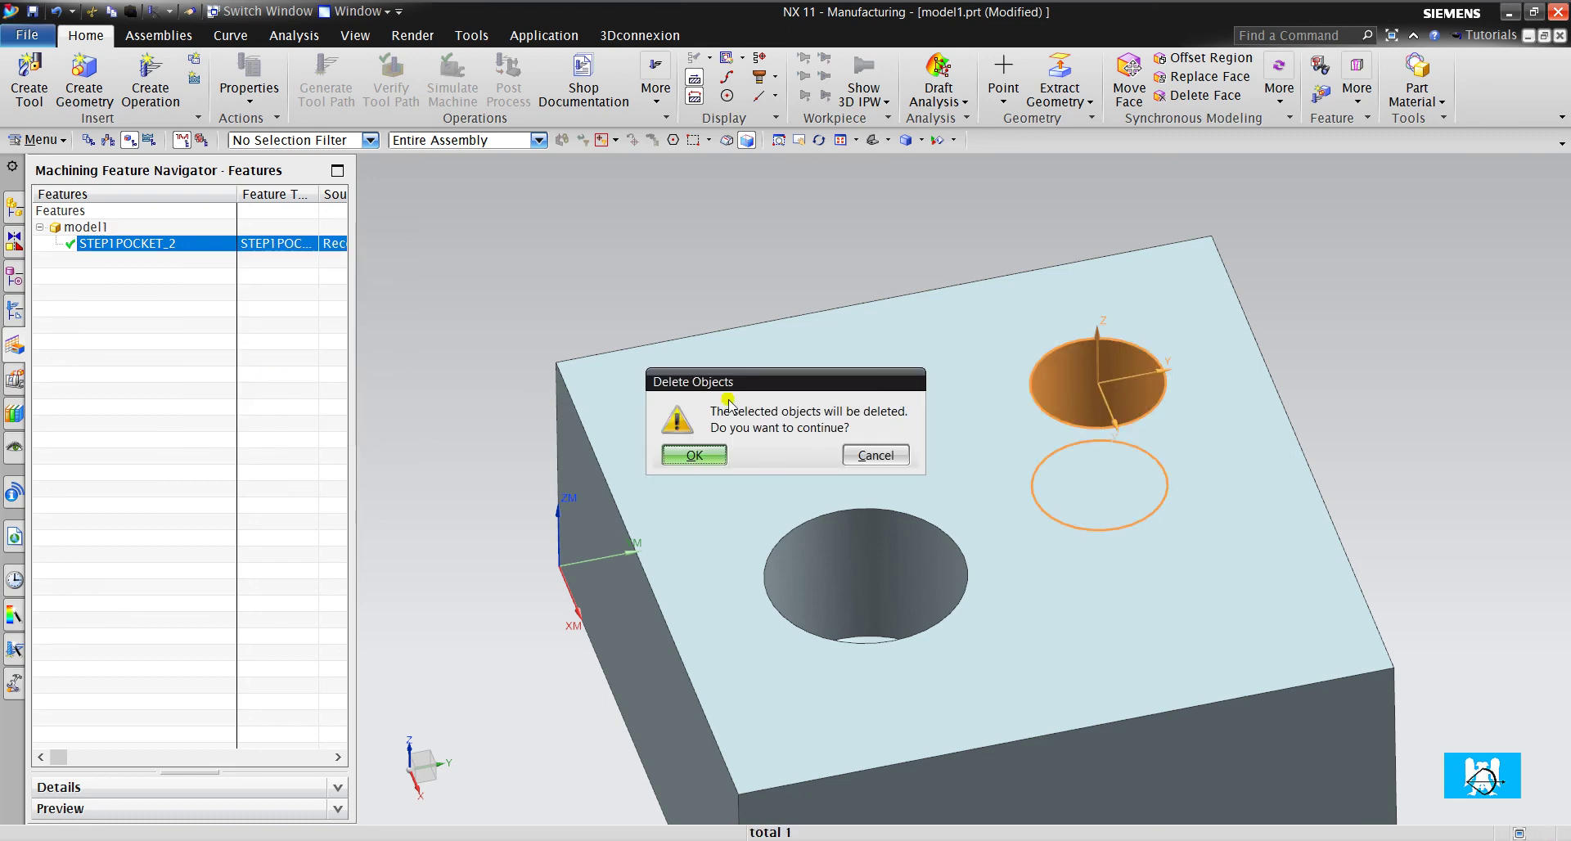
left_click(706, 455)
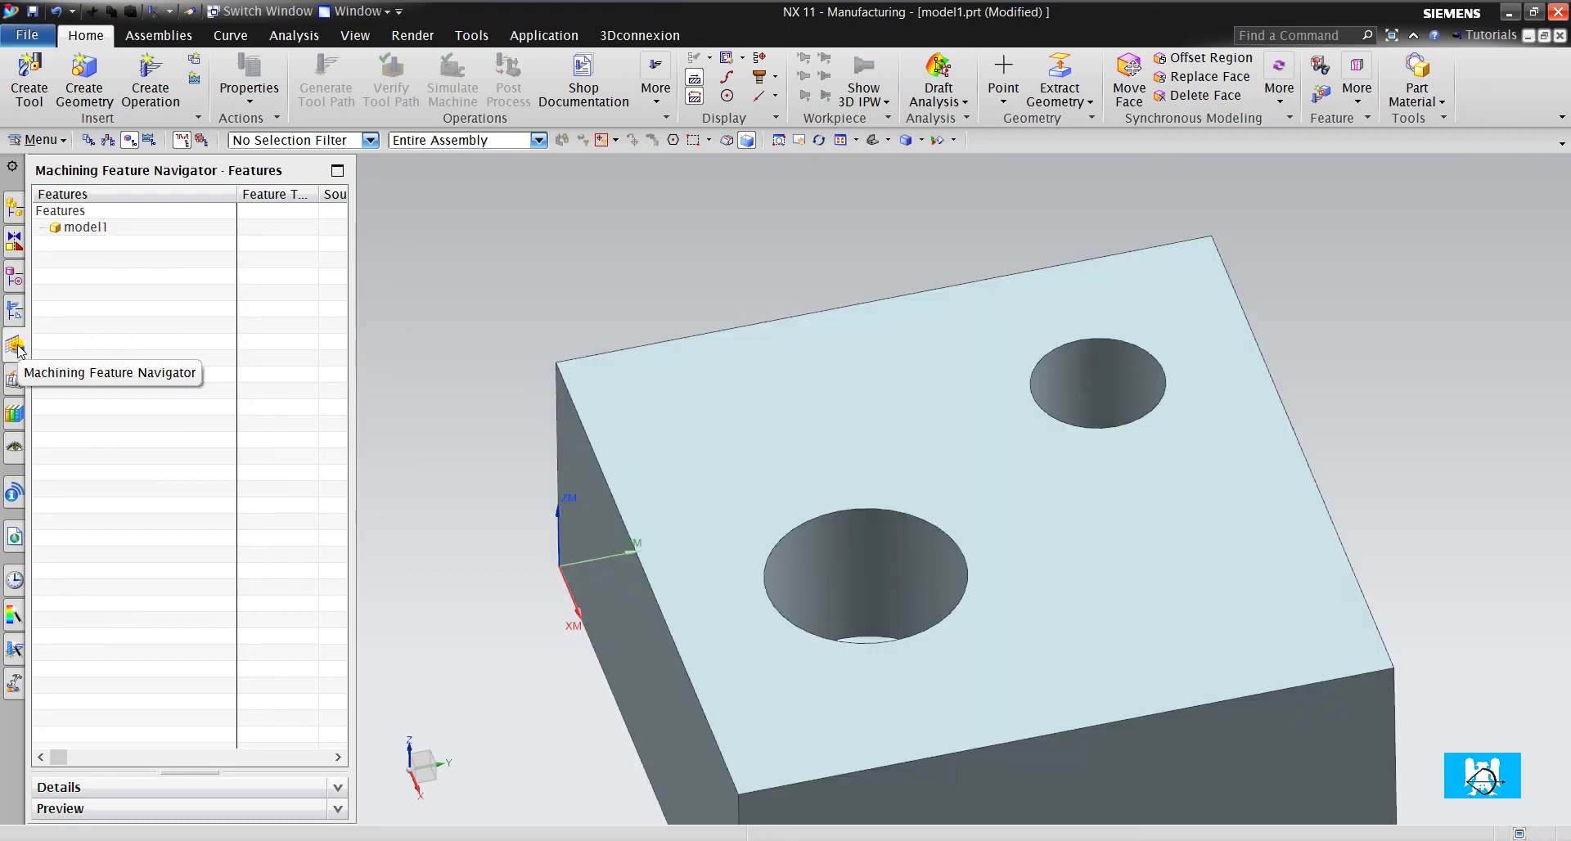
Find the machining features of the workpiece with Parametric Recognition limited to the STEPS category and accept the recognized STEP1POCKET features.
right_click(95, 322)
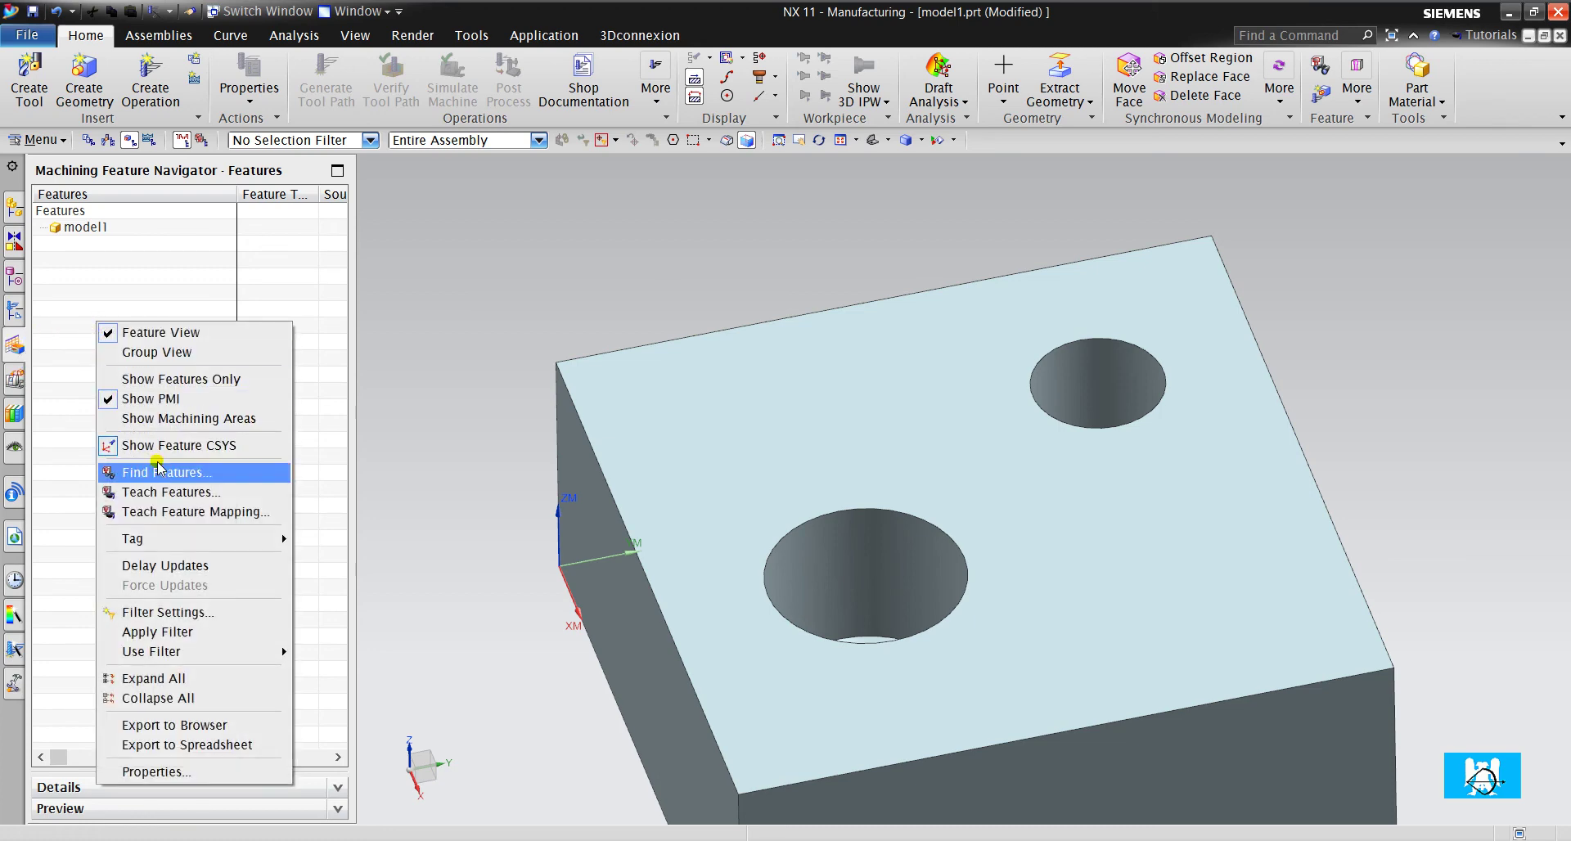
left_click(95, 291)
right_click(97, 318)
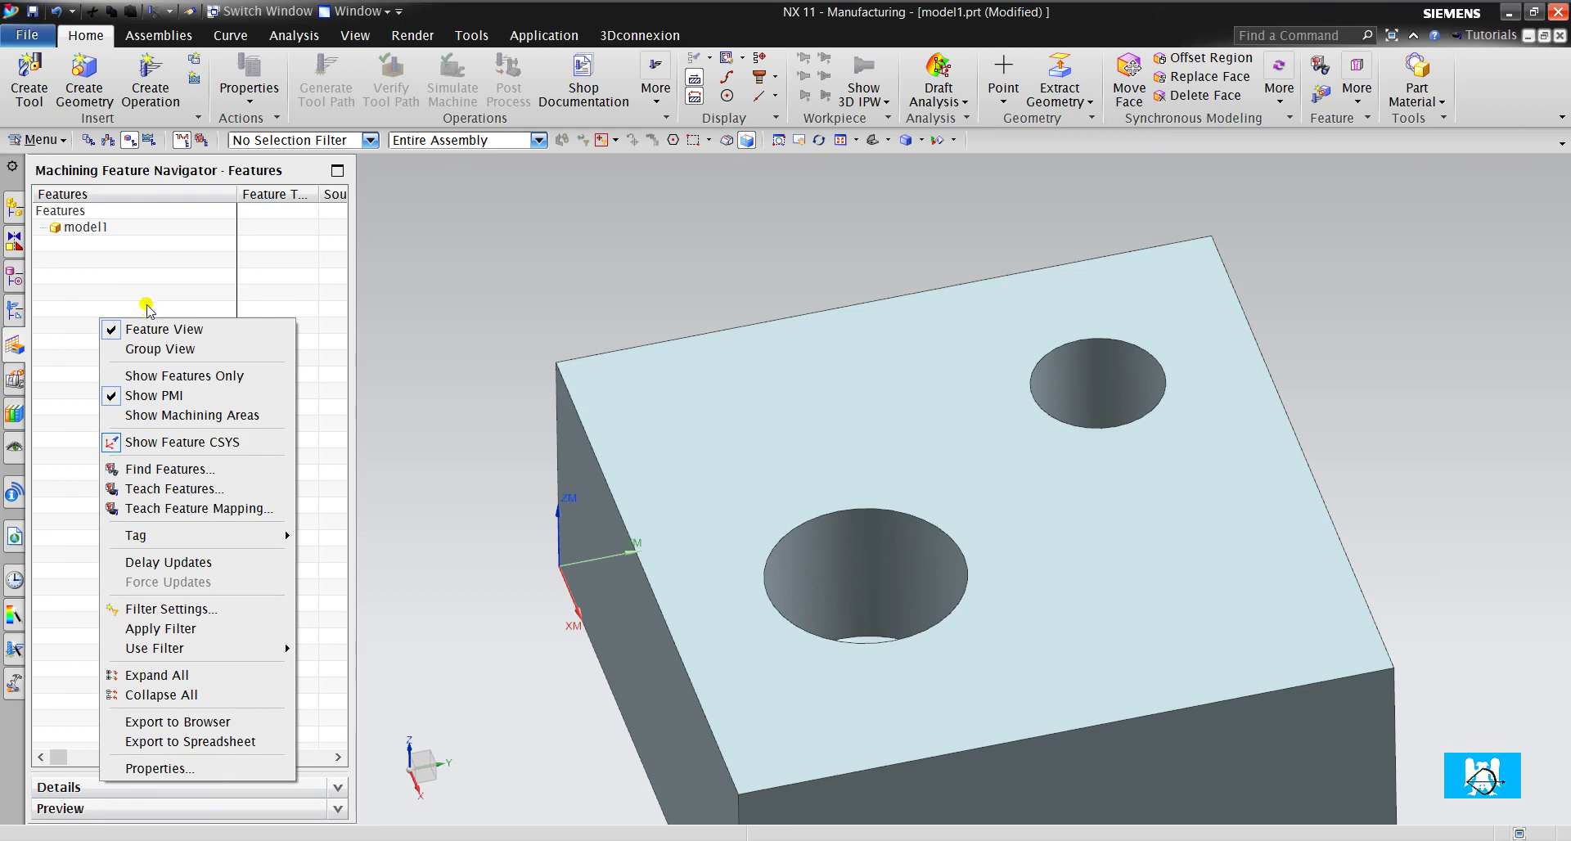
left_click(167, 466)
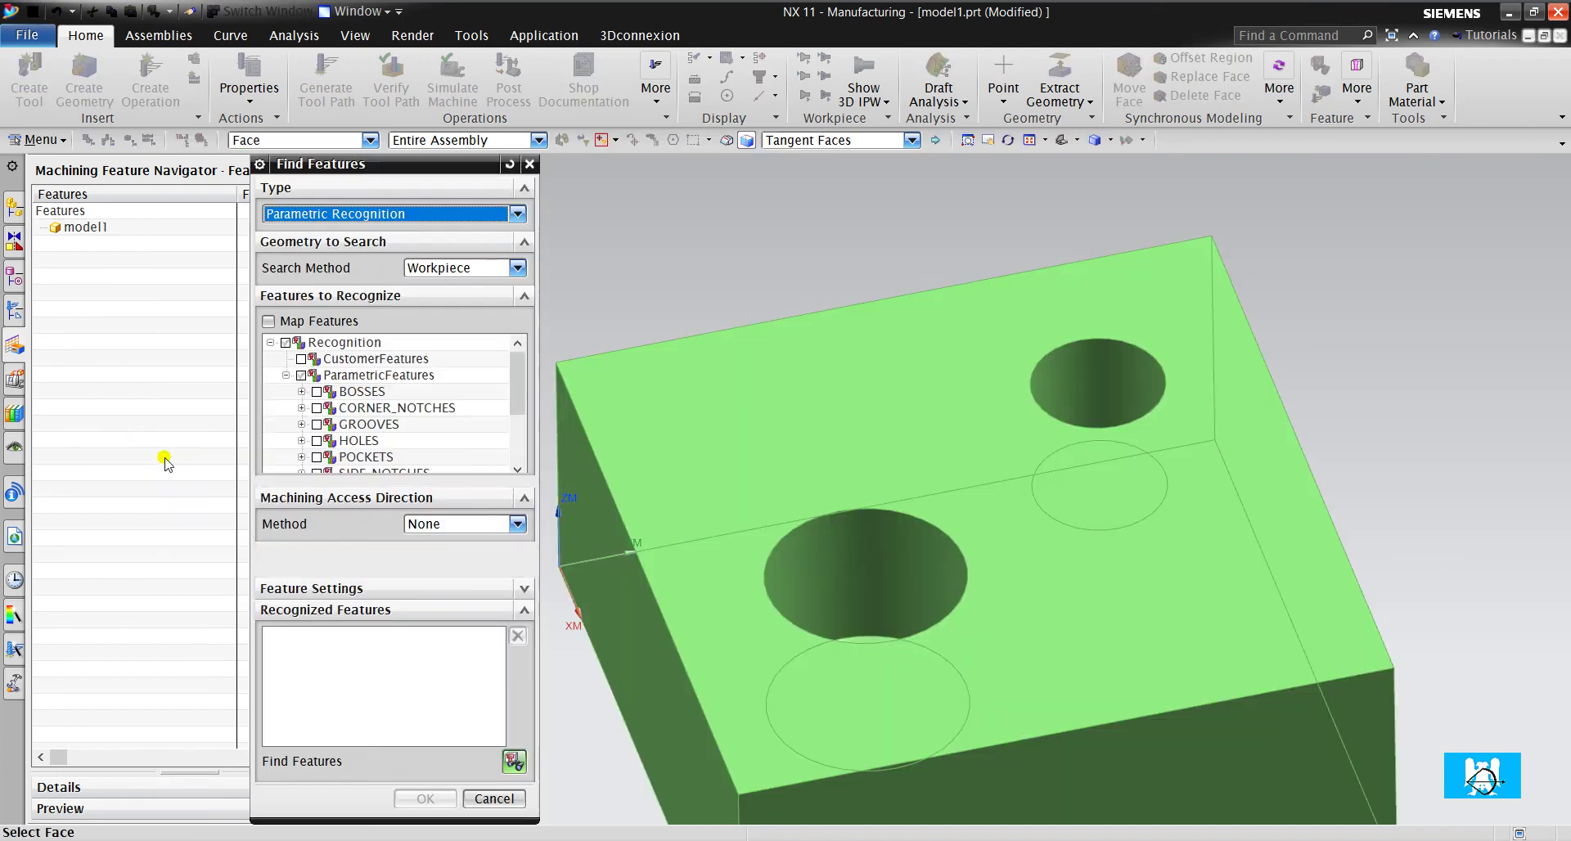
left_click(286, 343)
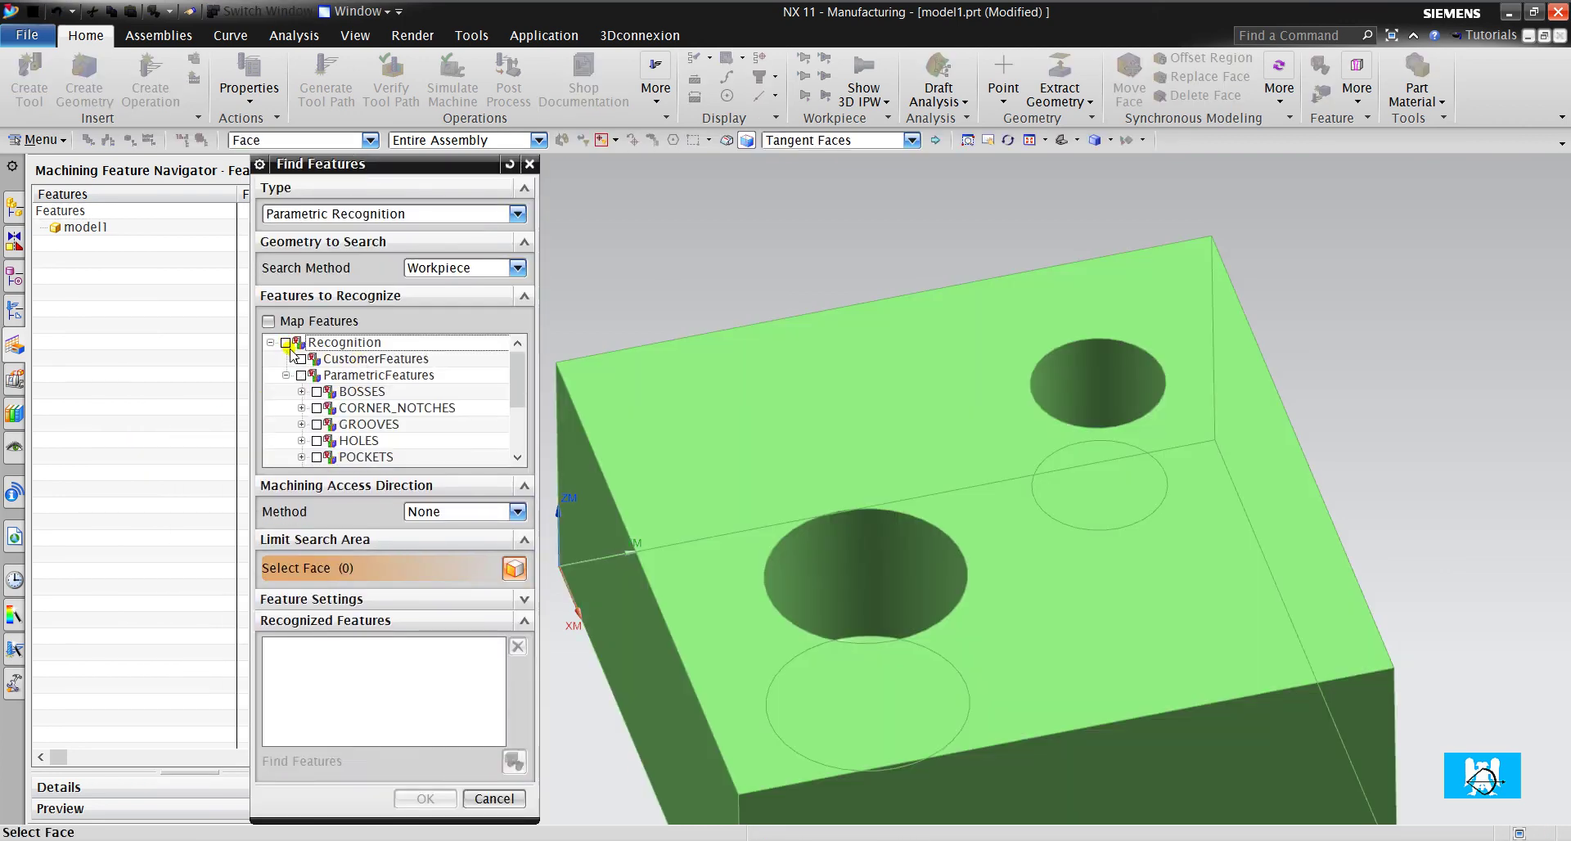
scroll(341, 402, "down", 1)
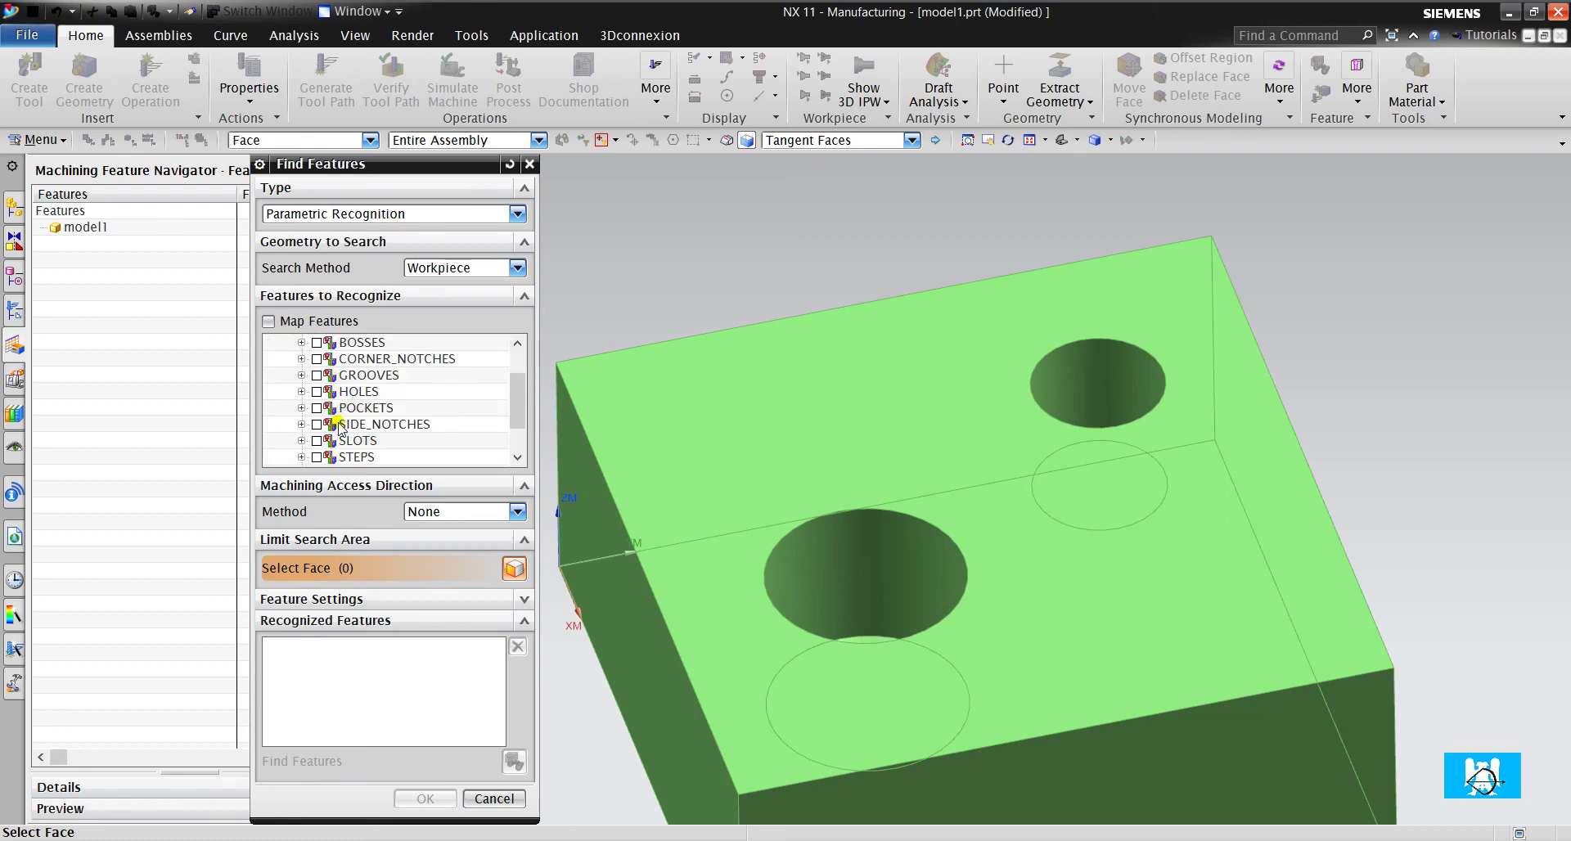
left_click(317, 457)
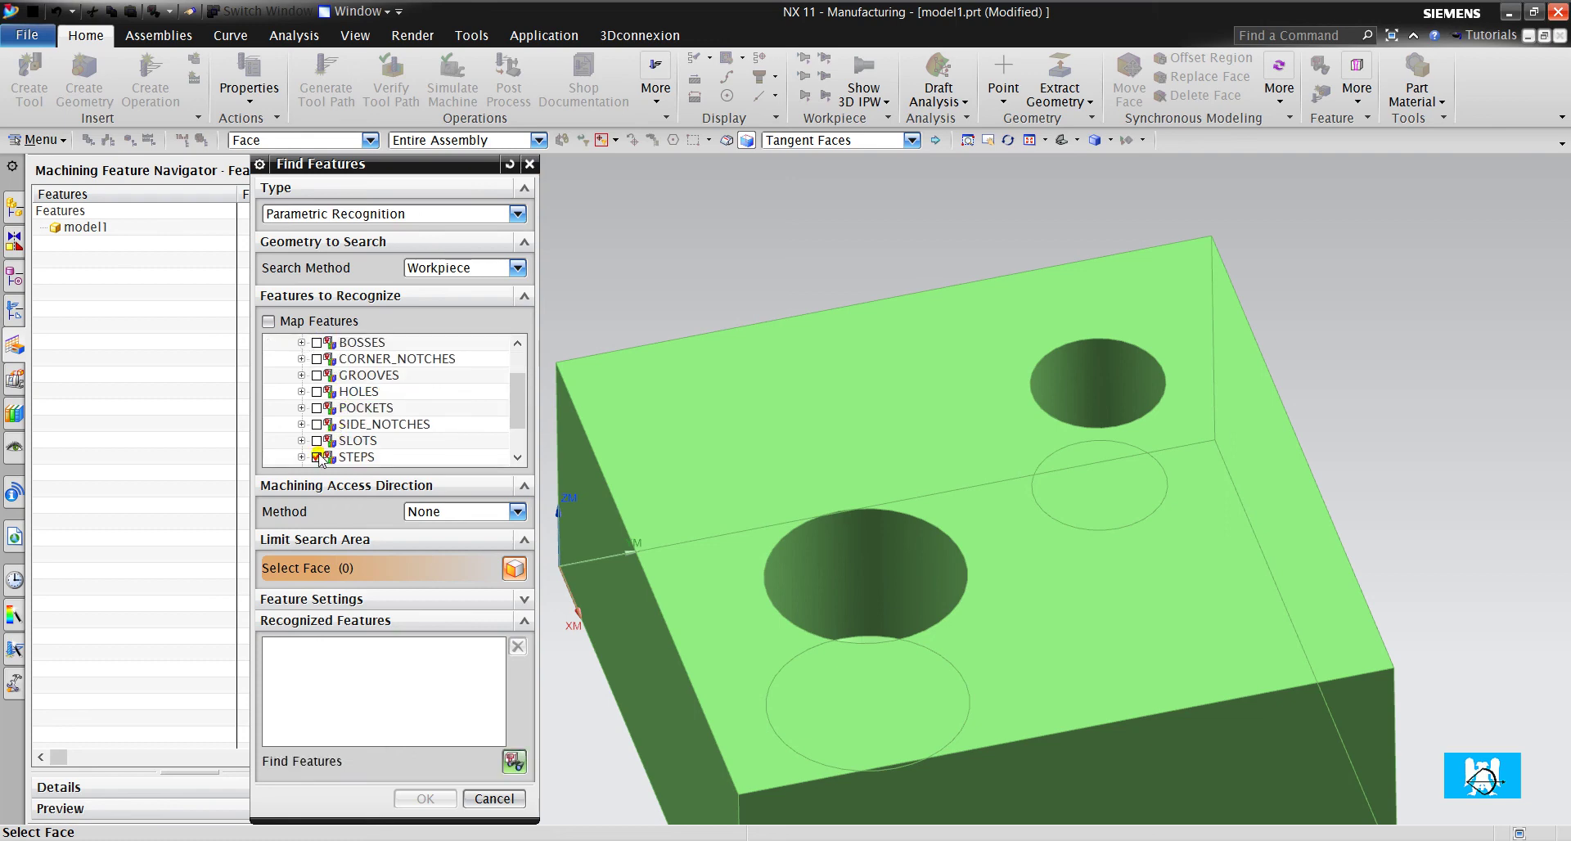
left_click(513, 765)
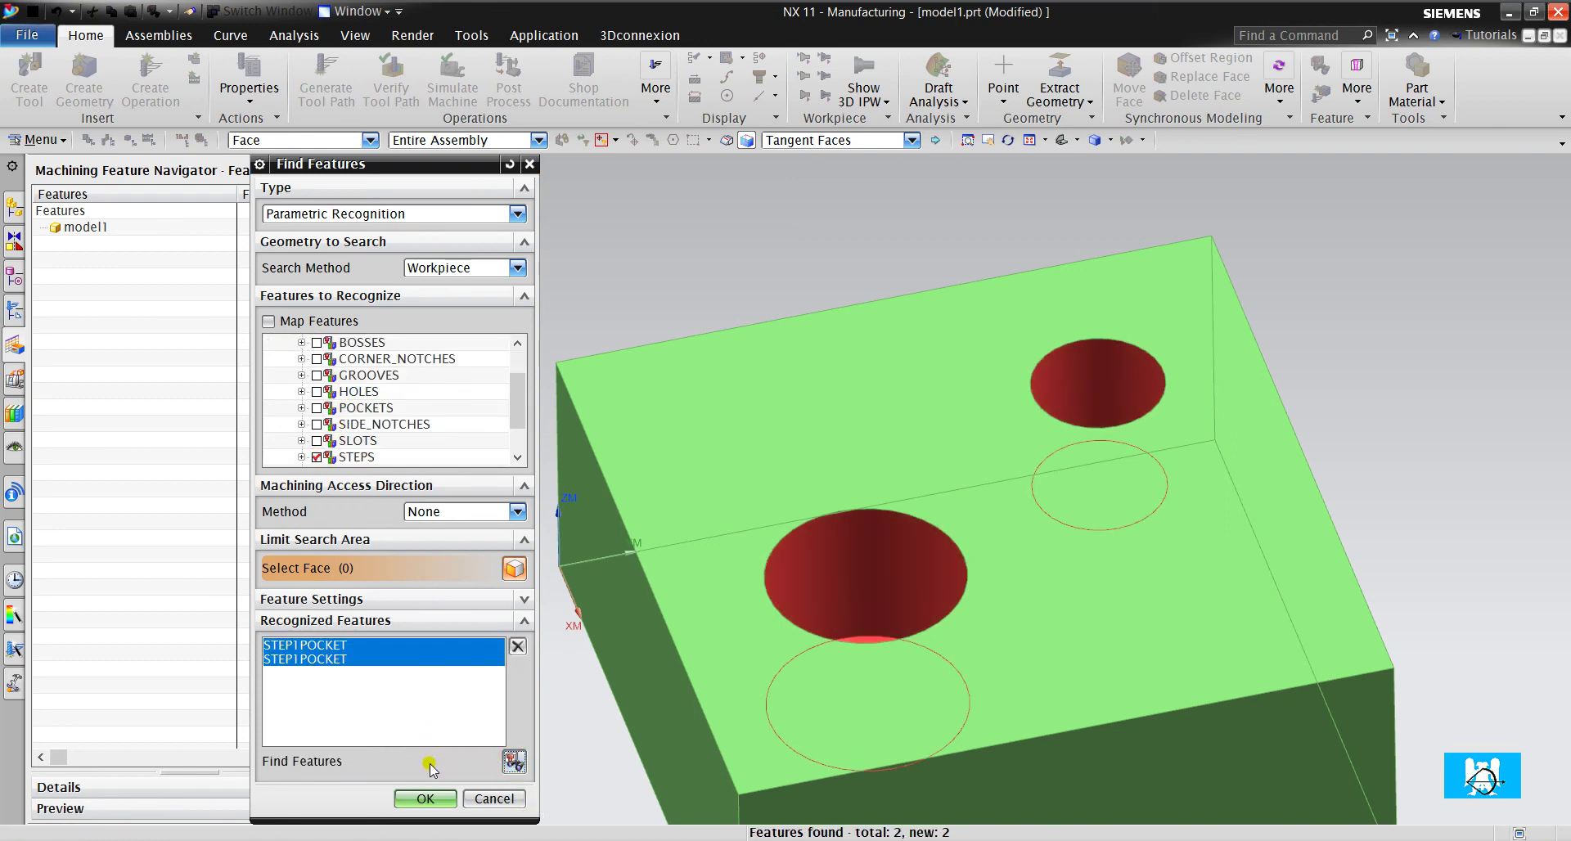
left_click(425, 798)
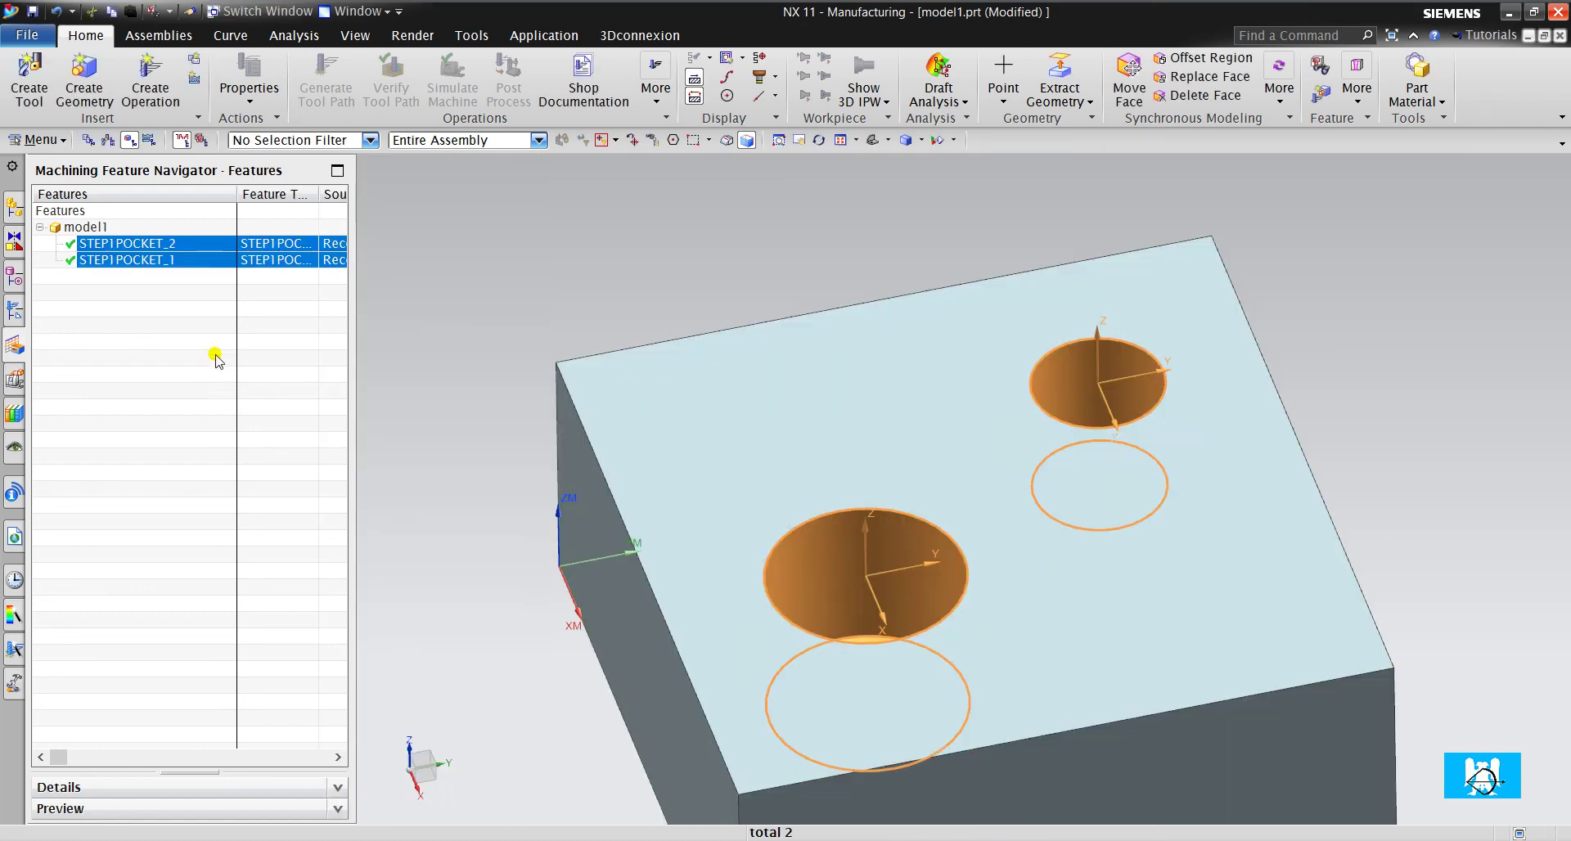
Group the two STEP1POCKET features into feature groups, using predefined identical attributes and automatic geometry location.
right_click(160, 259)
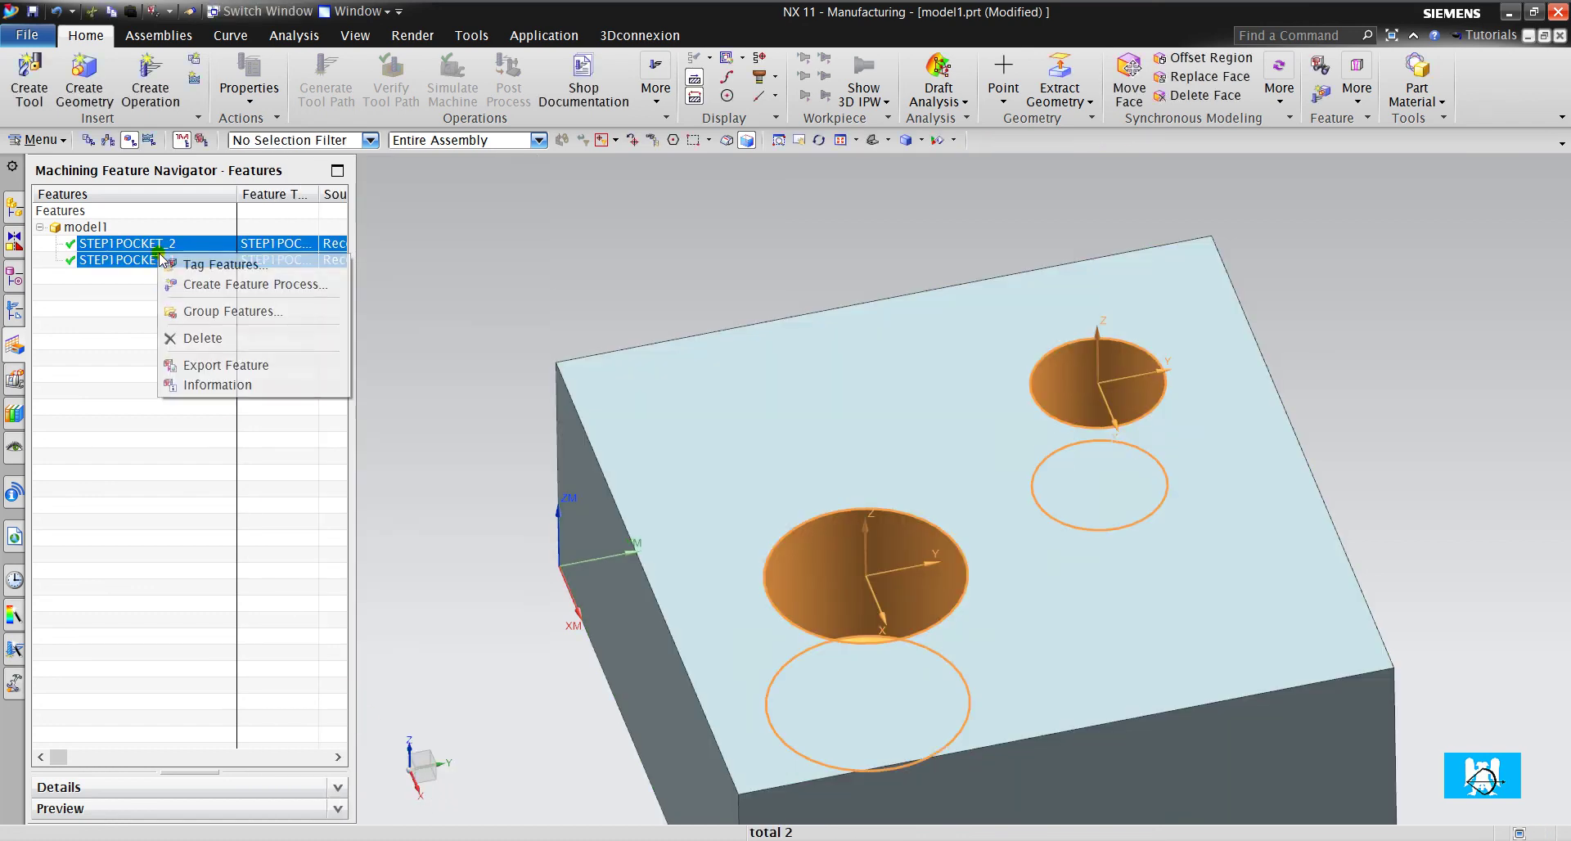
left_click(205, 312)
left_click(515, 711)
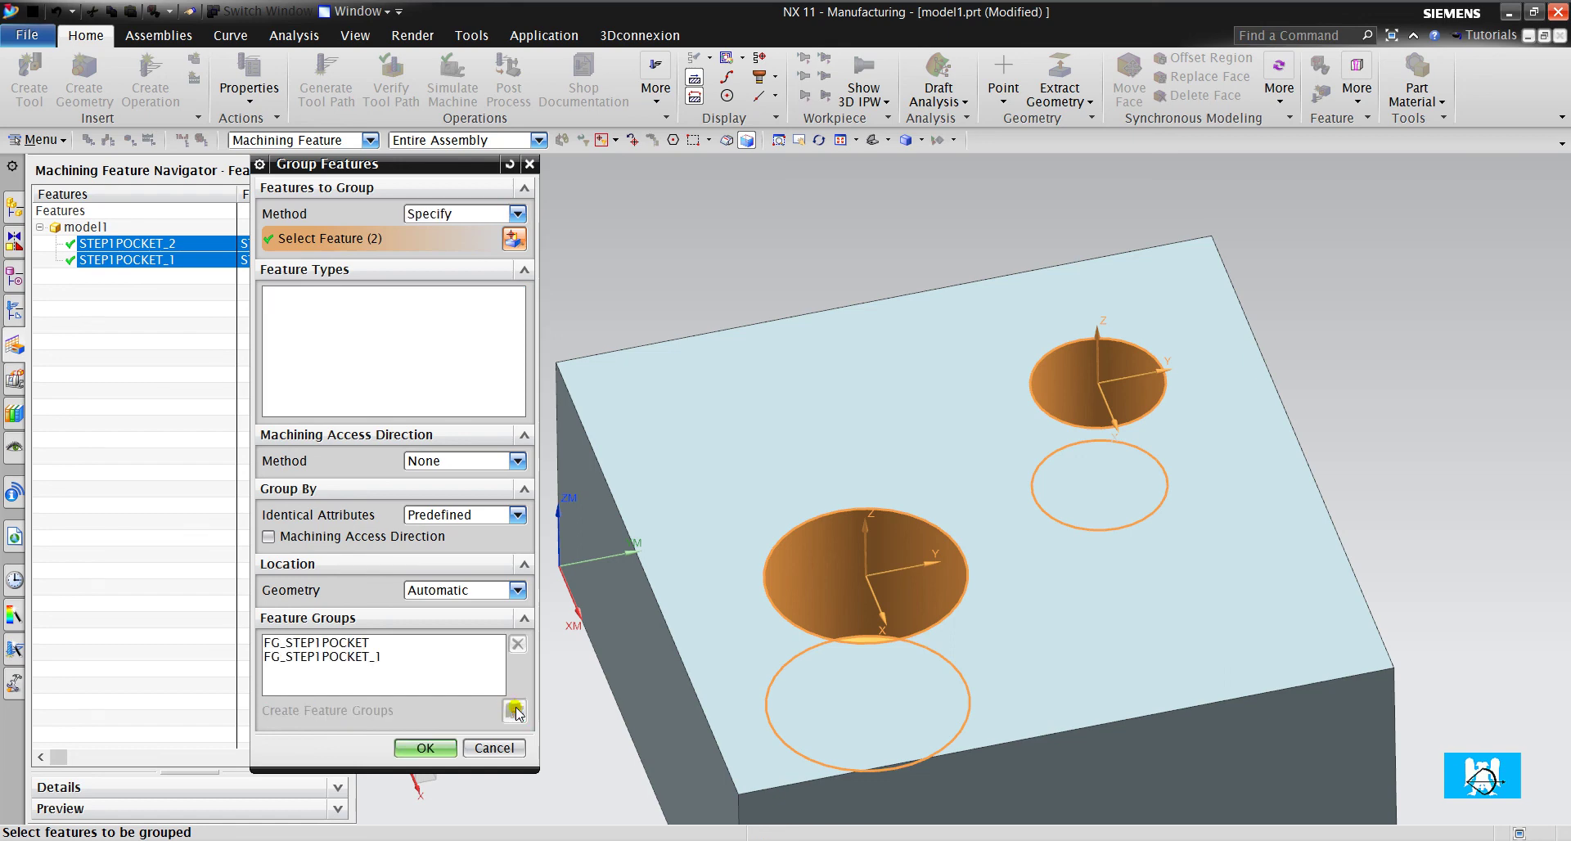
left_click(432, 748)
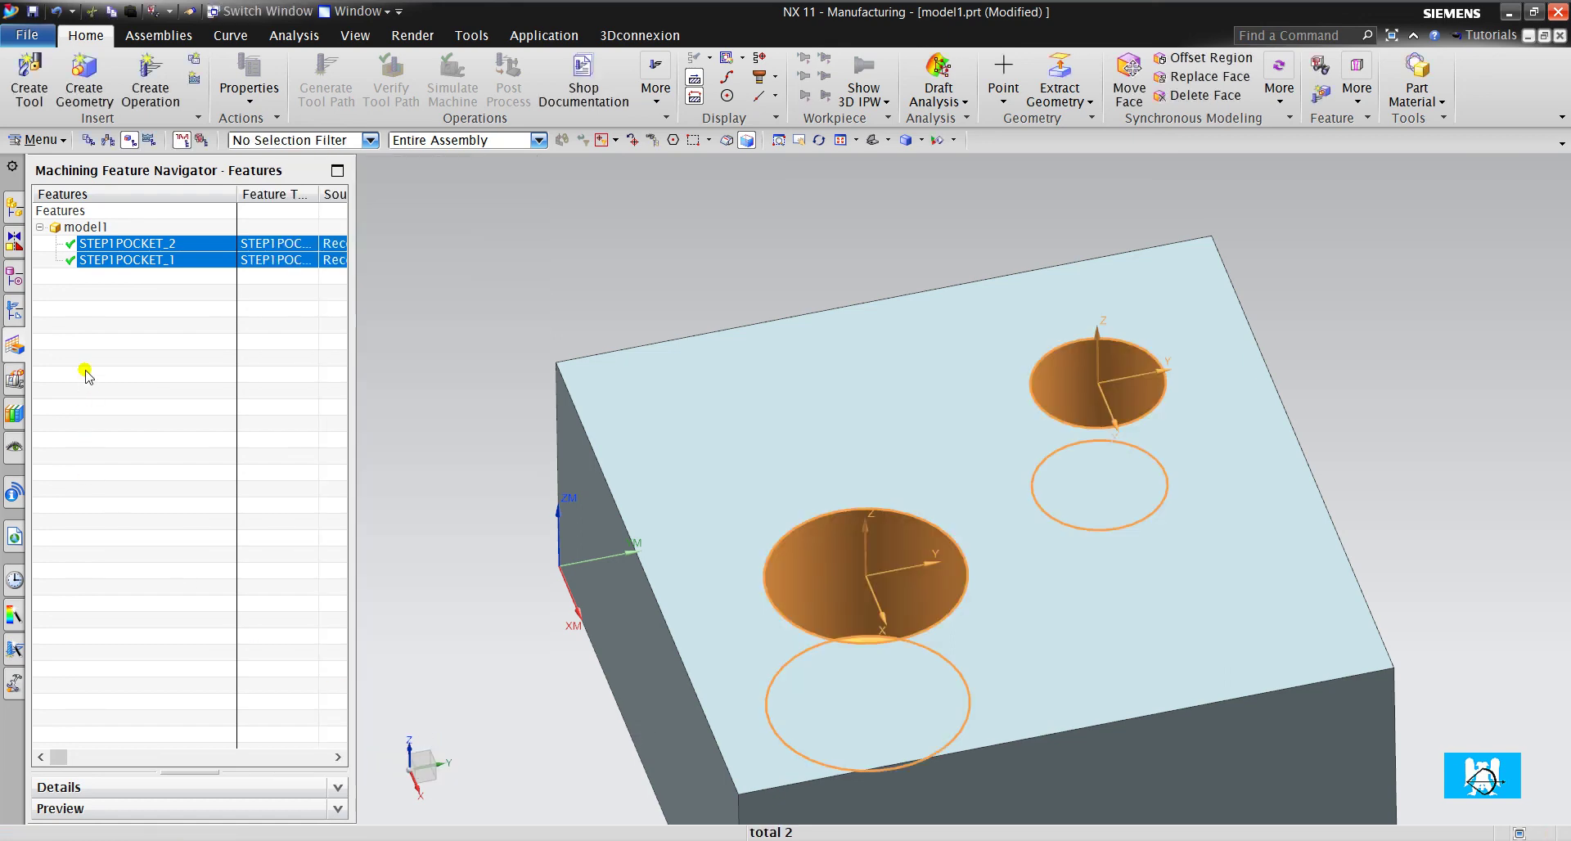
Insert a hole_making DRILLING operation under the feature group FG_STEP1POCKET in the geometry view of the operations.
left_click(15, 311)
left_click(136, 277)
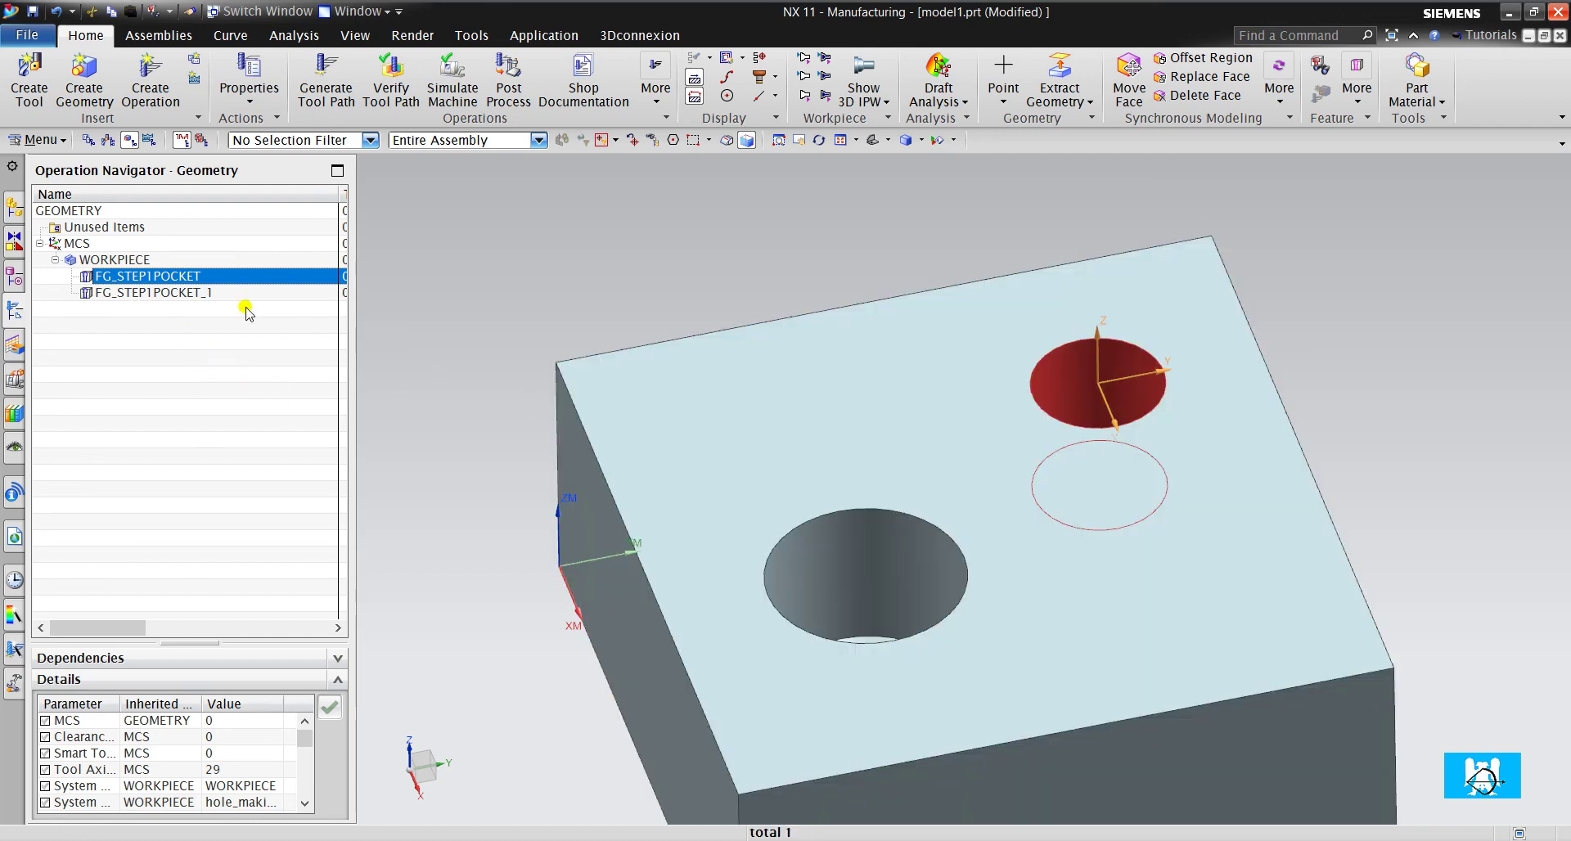
left_click(207, 294)
right_click(199, 276)
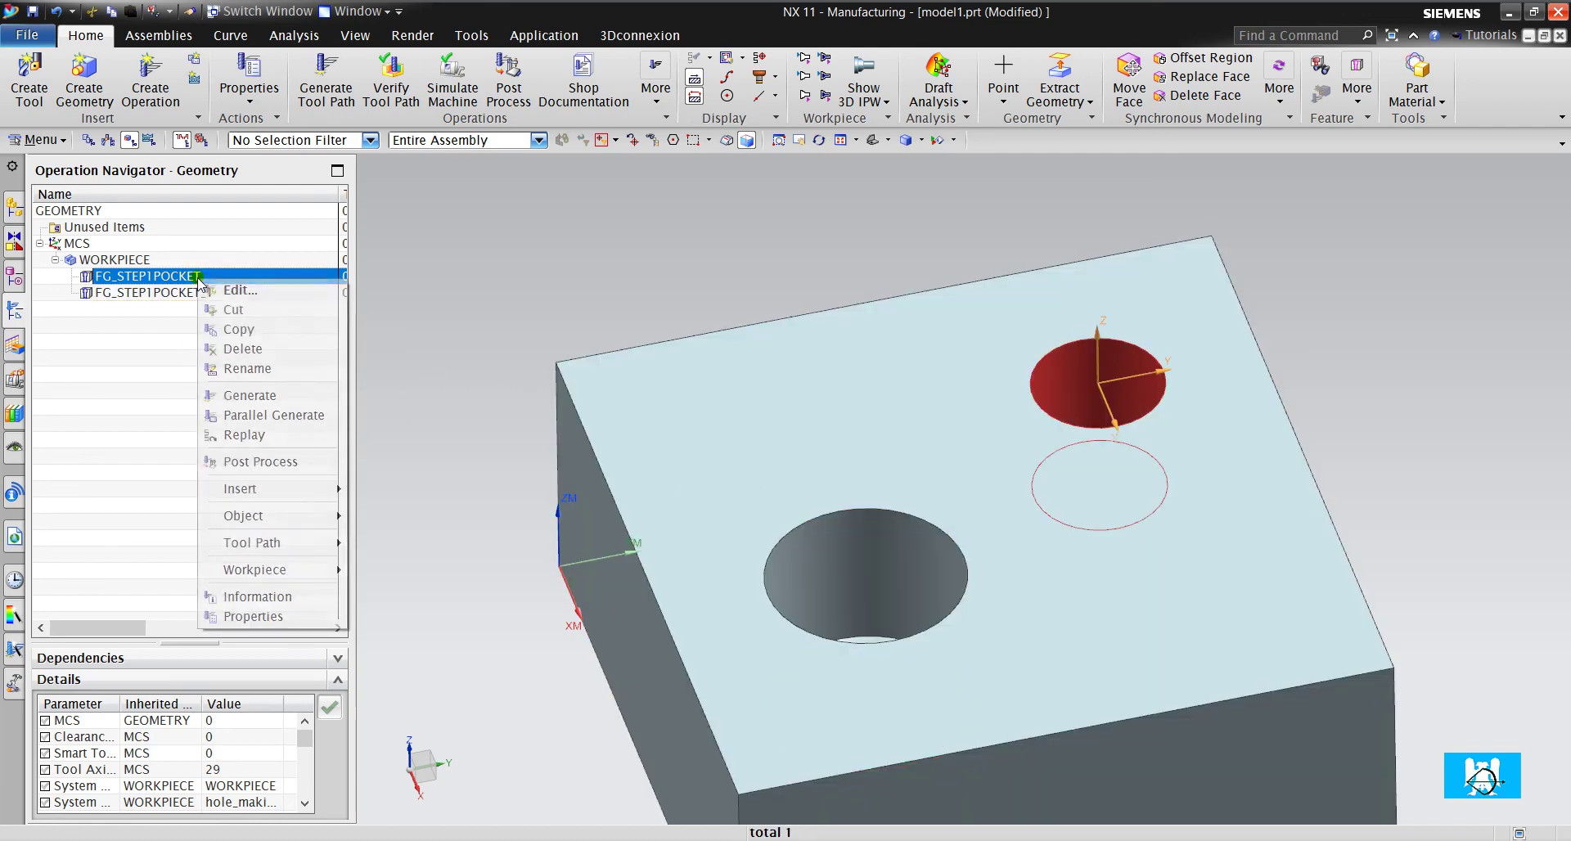
mouse_move(270, 489)
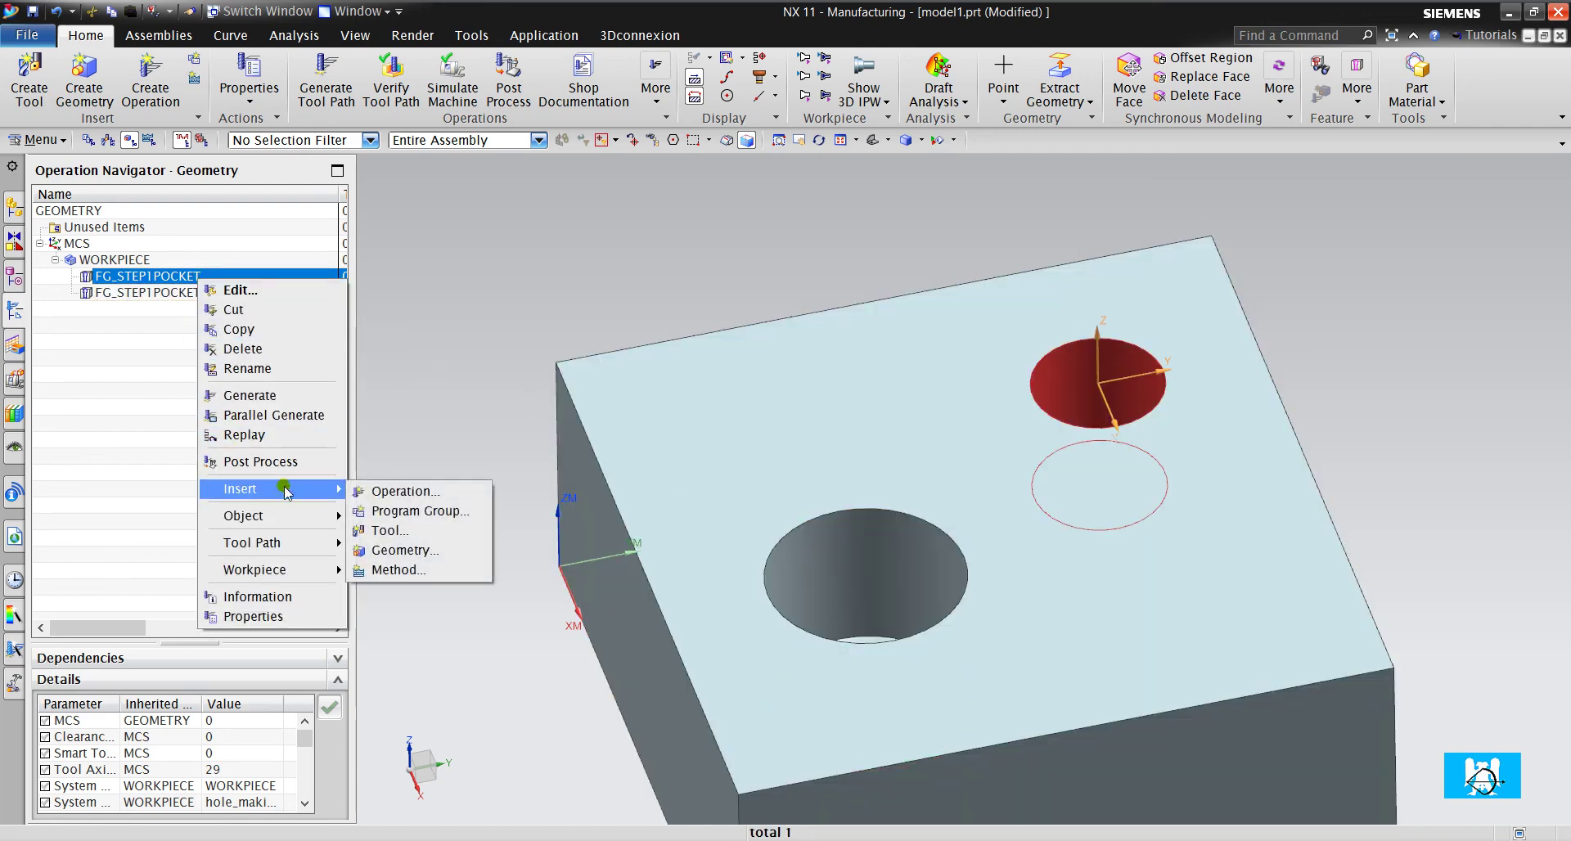
left_click(393, 488)
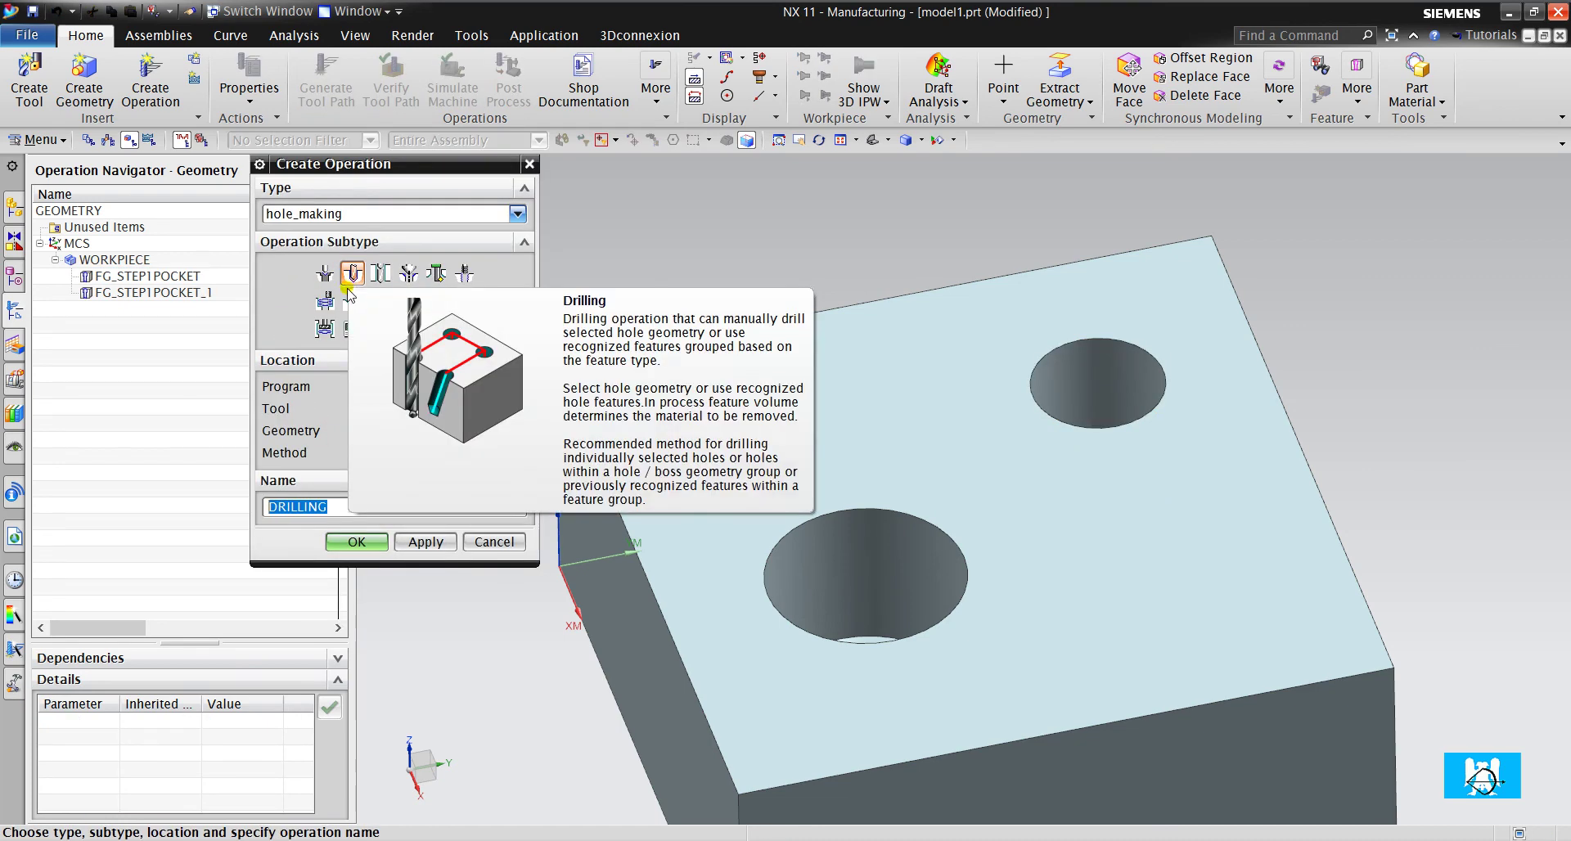
left_click(357, 542)
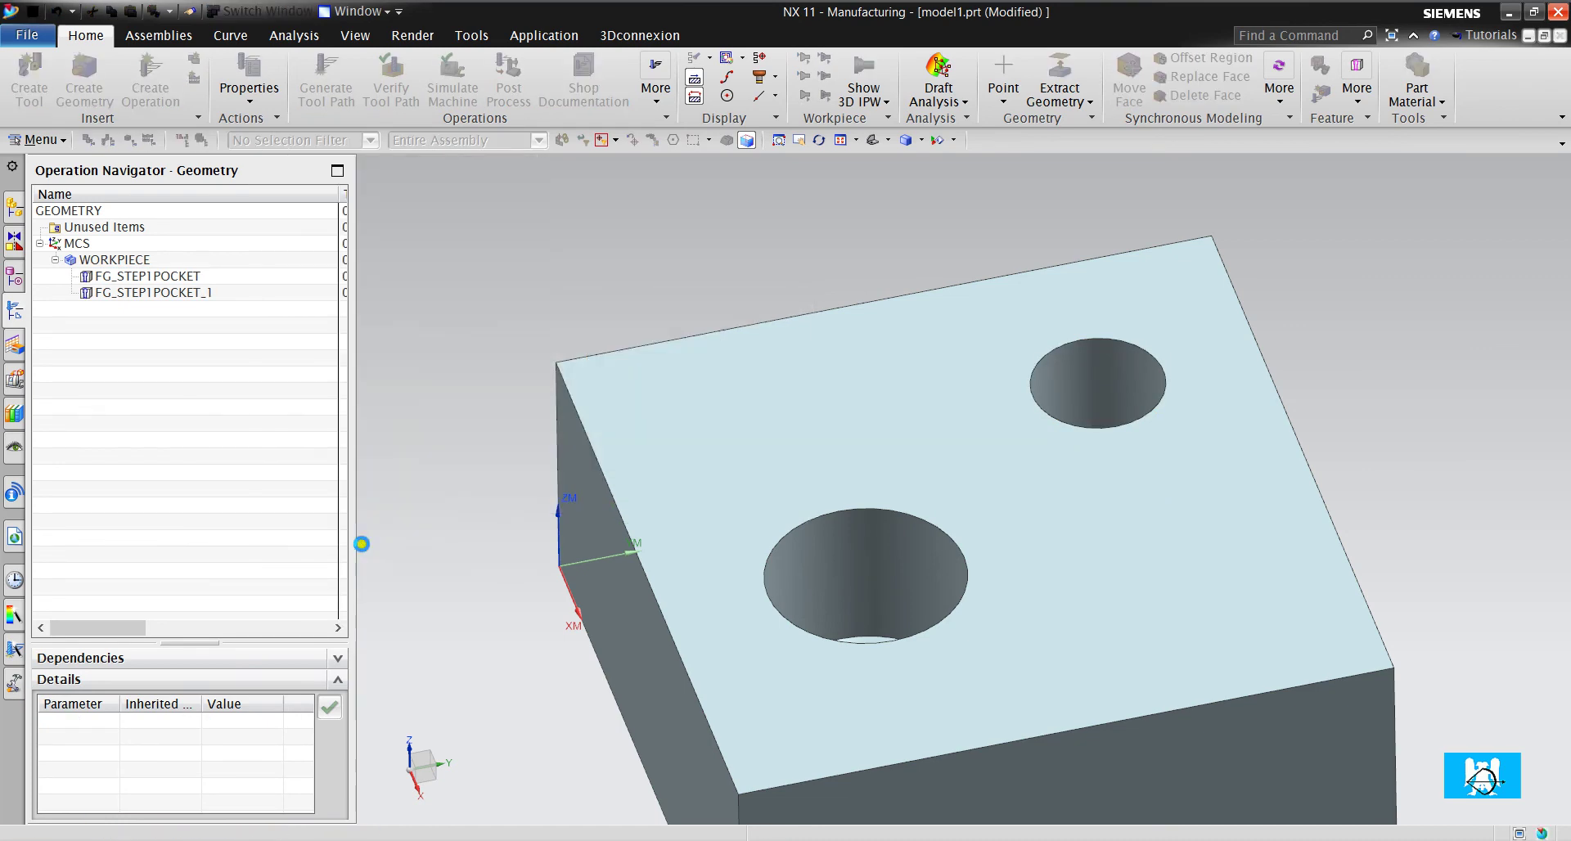
Assign the tool STD_DRILL_1 to the DRILLING operation, check its dimensions, and generate and accept the tool path.
left_click(380, 275)
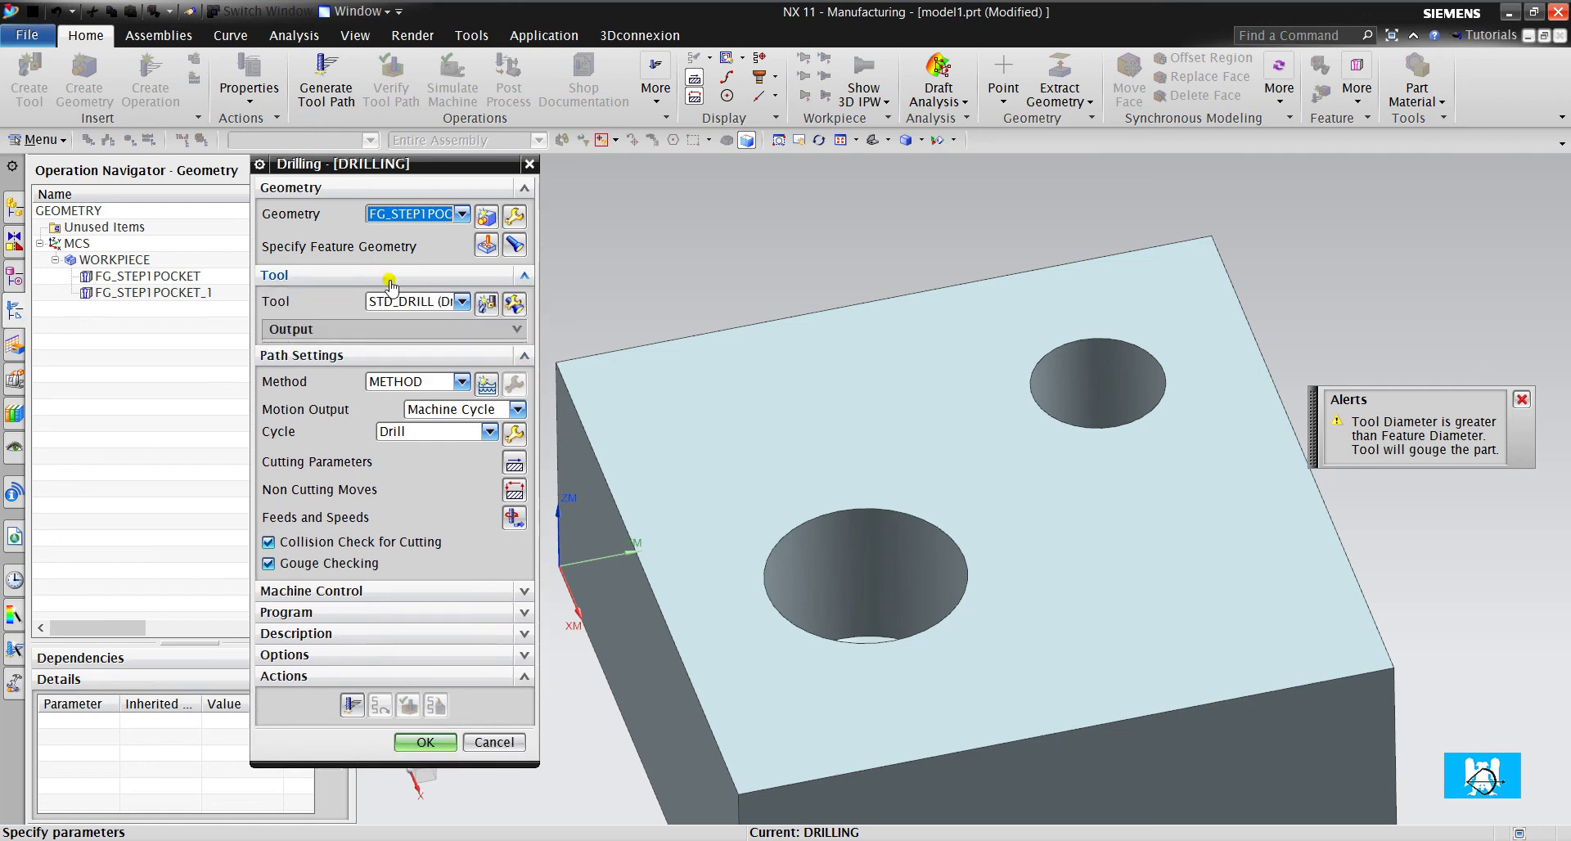
left_click(419, 301)
left_click(434, 351)
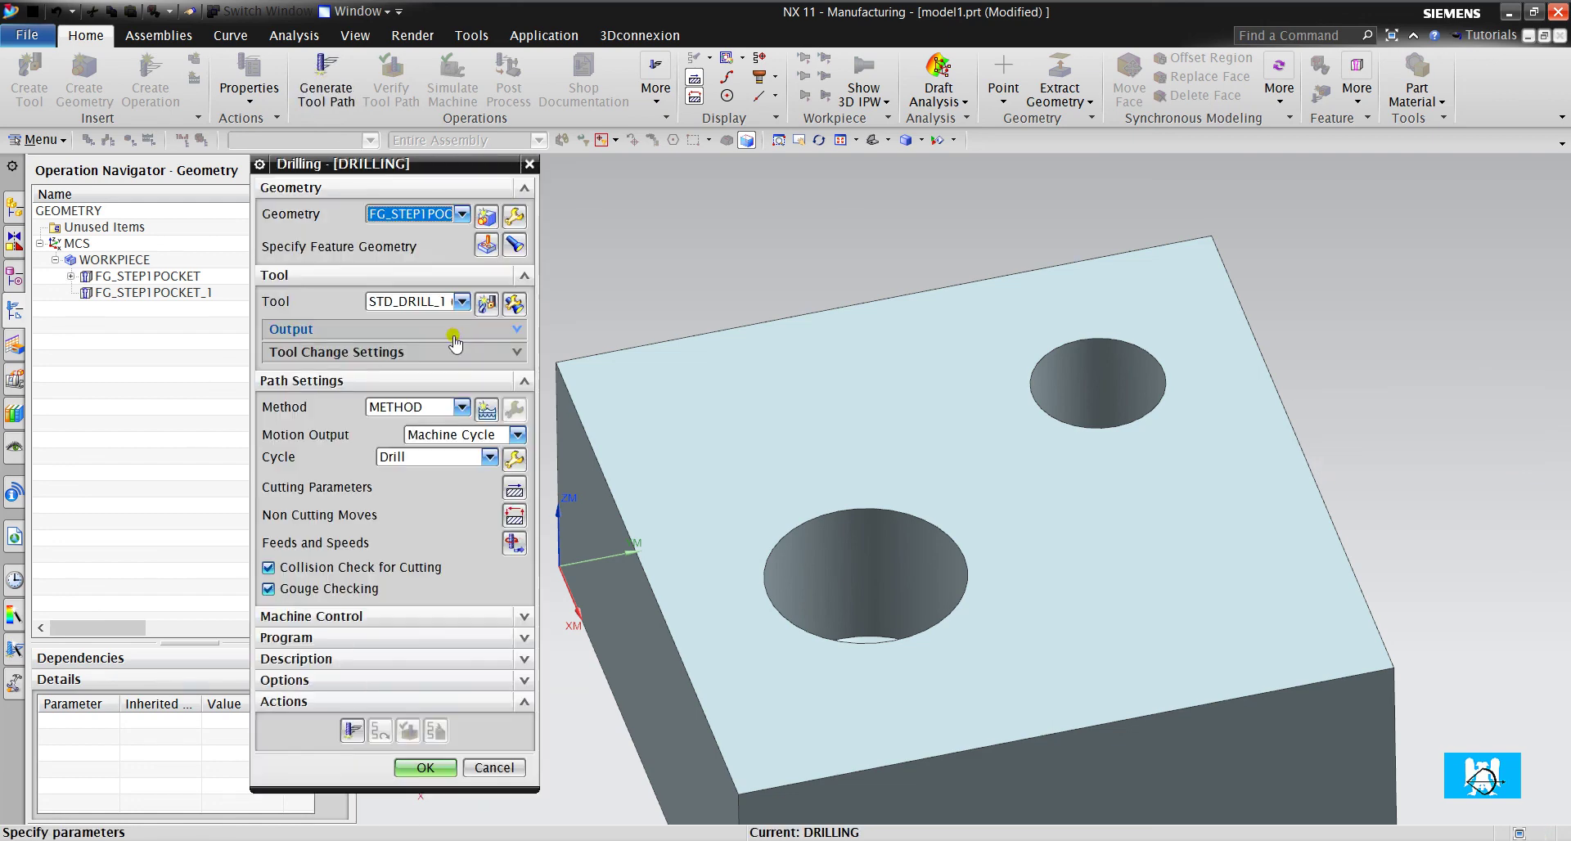
left_click(514, 305)
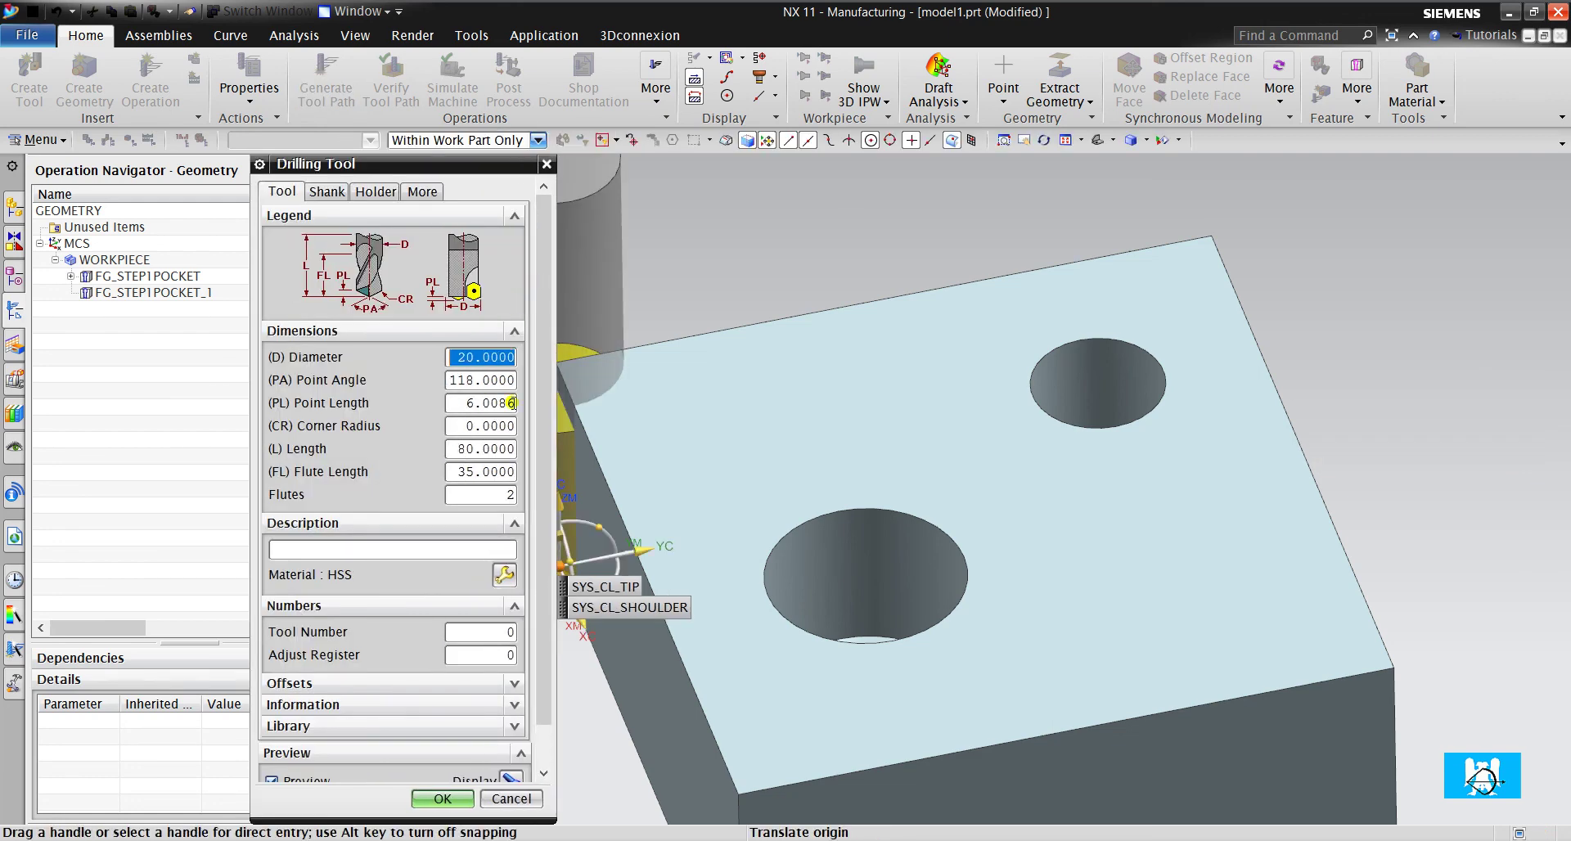
left_click(442, 798)
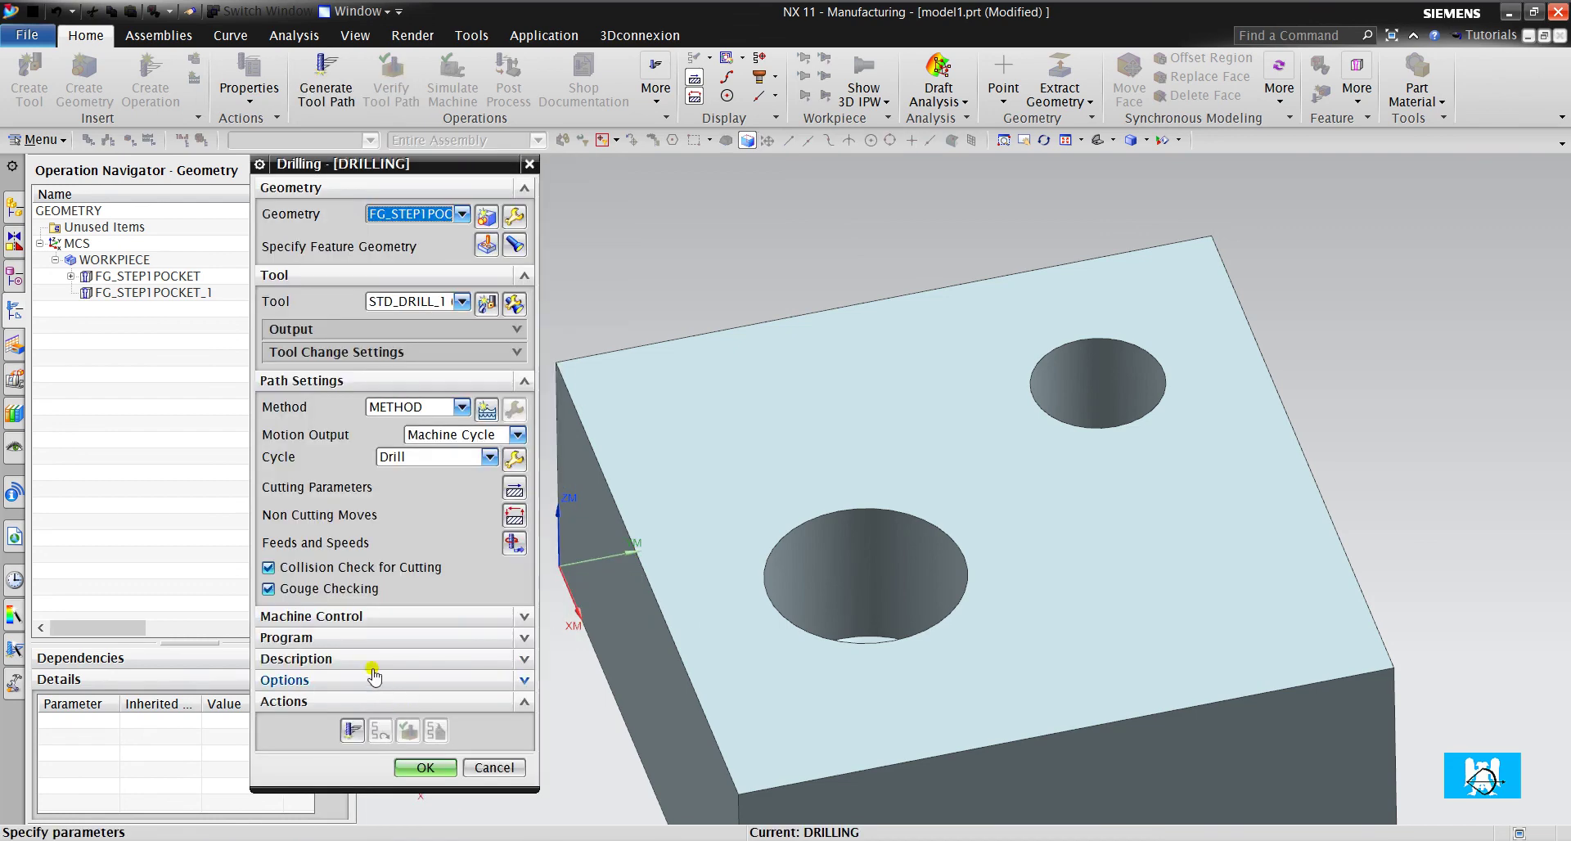
left_click(352, 730)
left_click(426, 768)
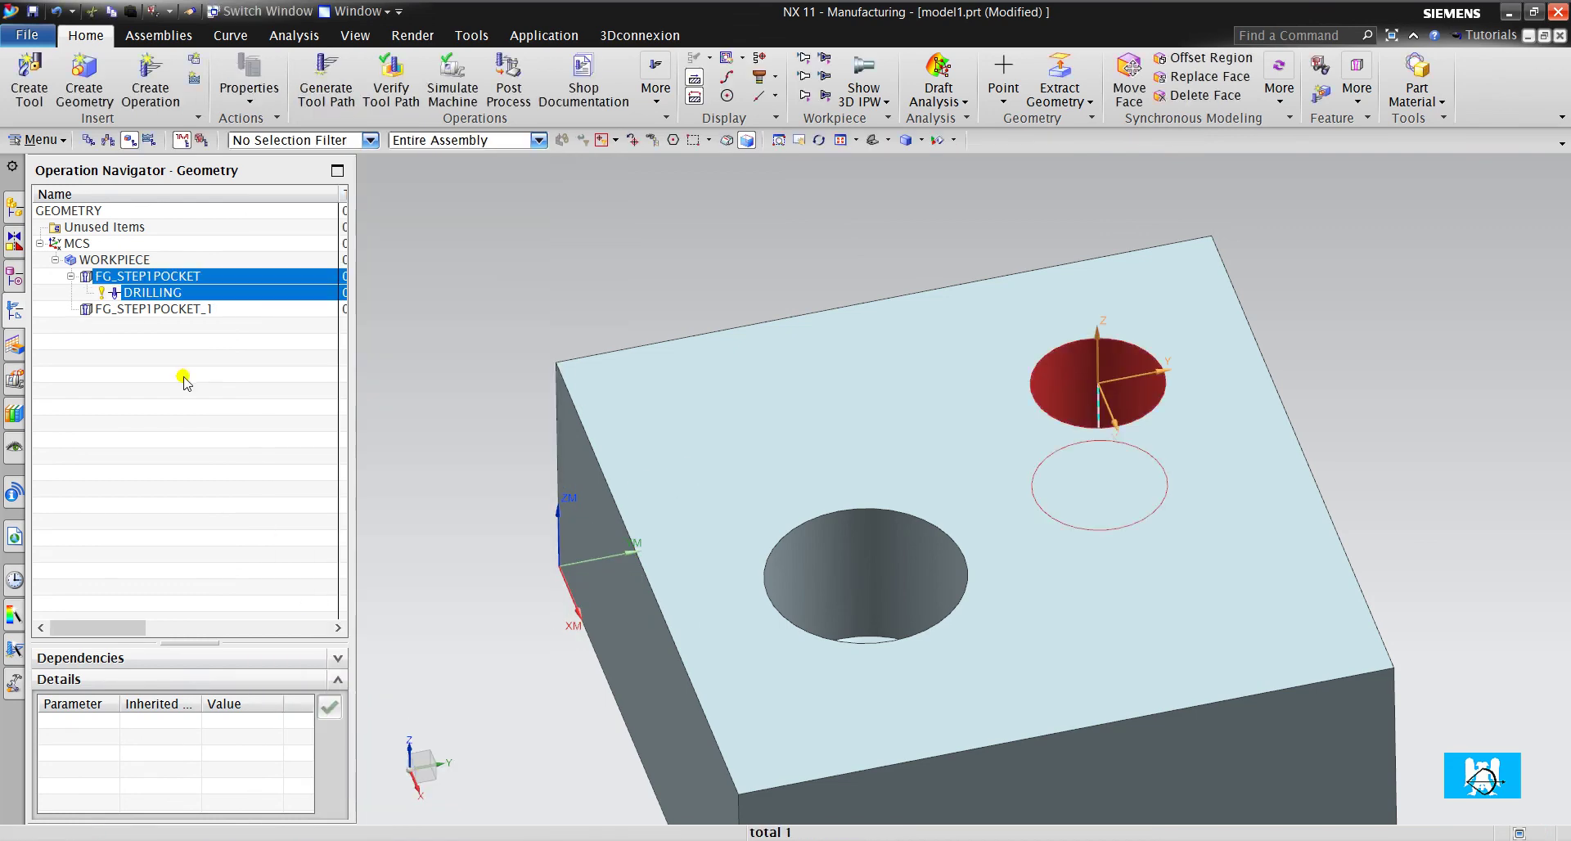
Insert a hole_making DRILLING operation under the feature group FG_STEP1POCKET_1 with the tool STD_DRILL, and generate and accept its tool path.
right_click(184, 310)
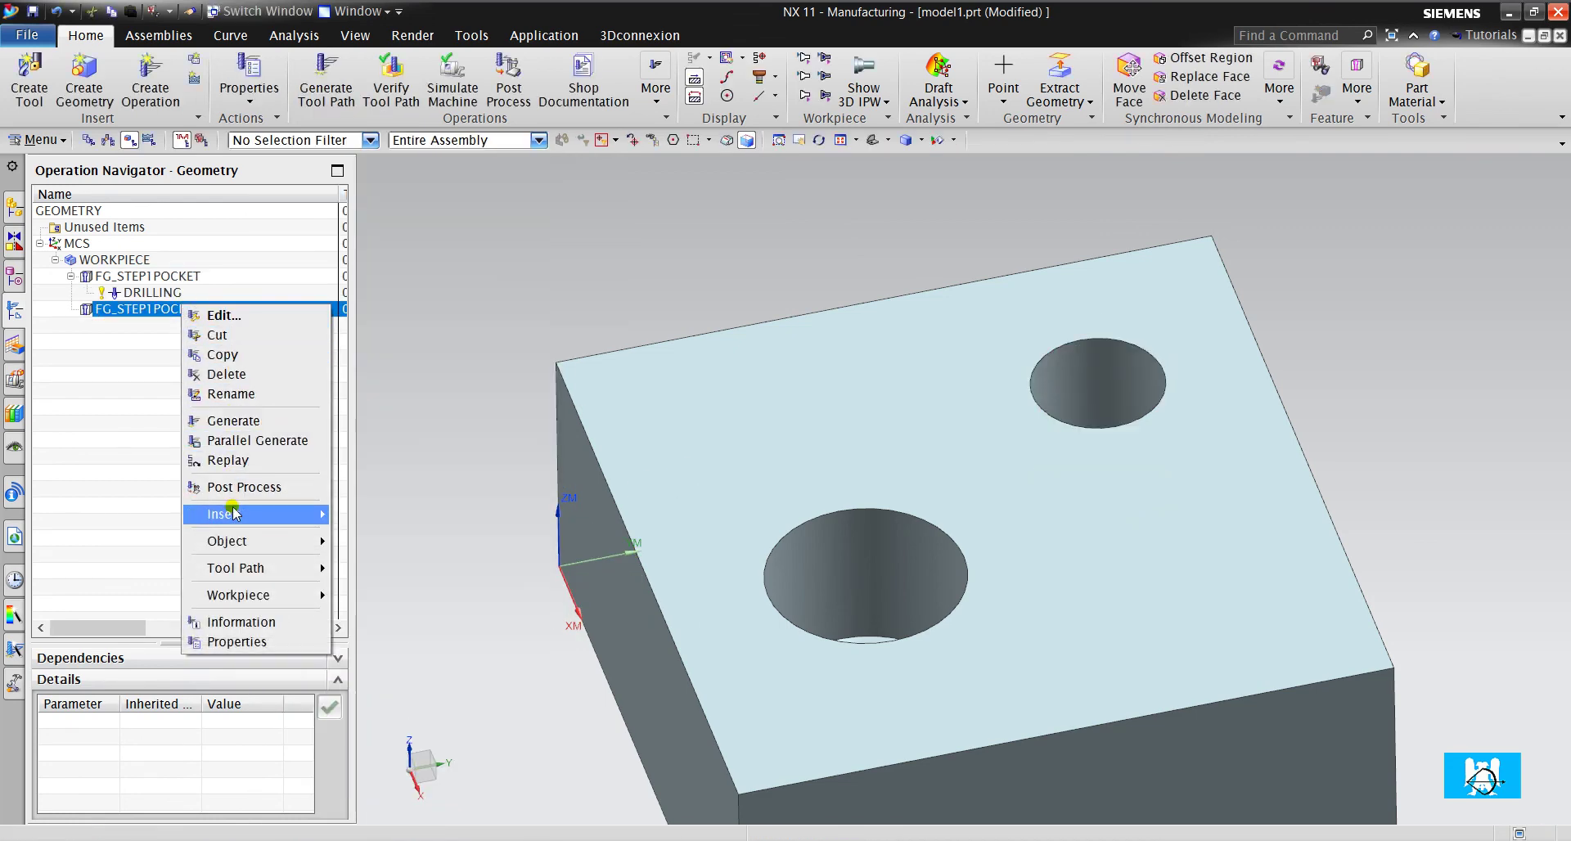
mouse_move(271, 514)
left_click(368, 517)
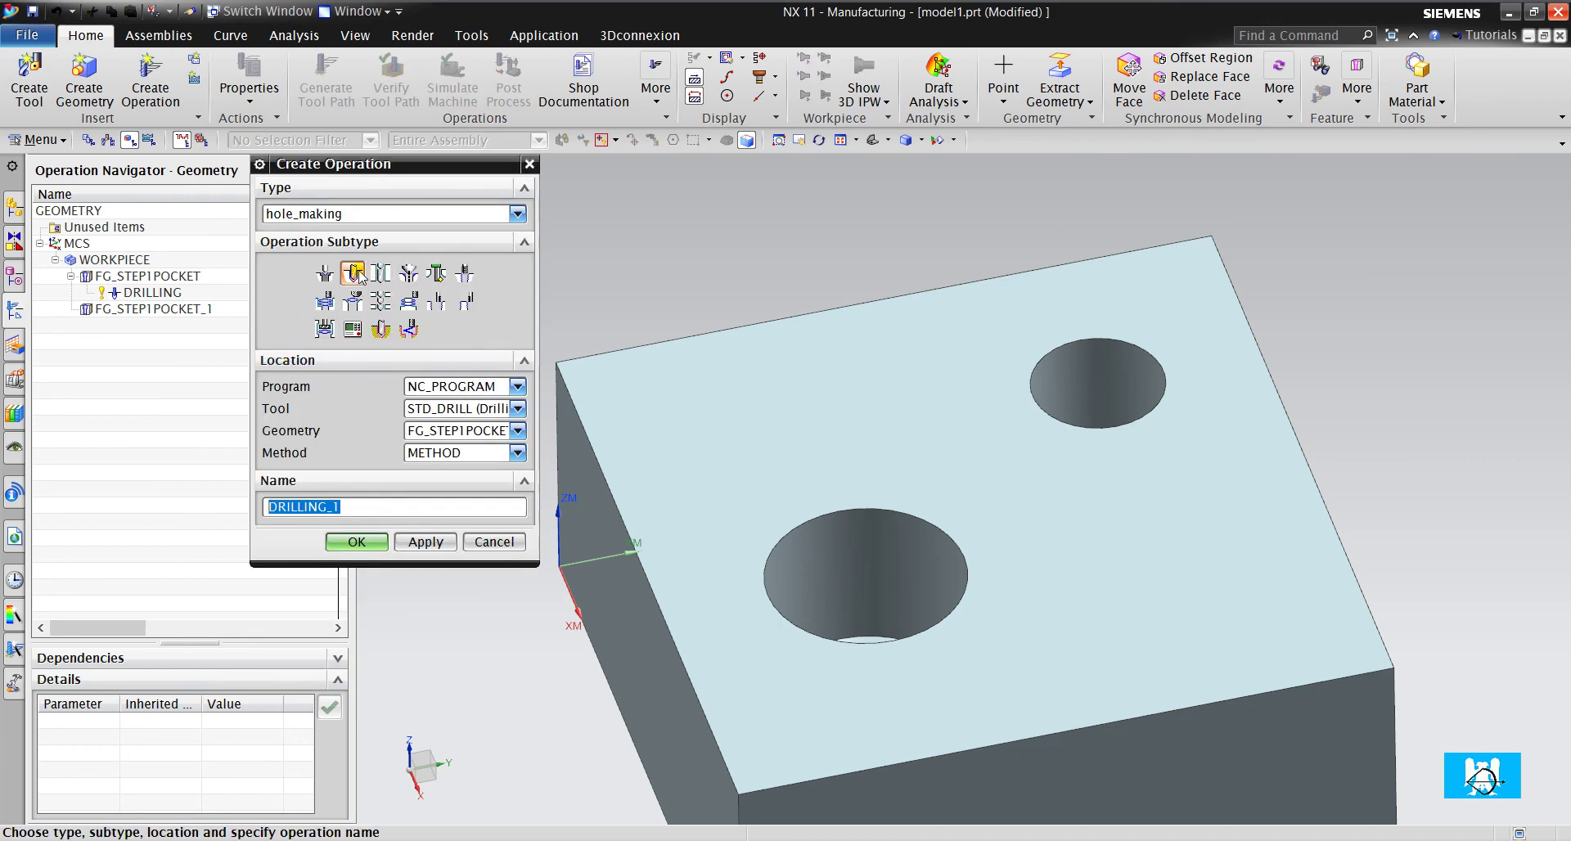
left_click(429, 413)
left_click(422, 442)
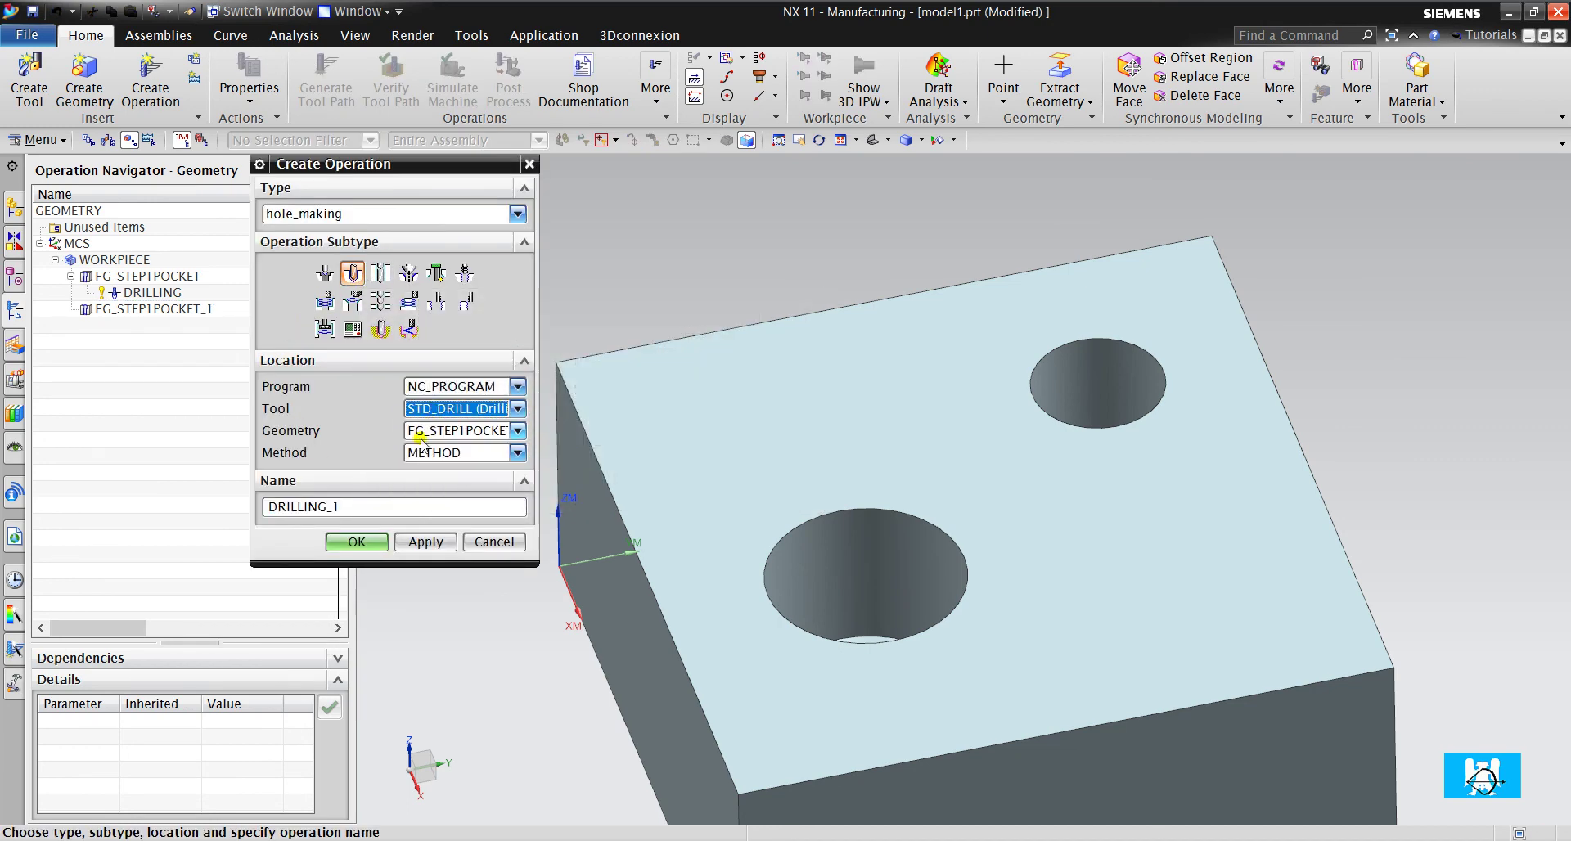
left_click(360, 547)
left_click(352, 647)
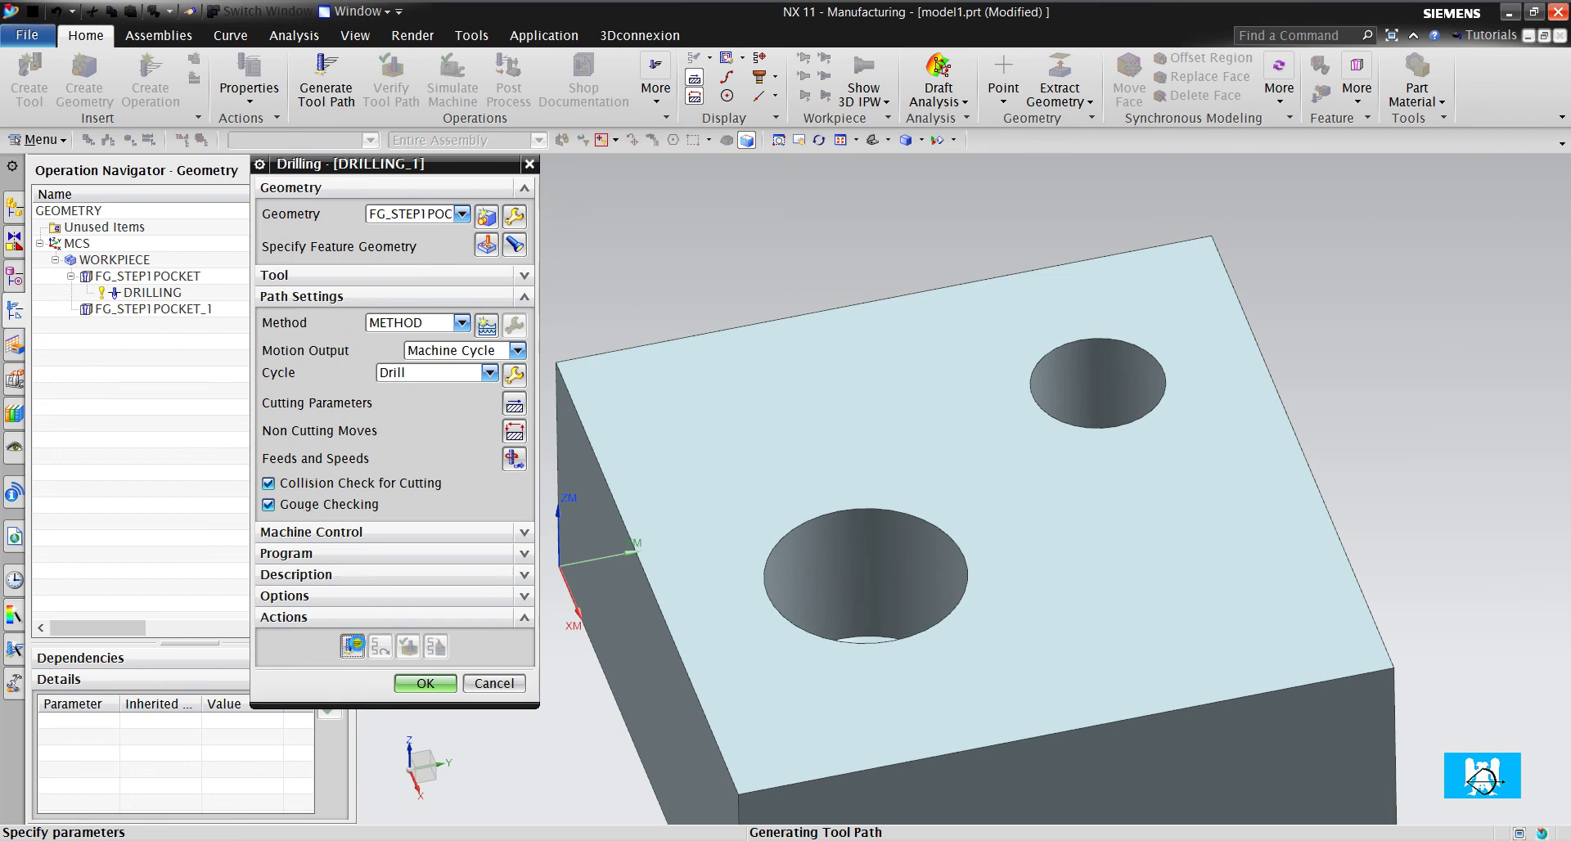
left_click(426, 683)
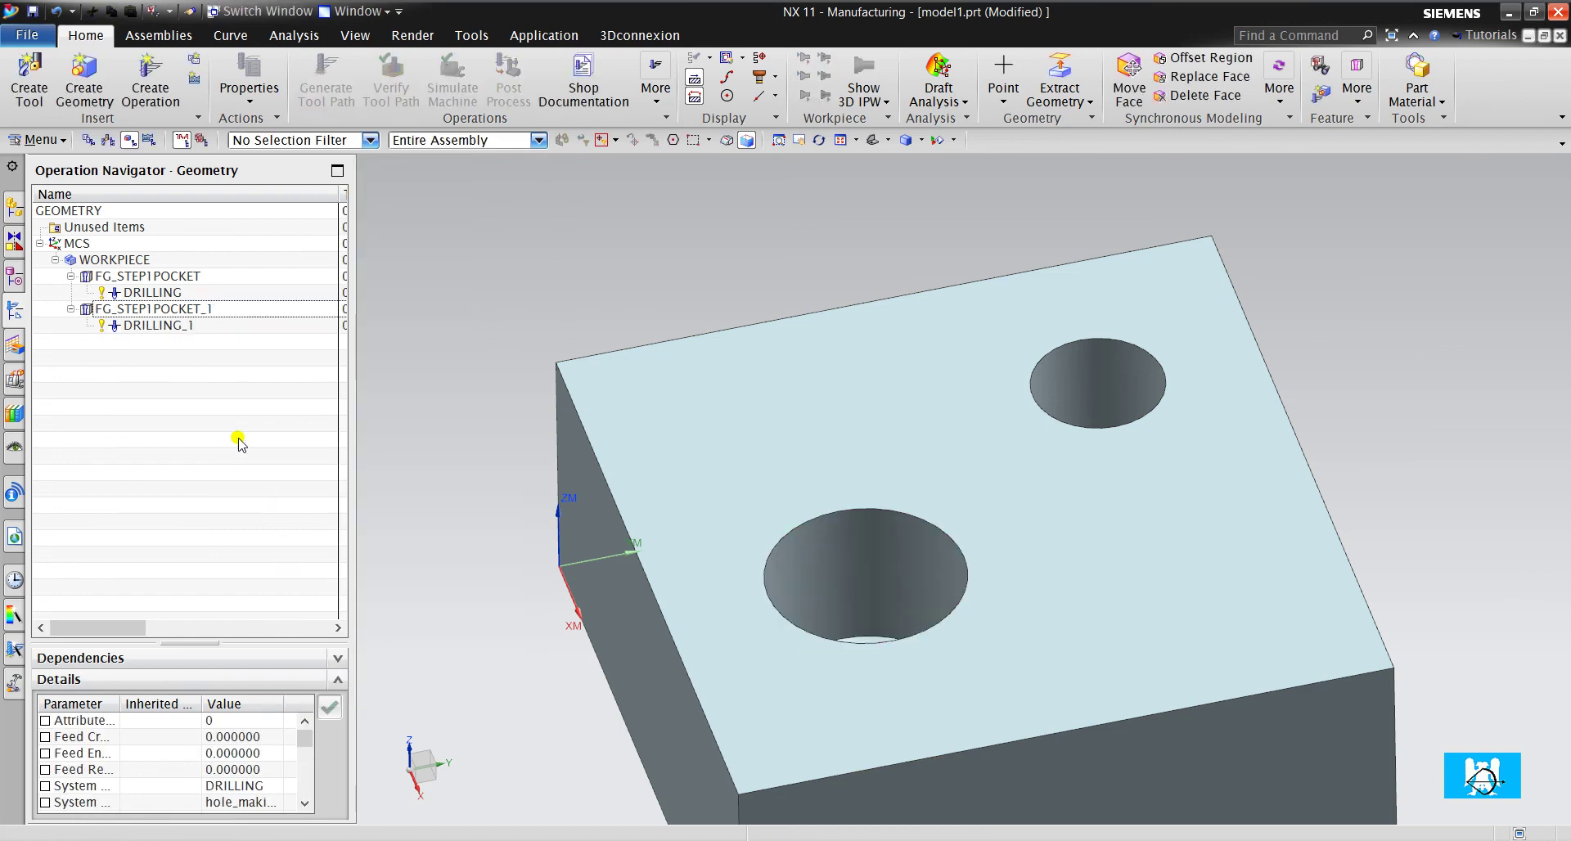
middle_click_drag(726, 473, 518, 395, "shift")
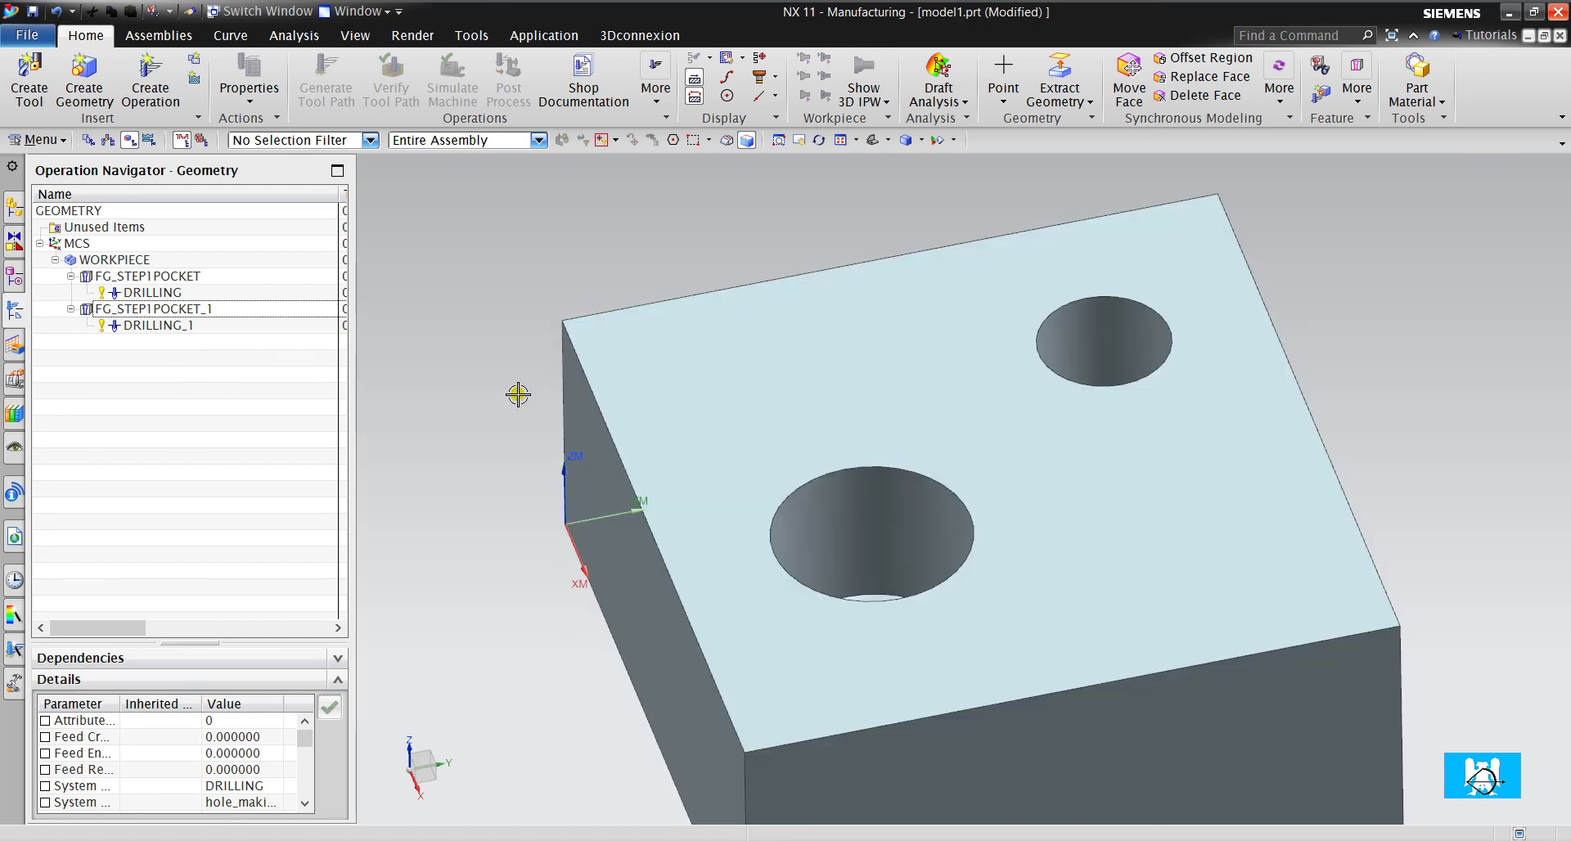